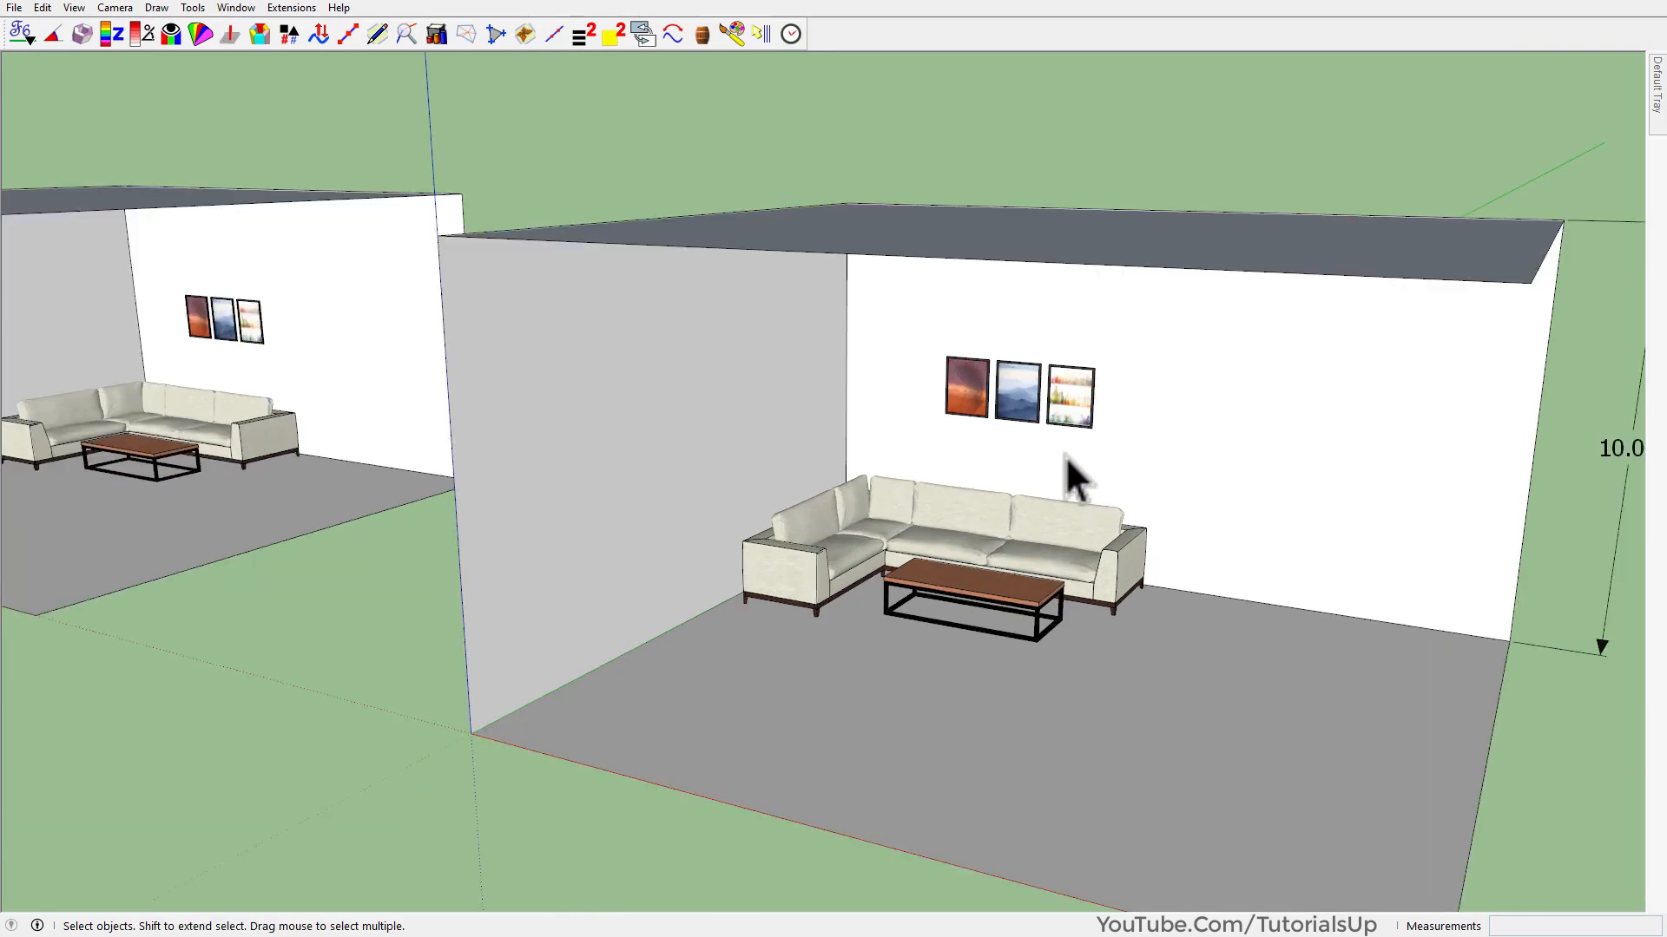
Open the FredoTools Color By Altitude tool and enlarge its settings window.
scroll(962, 434, up, 1)
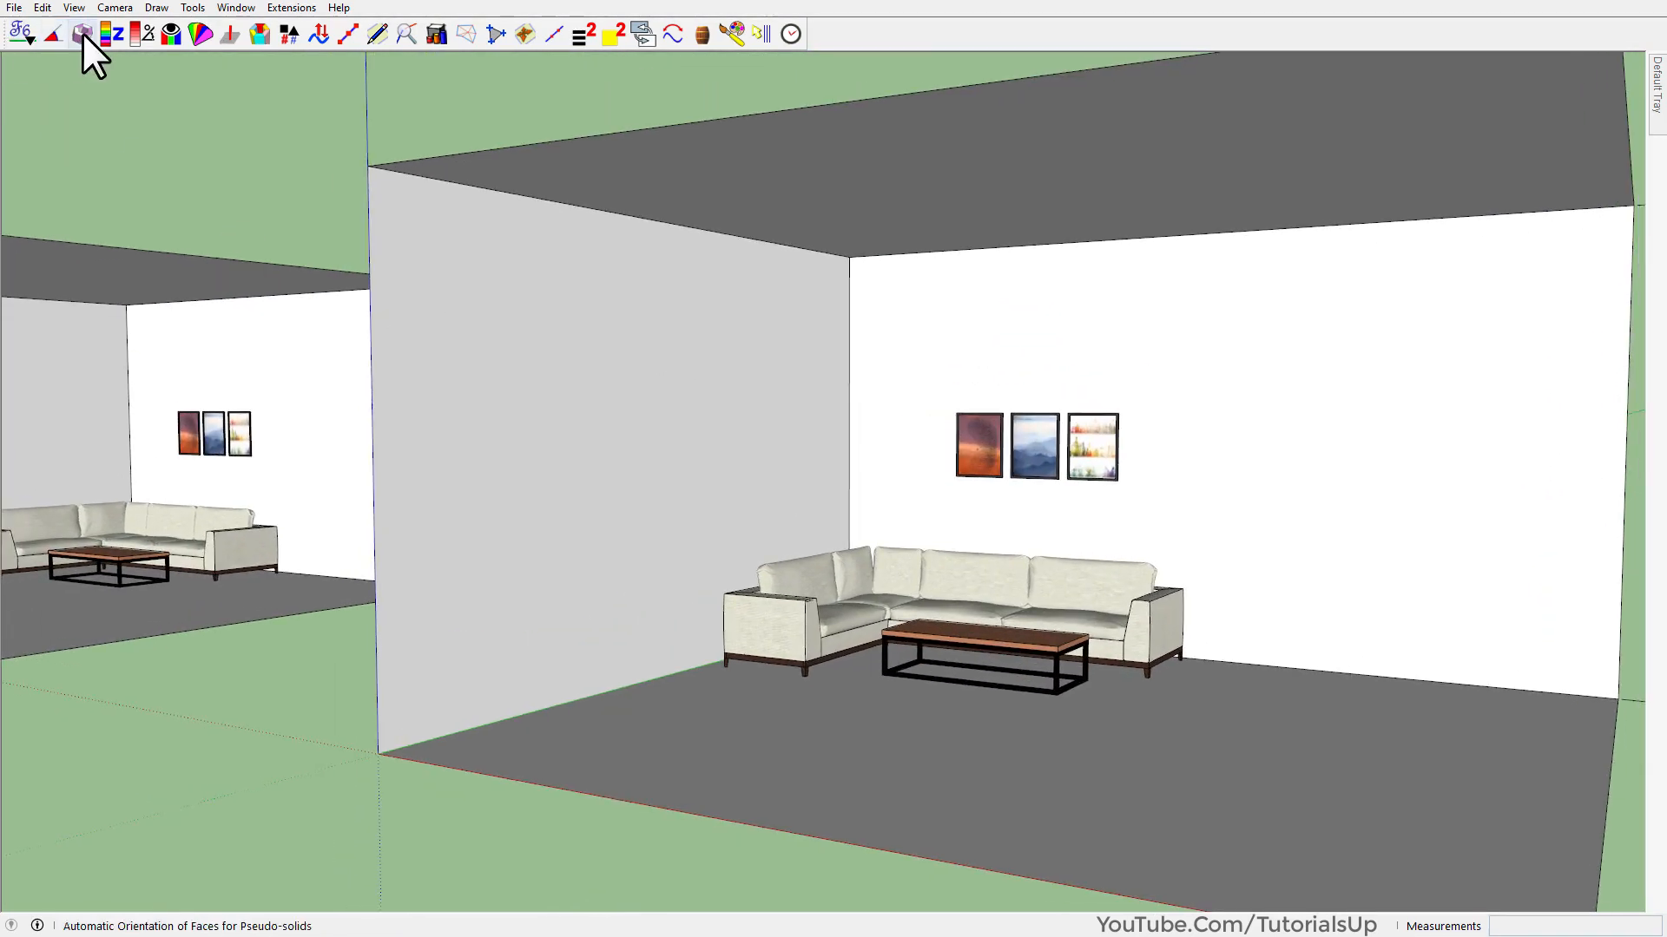
click(109, 38)
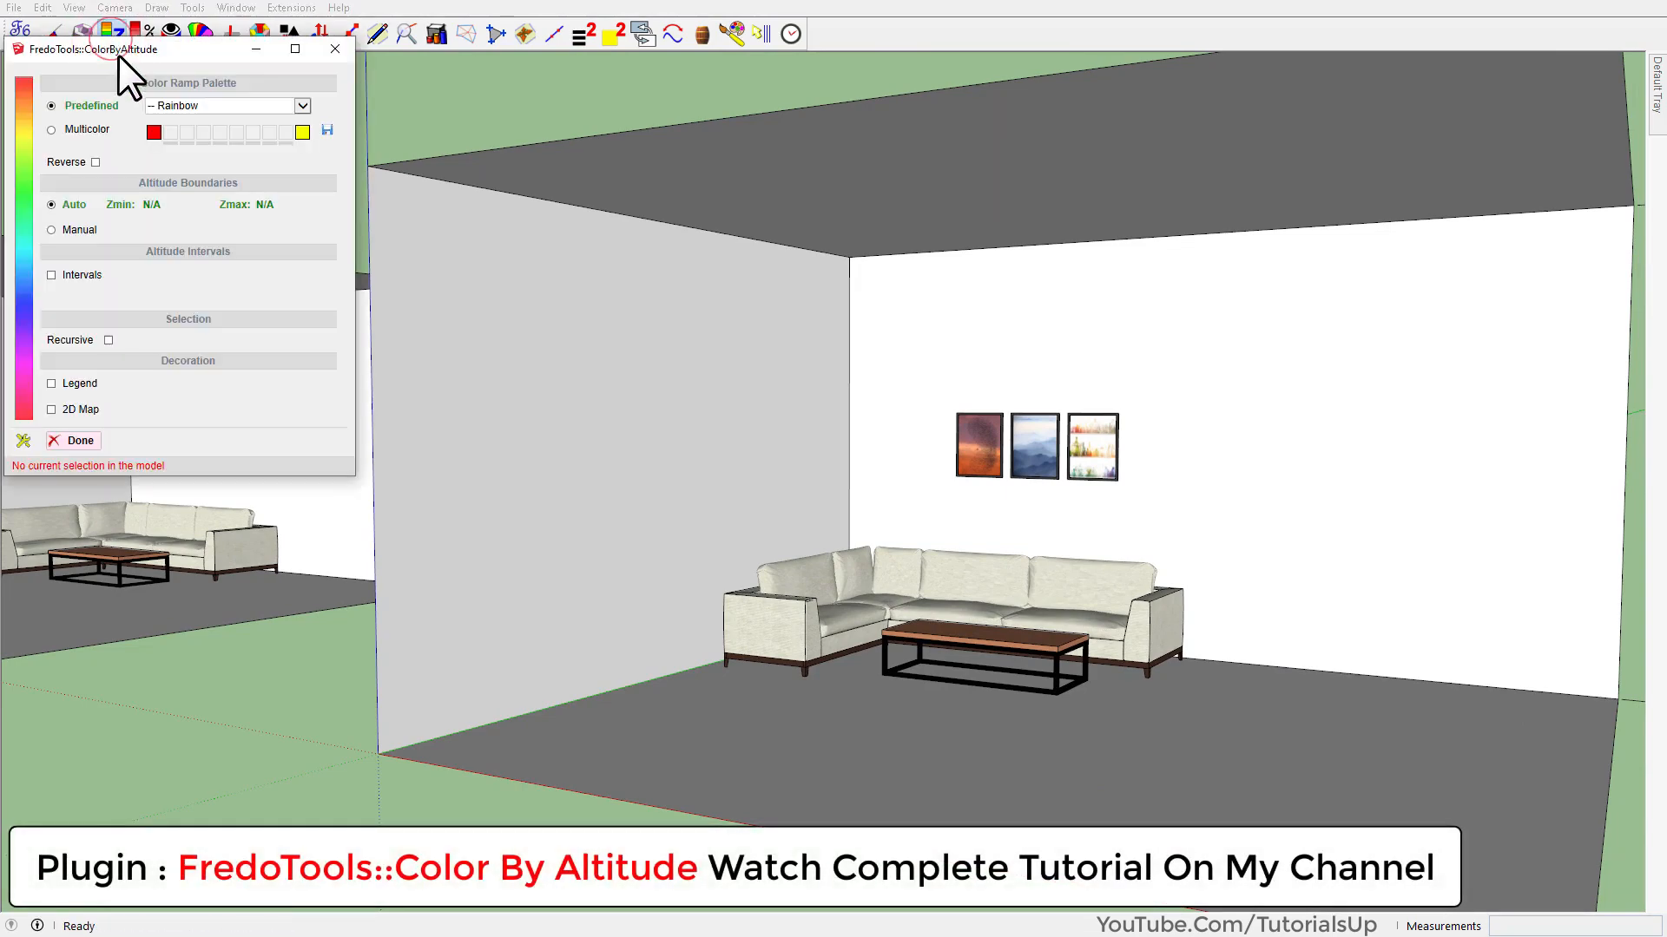
drag(118, 55, 118, 71)
click(352, 491)
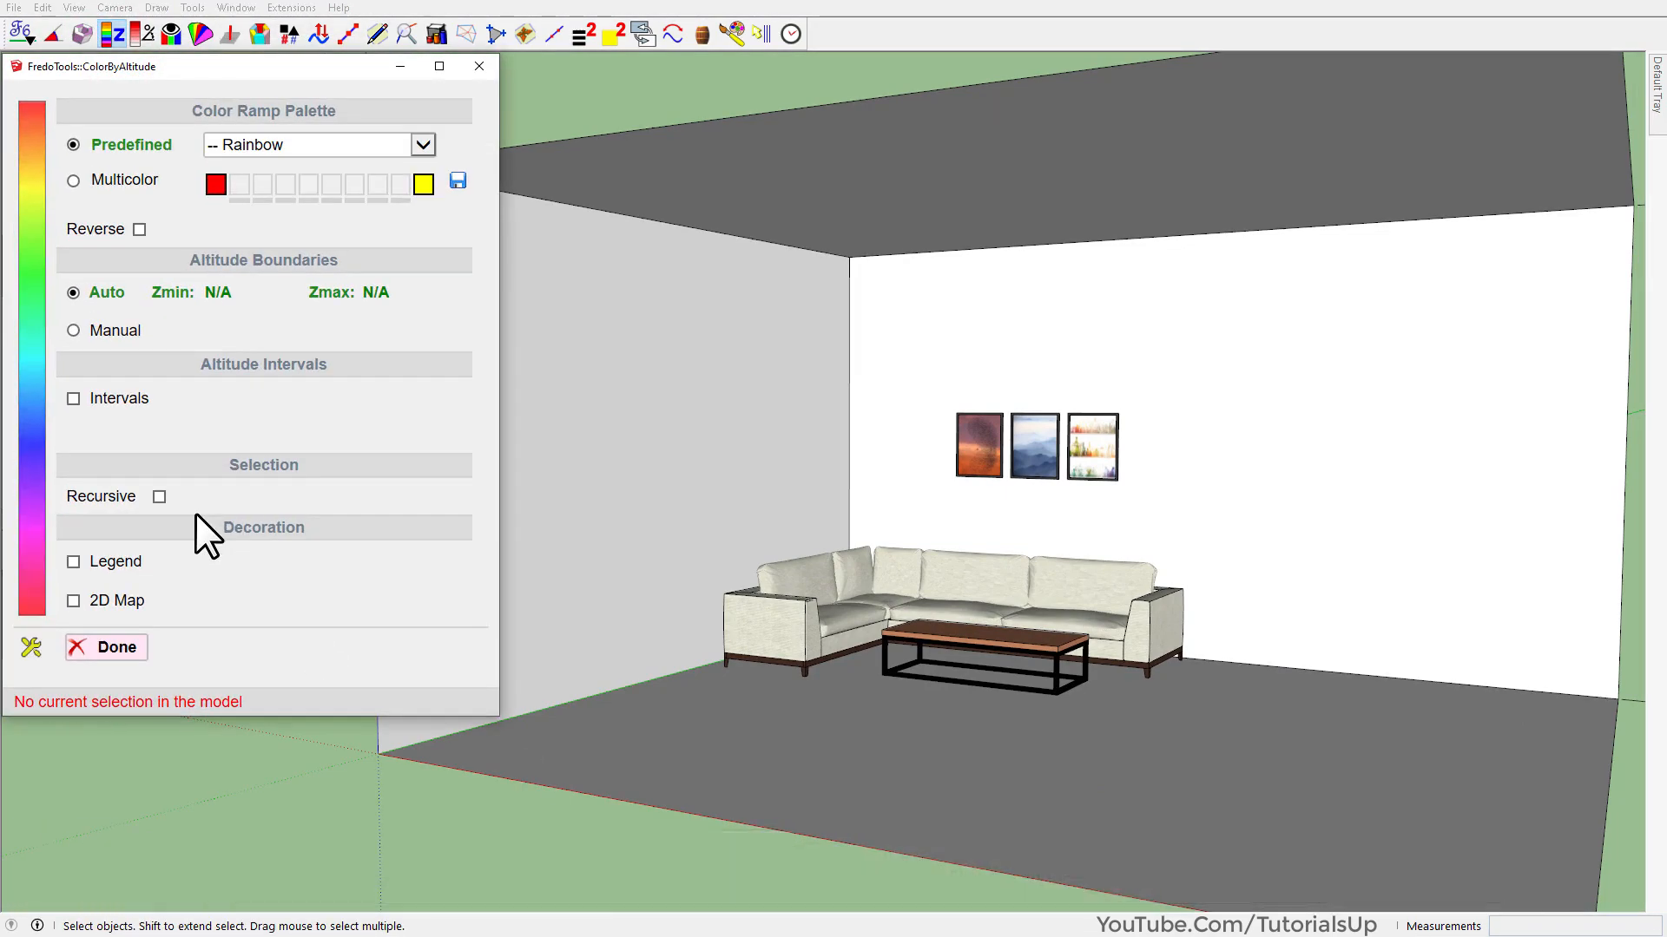
Select the living room's two walls and apply the predefined Rainbow color ramp with automatic altitude boundaries.
scroll(1106, 549, down, 3)
scroll(754, 482, up, 2)
scroll(1082, 496, up, 2)
scroll(823, 481, down, 2)
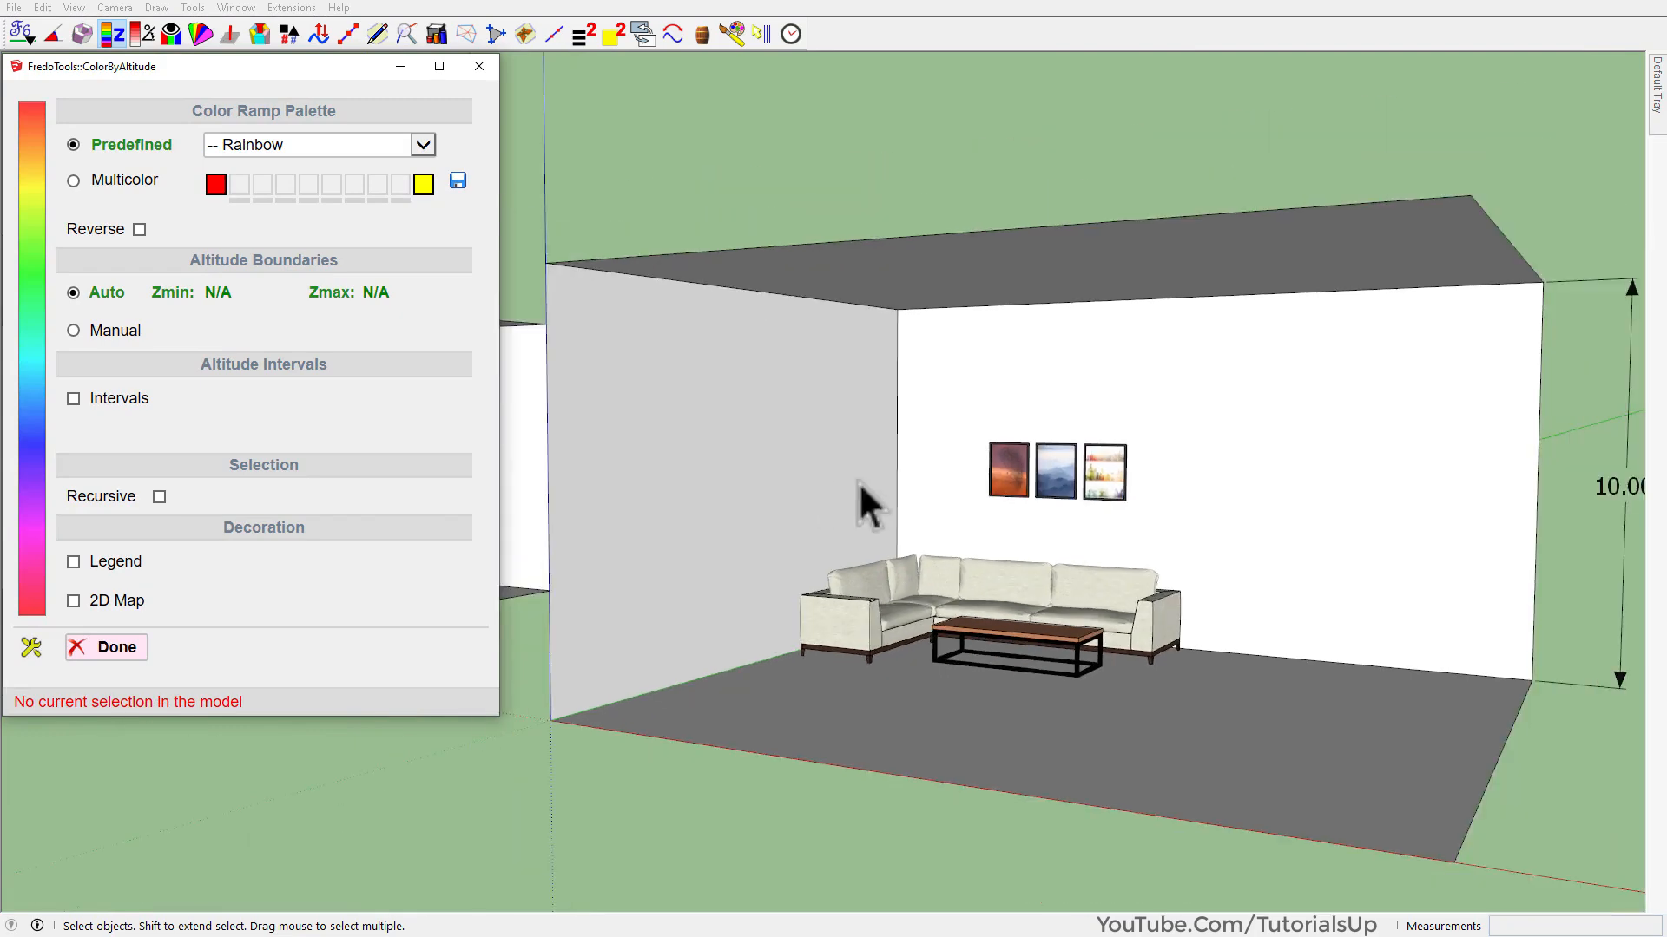
scroll(889, 477, up, 1)
drag(915, 469, 837, 466)
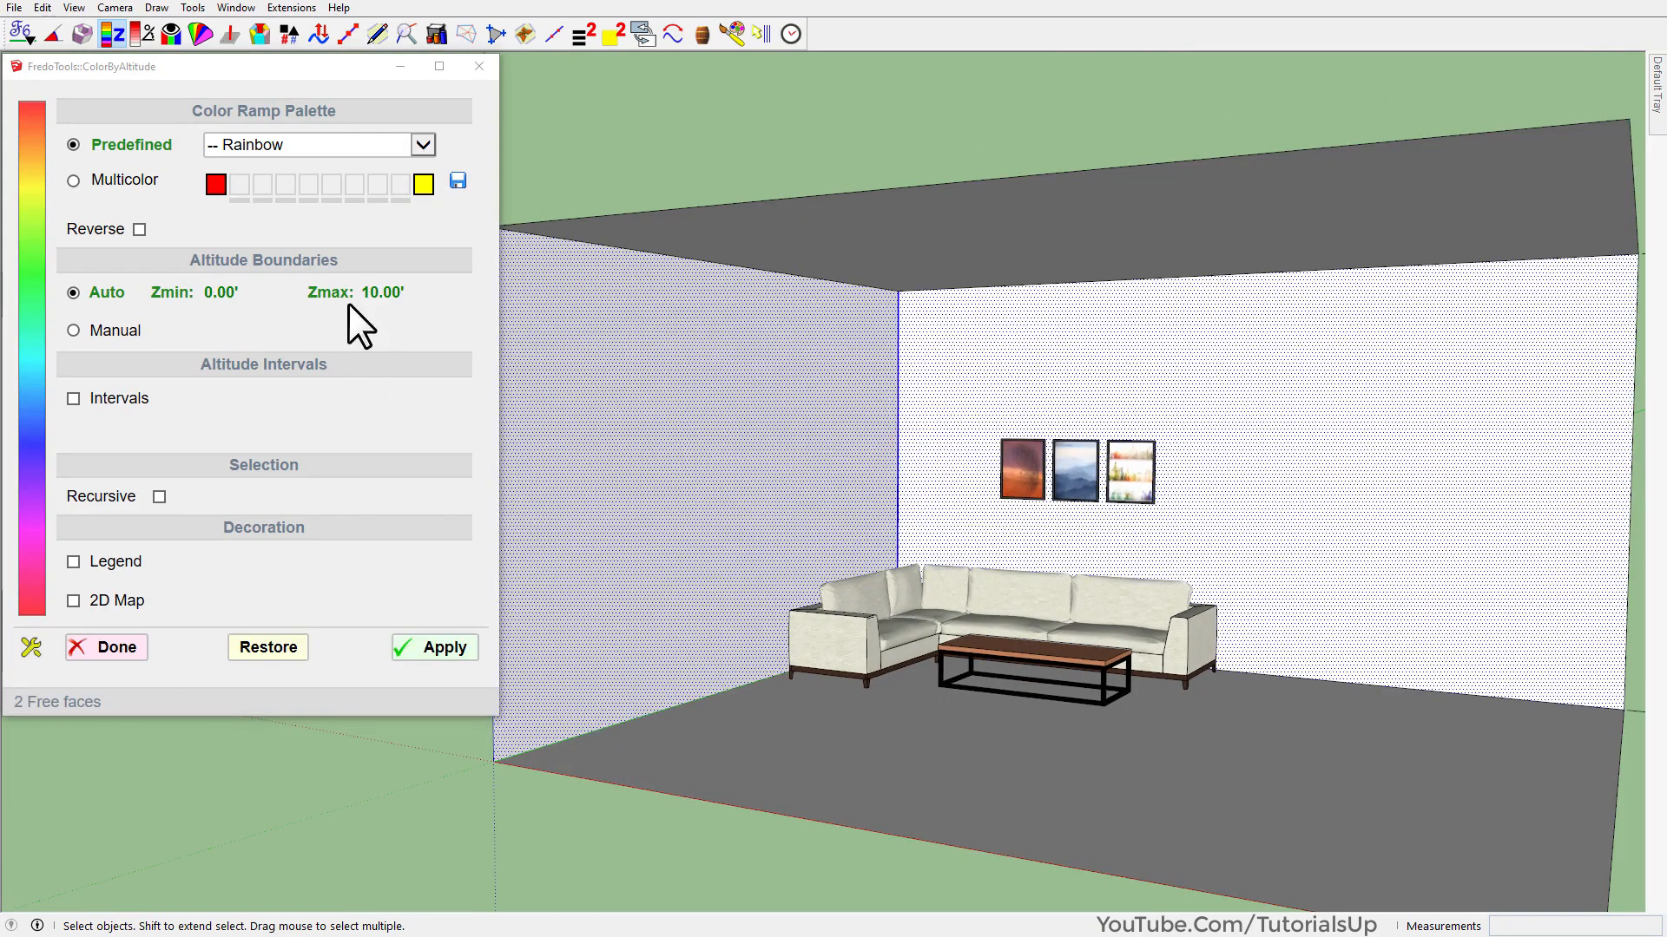
click(295, 146)
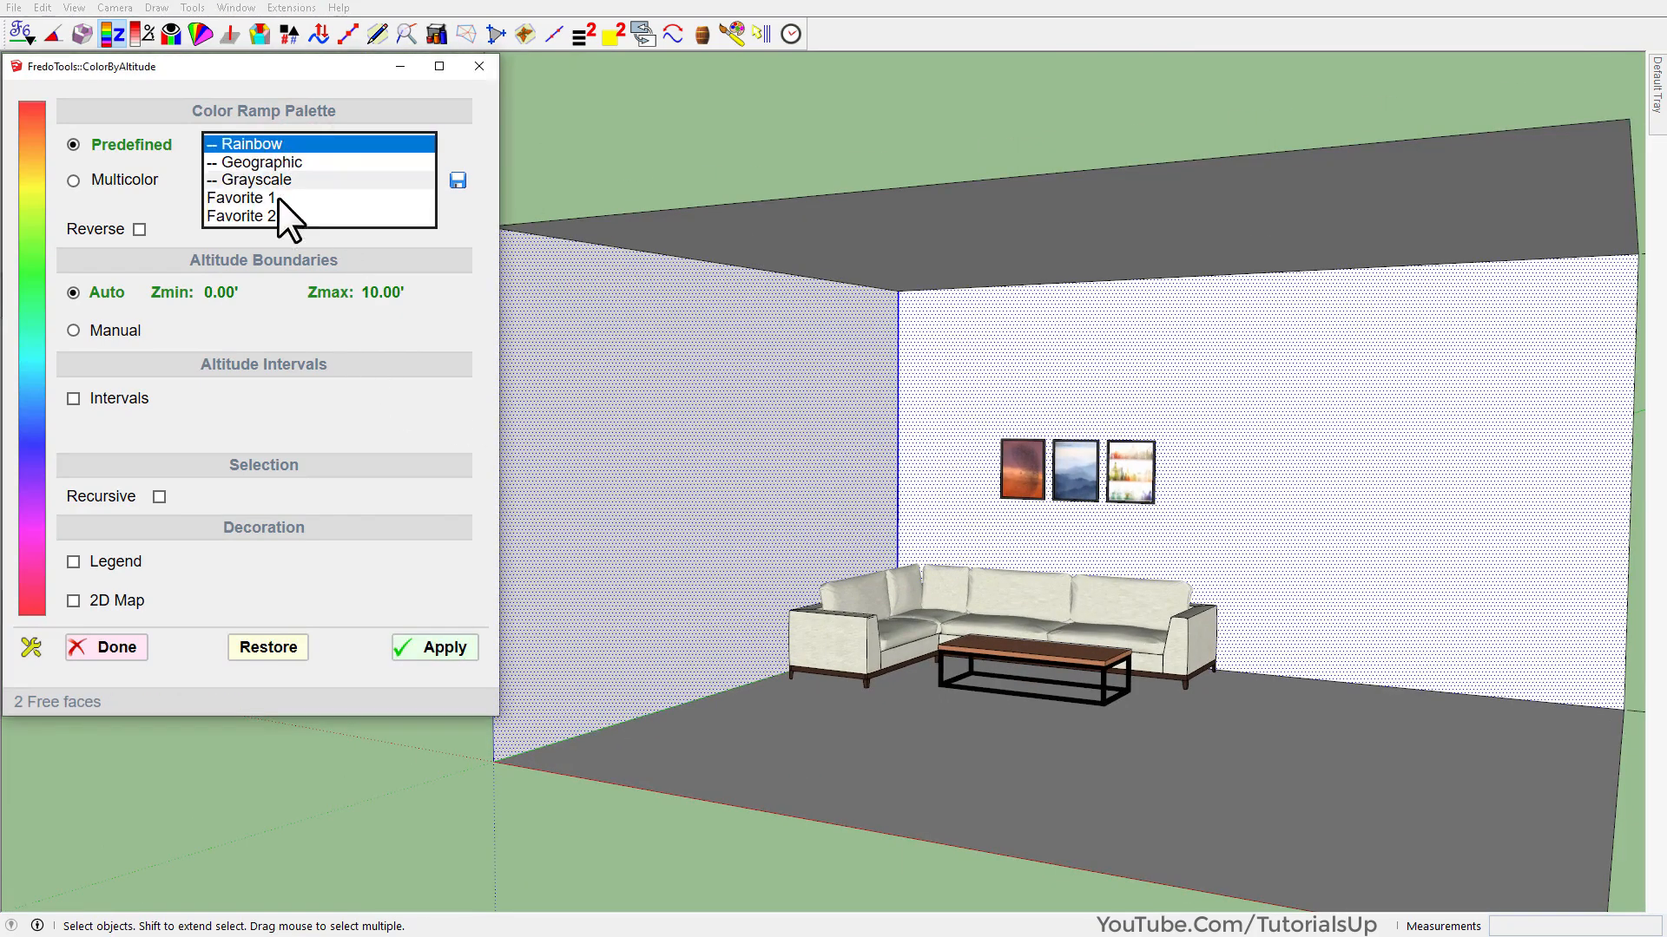
click(289, 146)
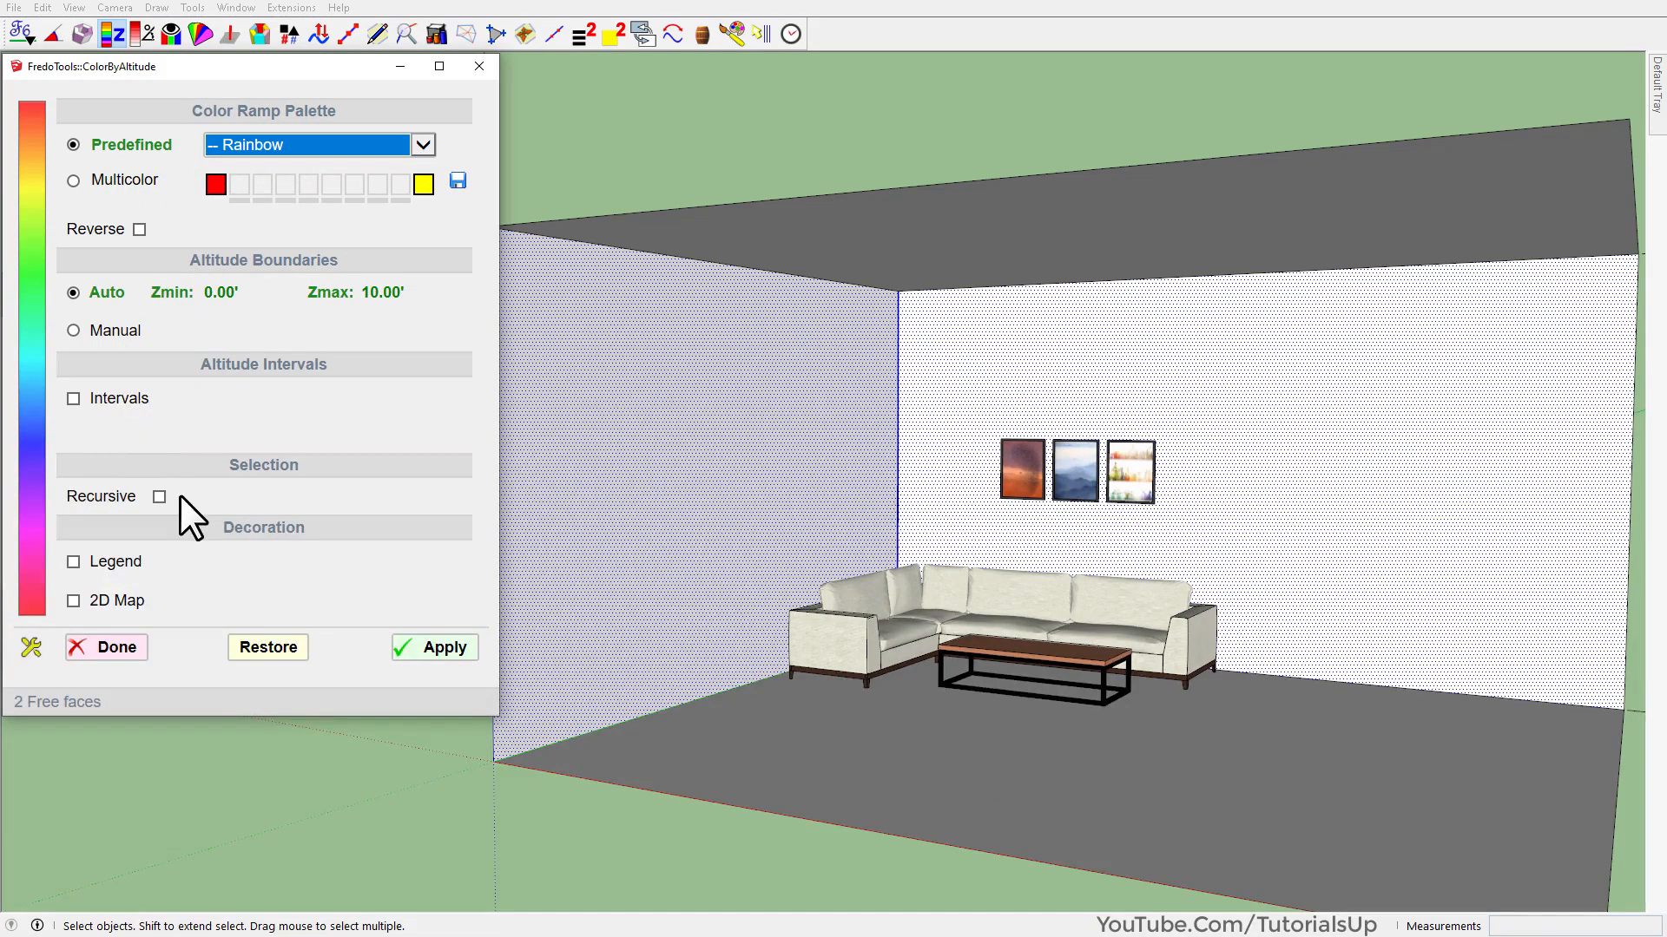
click(464, 667)
middle_drag(602, 825, 838, 599)
scroll(1359, 508, down, 3)
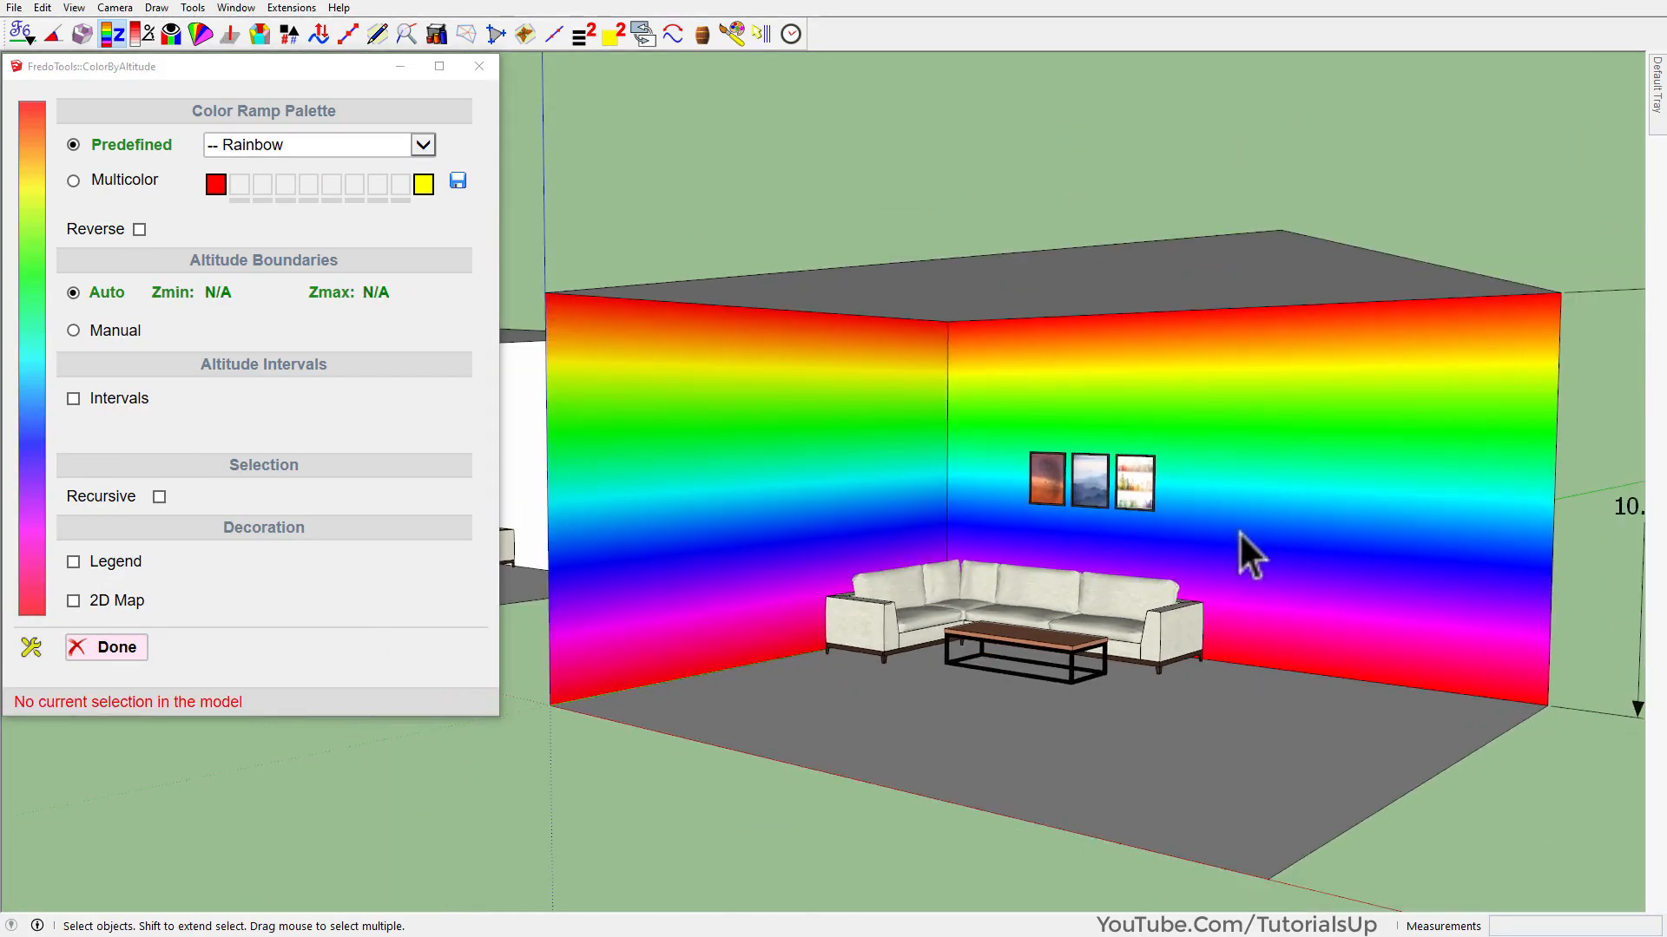
Reselect both walls, switch the color ramp to Multicolor, and apply the red-to-yellow gradient.
scroll(878, 526, up, 2)
double_click(953, 386)
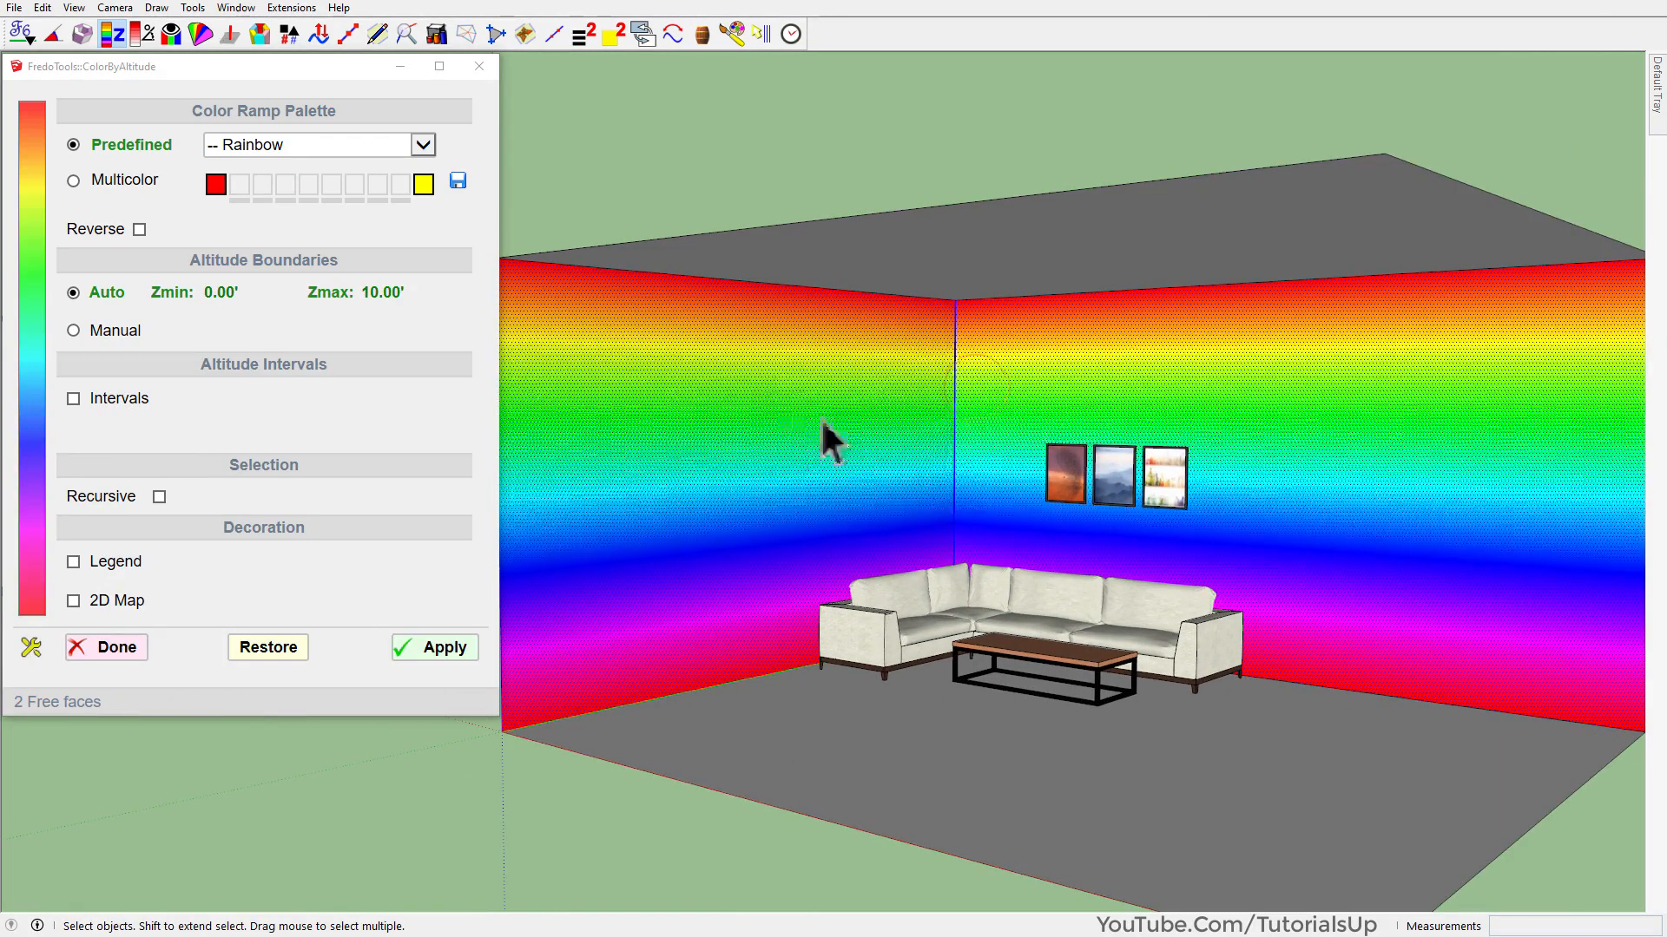
click(101, 182)
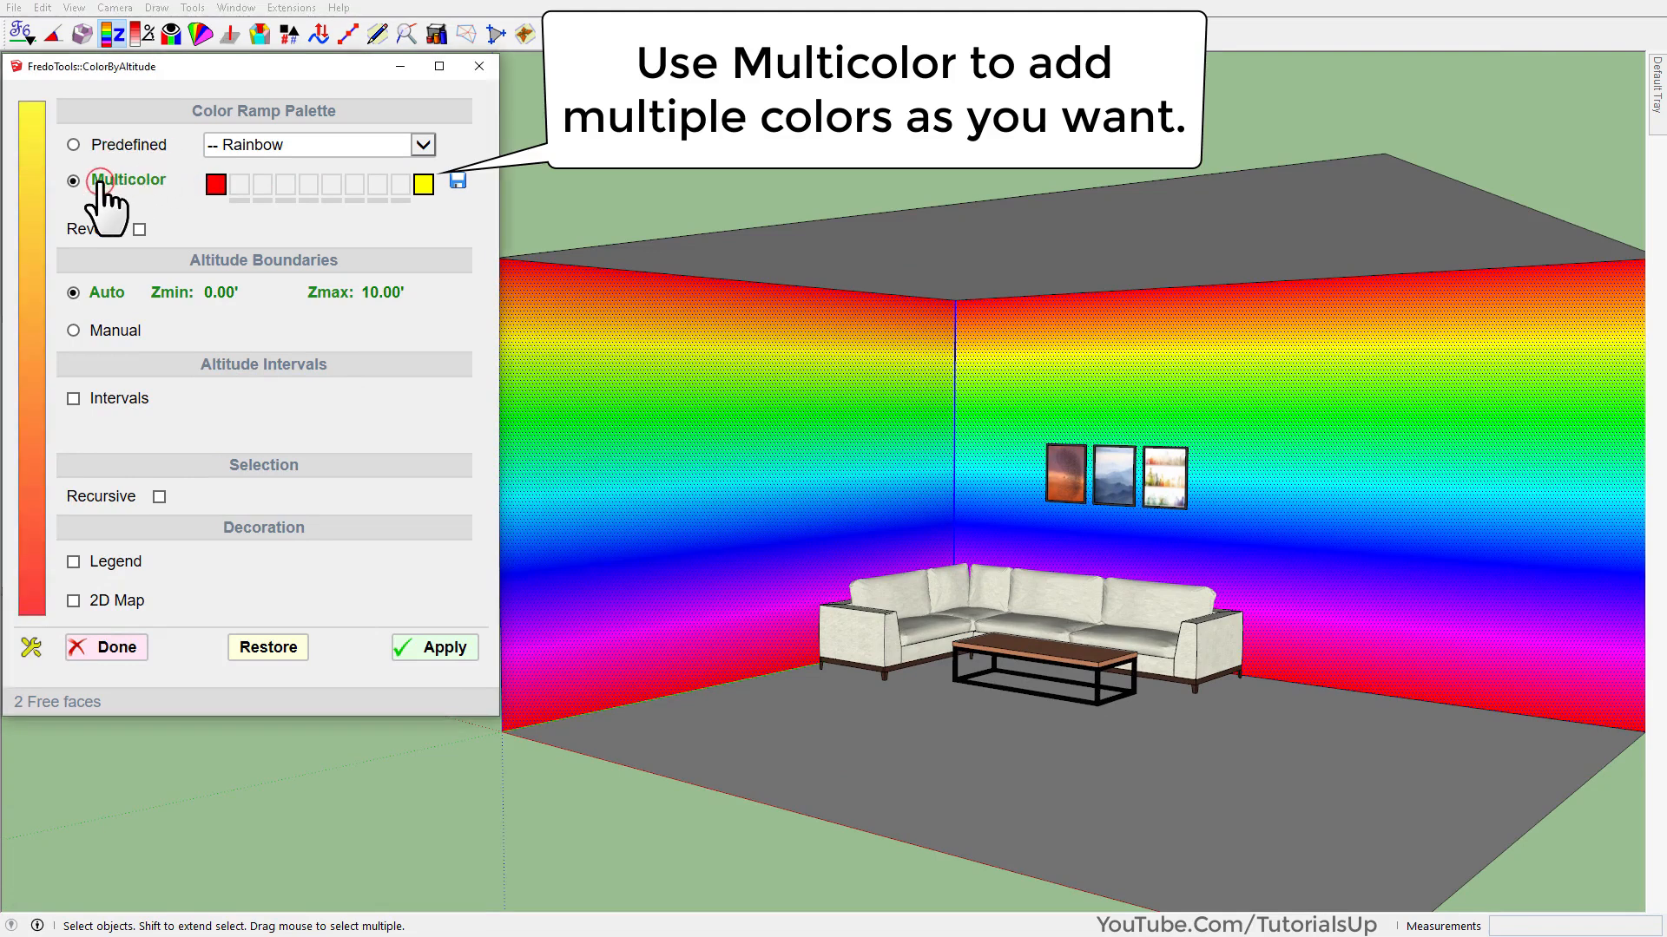
click(459, 648)
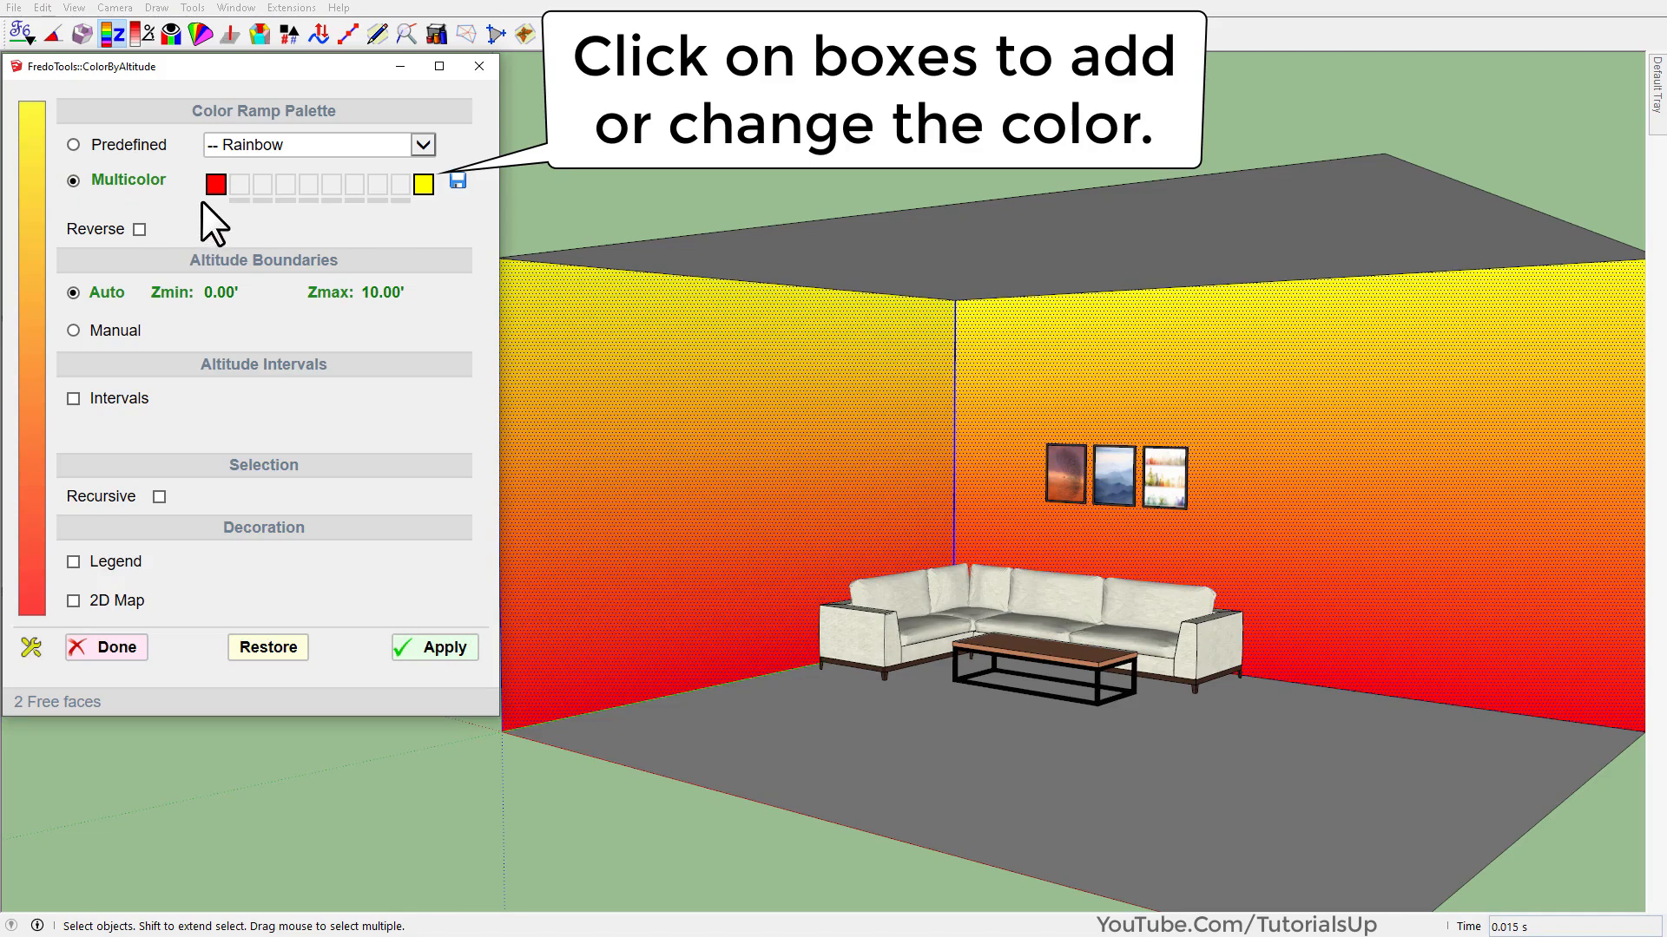
Change the ramp's first color to sky blue and its last color to white, and apply the gradient to the walls.
click(262, 184)
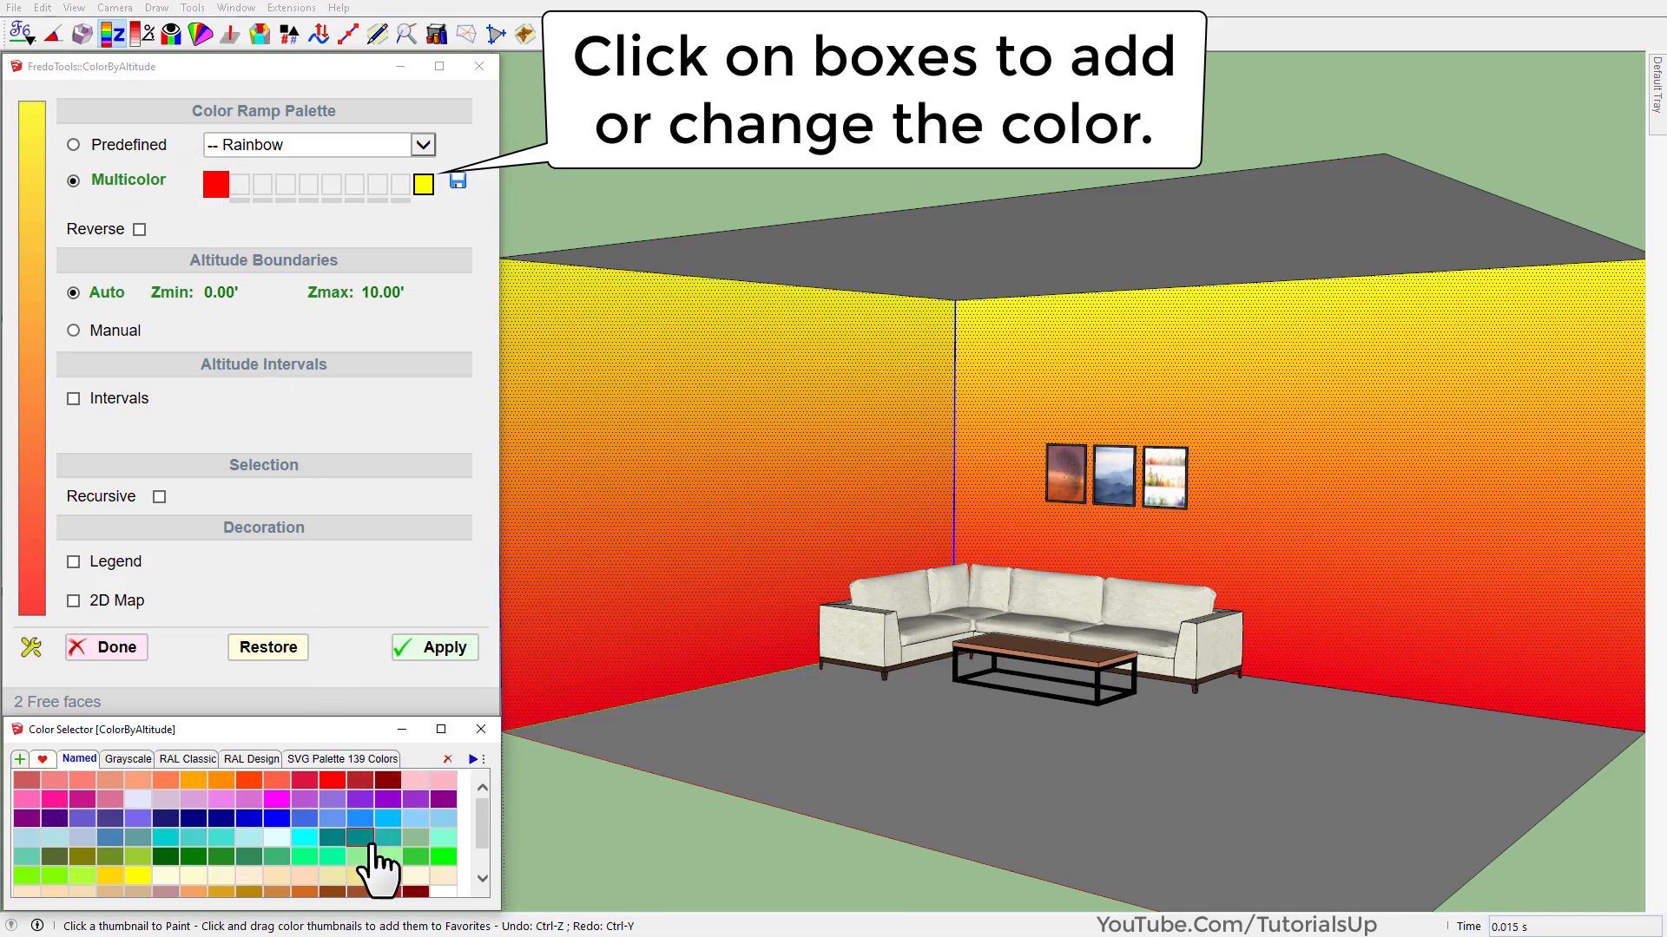
click(388, 821)
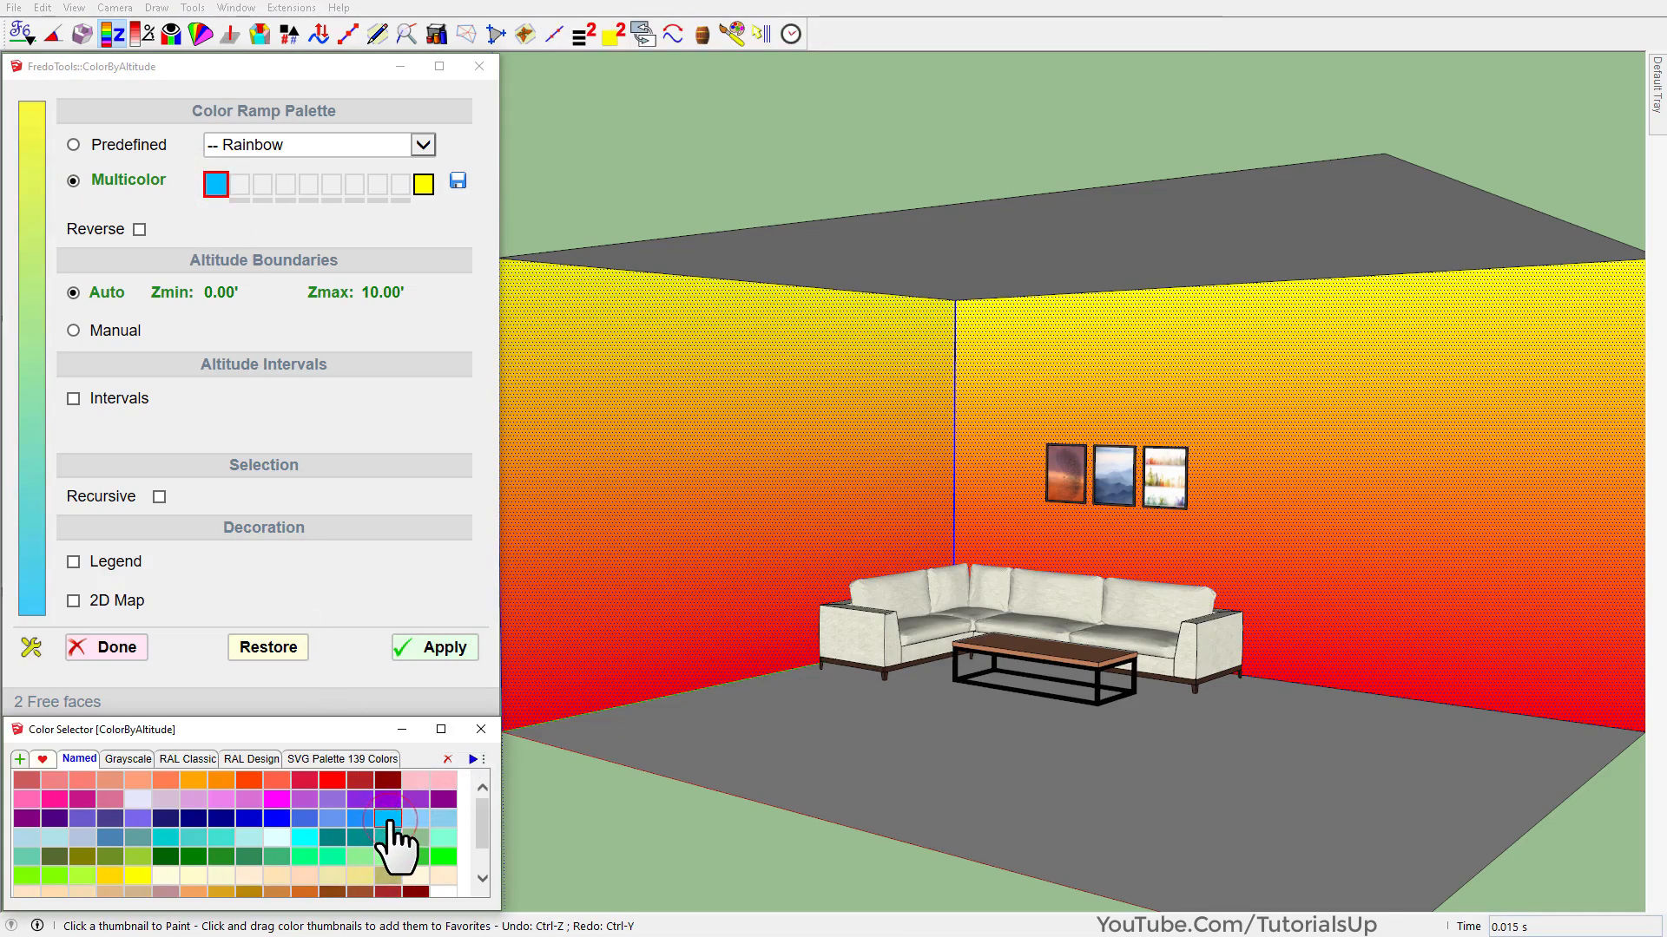
click(424, 184)
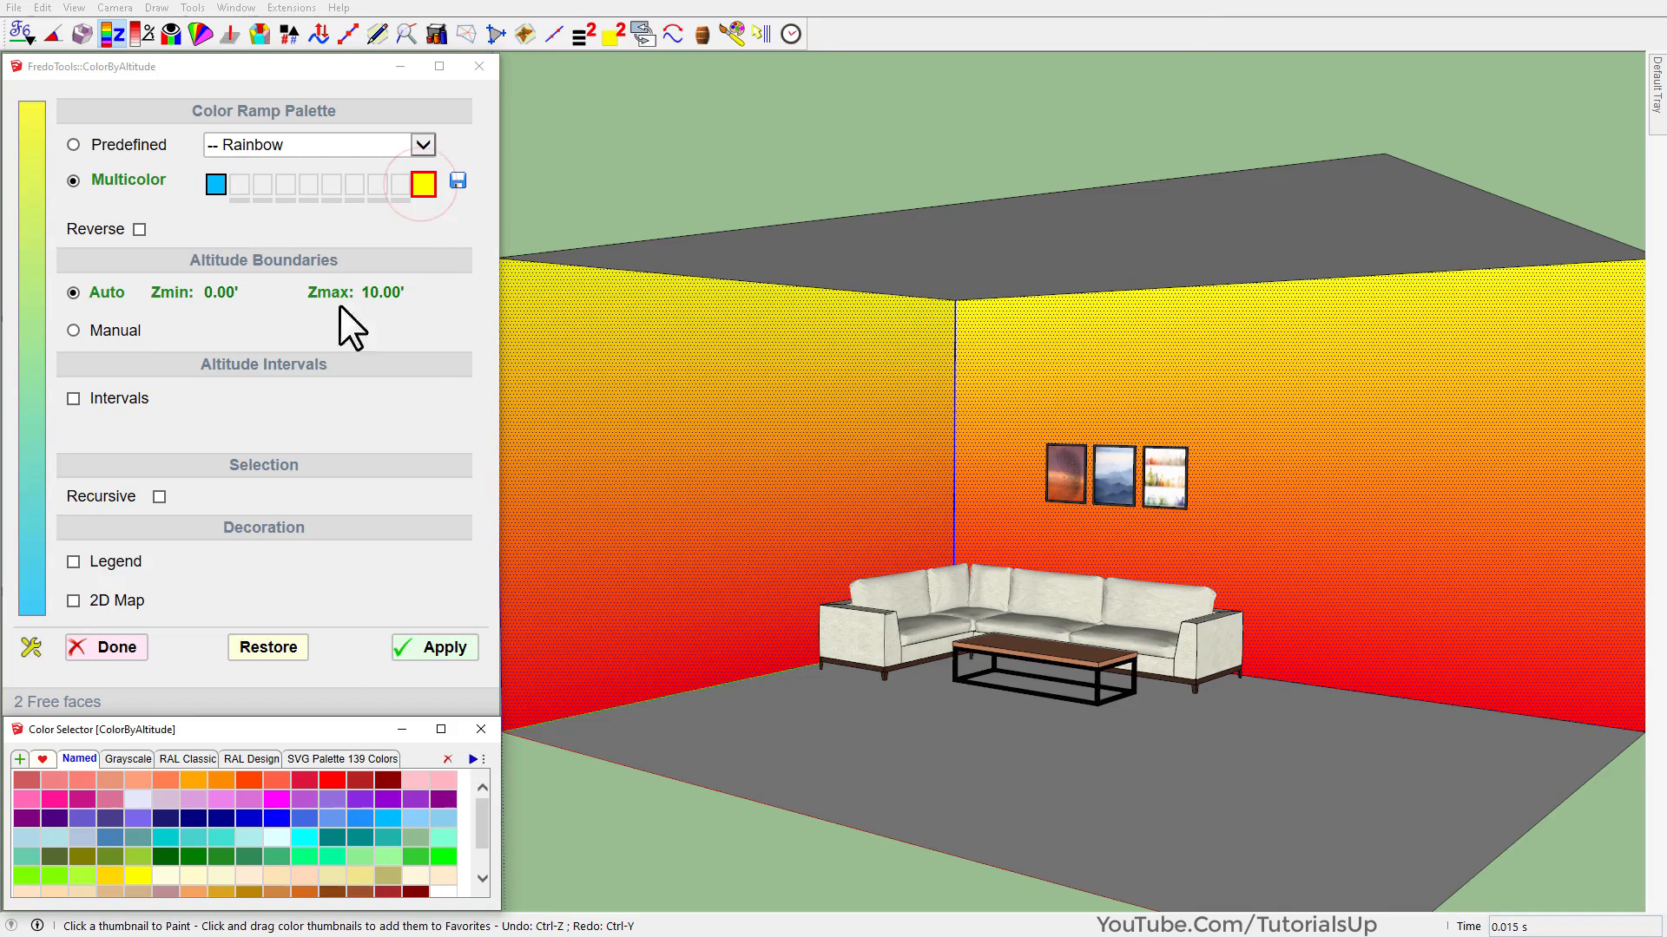
click(129, 760)
click(26, 780)
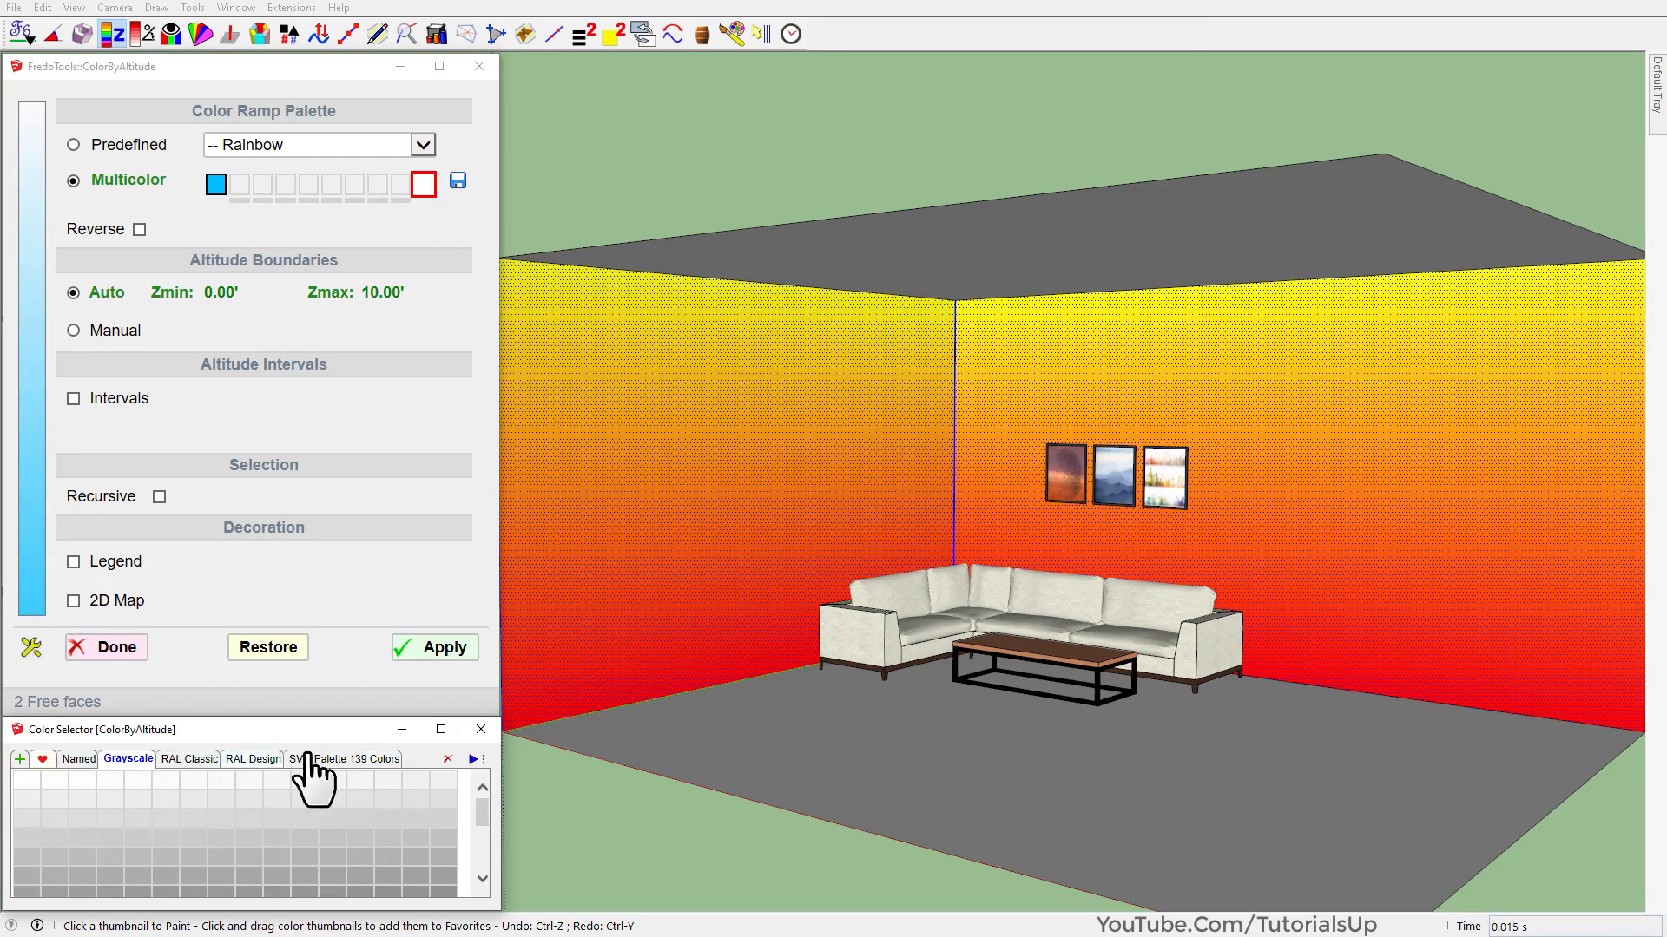
click(450, 649)
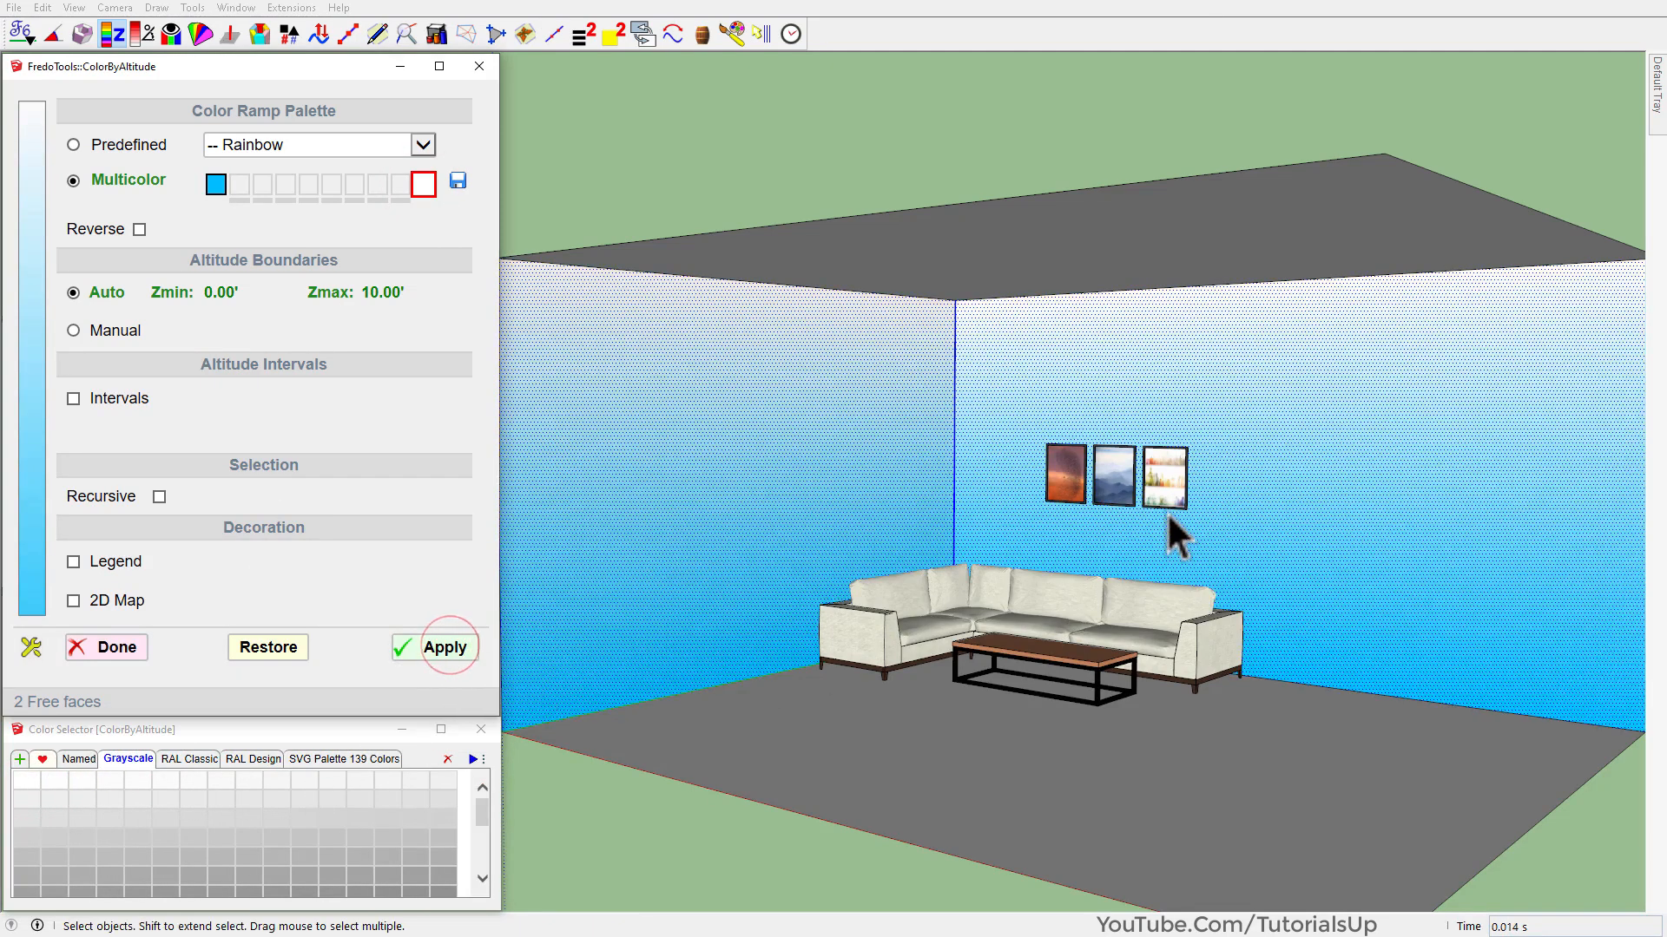
Add a middle color to the ramp, try purple, settle on bright green, and apply the gradient to the walls.
click(330, 184)
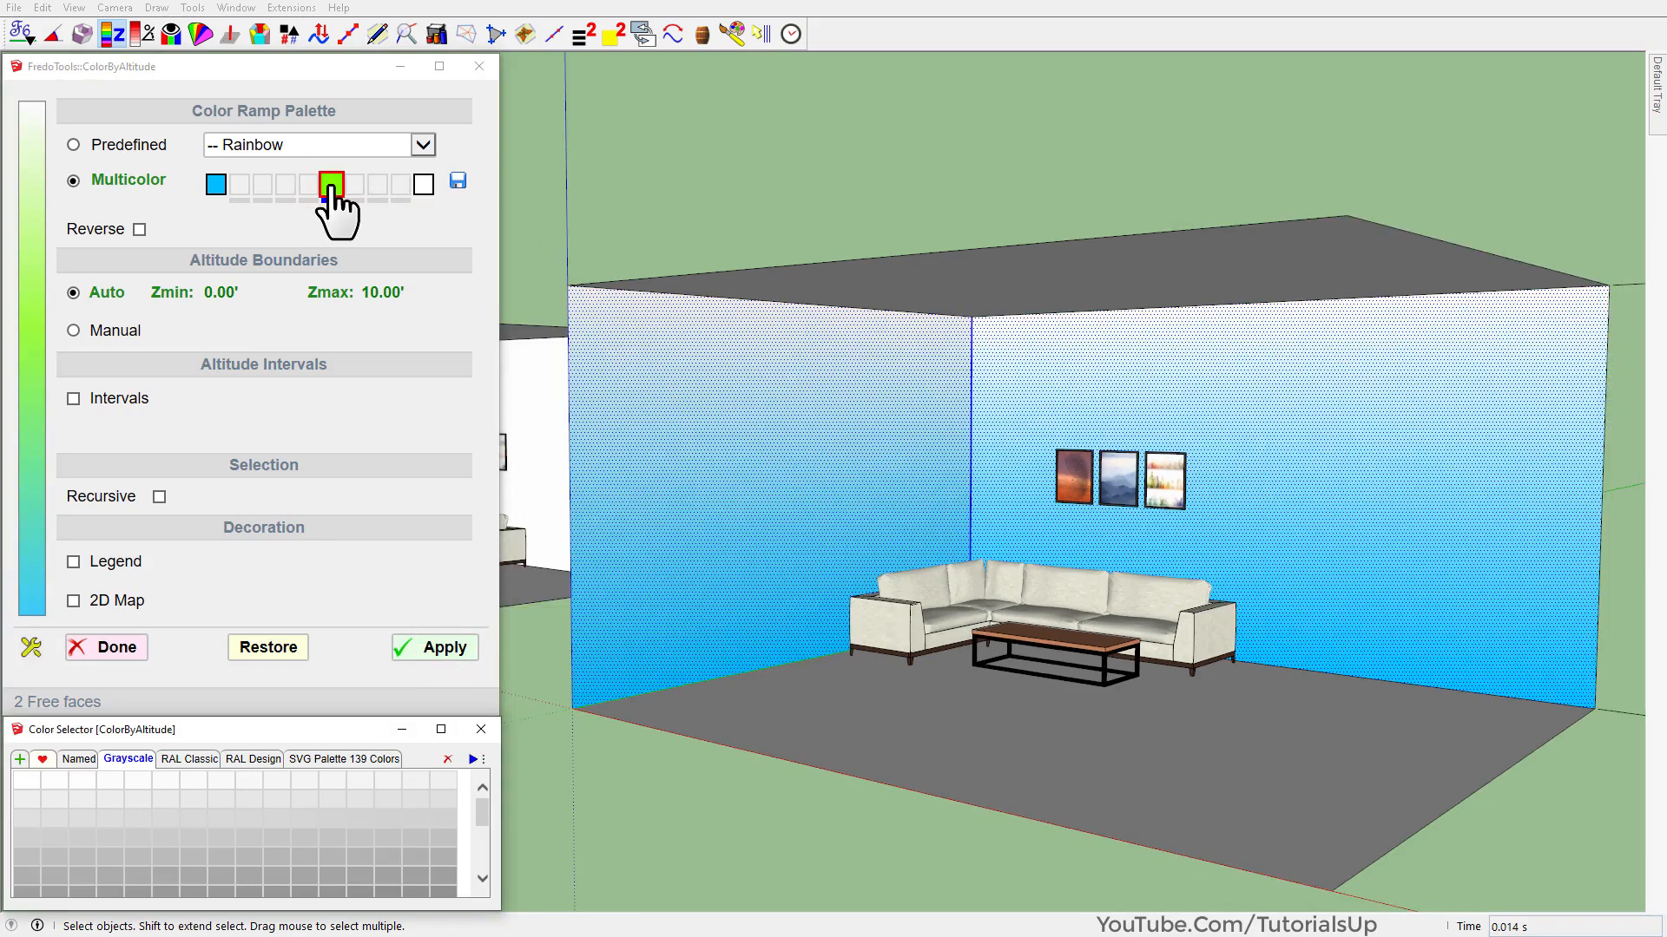
click(78, 760)
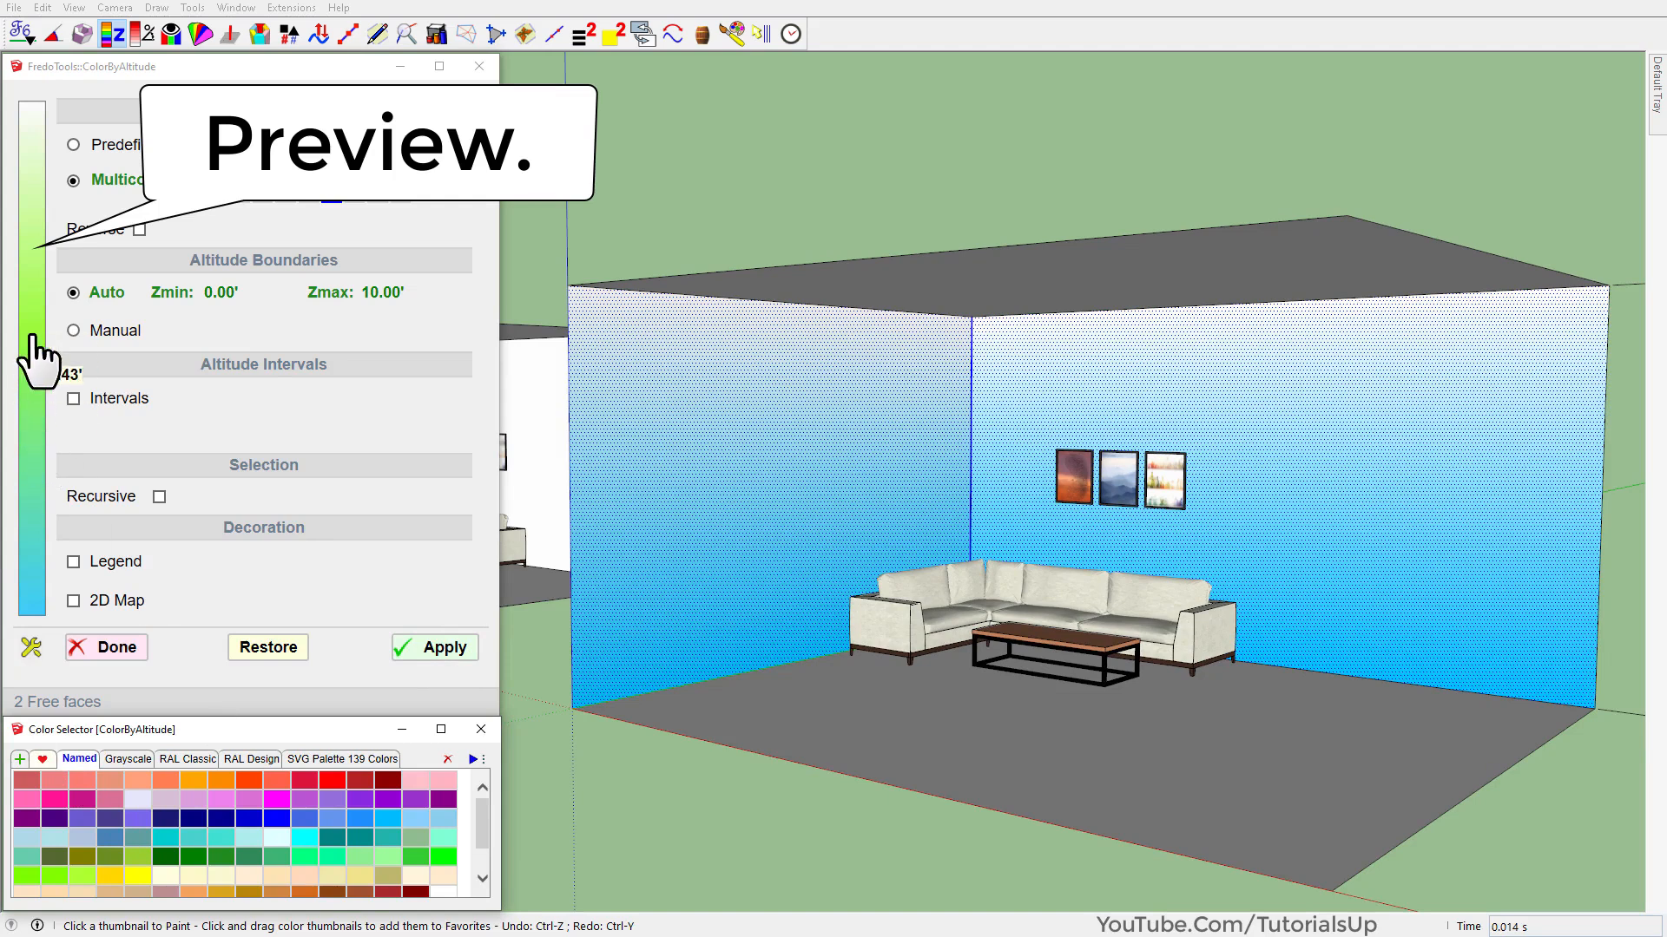
click(389, 800)
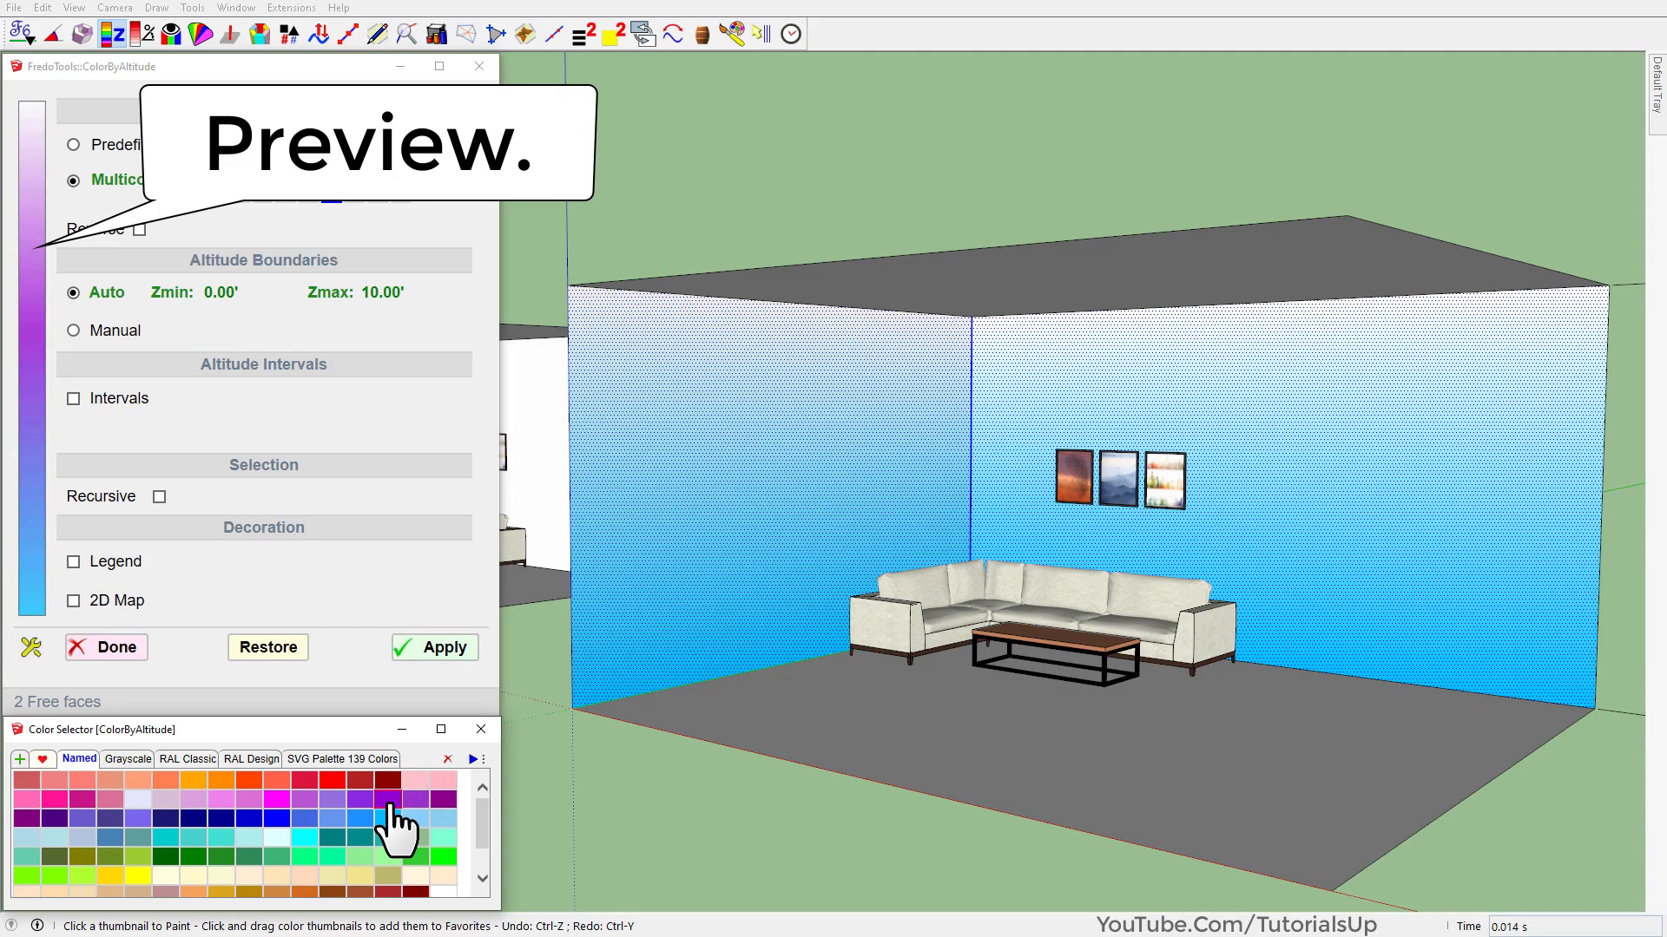
click(58, 877)
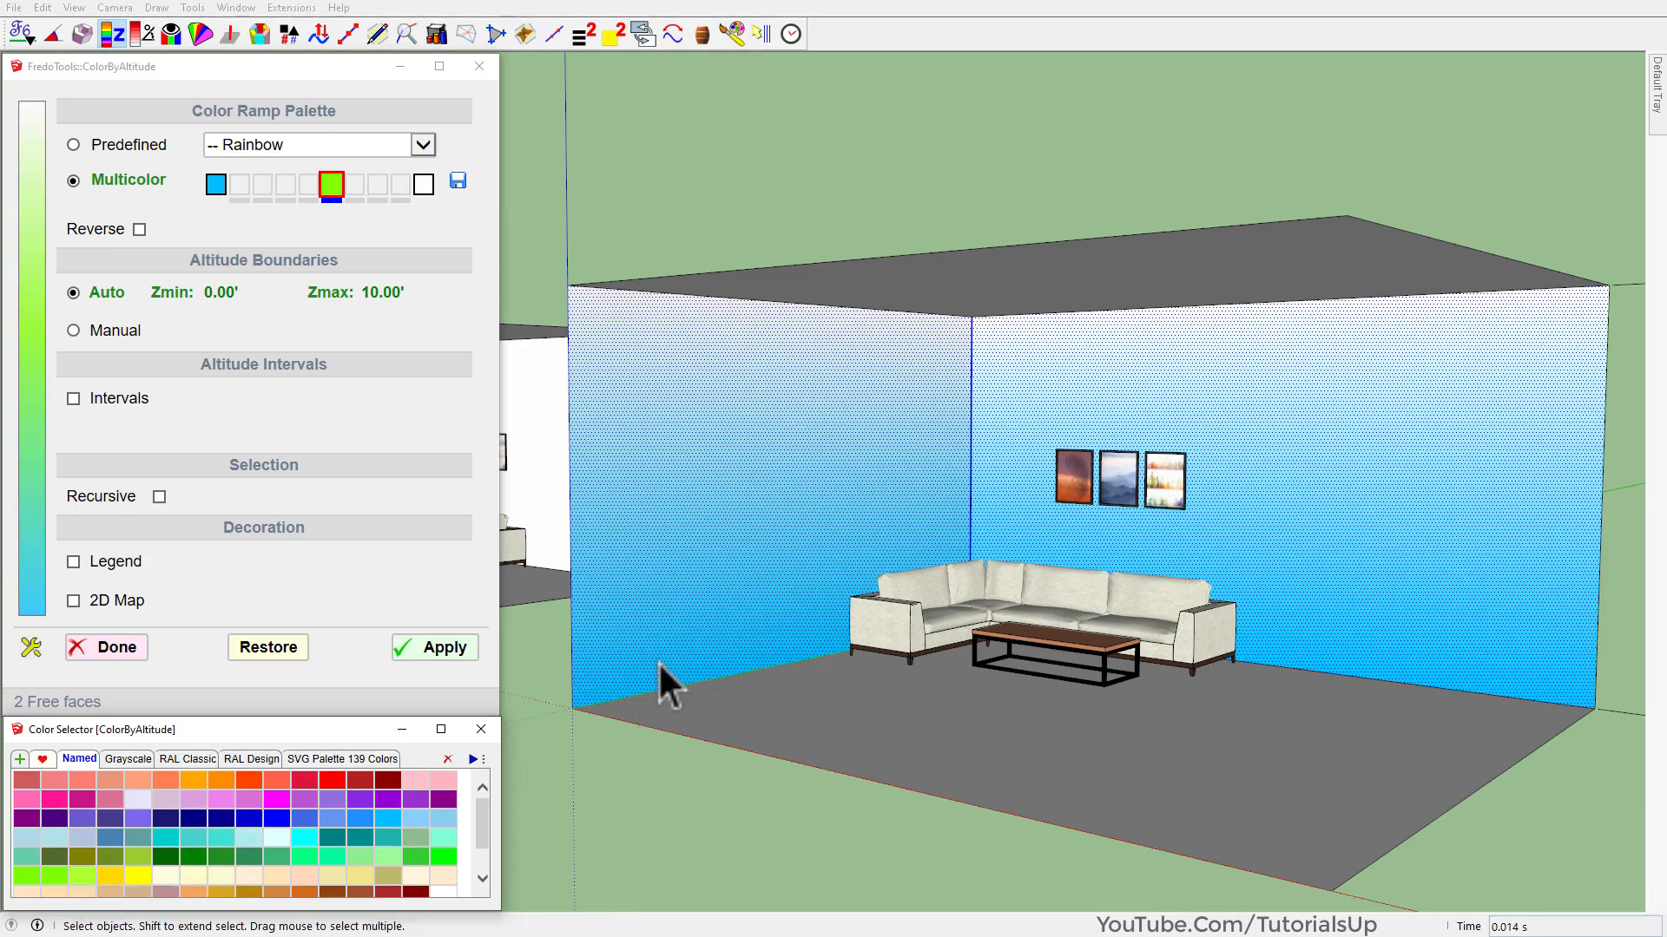
click(452, 650)
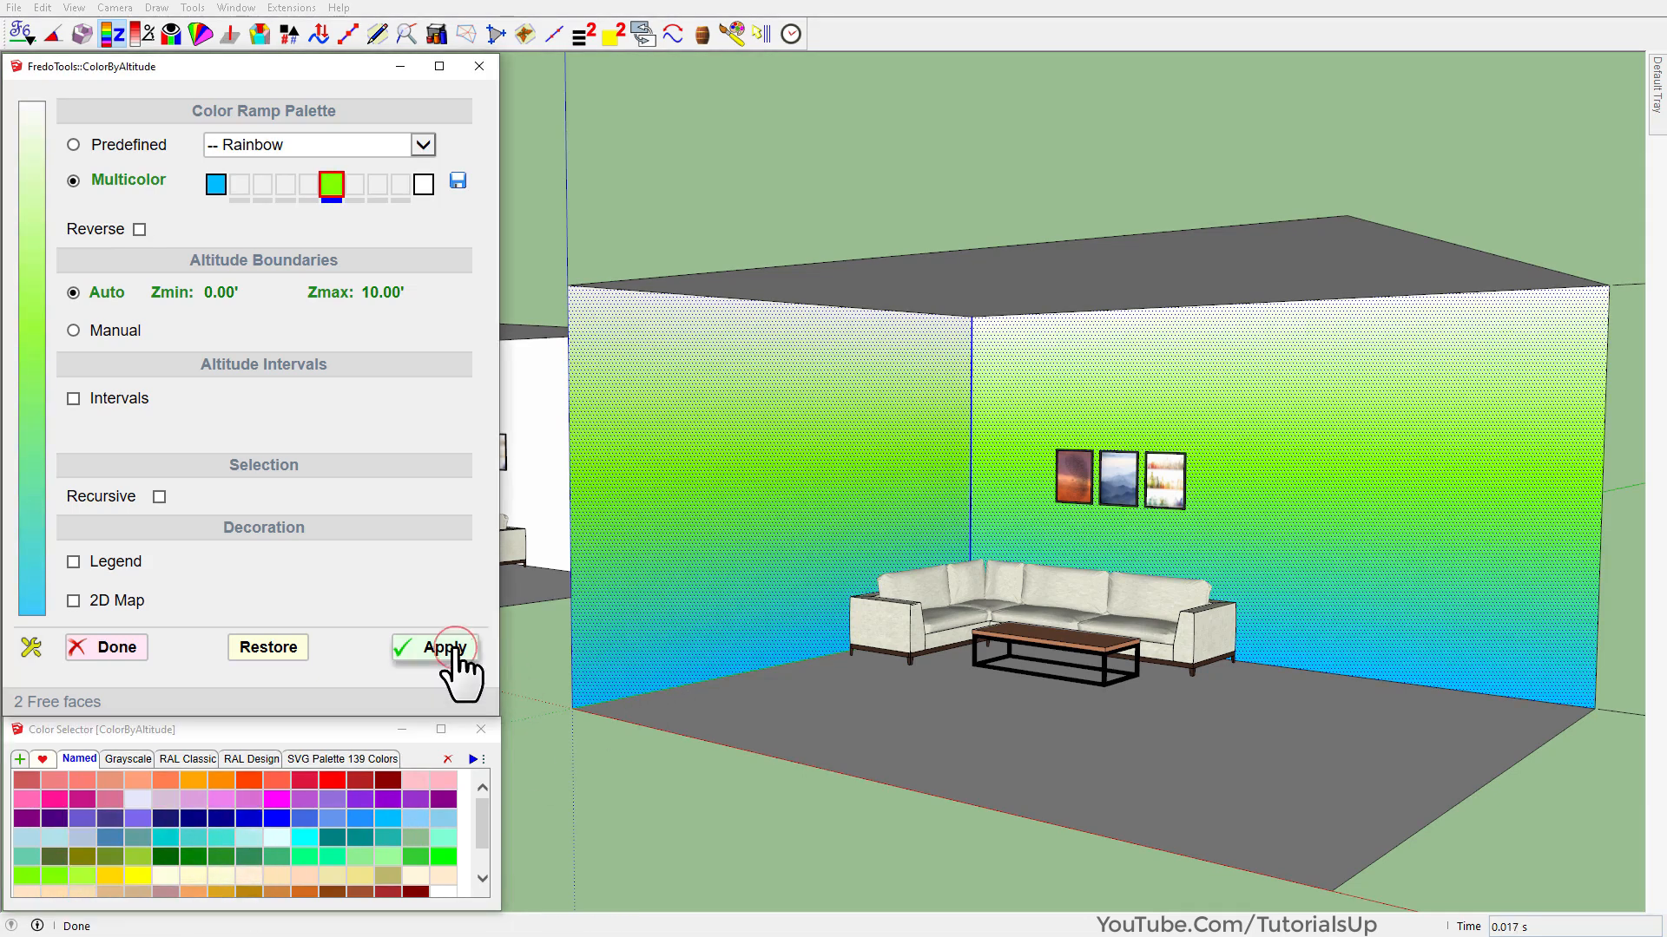
click(618, 746)
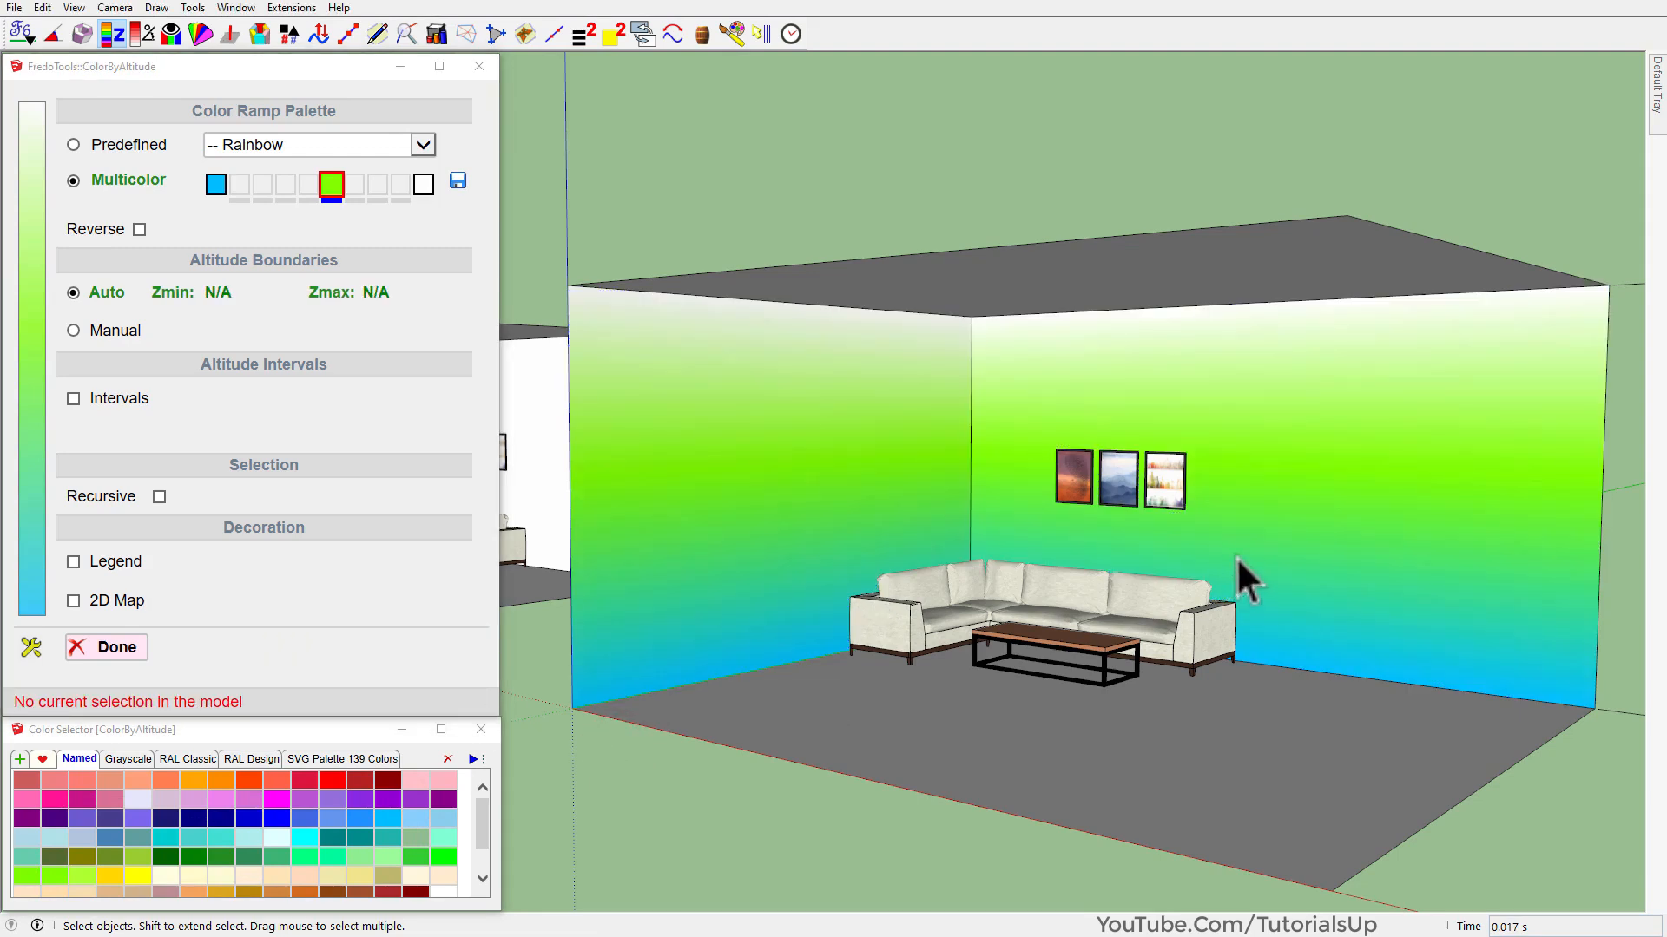
Start repositioning the gradient texture on the wall with the pictures and turn off Fixed Pins.
scroll(997, 560, down, 3)
scroll(1416, 514, up, 6)
middle_drag(1407, 506, 1285, 514)
scroll(996, 509, down, 3)
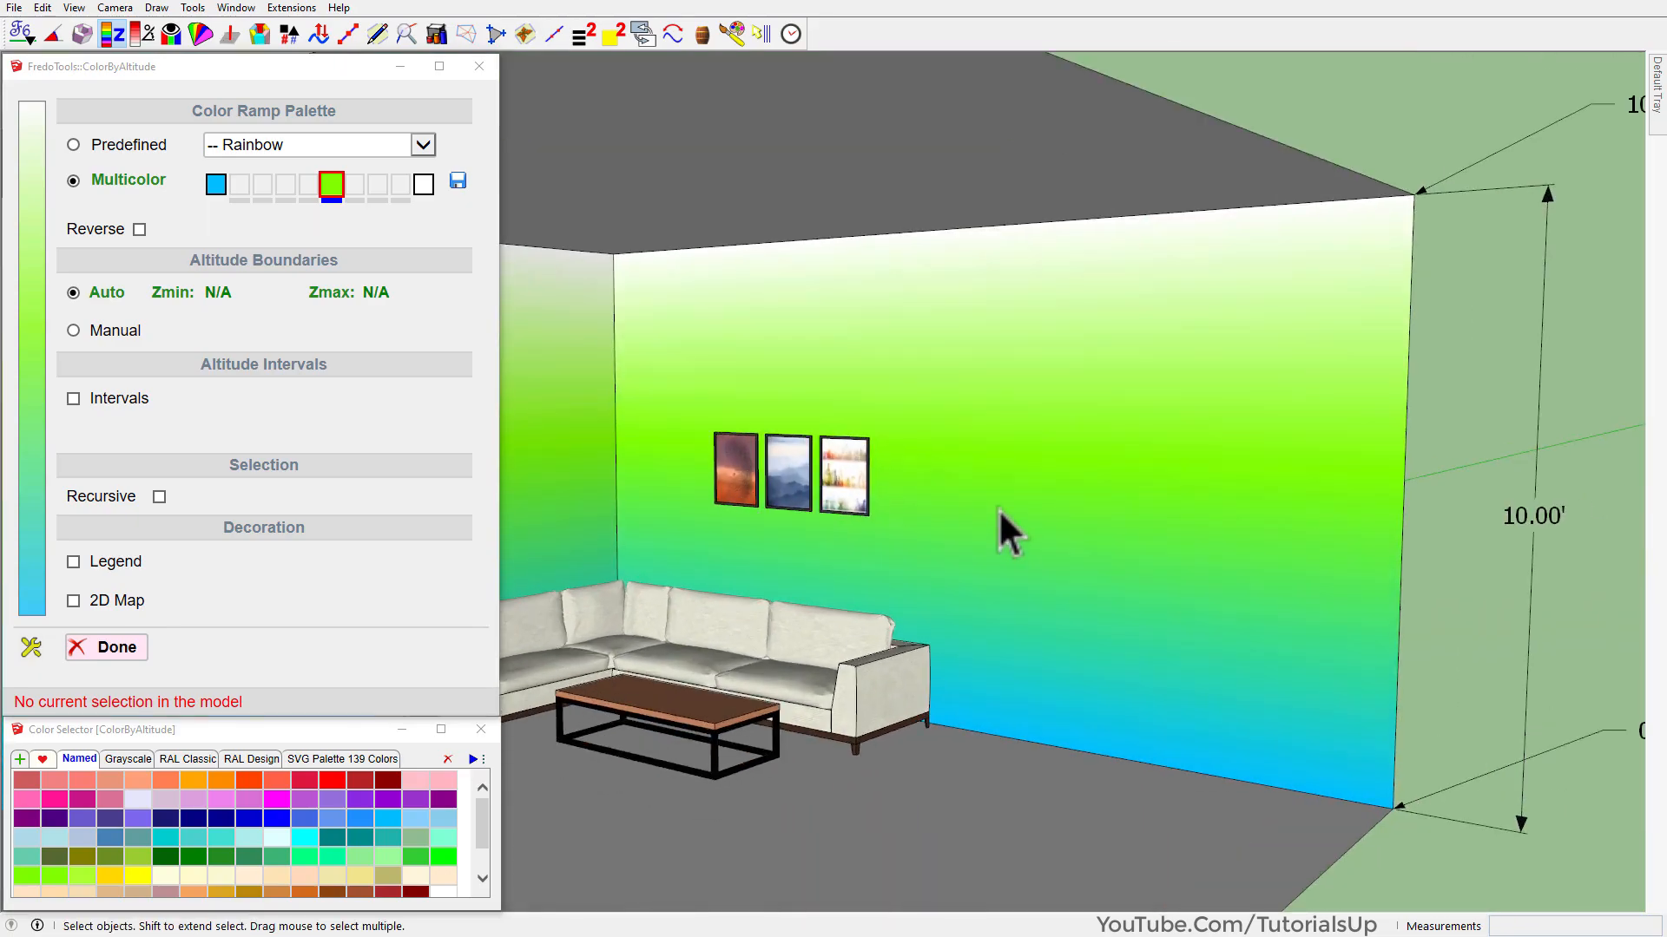
click(1028, 502)
right_click(1027, 500)
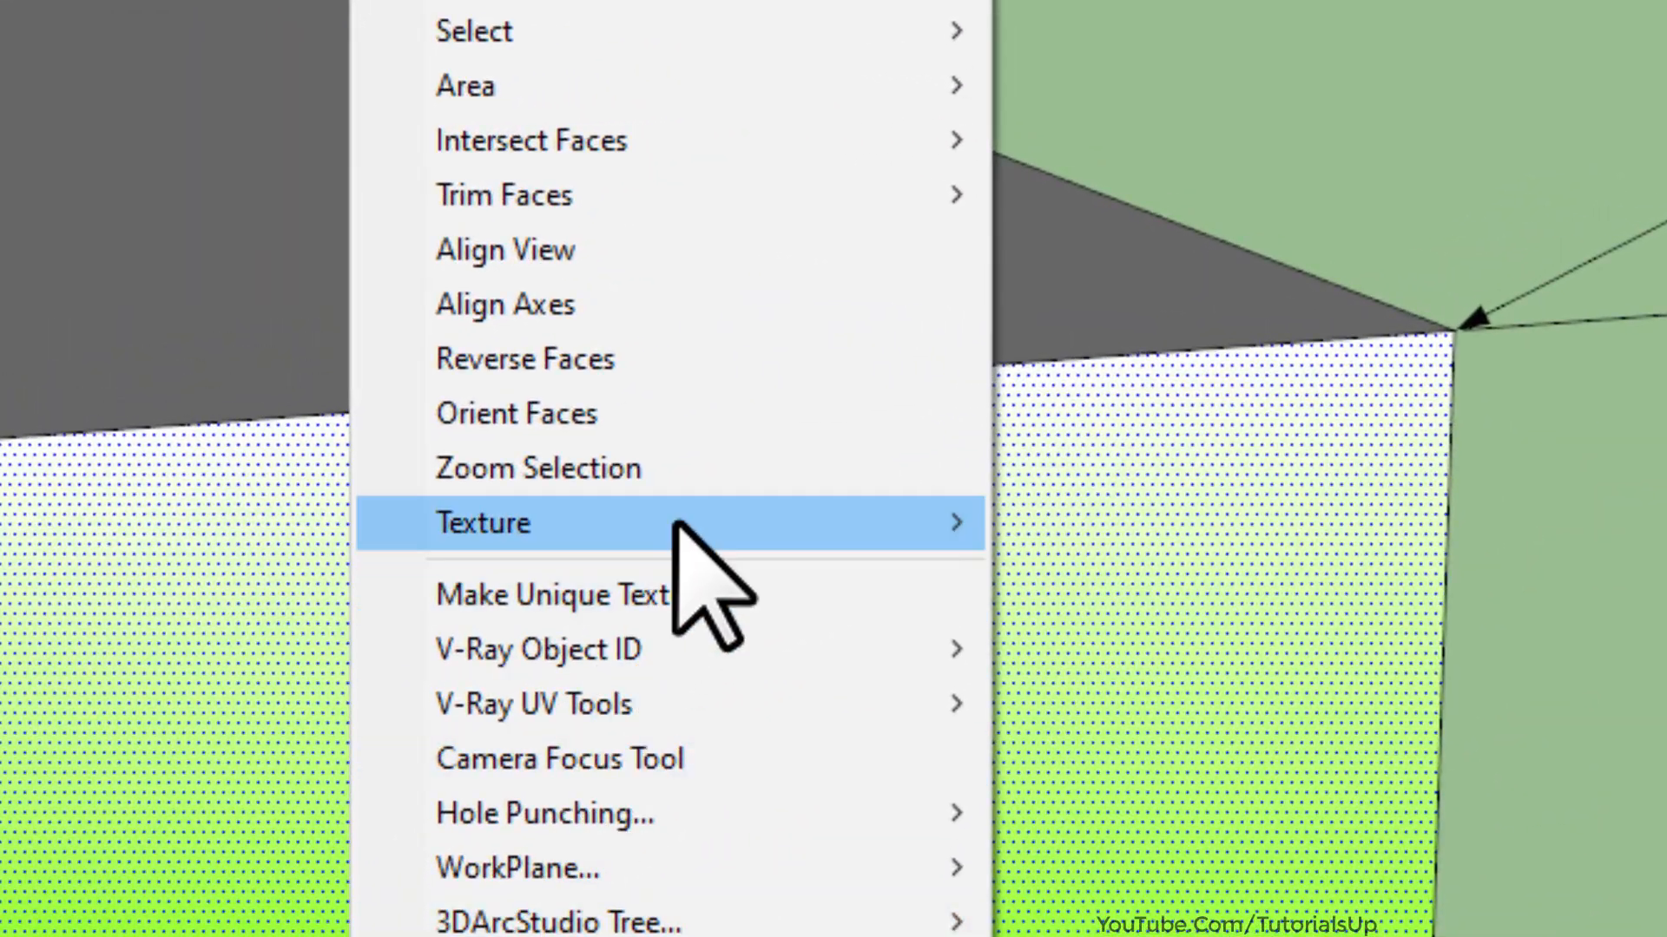
mouse_move(1230, 275)
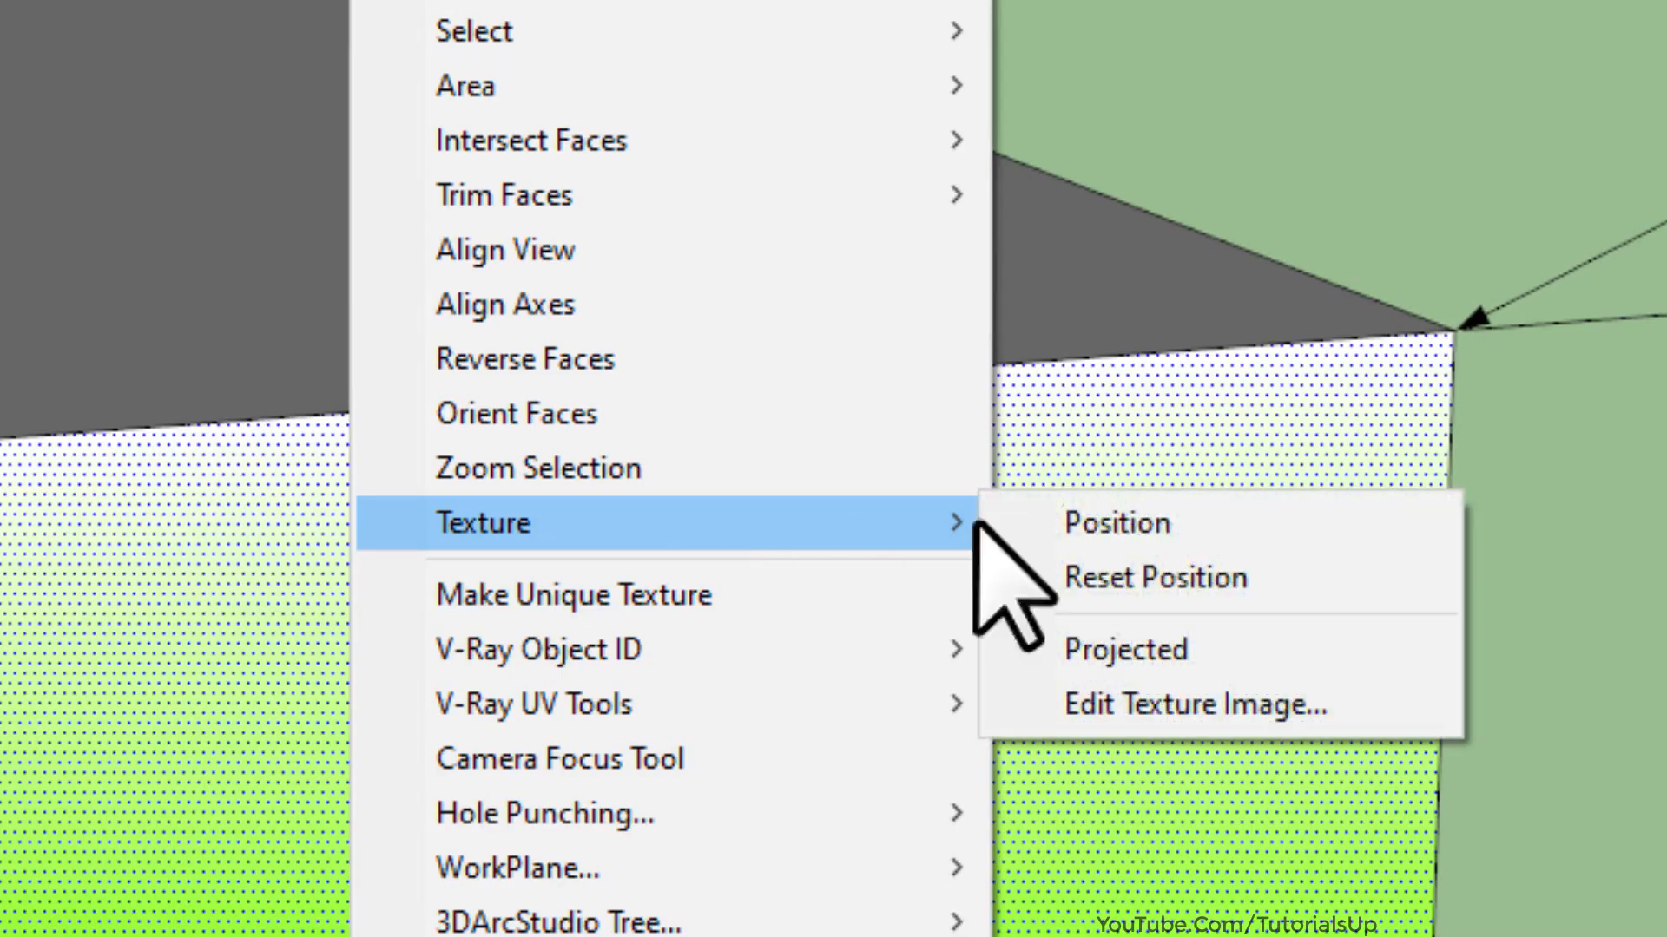
click(1256, 521)
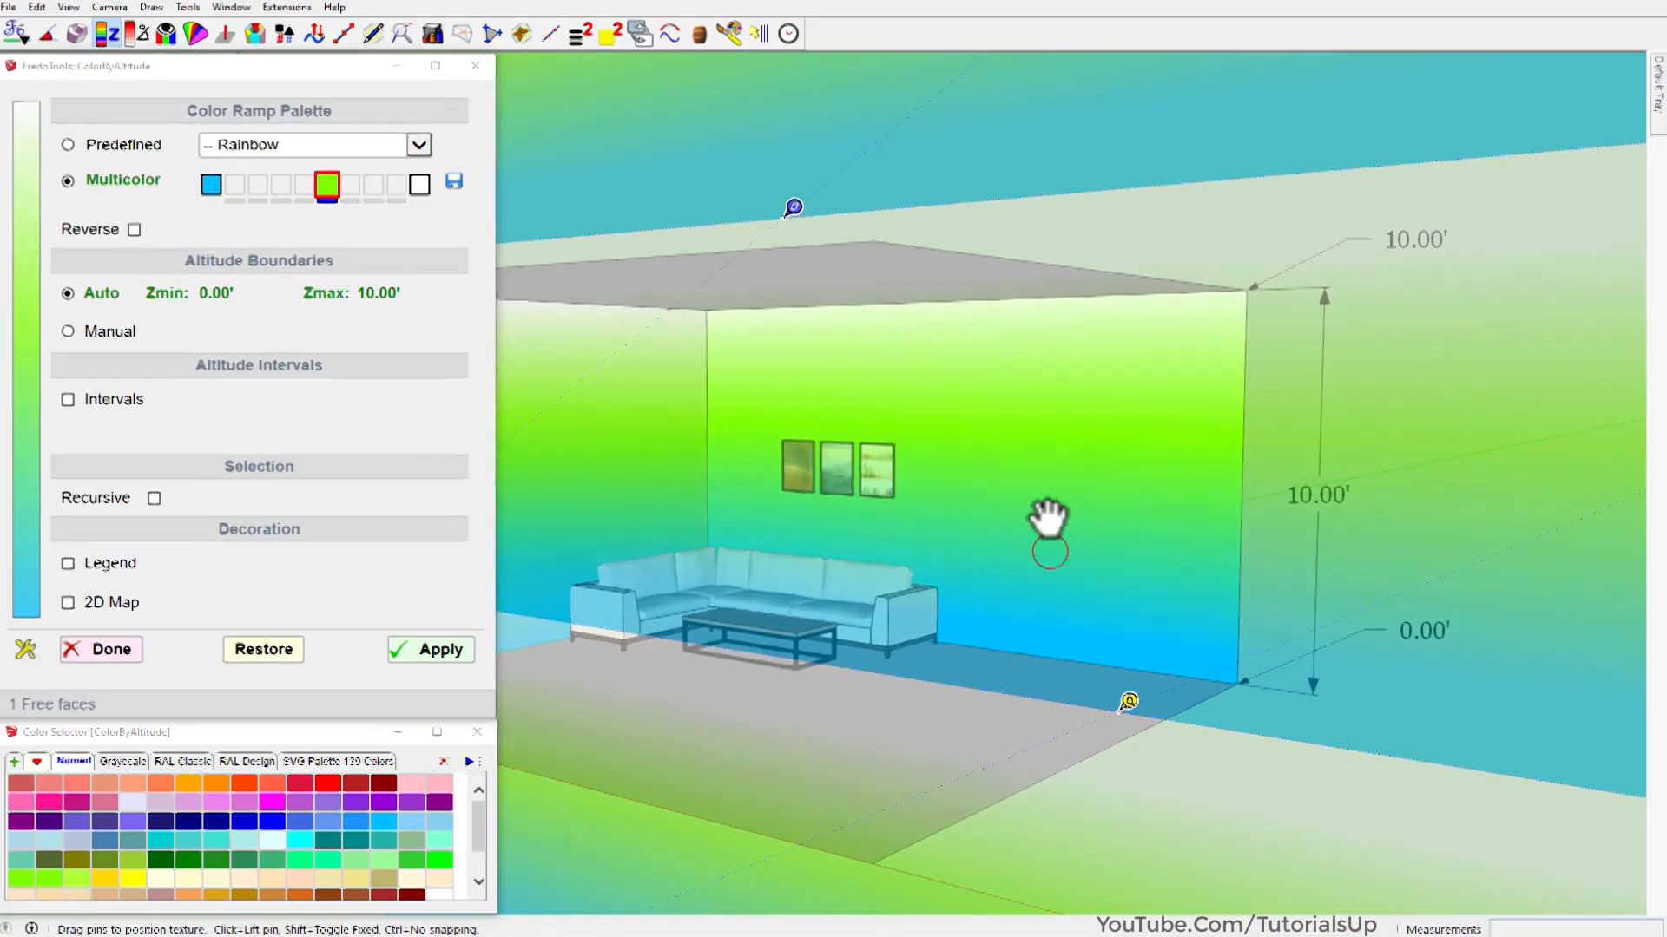
mouse_move(1049, 520)
mouse_down()
mouse_move(1053, 495)
mouse_move(1046, 611)
mouse_move(1057, 533)
mouse_up()
right_click(1024, 450)
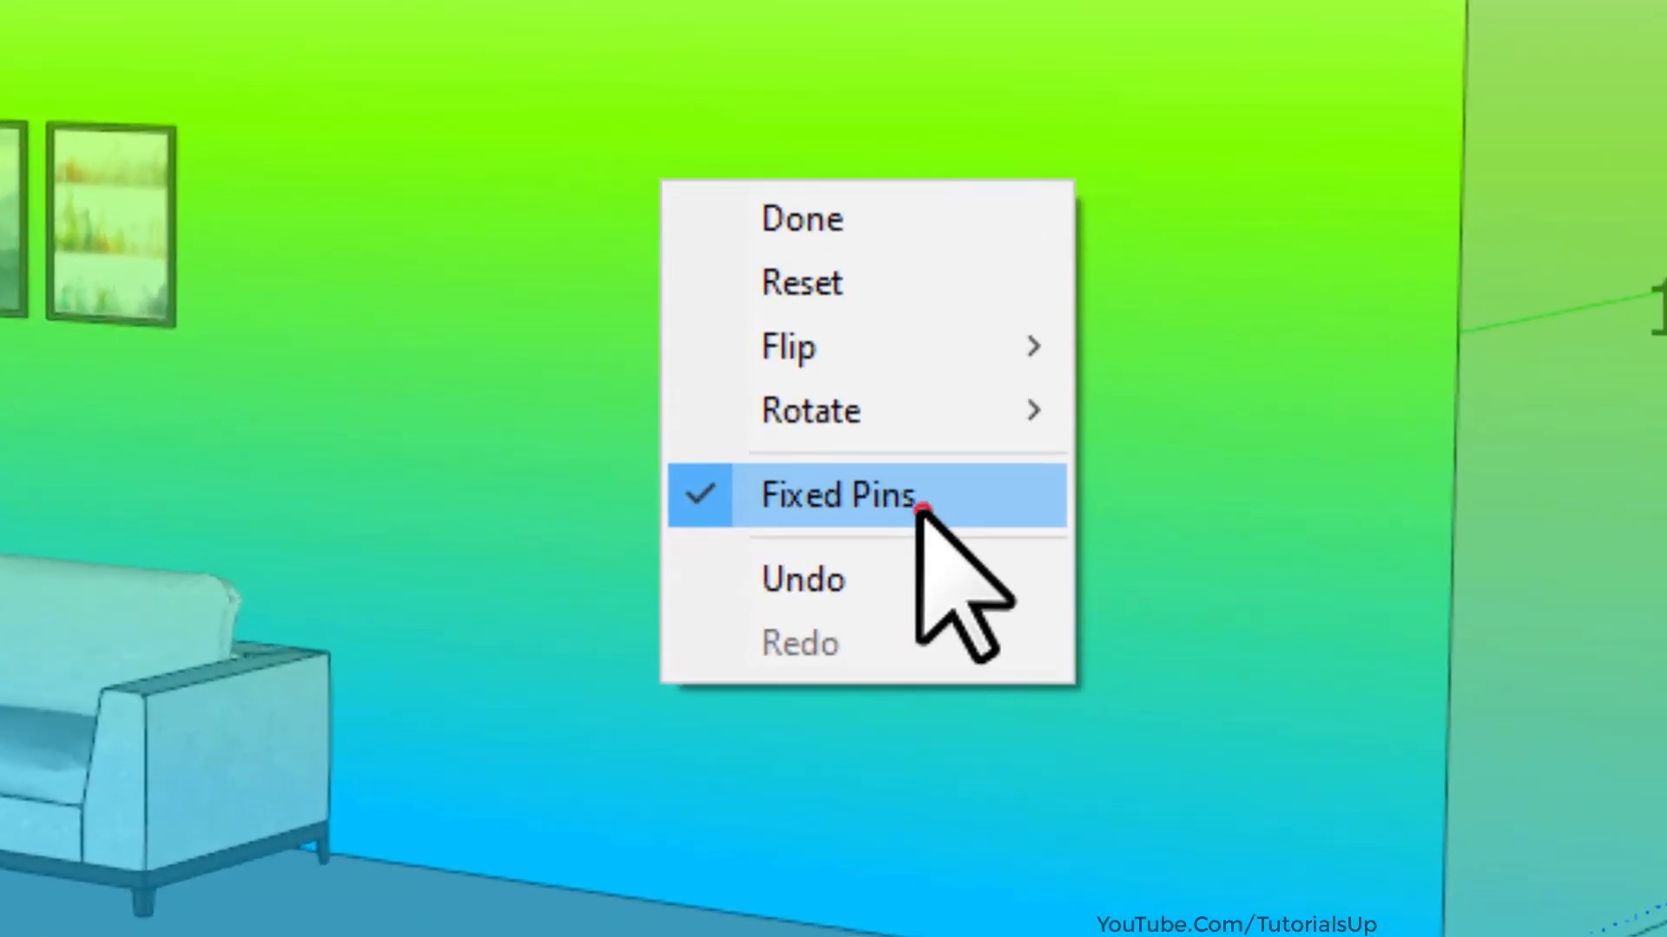
click(1041, 533)
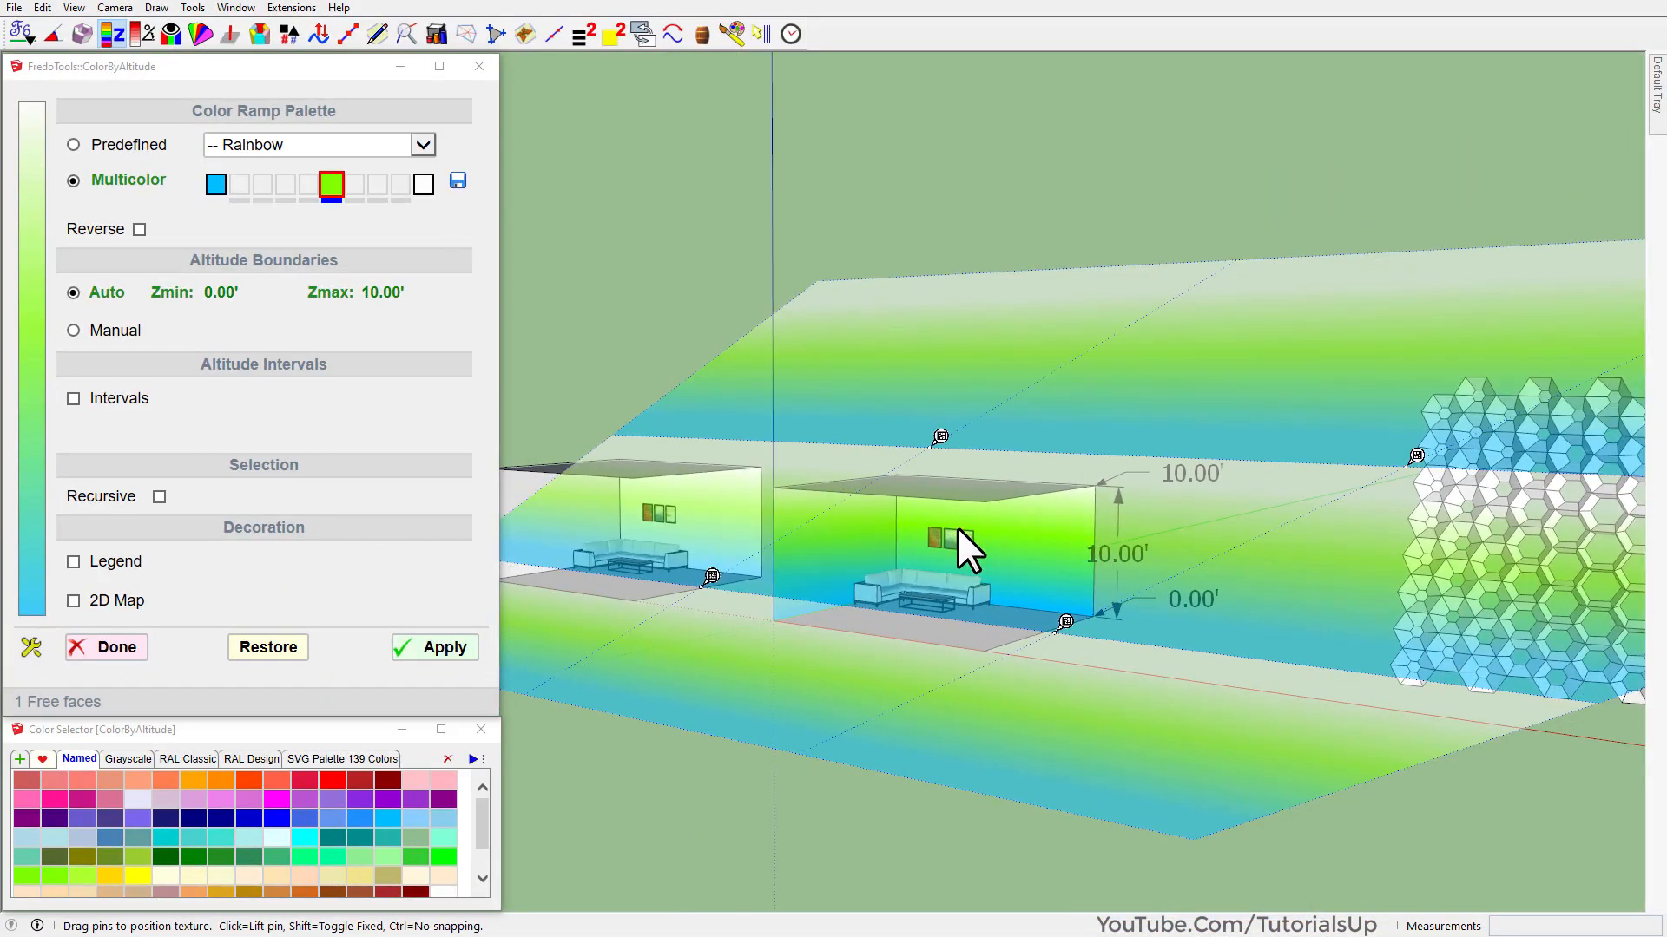
Move the four free texture pins onto the corners of the picture wall.
scroll(1085, 539, up, 1)
scroll(1090, 465, up, 2)
scroll(1053, 669, up, 3)
drag(1120, 631, 1122, 634)
middle_drag(773, 348, 758, 451)
middle_drag(784, 305, 1120, 373)
scroll(729, 658, down, 3)
middle_drag(718, 659, 804, 531)
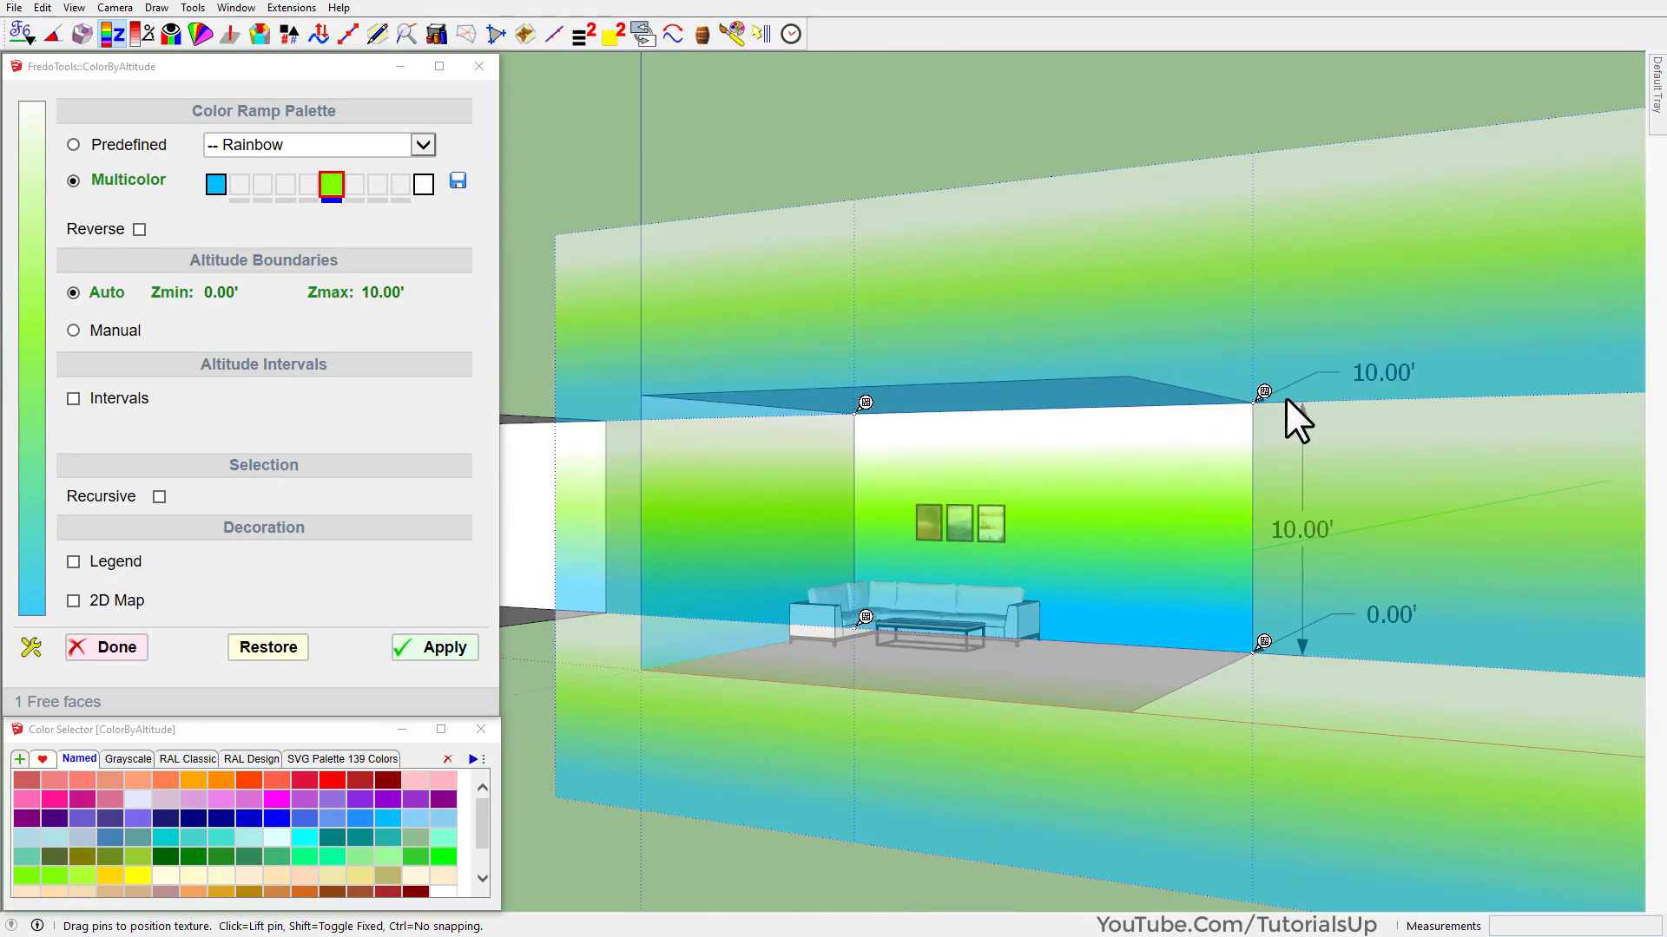
Pull the four texture pins off the wall's corners to skew the gradient diagonally, and finish the texture positioning.
drag(1263, 393, 1286, 273)
drag(866, 404, 679, 466)
drag(865, 617, 901, 673)
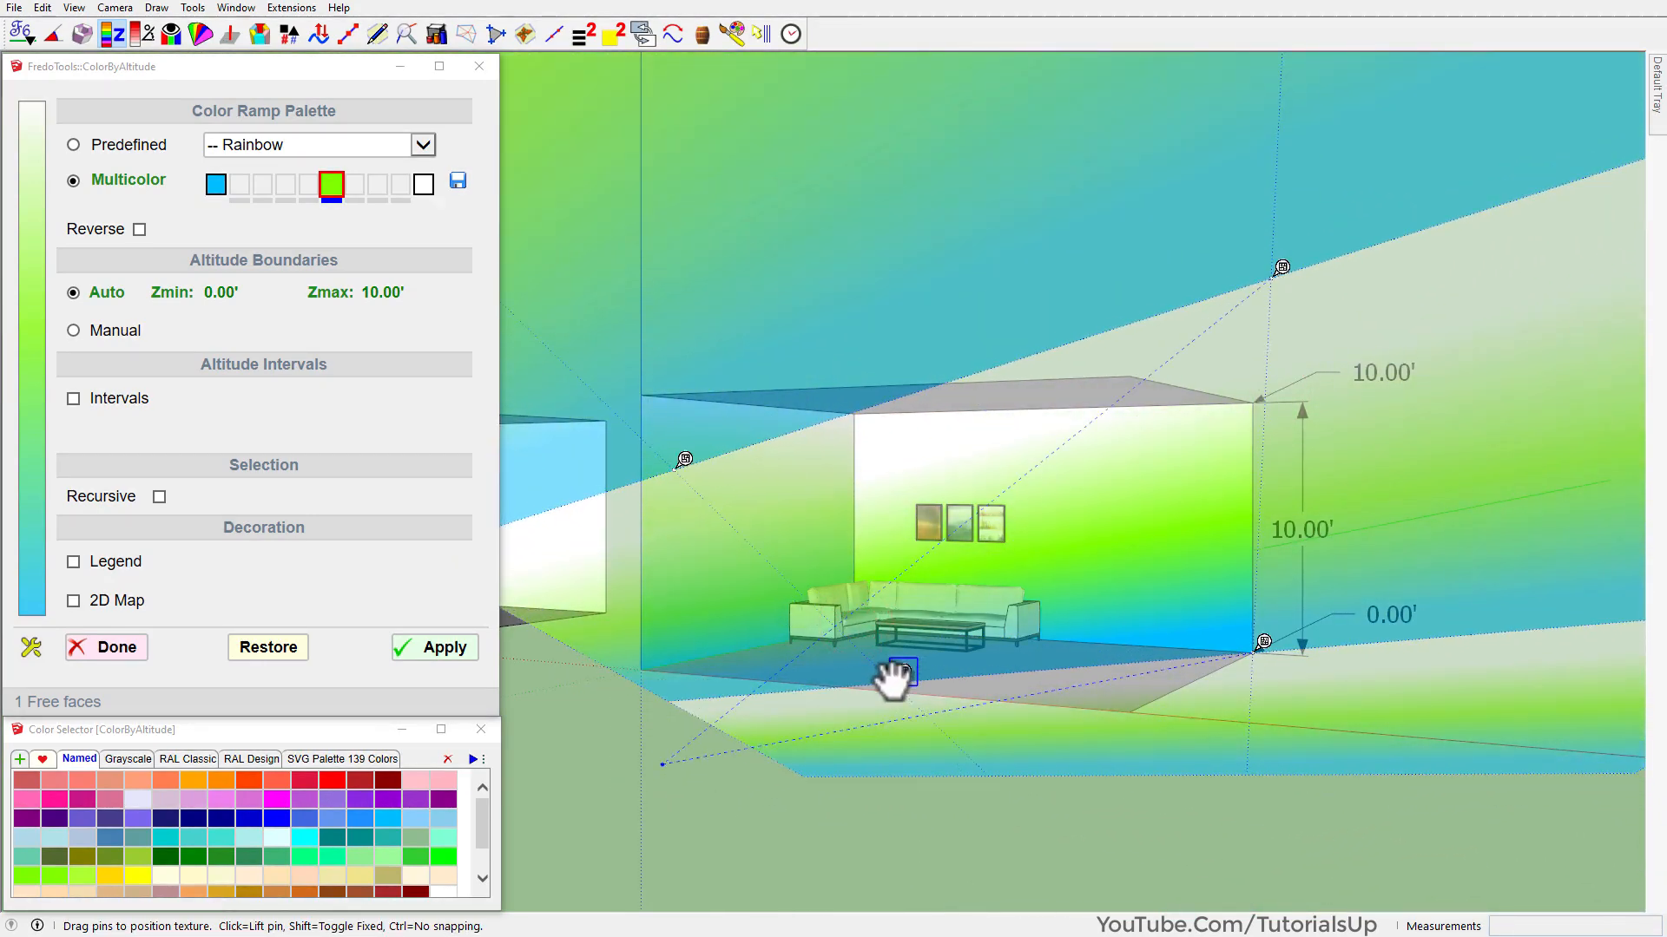
drag(1264, 642, 1306, 644)
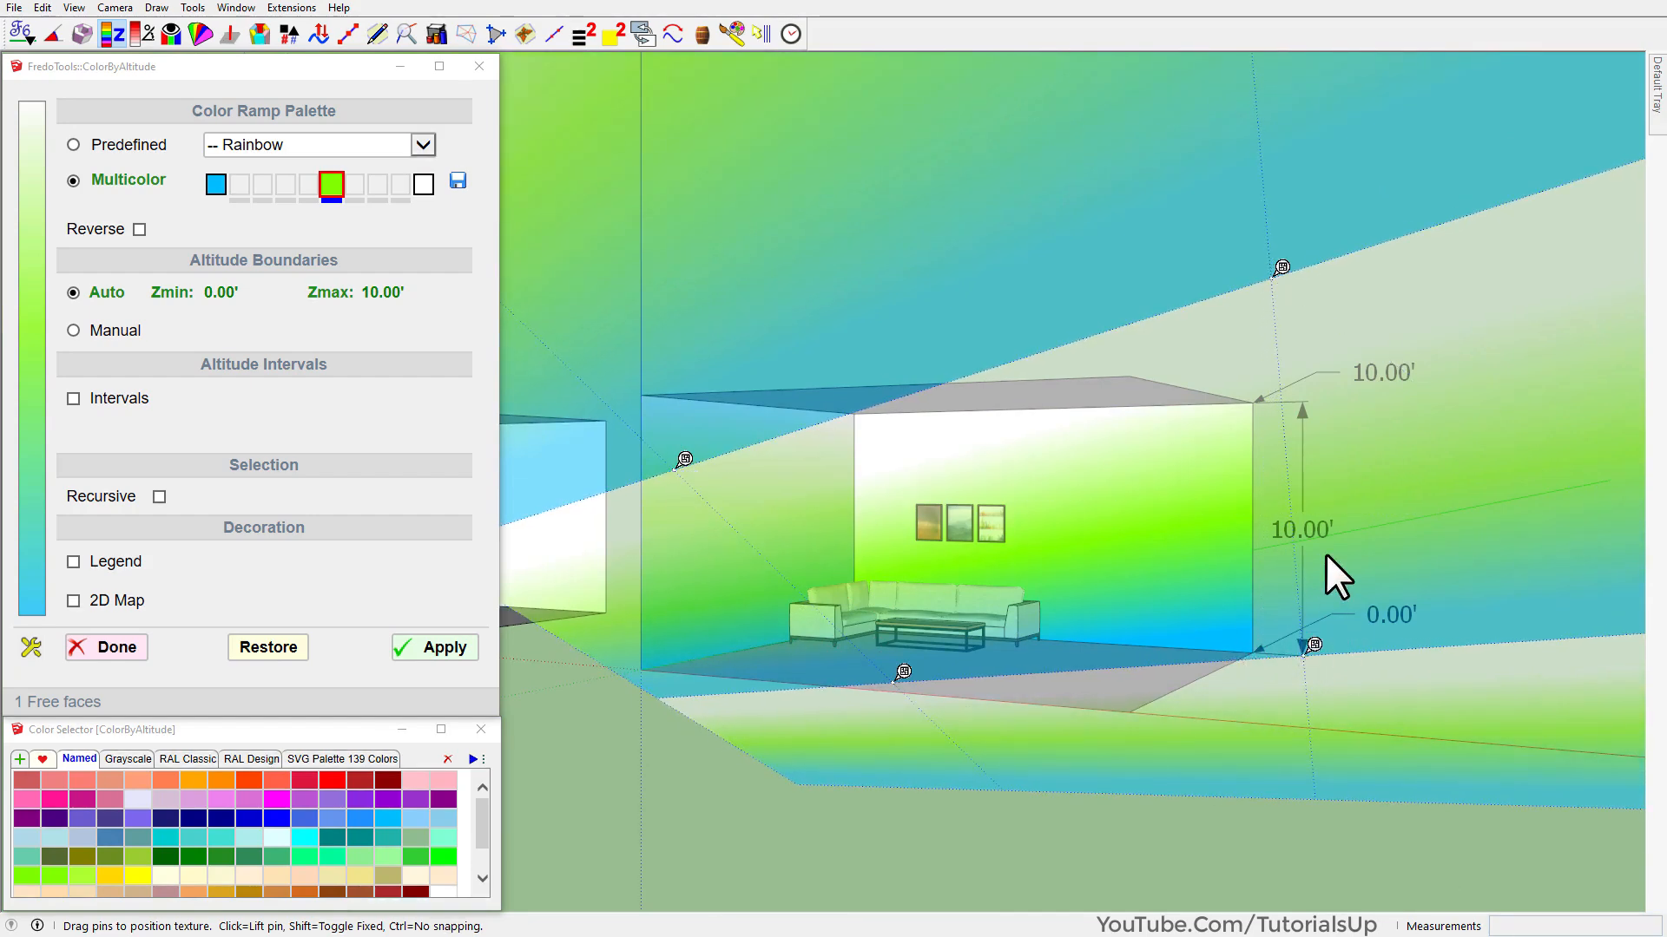
scroll(1311, 555, up, 1)
right_click(1055, 469)
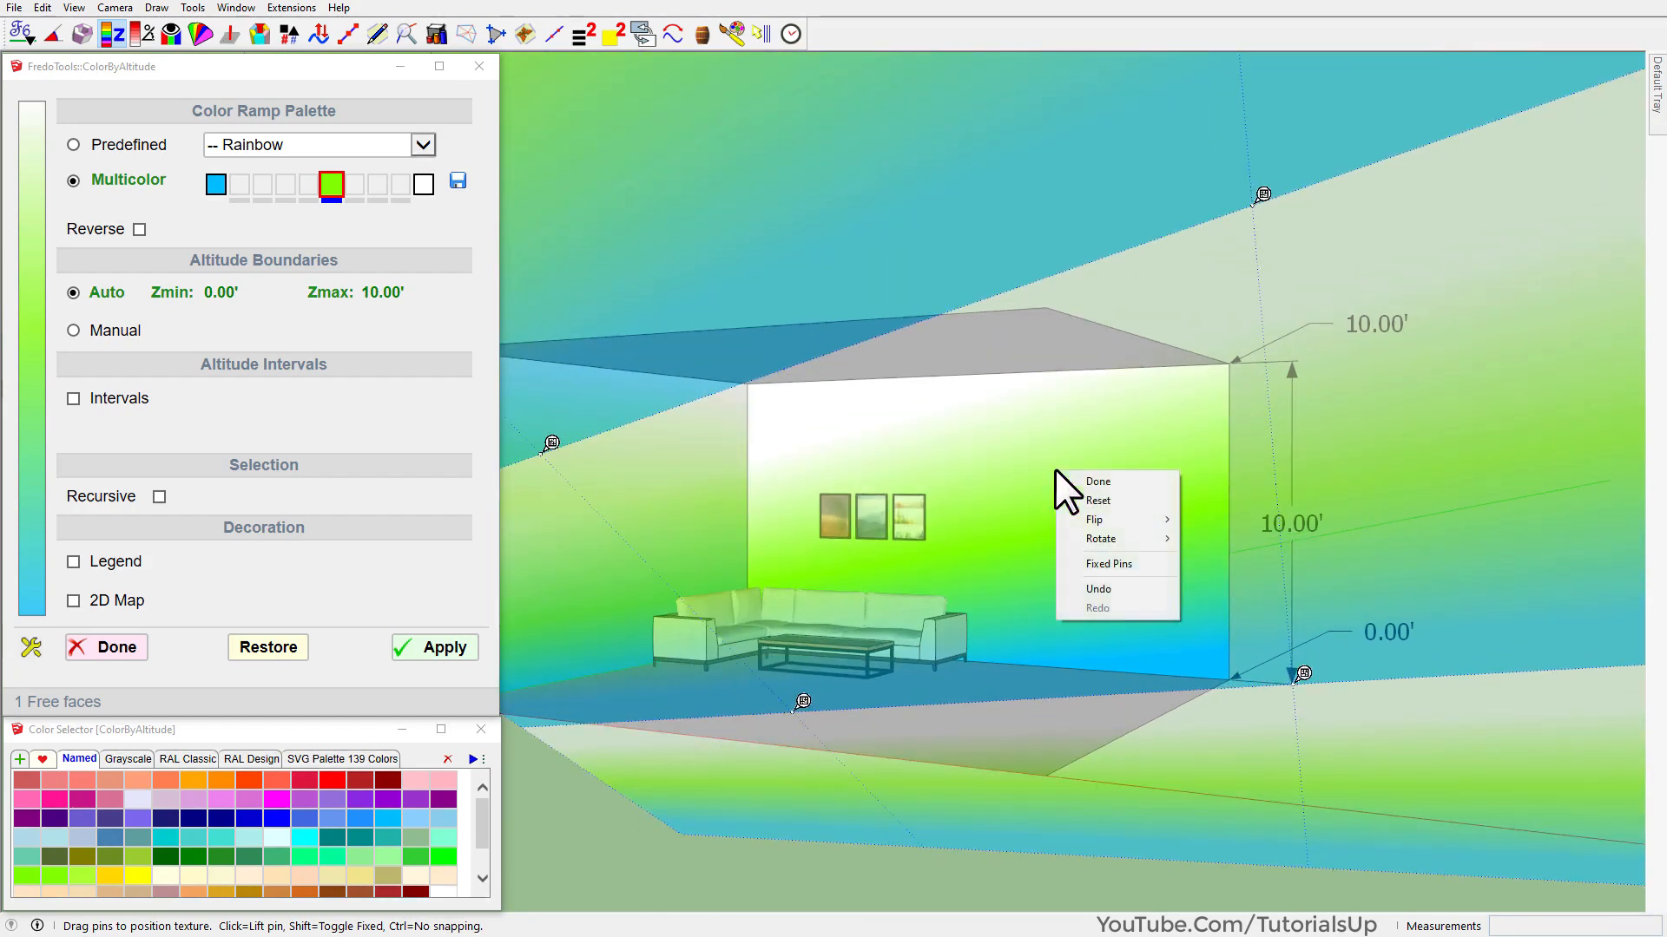
click(1153, 480)
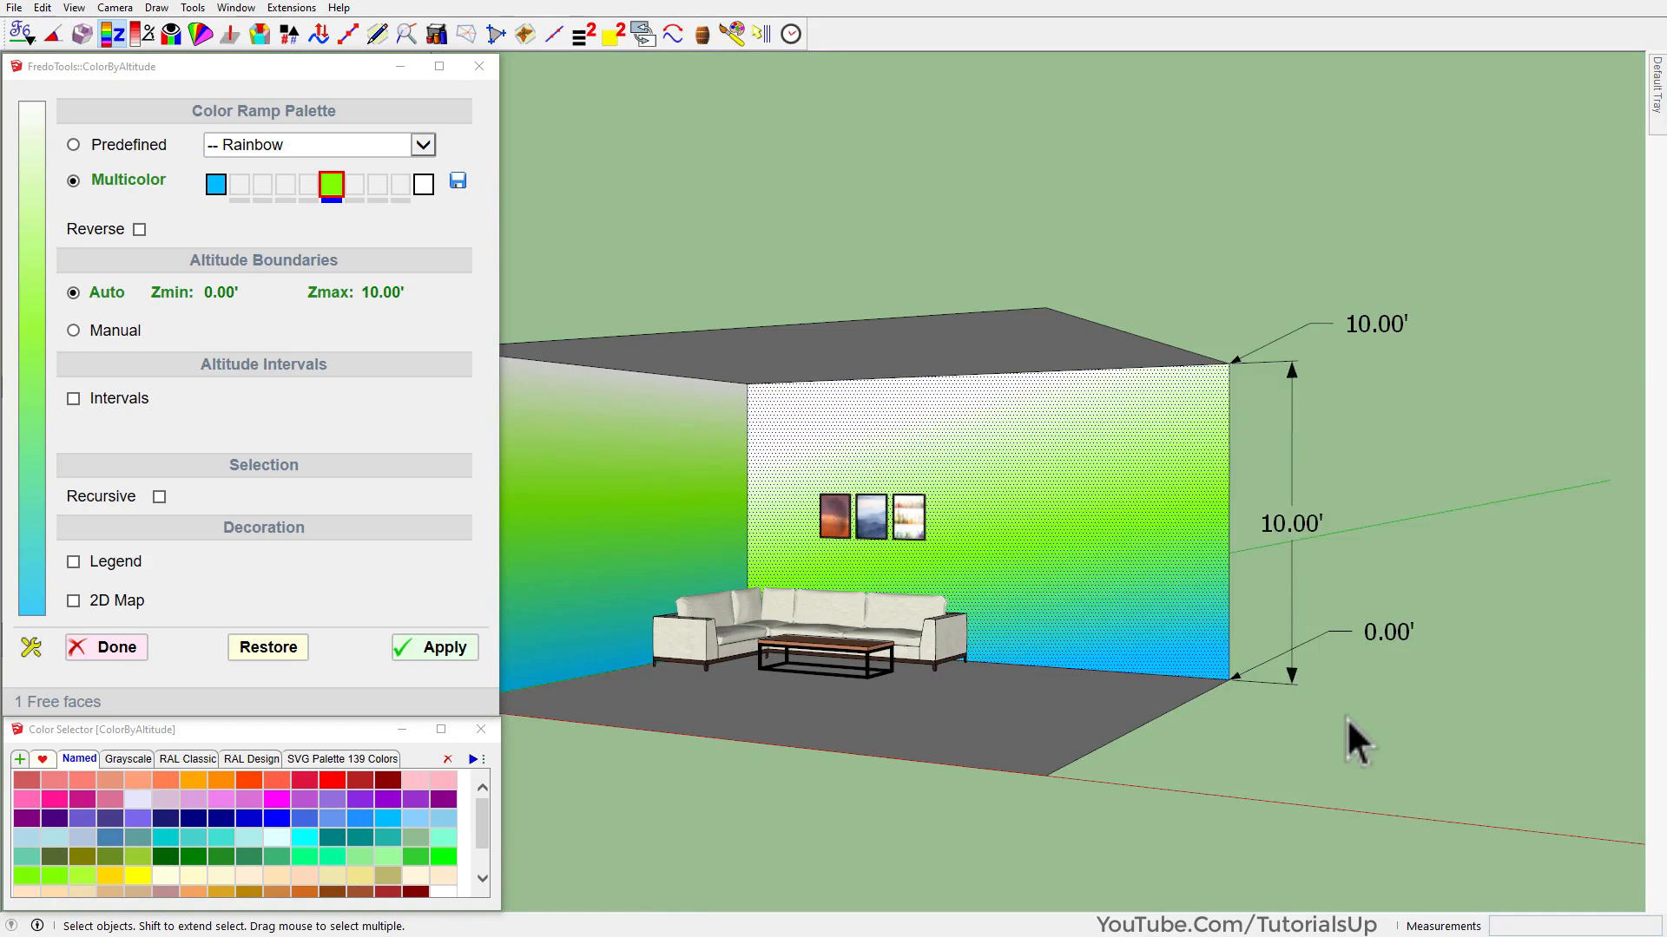
click(1346, 717)
Inspect the skewed gradient on the picture wall up close and within the whole room.
scroll(985, 525, up, 2)
middle_drag(1176, 536, 995, 519)
scroll(998, 528, up, 3)
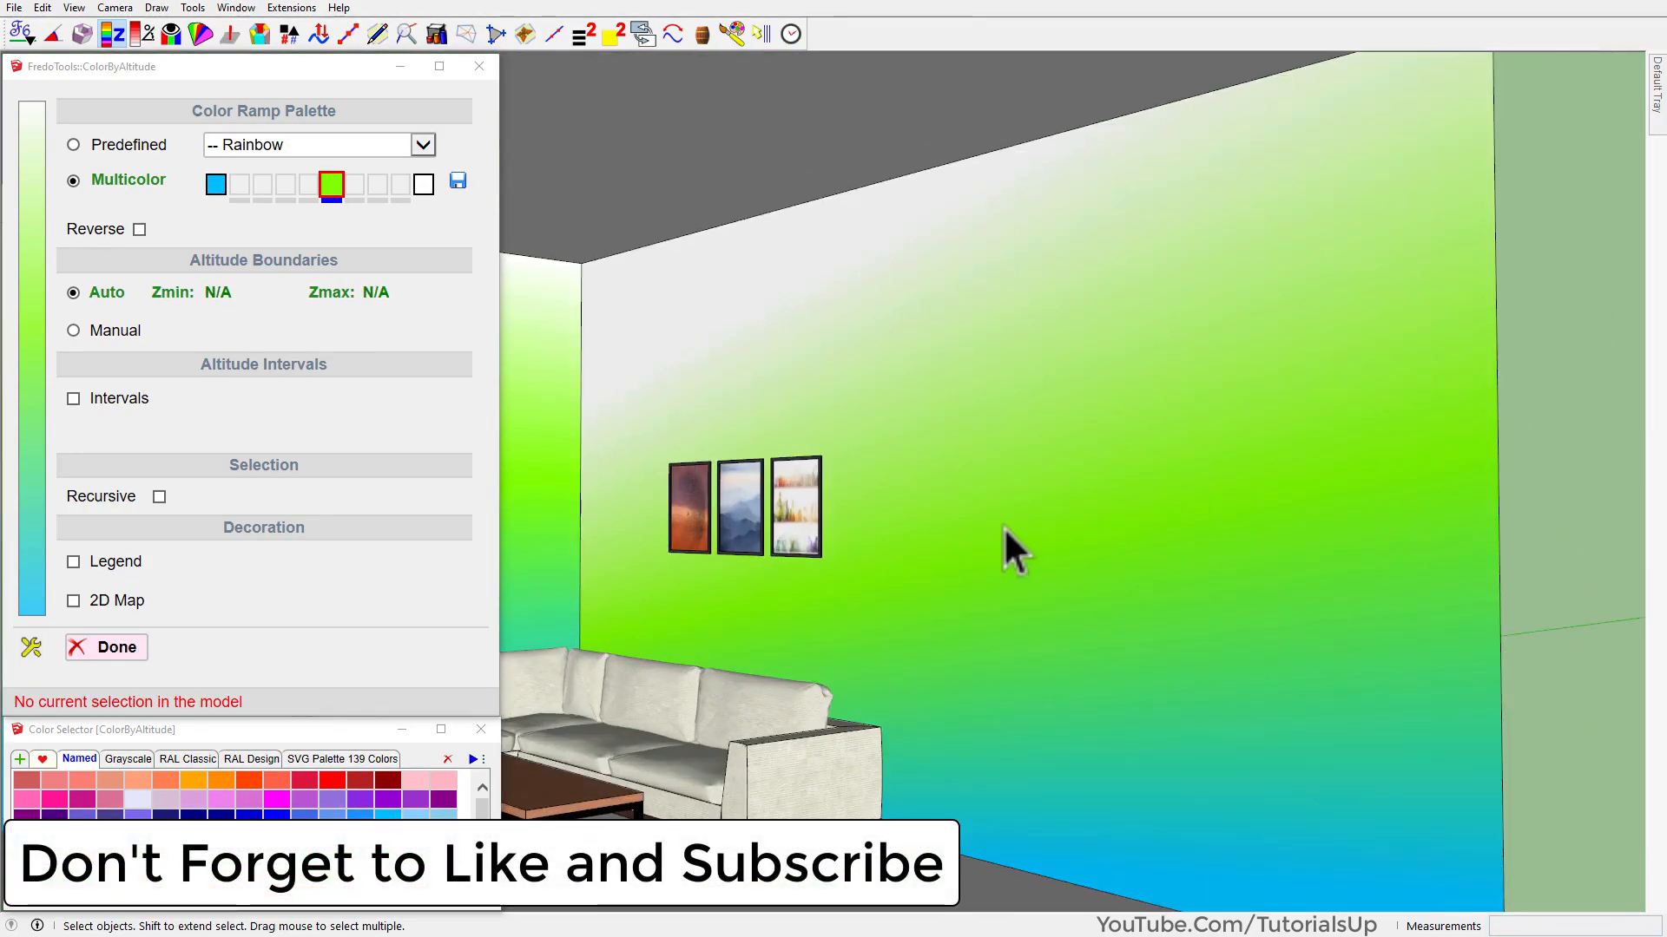
scroll(1096, 512, down, 2)
middle_drag(1096, 513, 1015, 561)
scroll(1369, 533, down, 3)
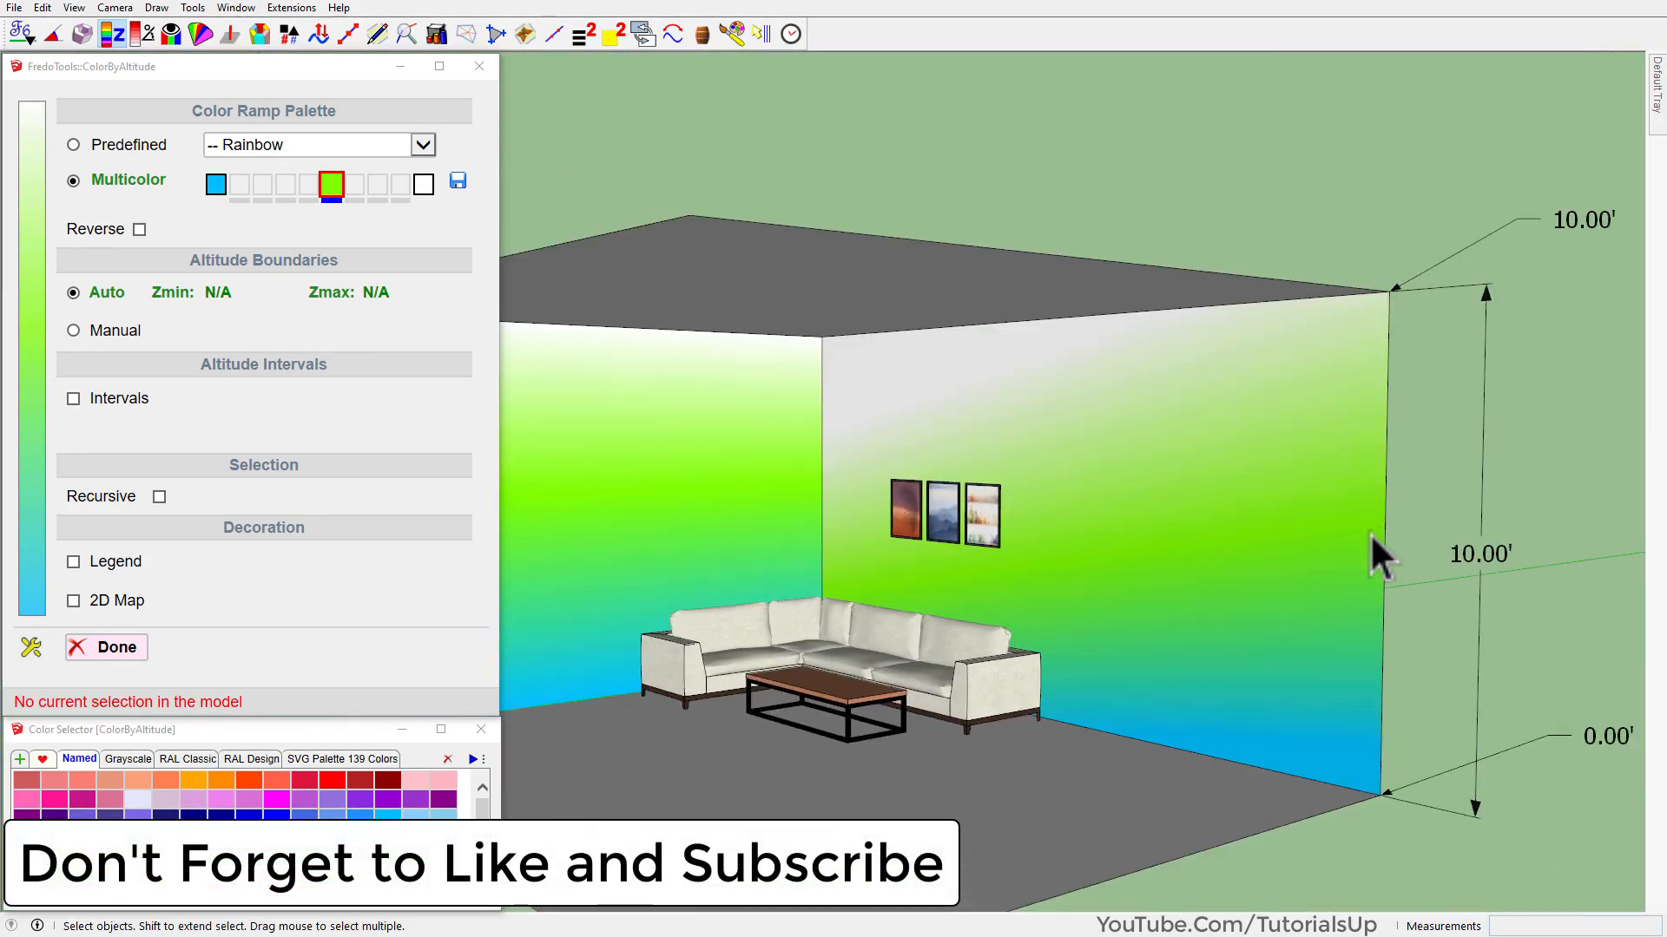
Select the side wall beside the sofa and add a magenta and a red stop to the multicolor ramp around the green one.
scroll(1370, 533, down, 2)
scroll(1243, 545, up, 3)
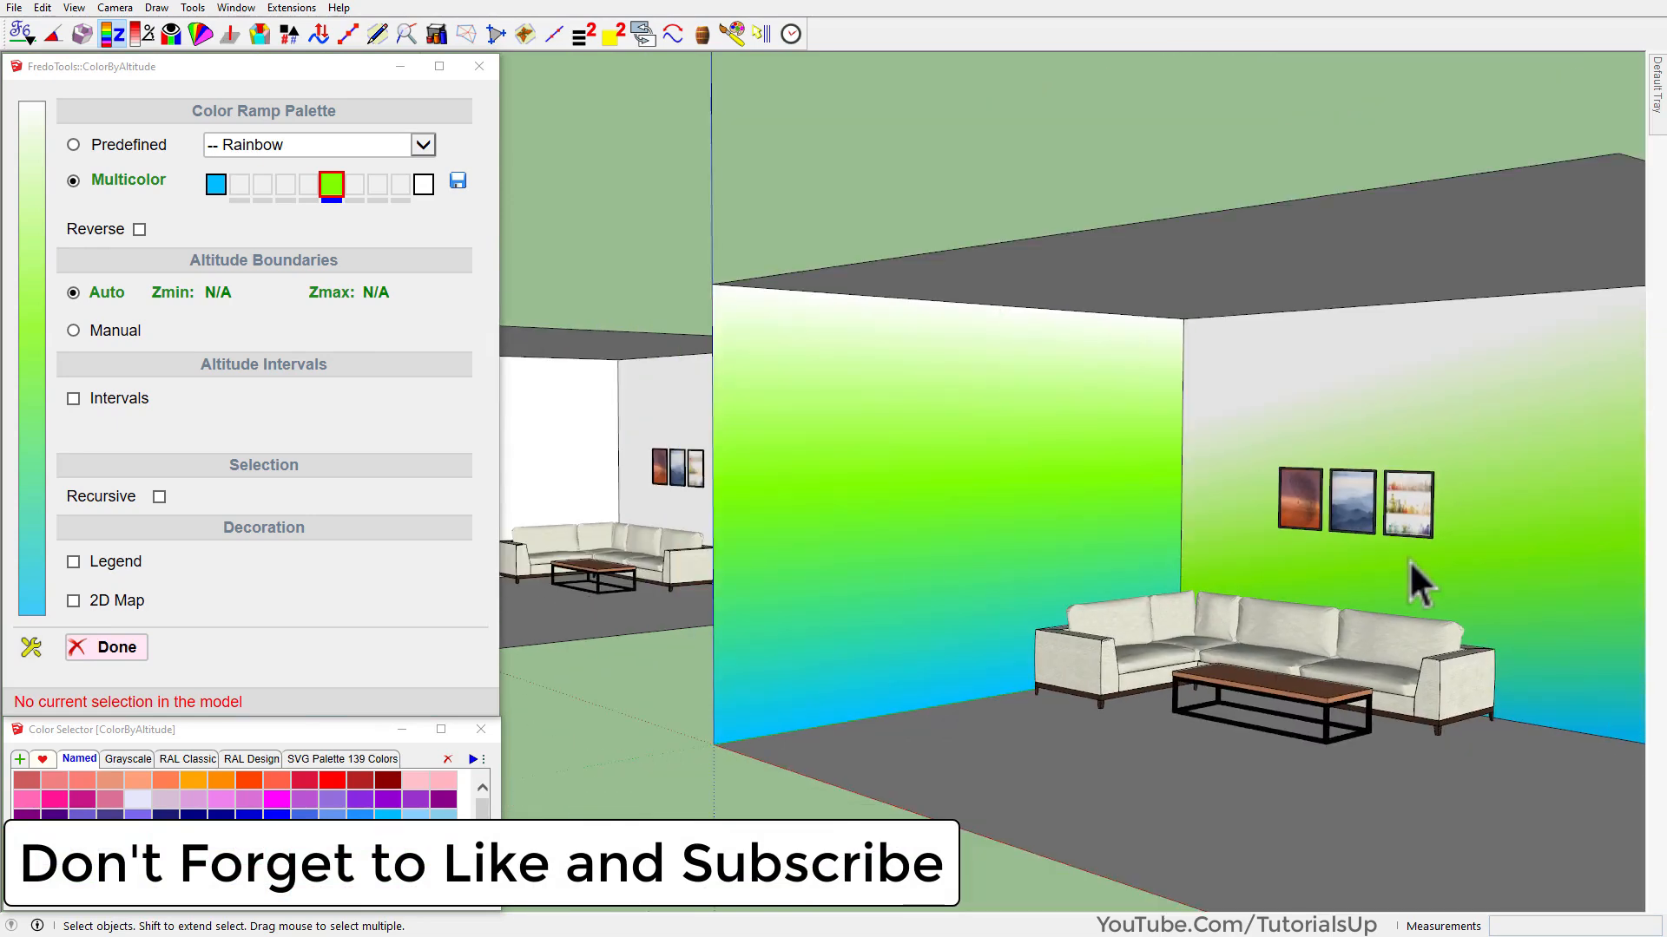
click(948, 524)
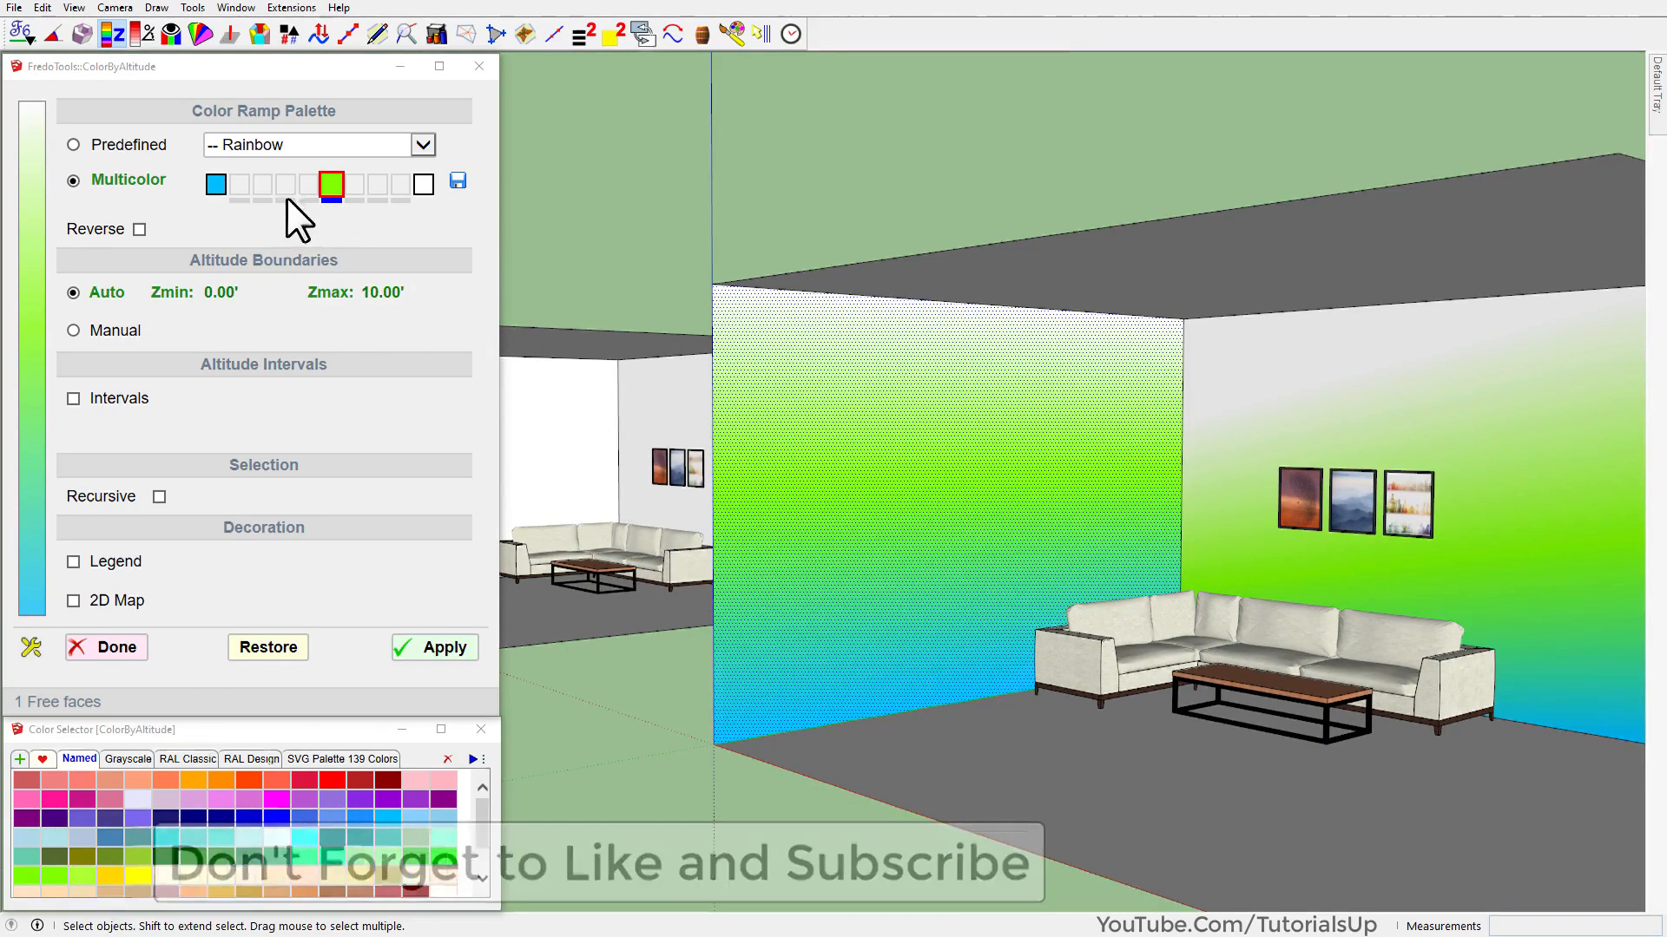
click(262, 185)
click(380, 185)
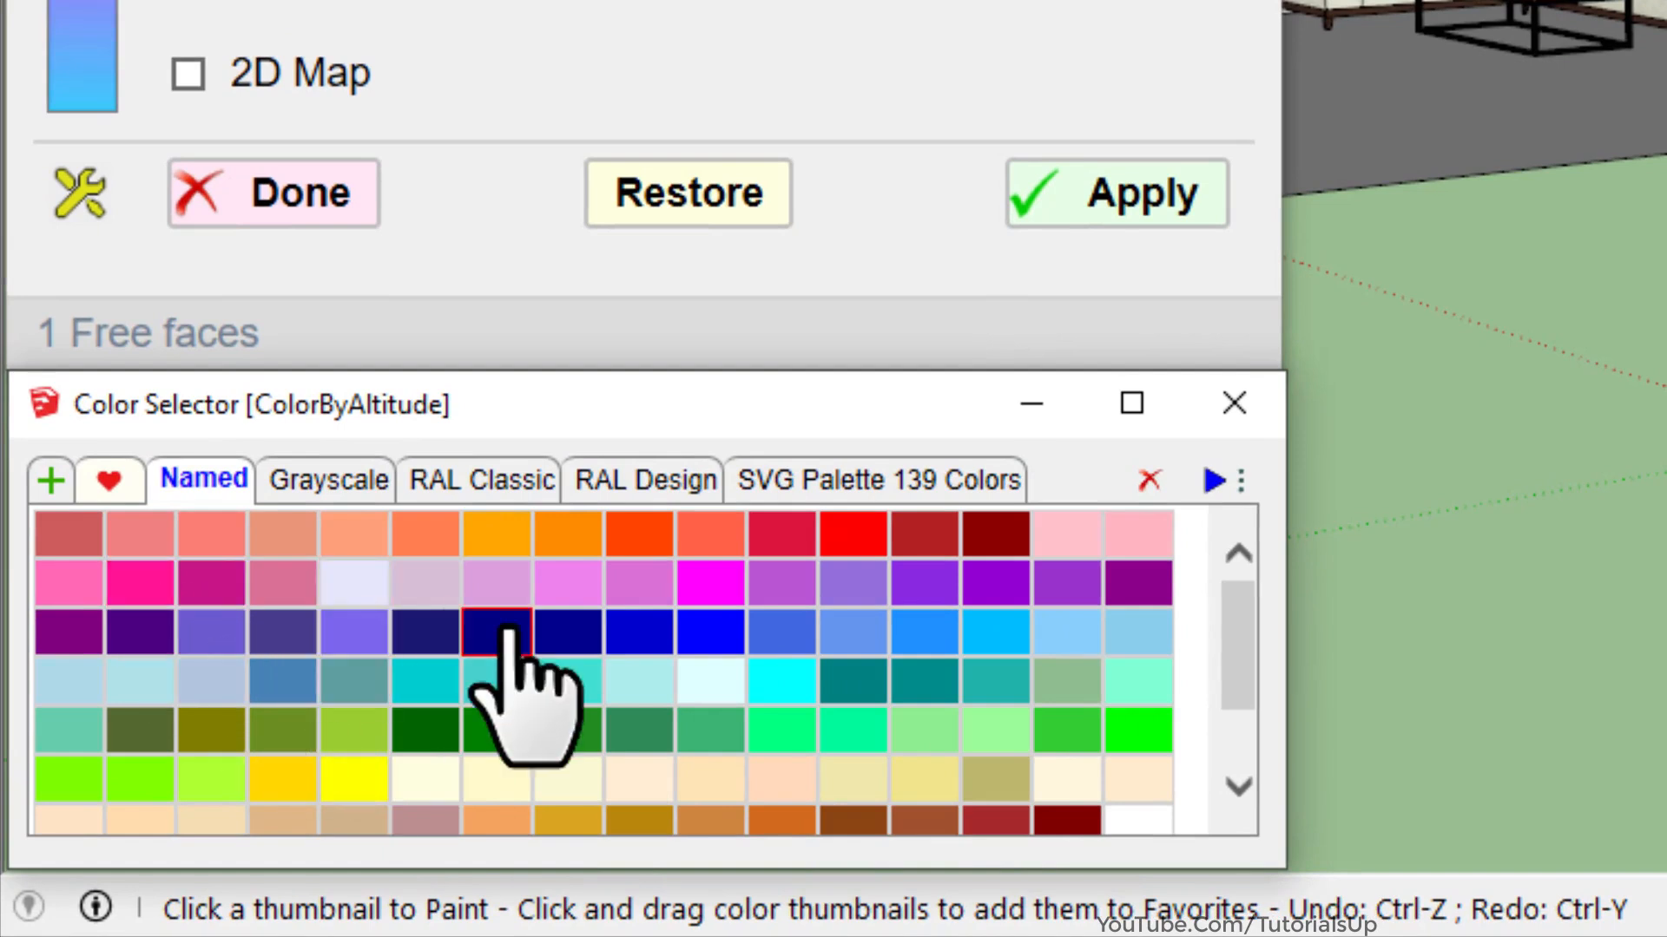
Browse the Named, Grayscale and RAL Classic color palettes in the color selector.
scroll(420, 668, down, 3)
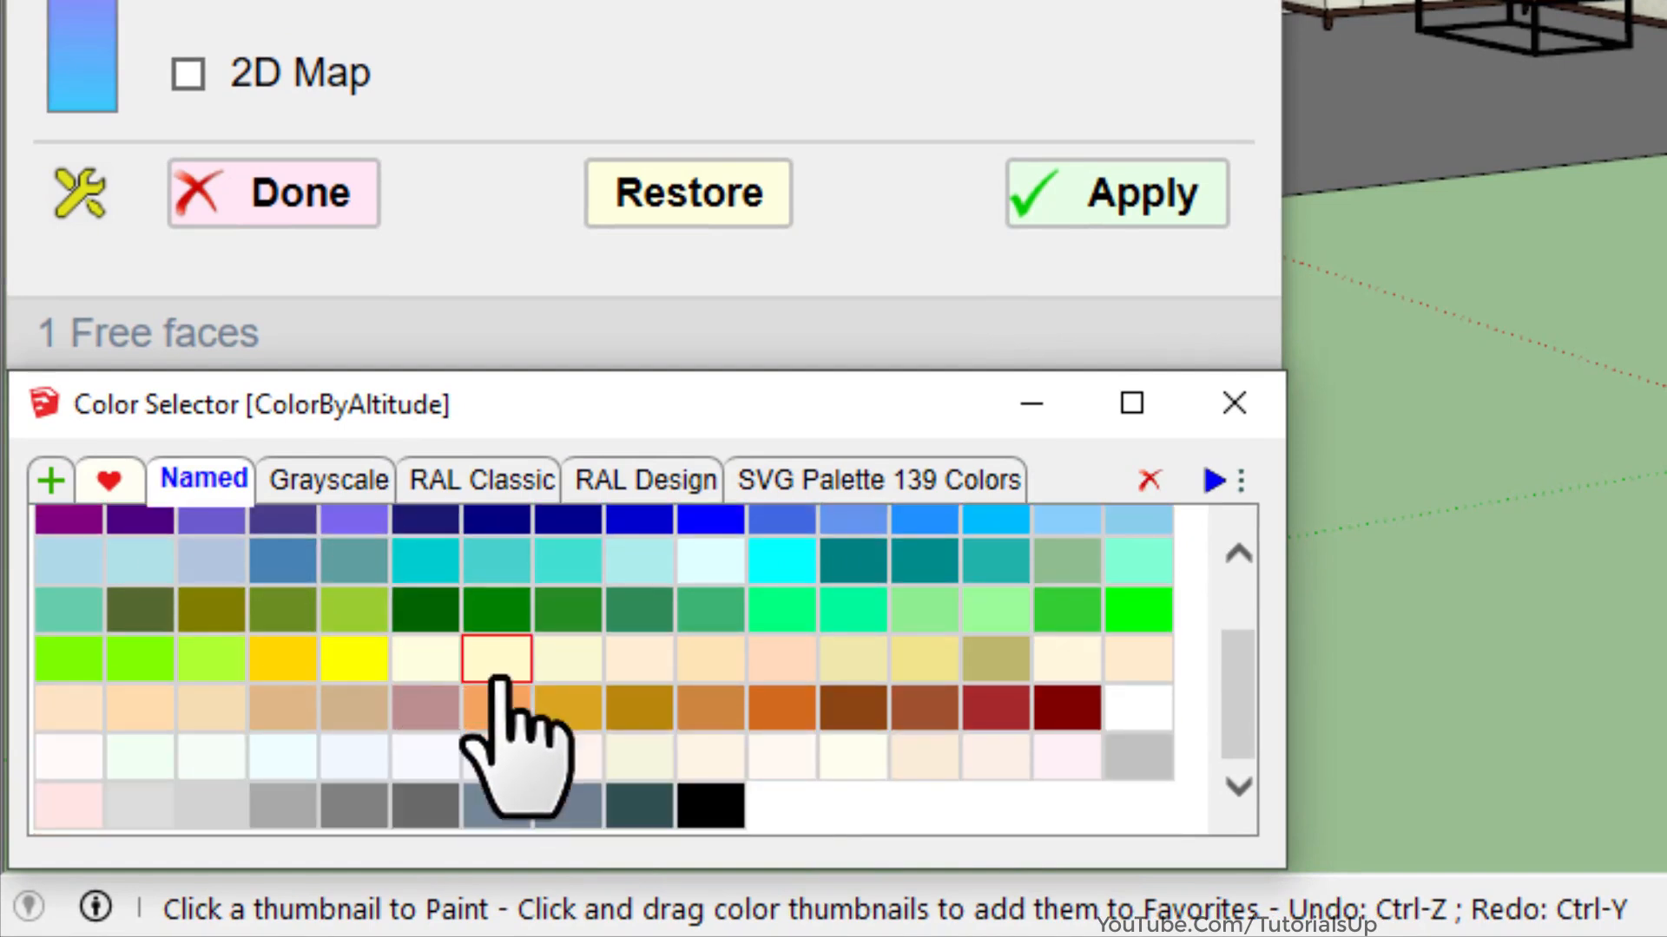
click(364, 482)
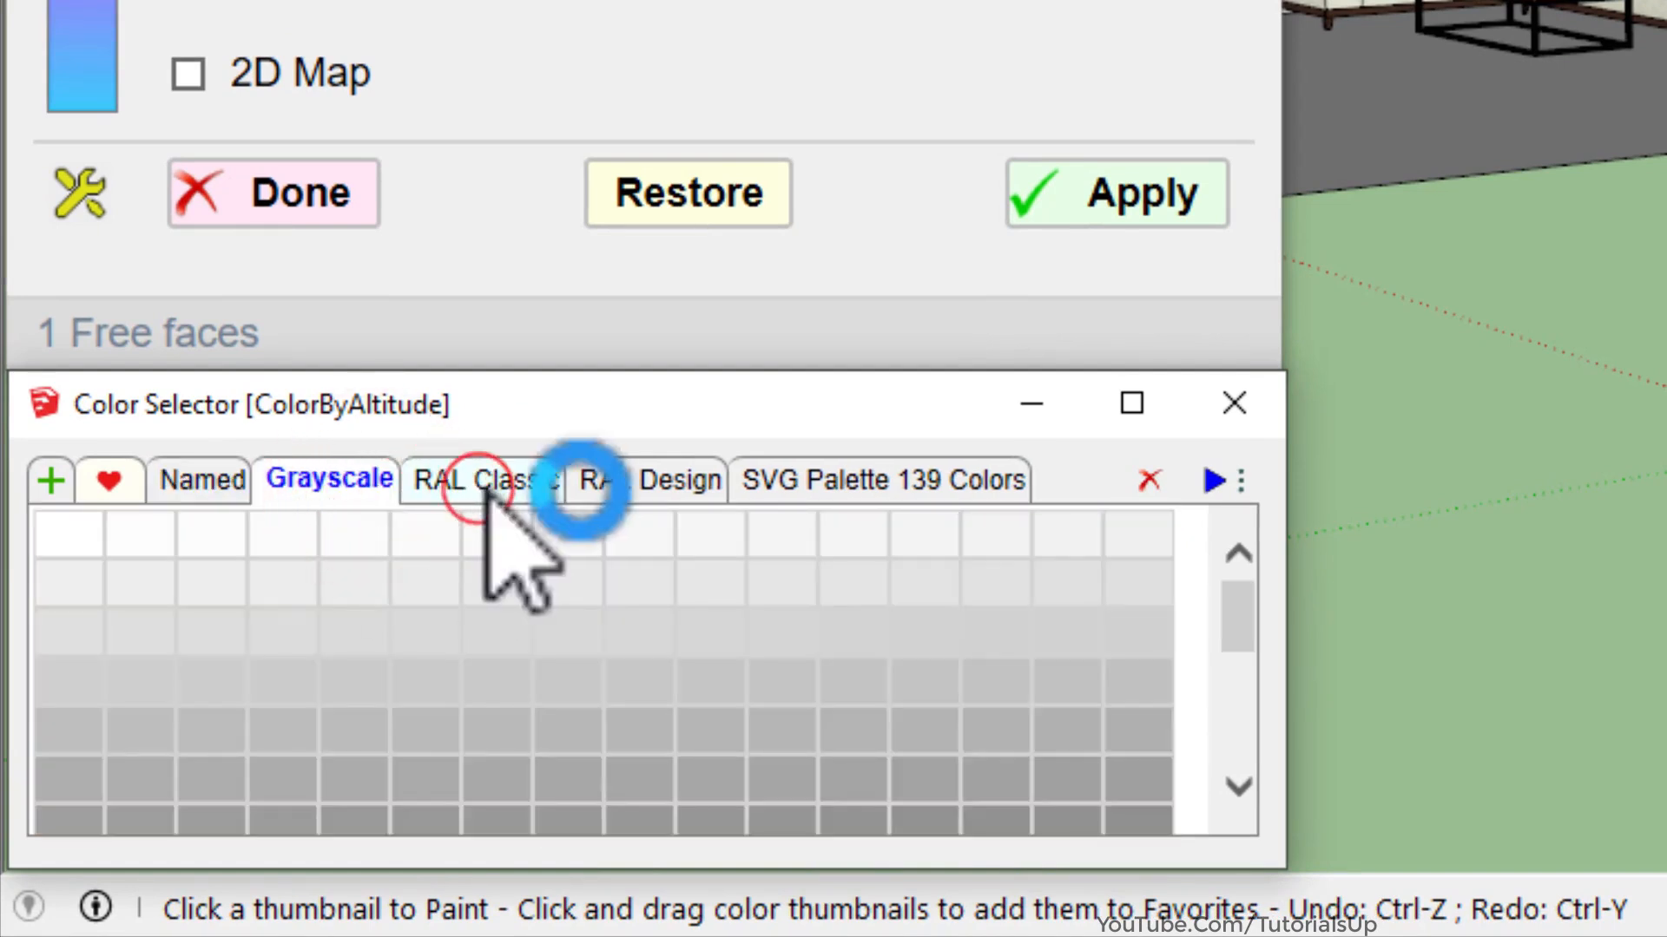
click(479, 487)
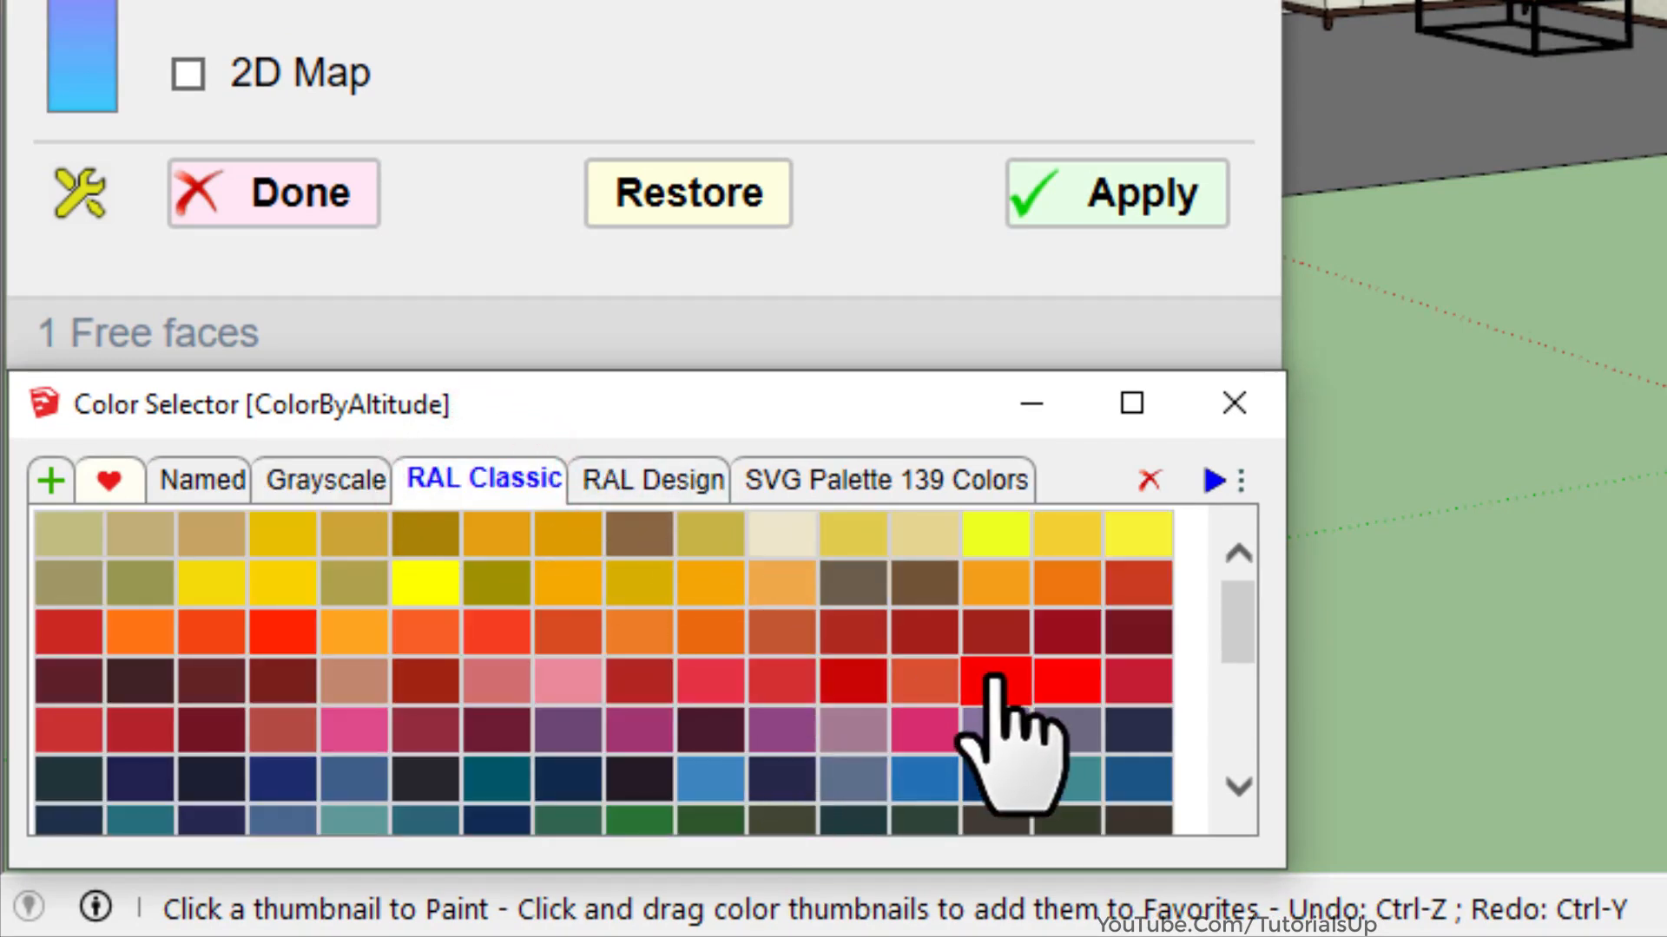
Add the color with hex code DFB54A to the favorites, and transfer the current material's color to the favorites too.
click(113, 483)
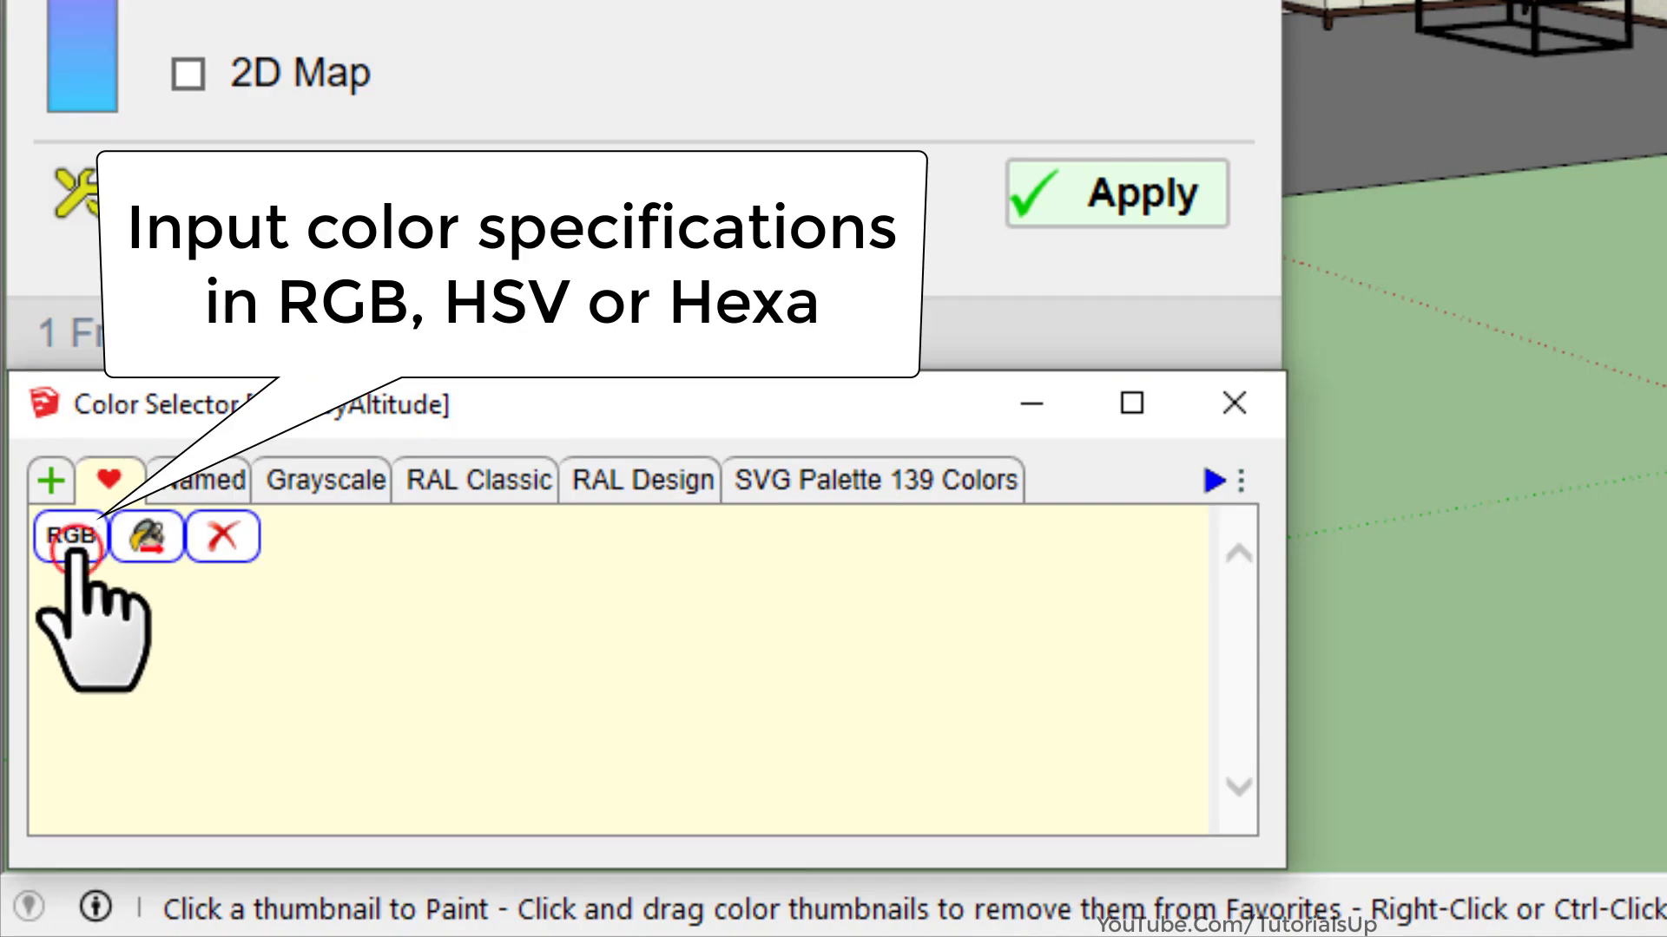
click(71, 535)
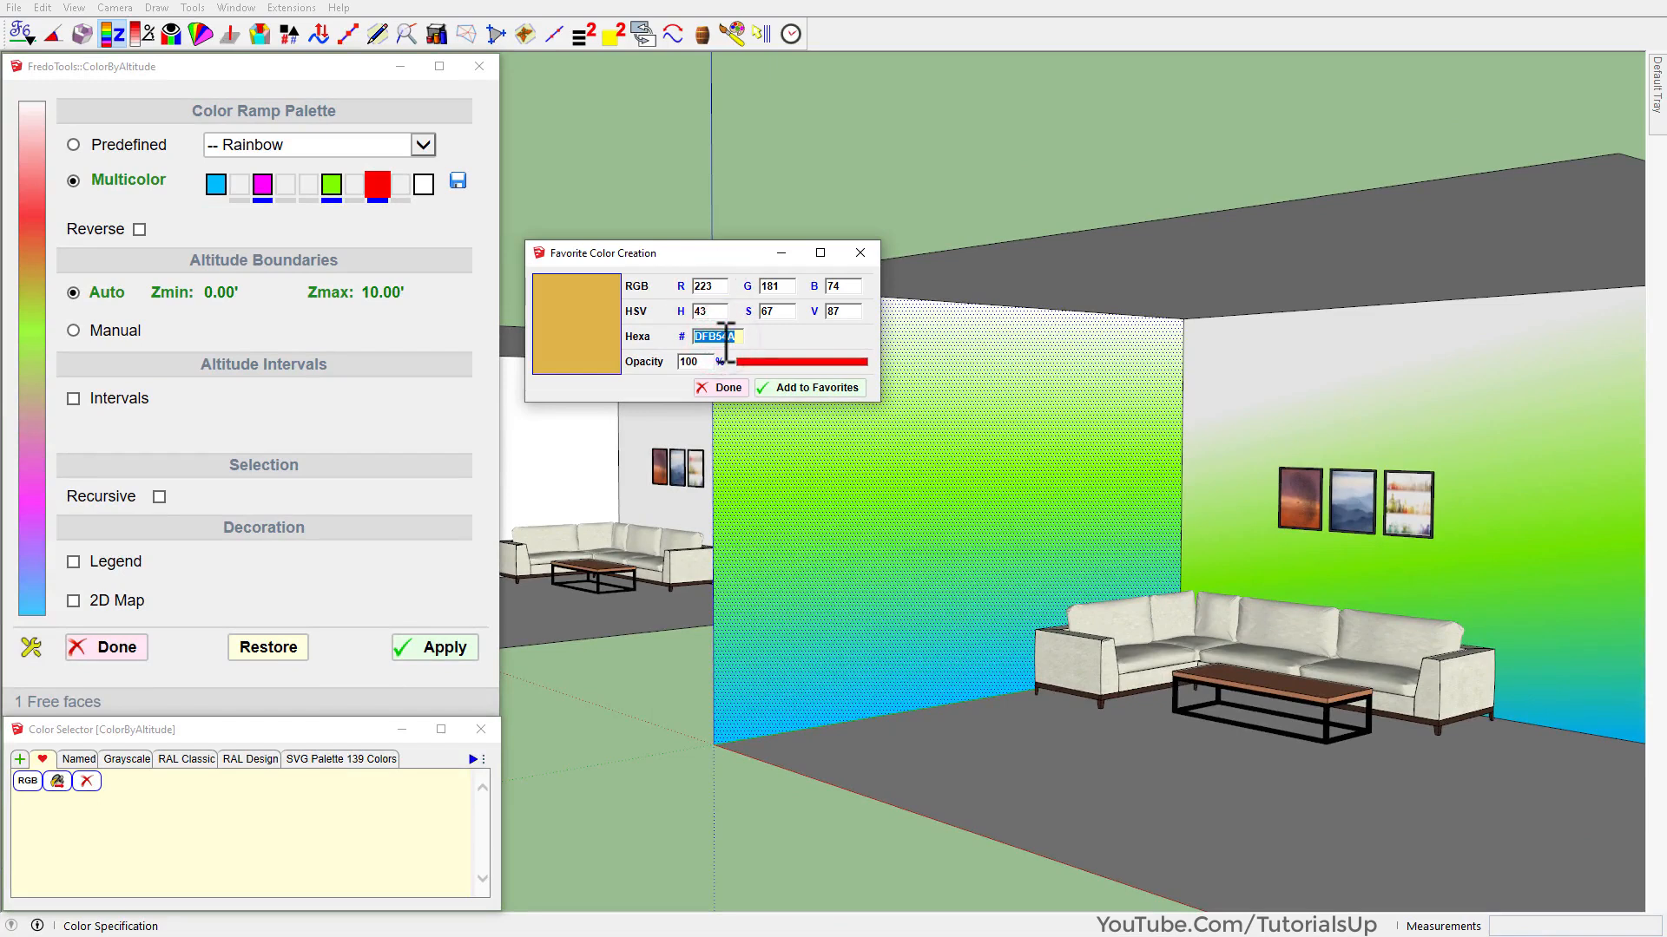
click(800, 388)
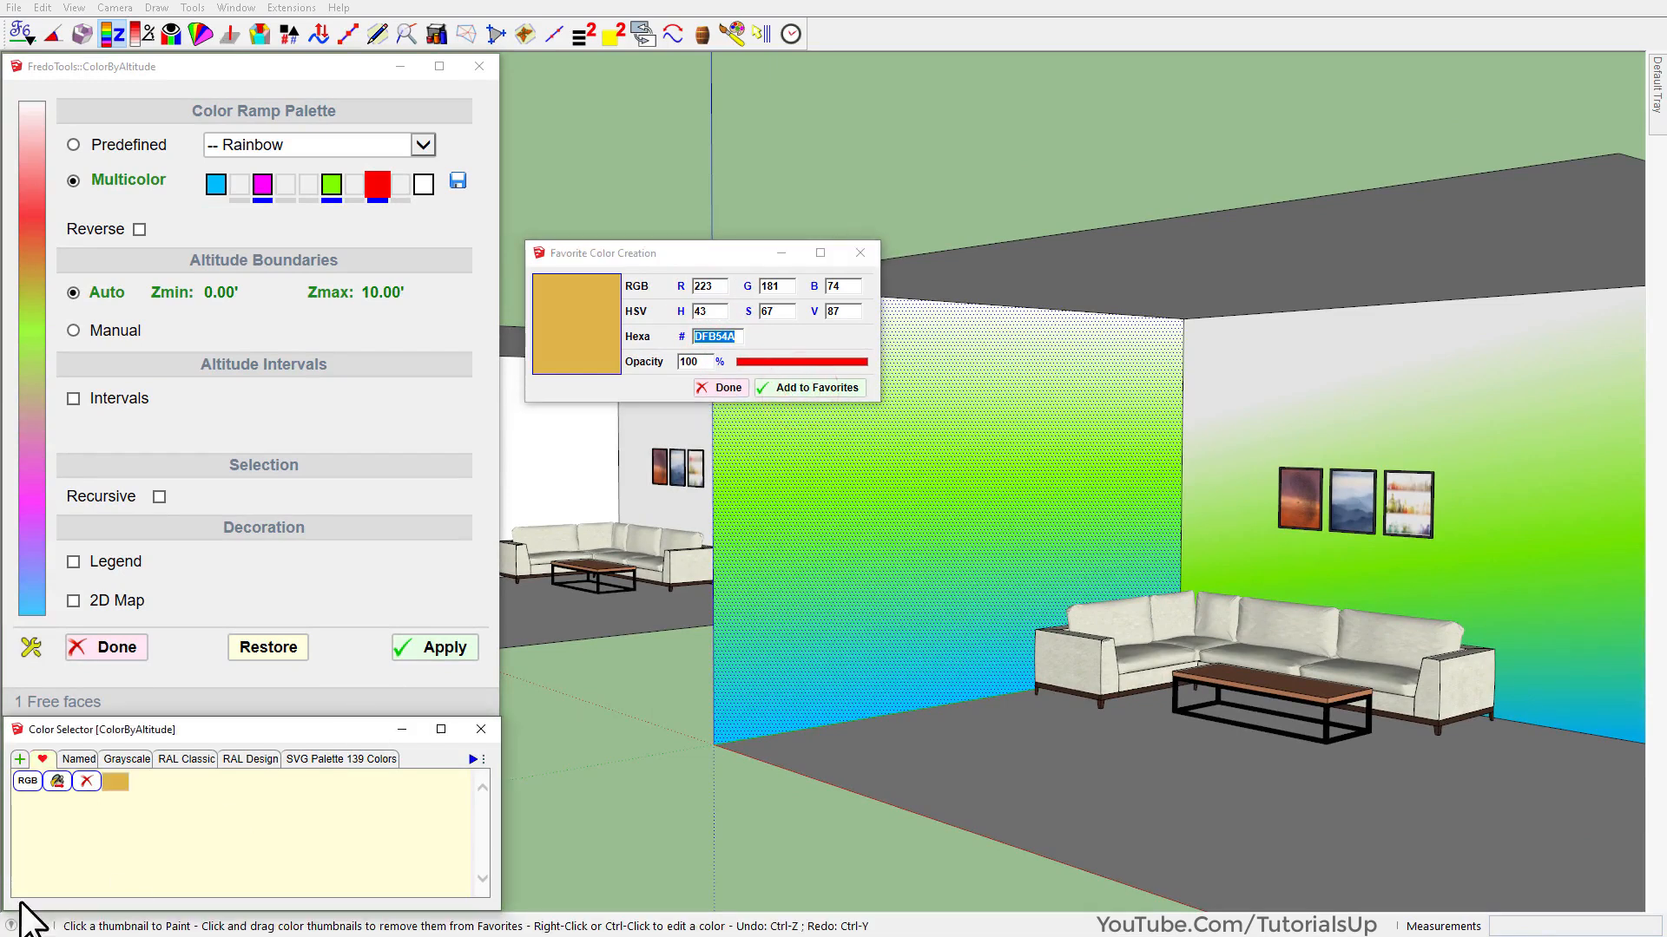
click(859, 254)
click(58, 781)
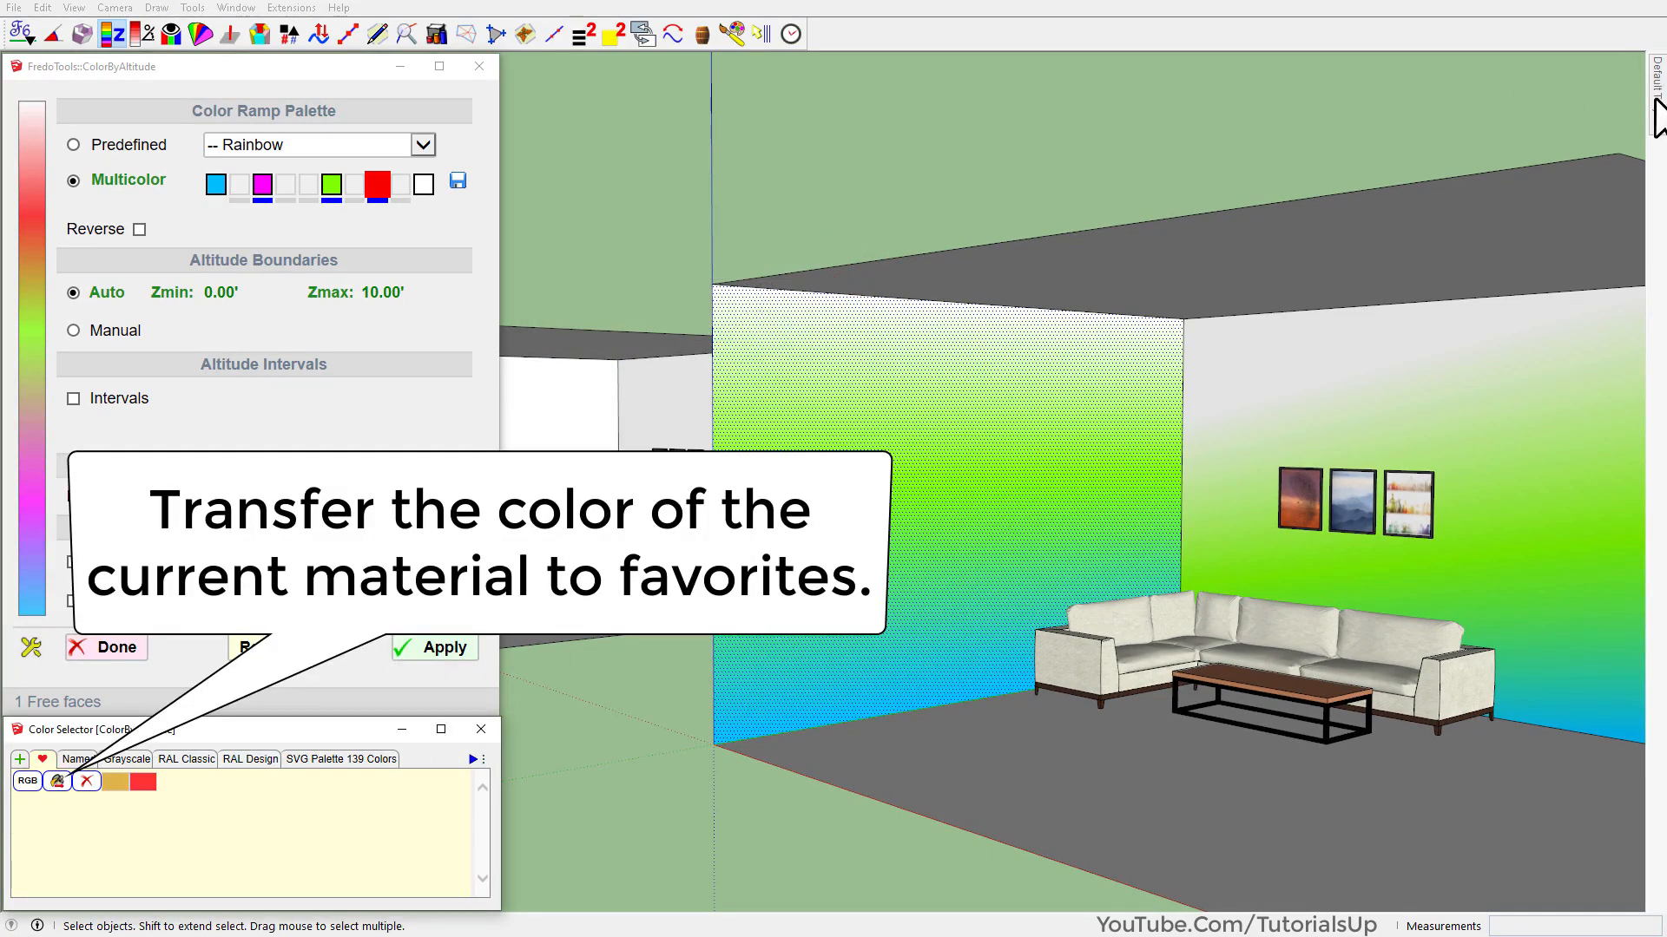
mouse_move(1658, 117)
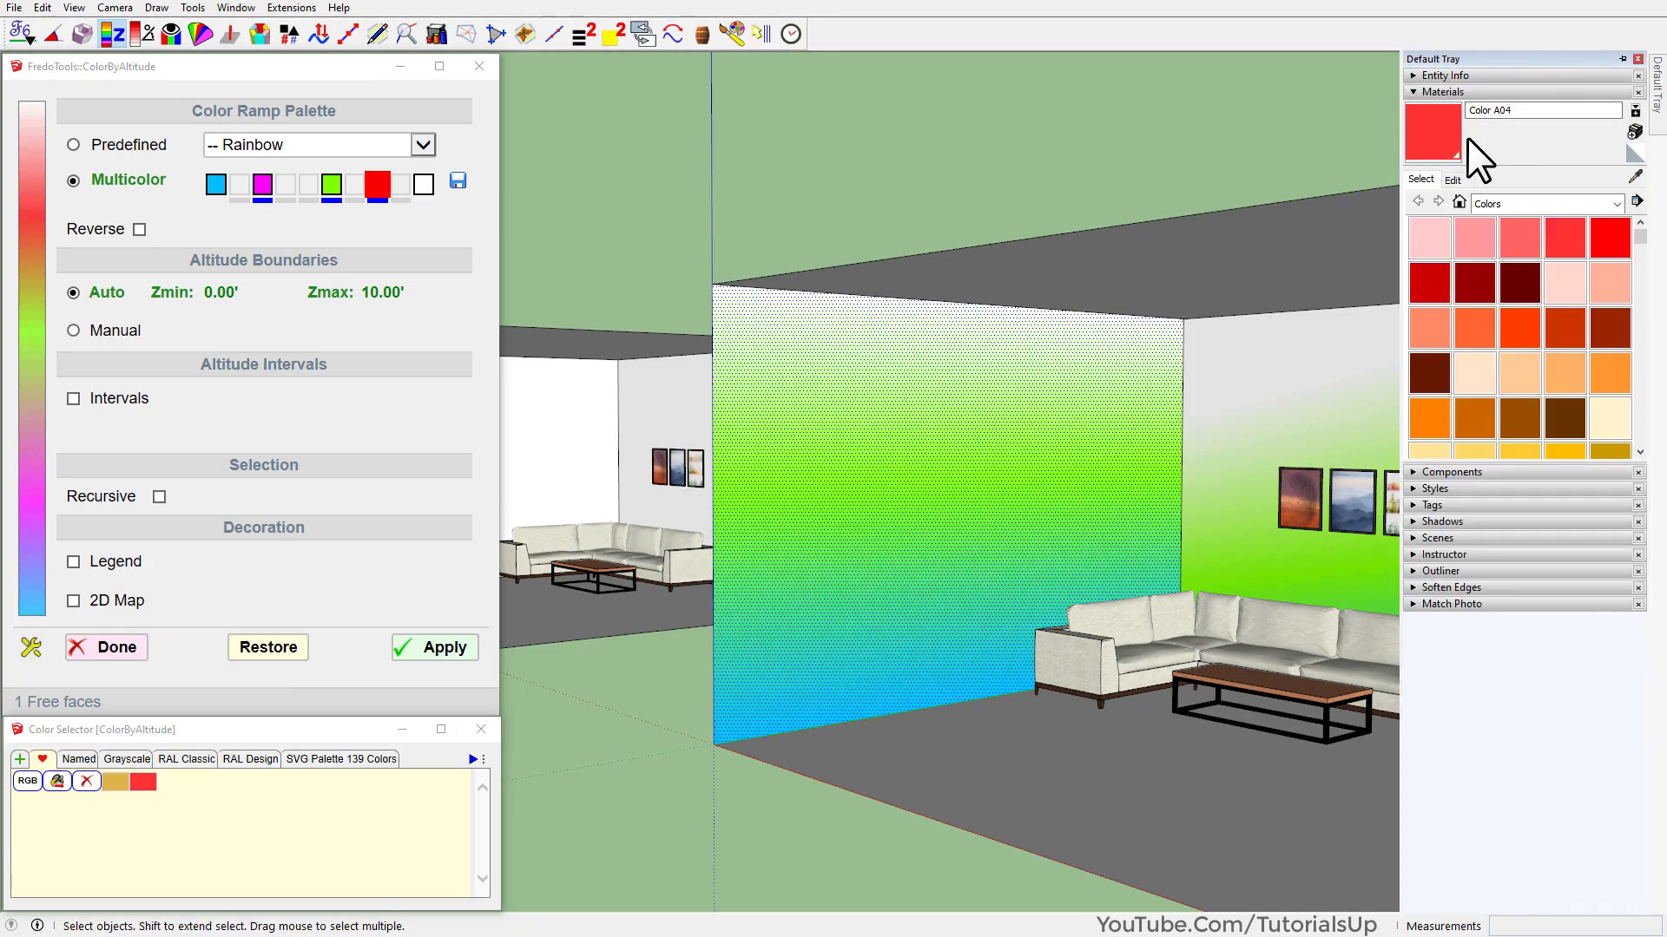
Reselect the side wall and apply the blue, magenta, green, red and white gradient to it.
click(927, 190)
click(924, 556)
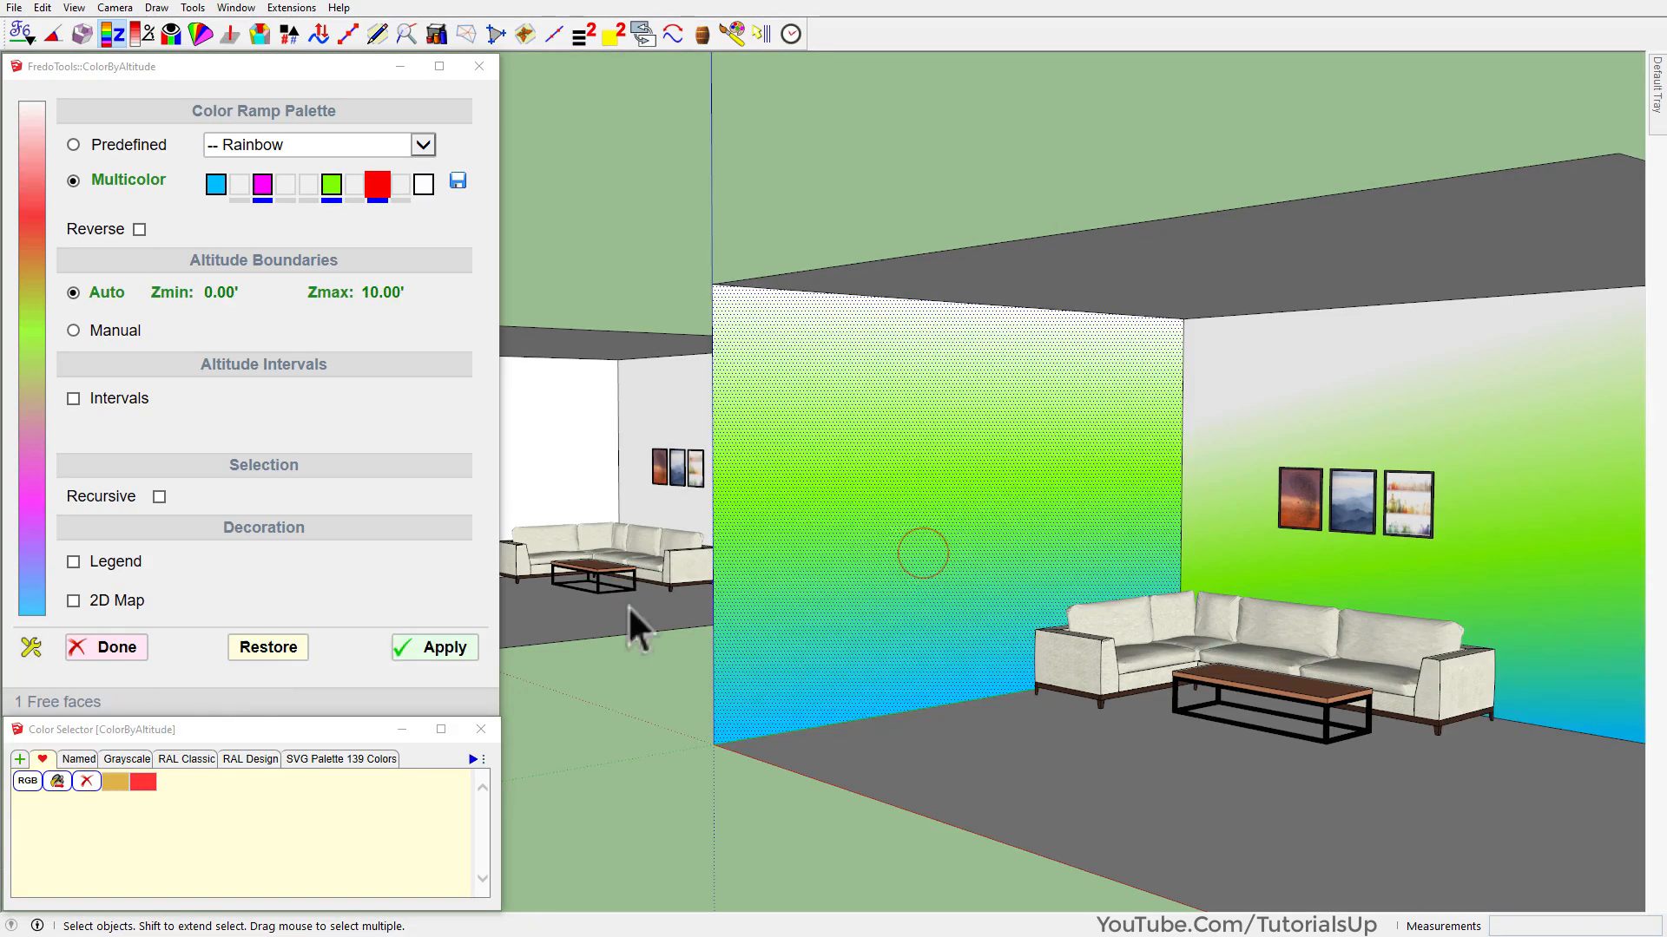
click(440, 649)
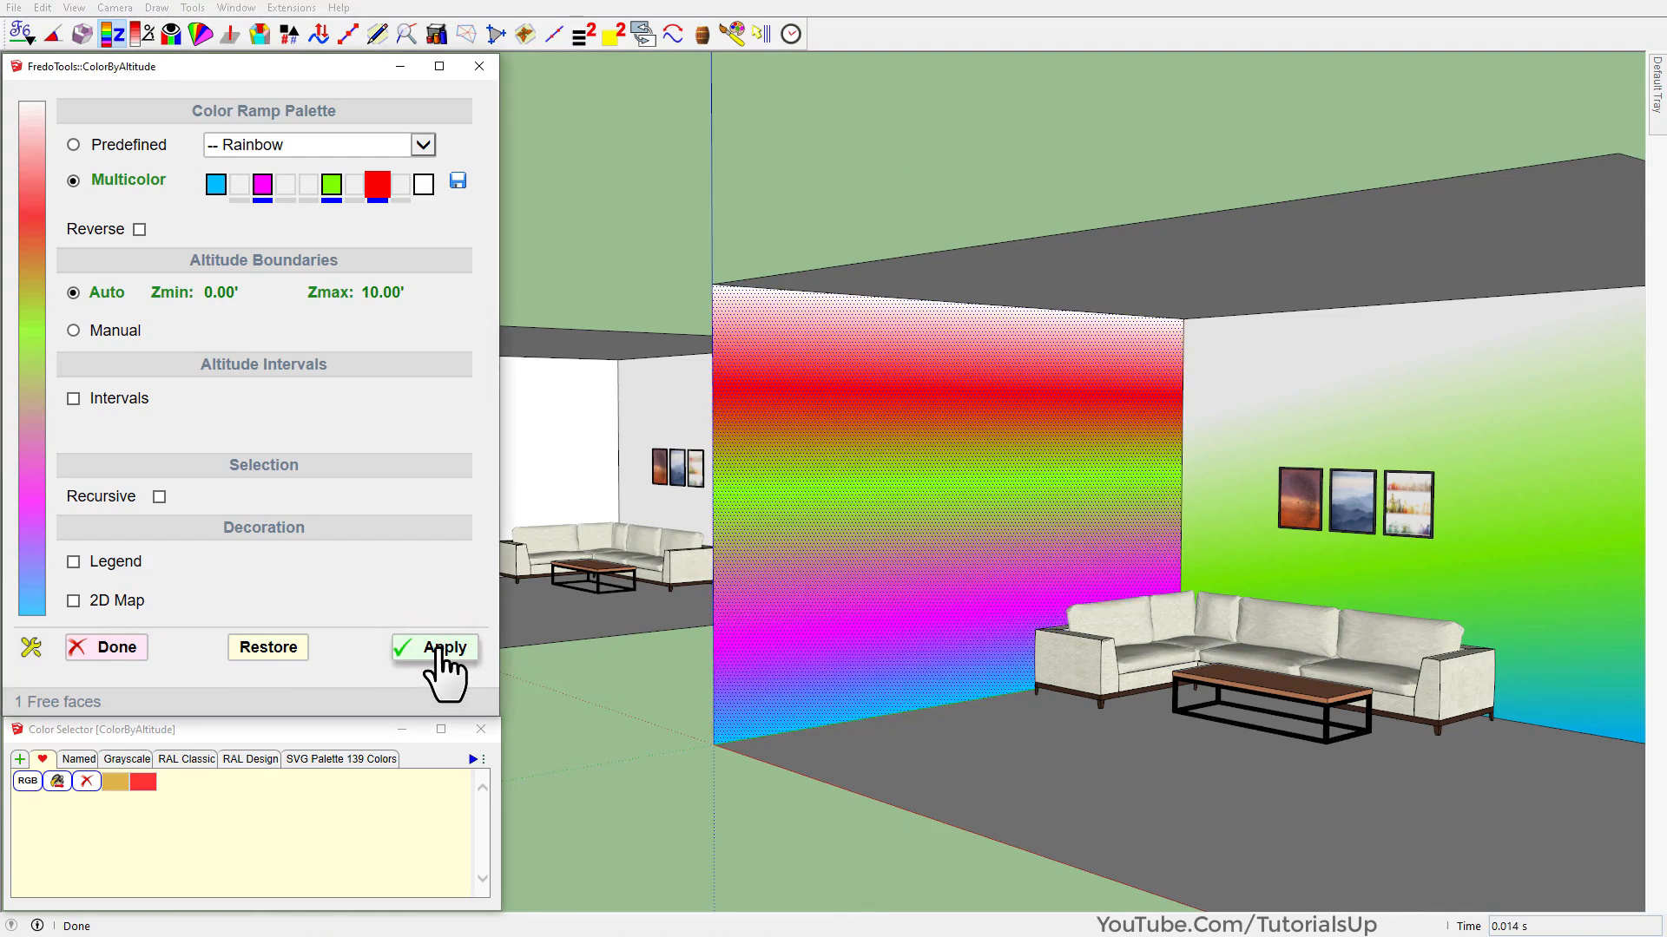
Remove the magenta and red stops from the multicolor ramp.
click(262, 200)
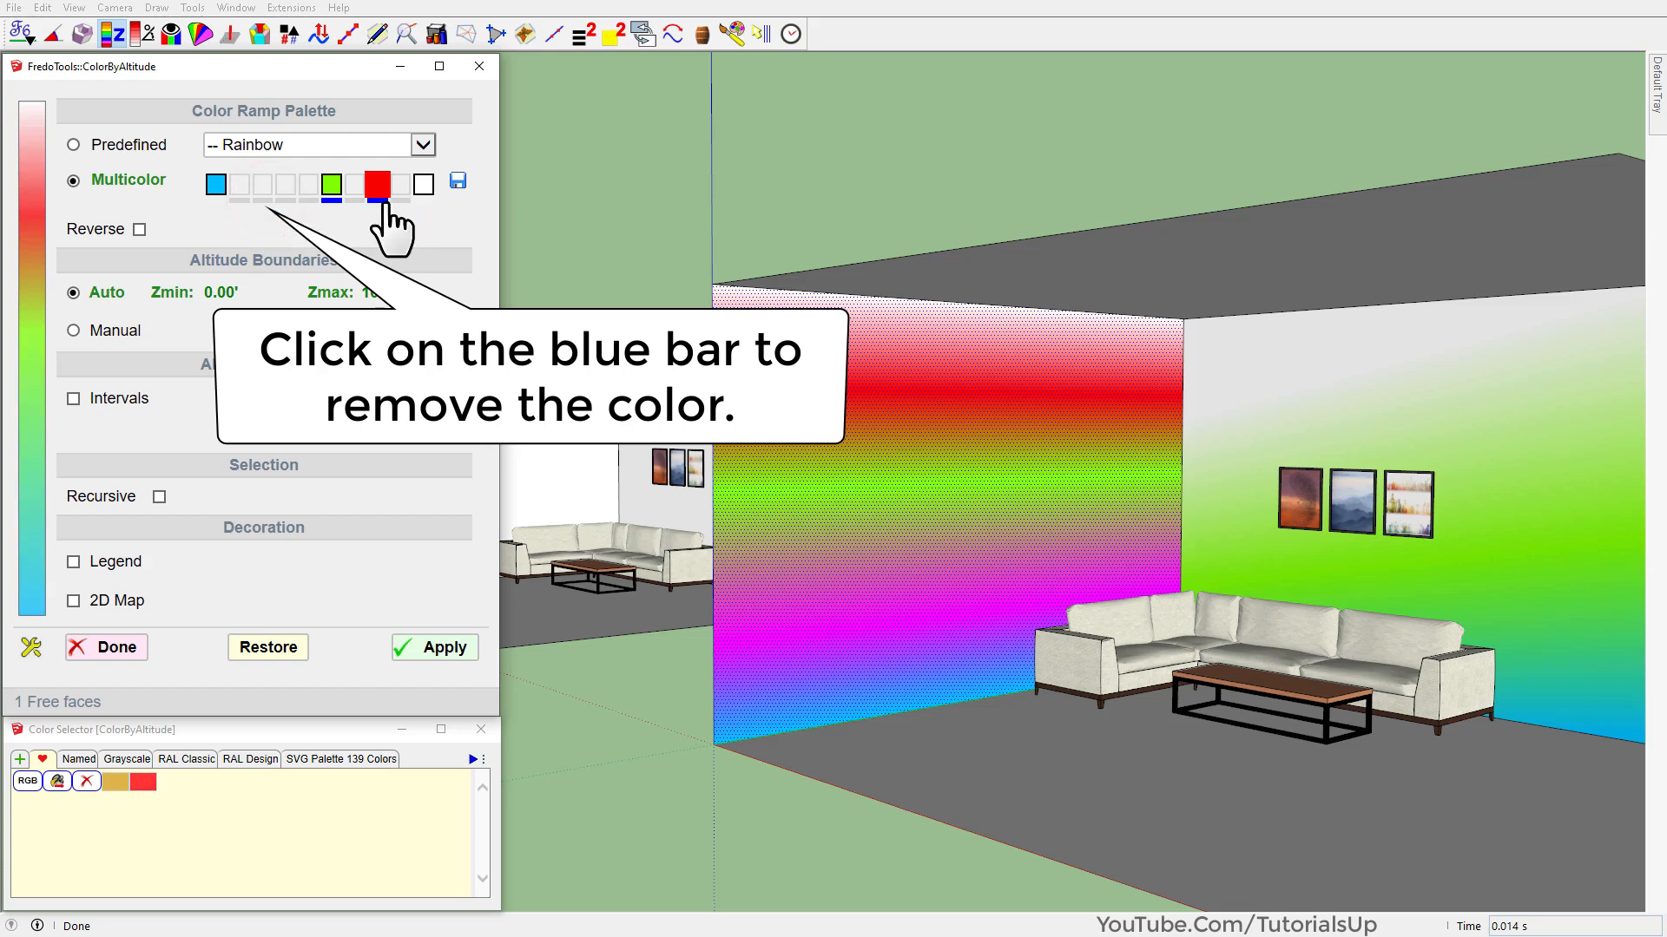
click(379, 200)
Recolor the ramp's middle stop to a purple from the Named palette and apply the gradient to the side wall.
click(330, 185)
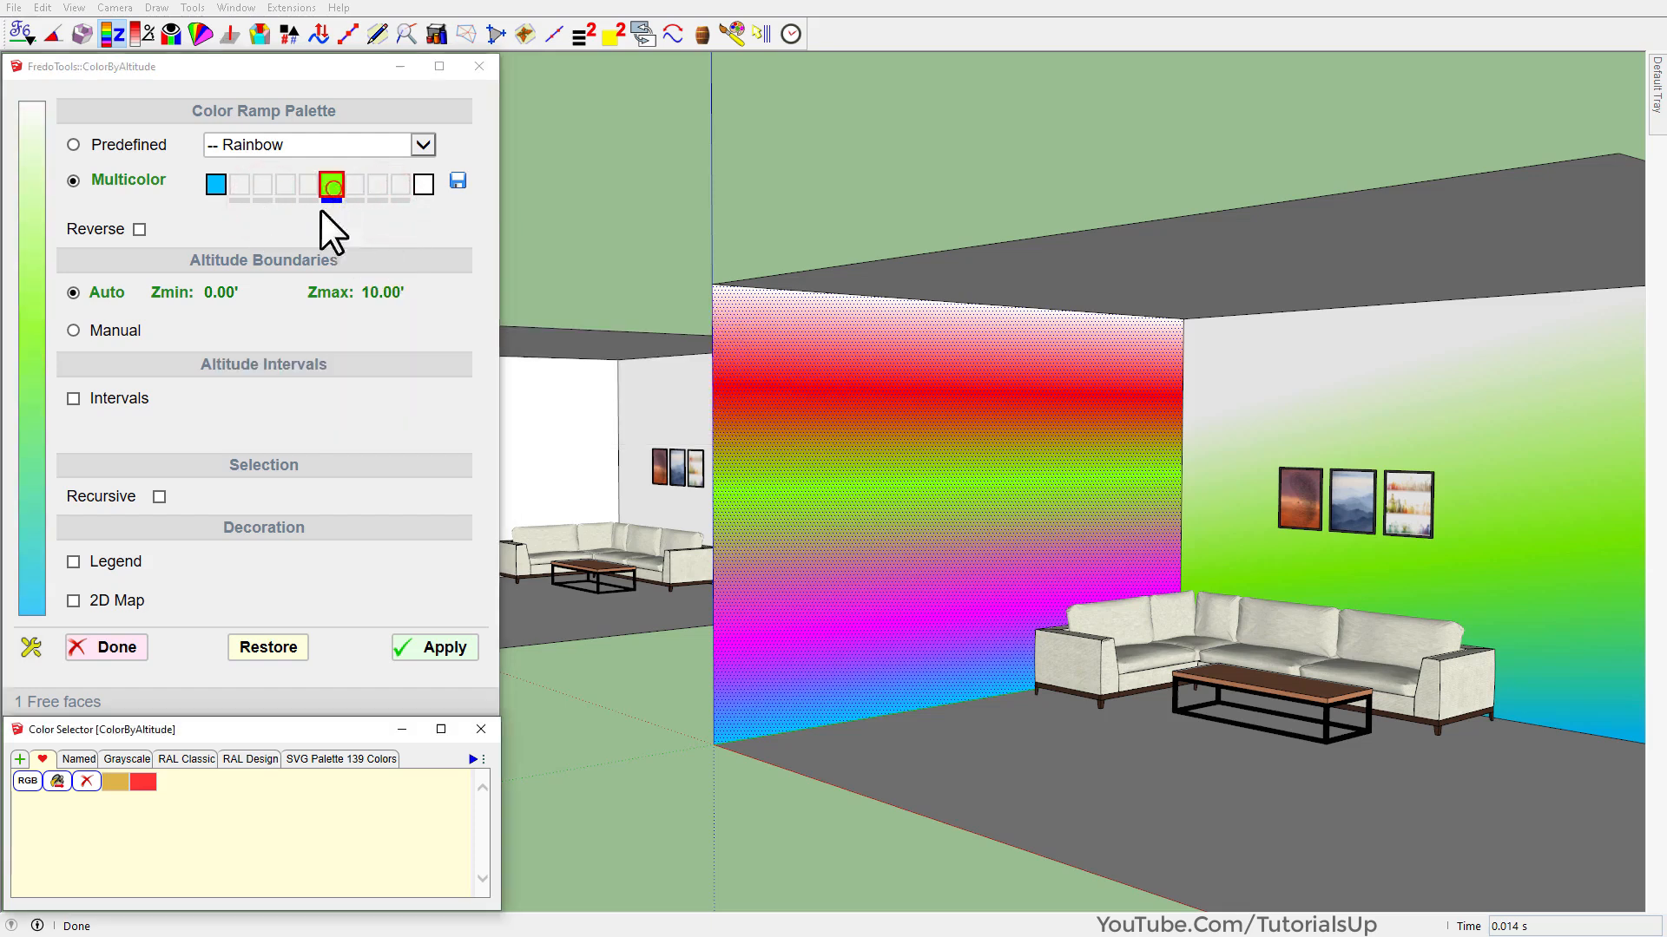
click(121, 759)
click(78, 758)
click(222, 838)
click(417, 798)
click(435, 649)
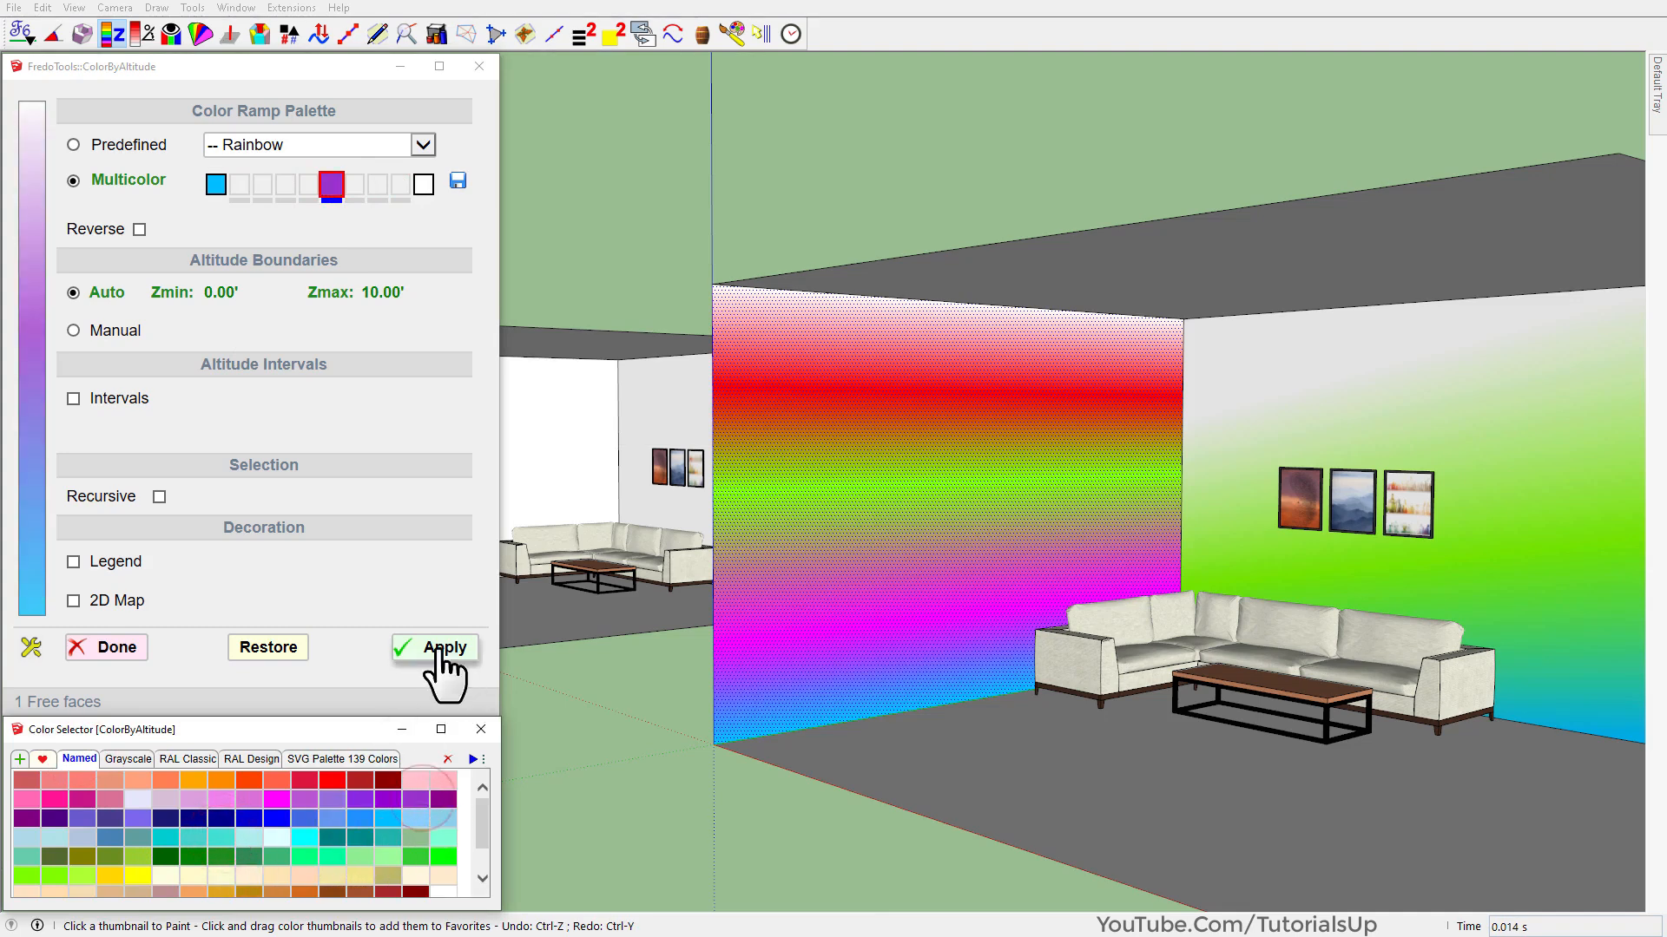
click(629, 816)
In the second, unpainted room, set the ramp's middle stop to yellow and apply the gradient to the wall with the pictures.
scroll(1132, 720, down, 5)
scroll(1123, 696, up, 5)
mouse_move(1123, 695)
middle_down()
mouse_move(923, 662)
mouse_move(1362, 688)
middle_up()
scroll(1364, 687, down, 6)
scroll(657, 673, up, 10)
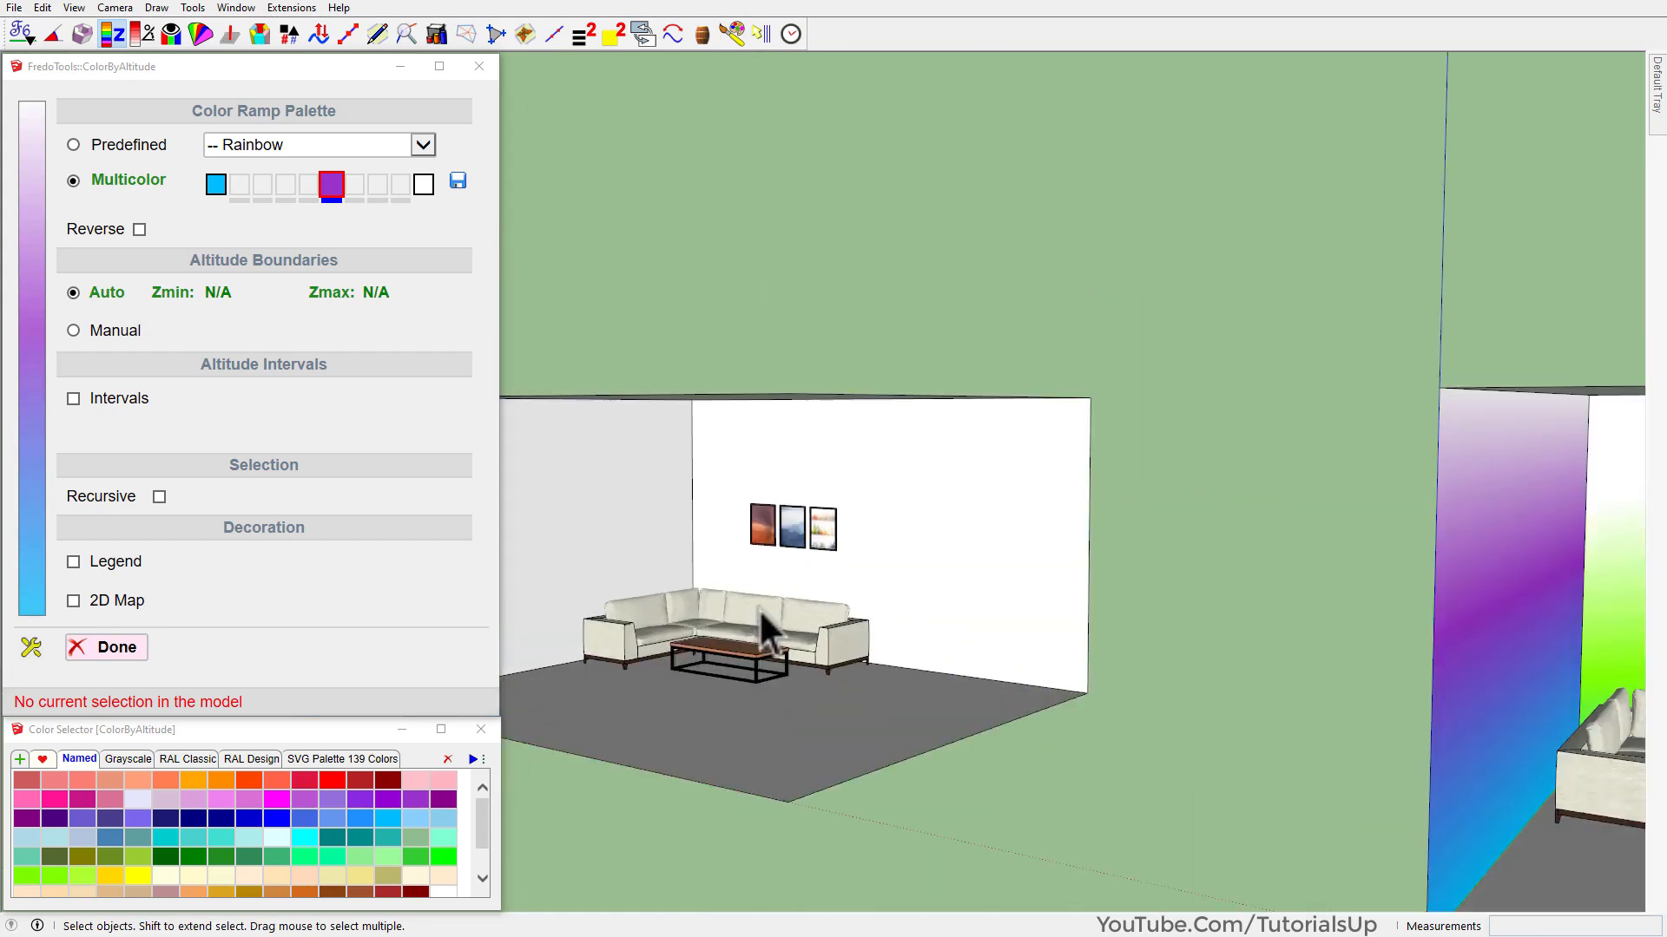
scroll(788, 495, down, 2)
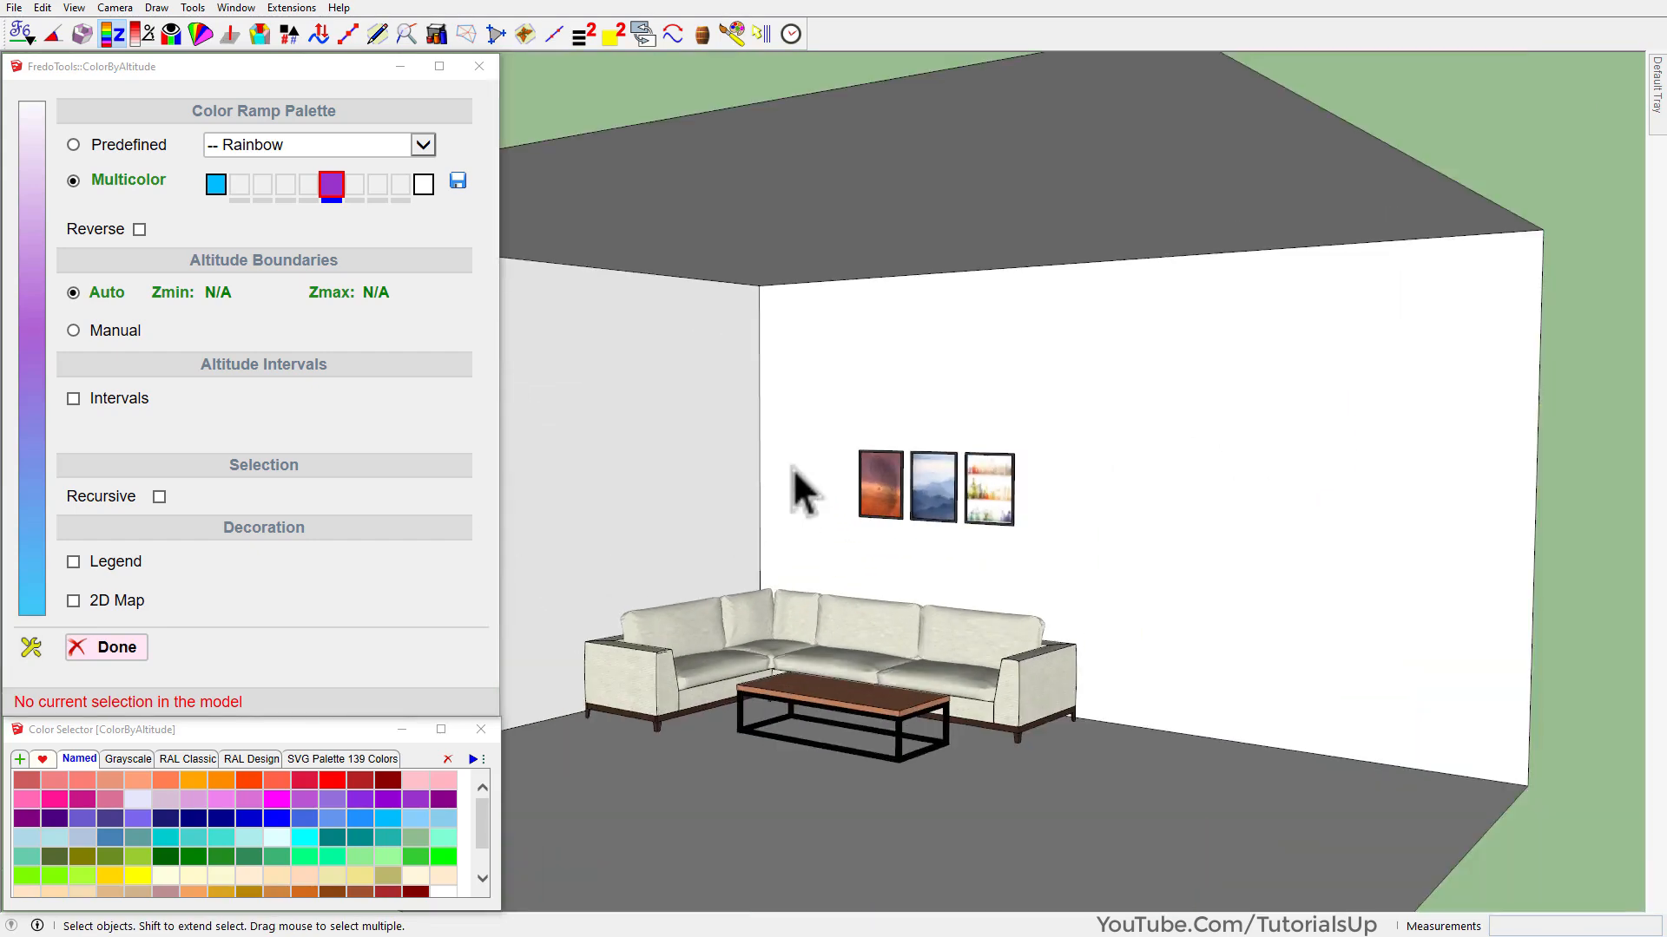
drag(793, 467, 743, 445)
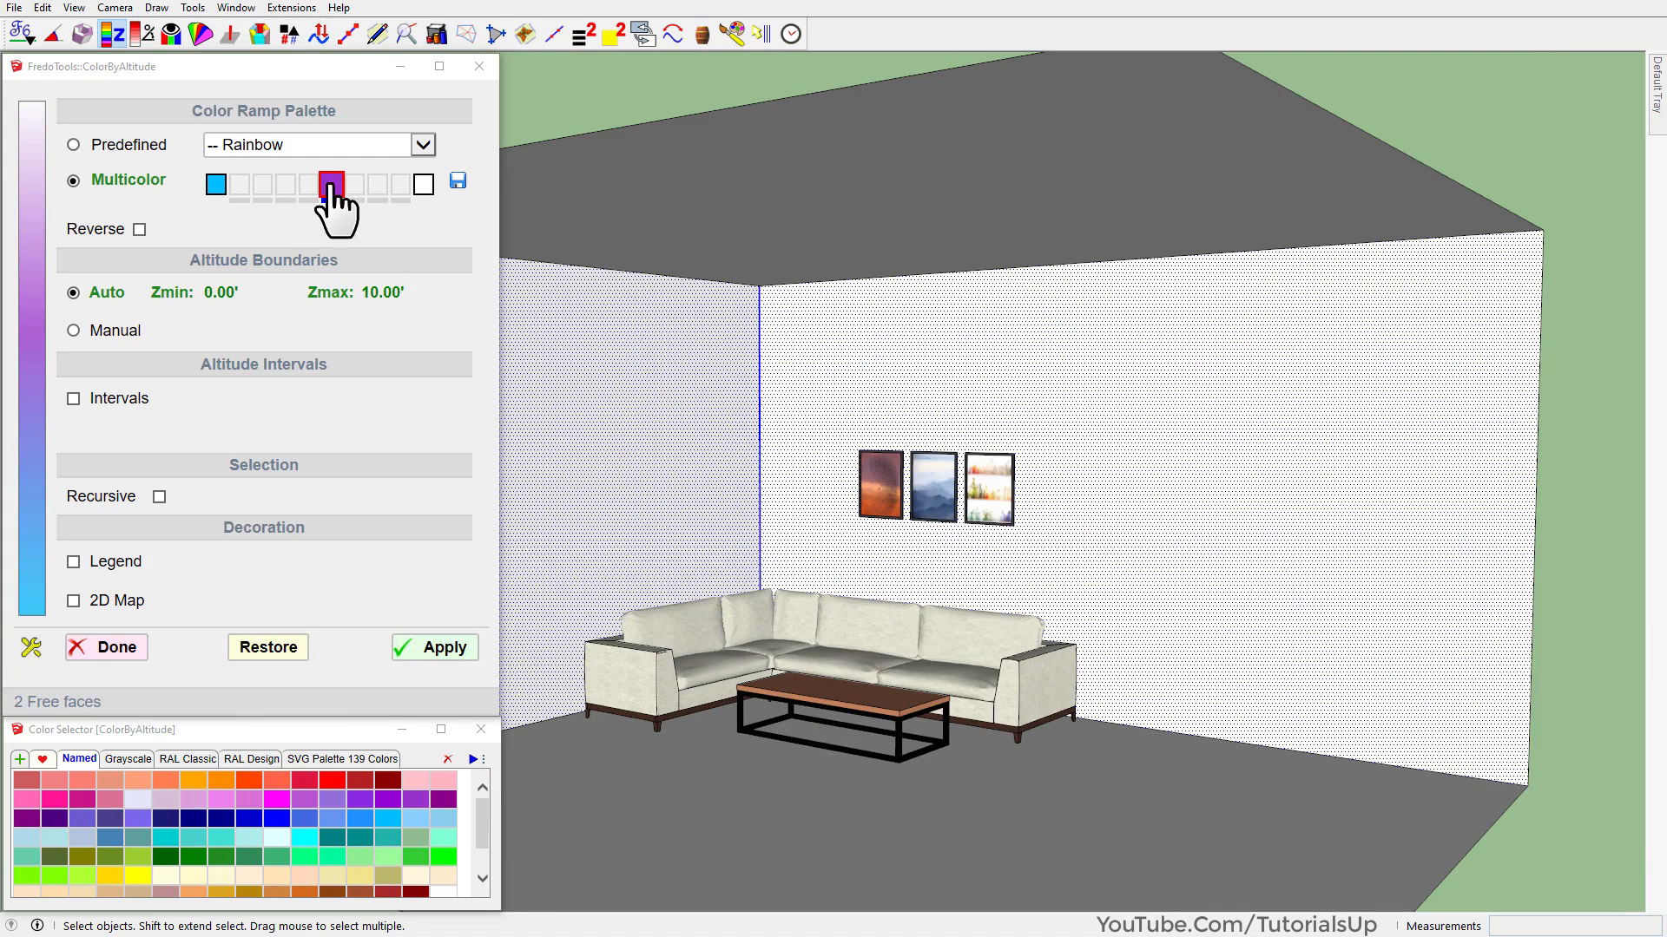
click(417, 820)
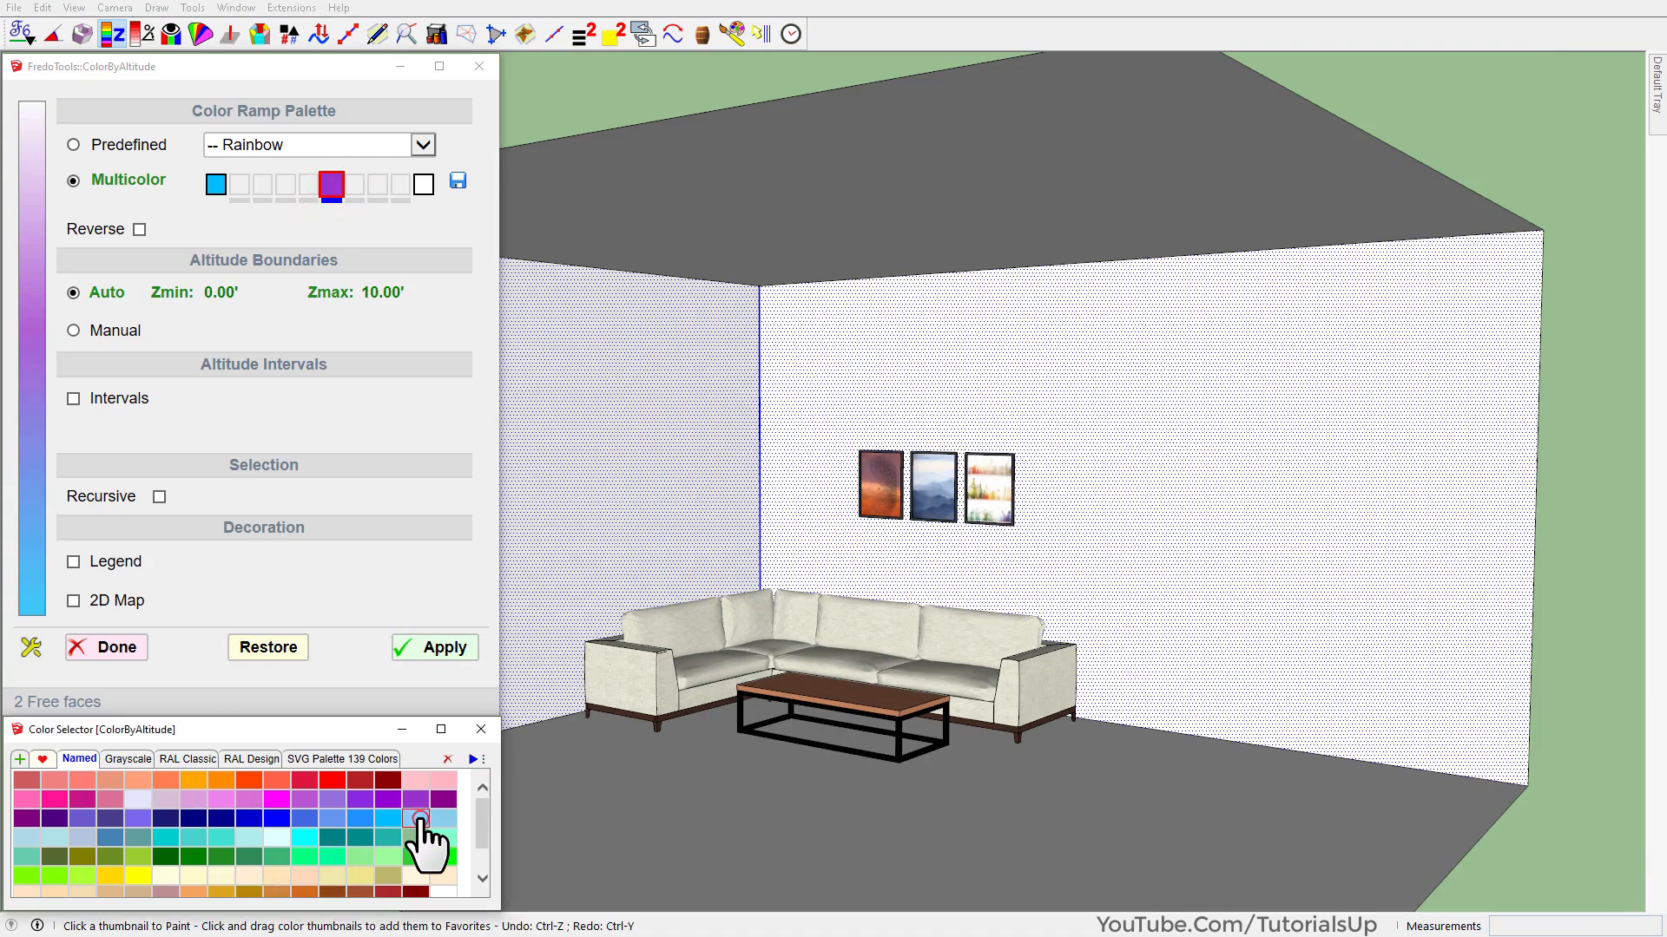
click(137, 875)
click(1259, 395)
click(434, 653)
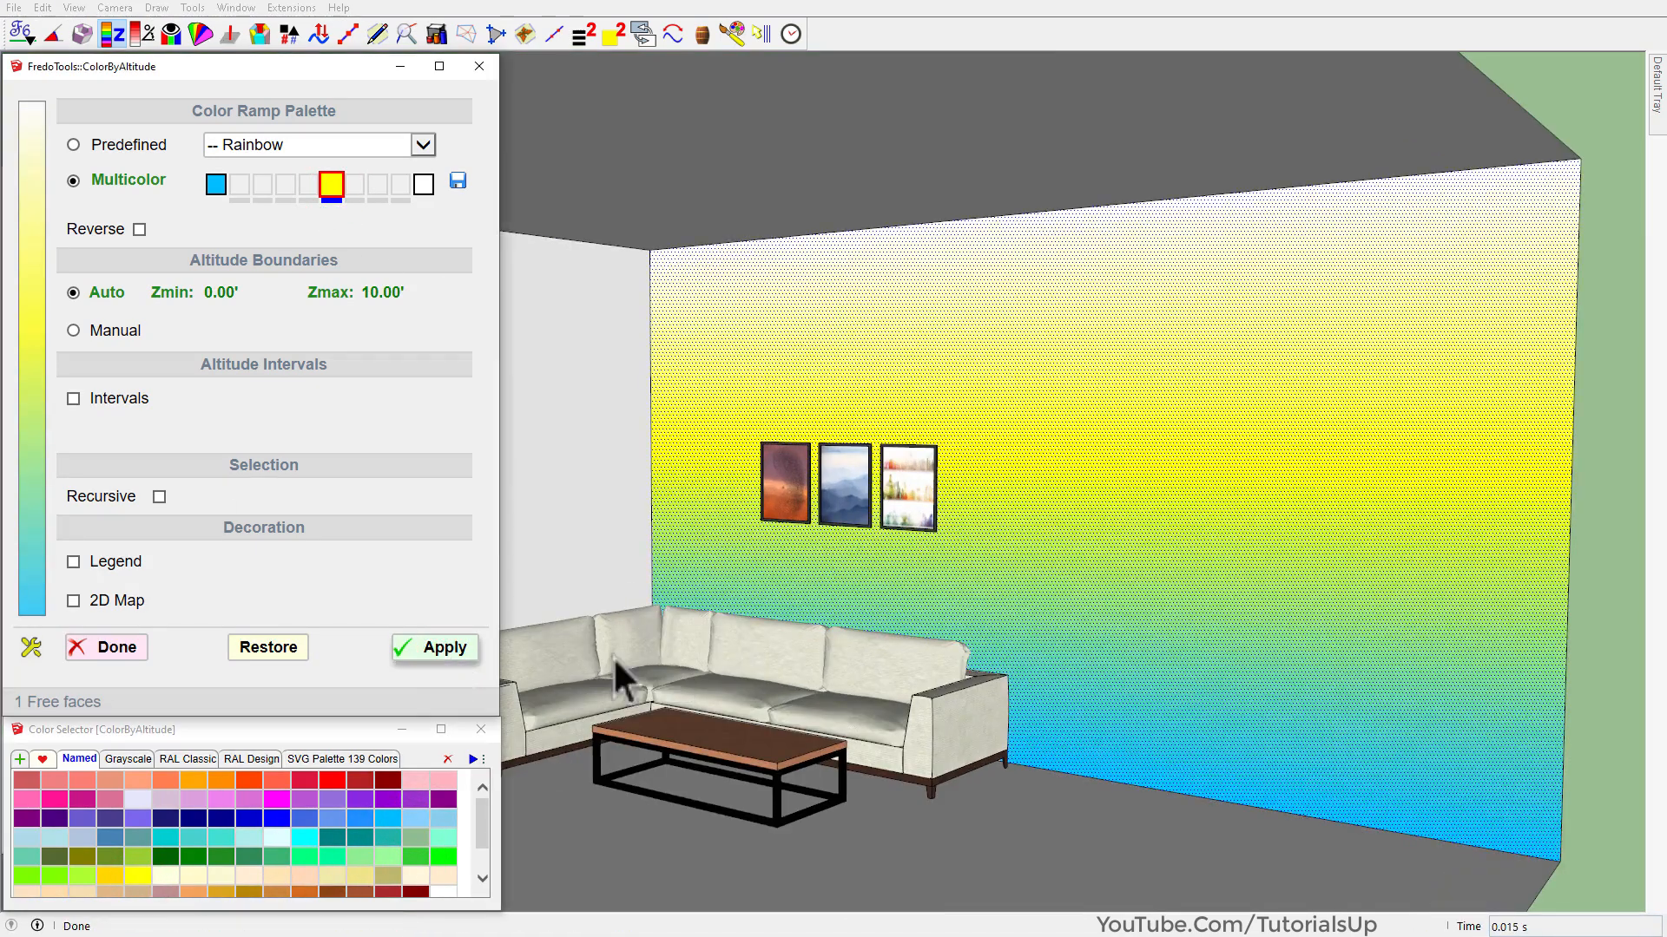
Enable altitude intervals at 1.5 with constant colors and apply the banded gradient to the picture wall.
scroll(783, 612, down, 1)
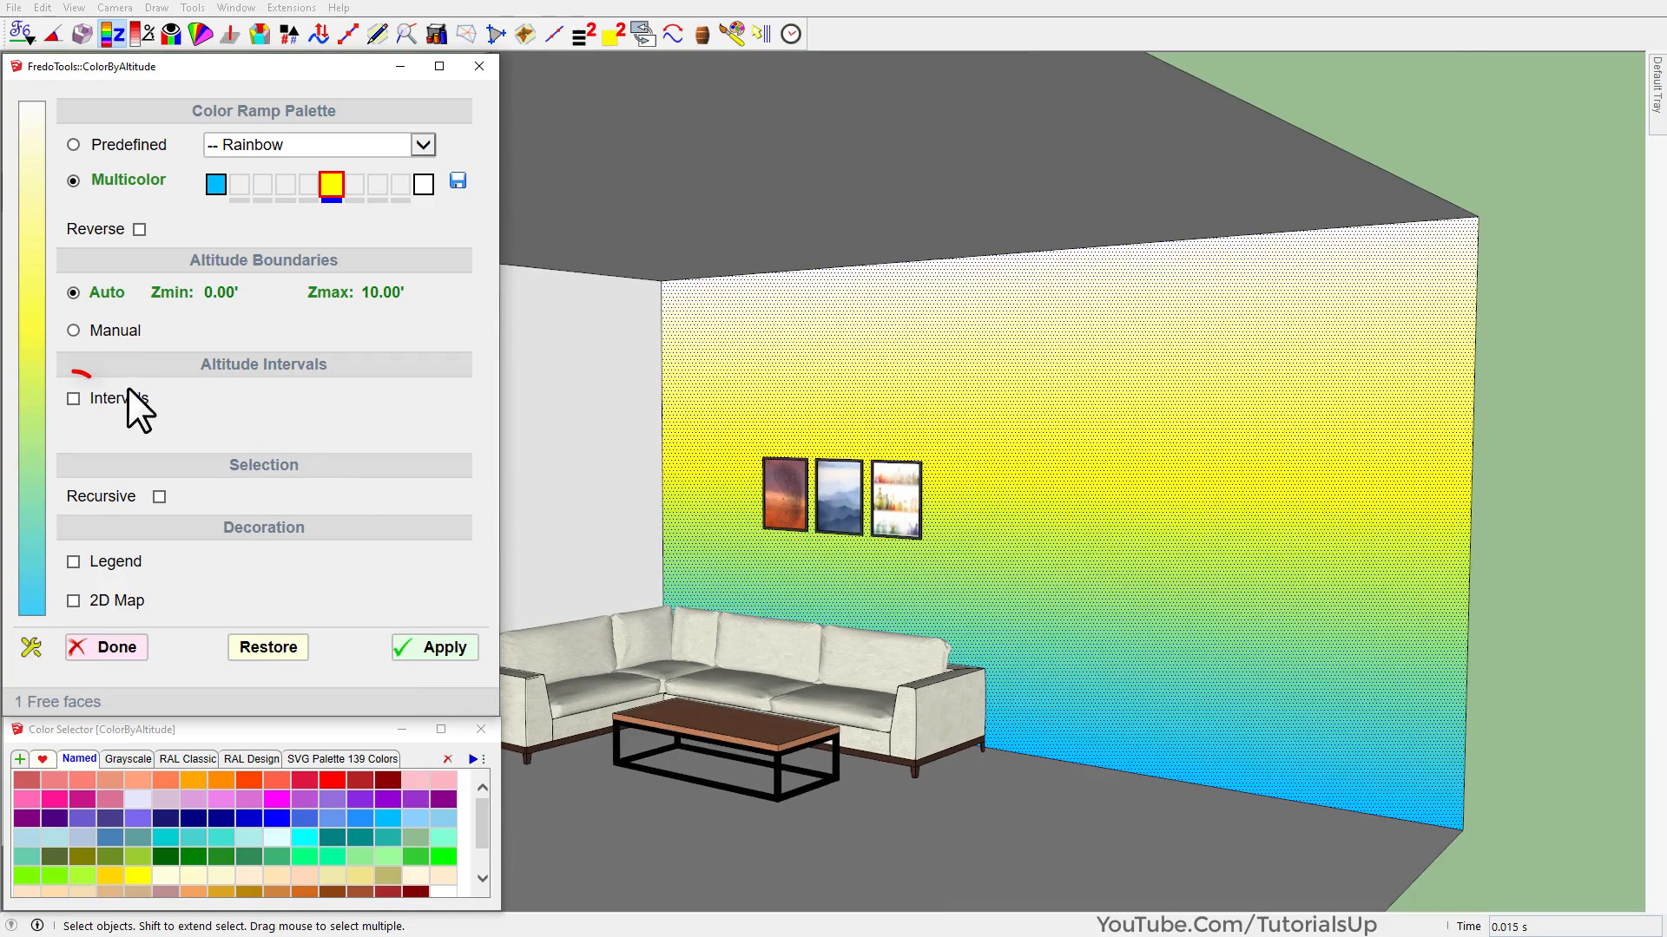
click(73, 399)
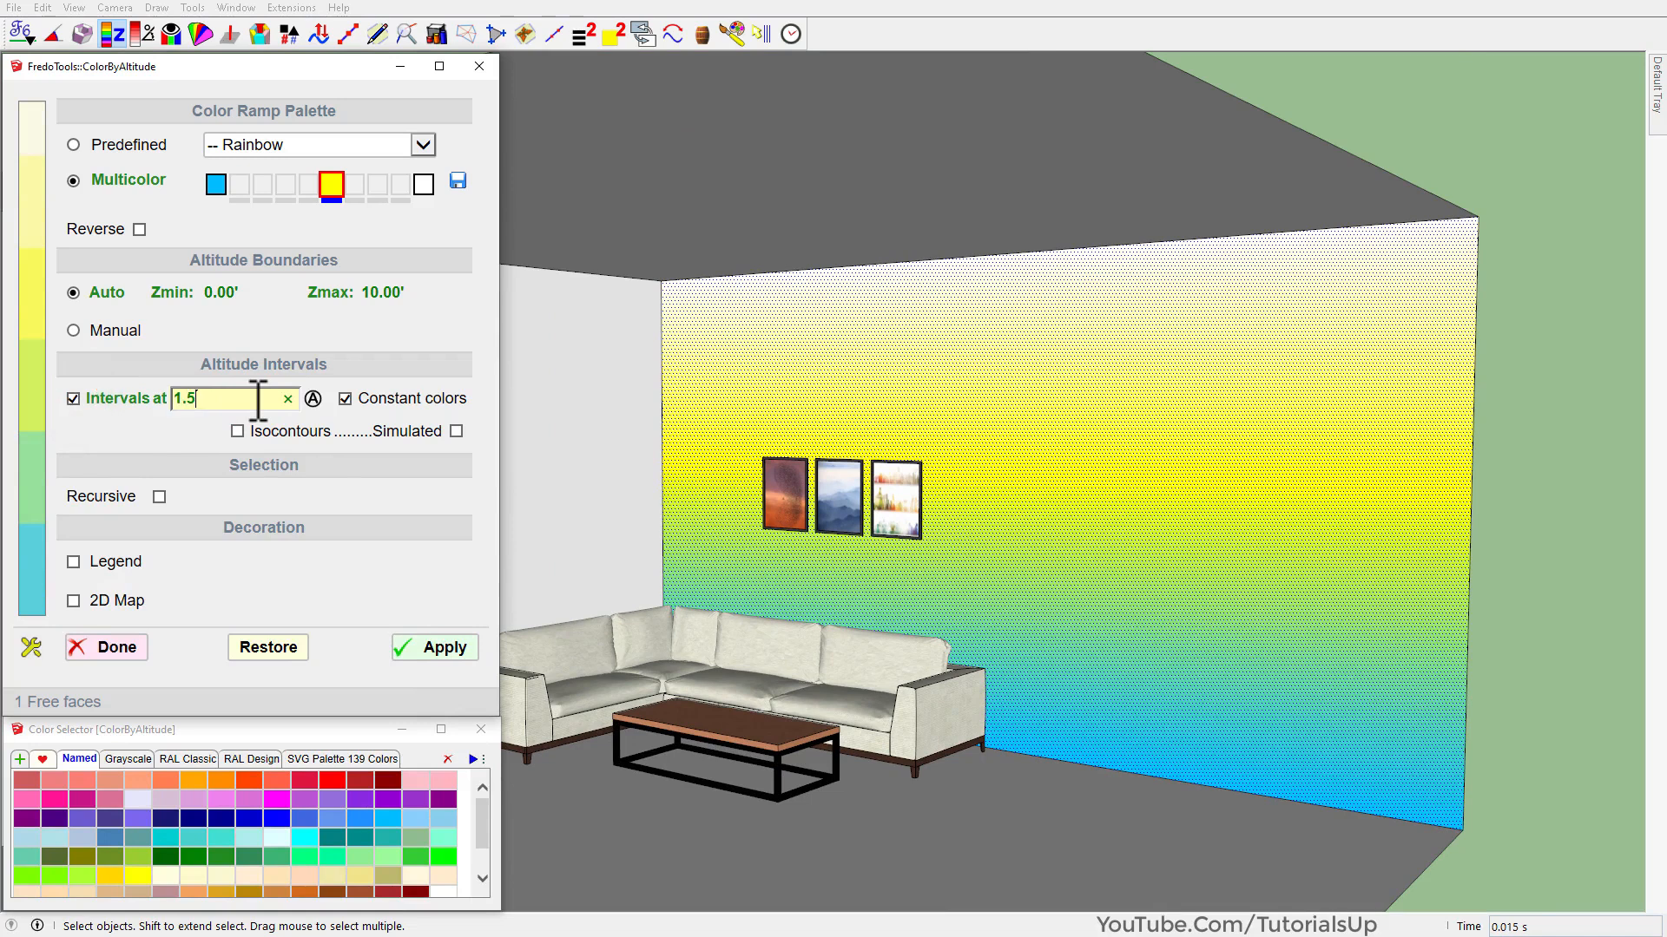
click(445, 649)
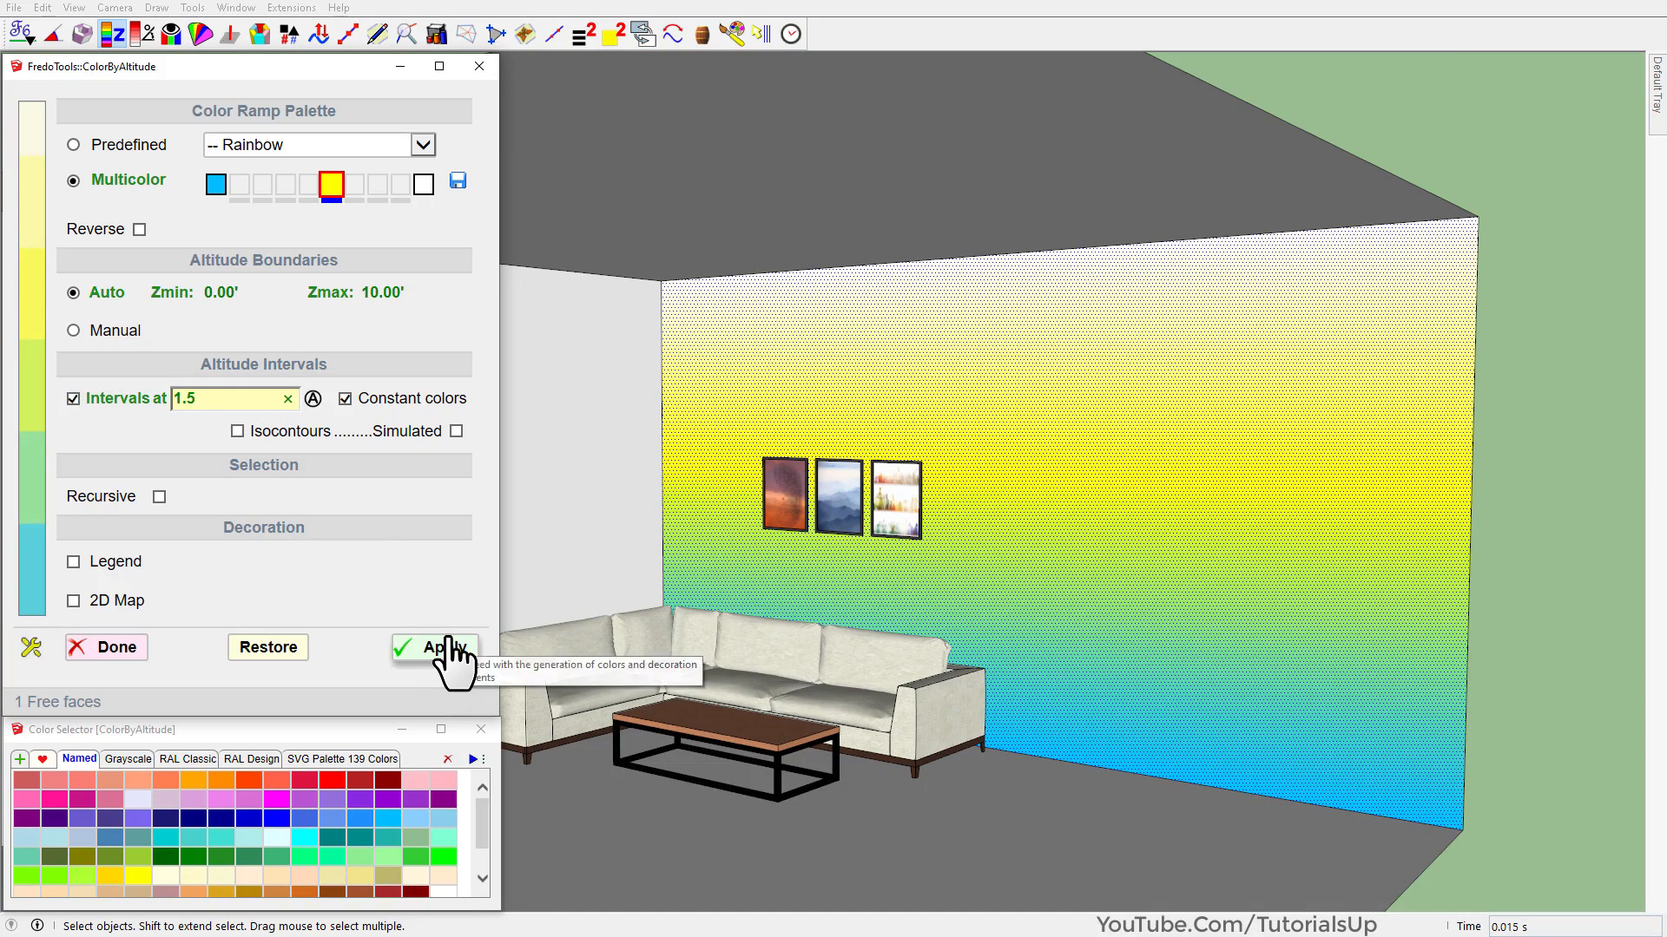
click(1113, 557)
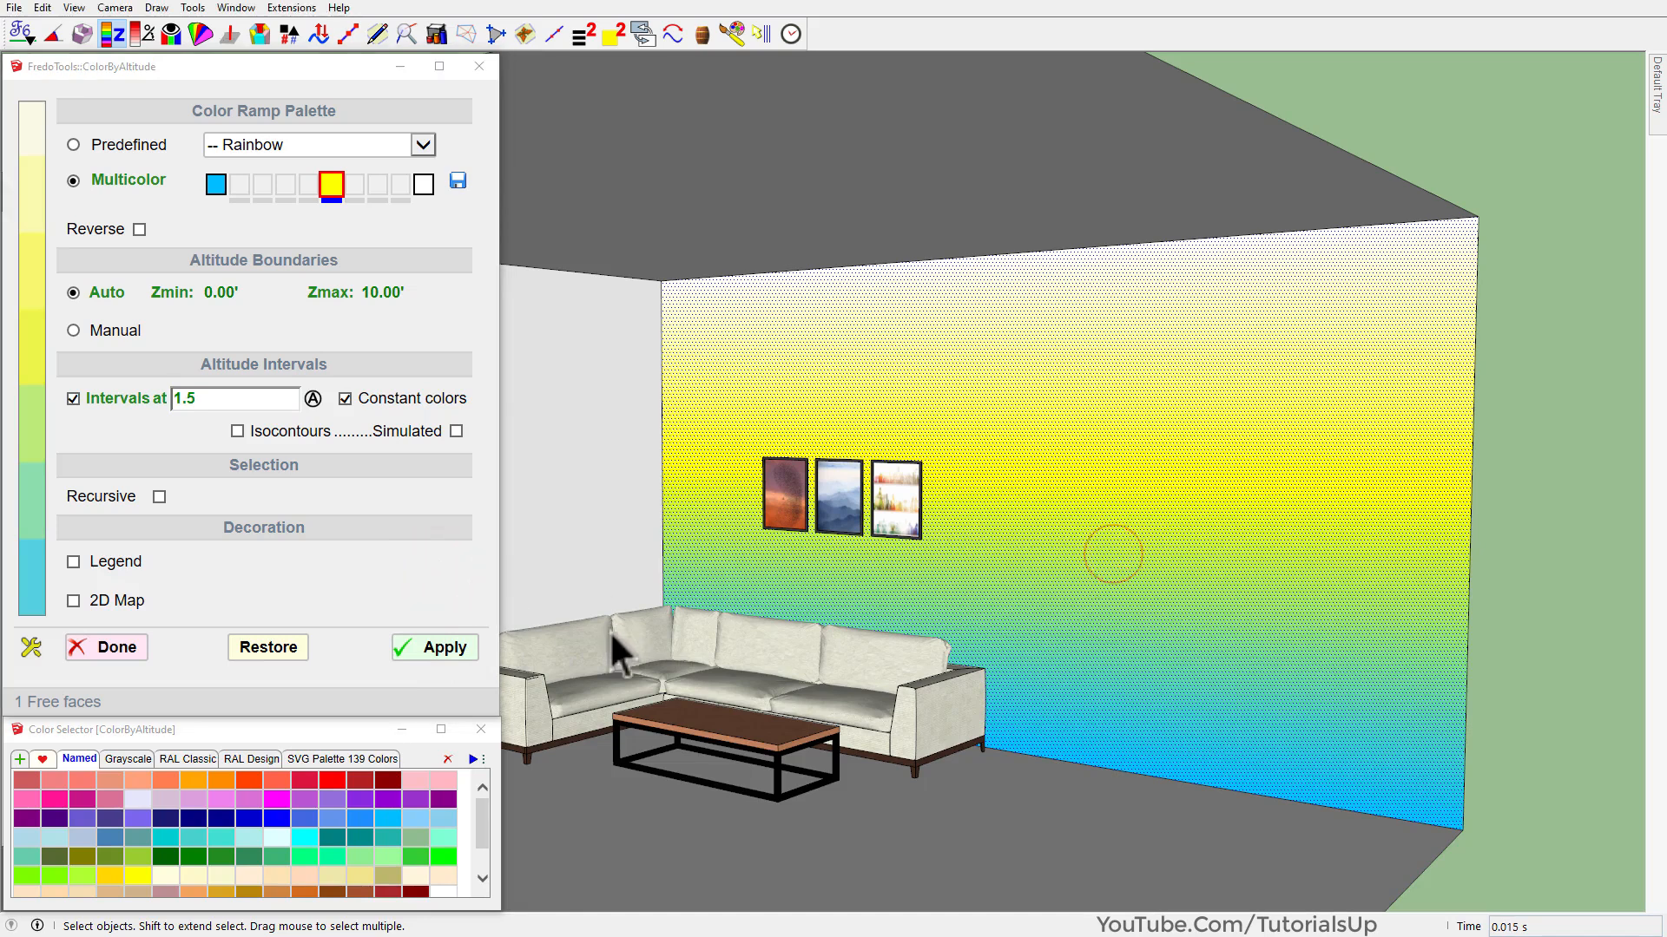
click(445, 648)
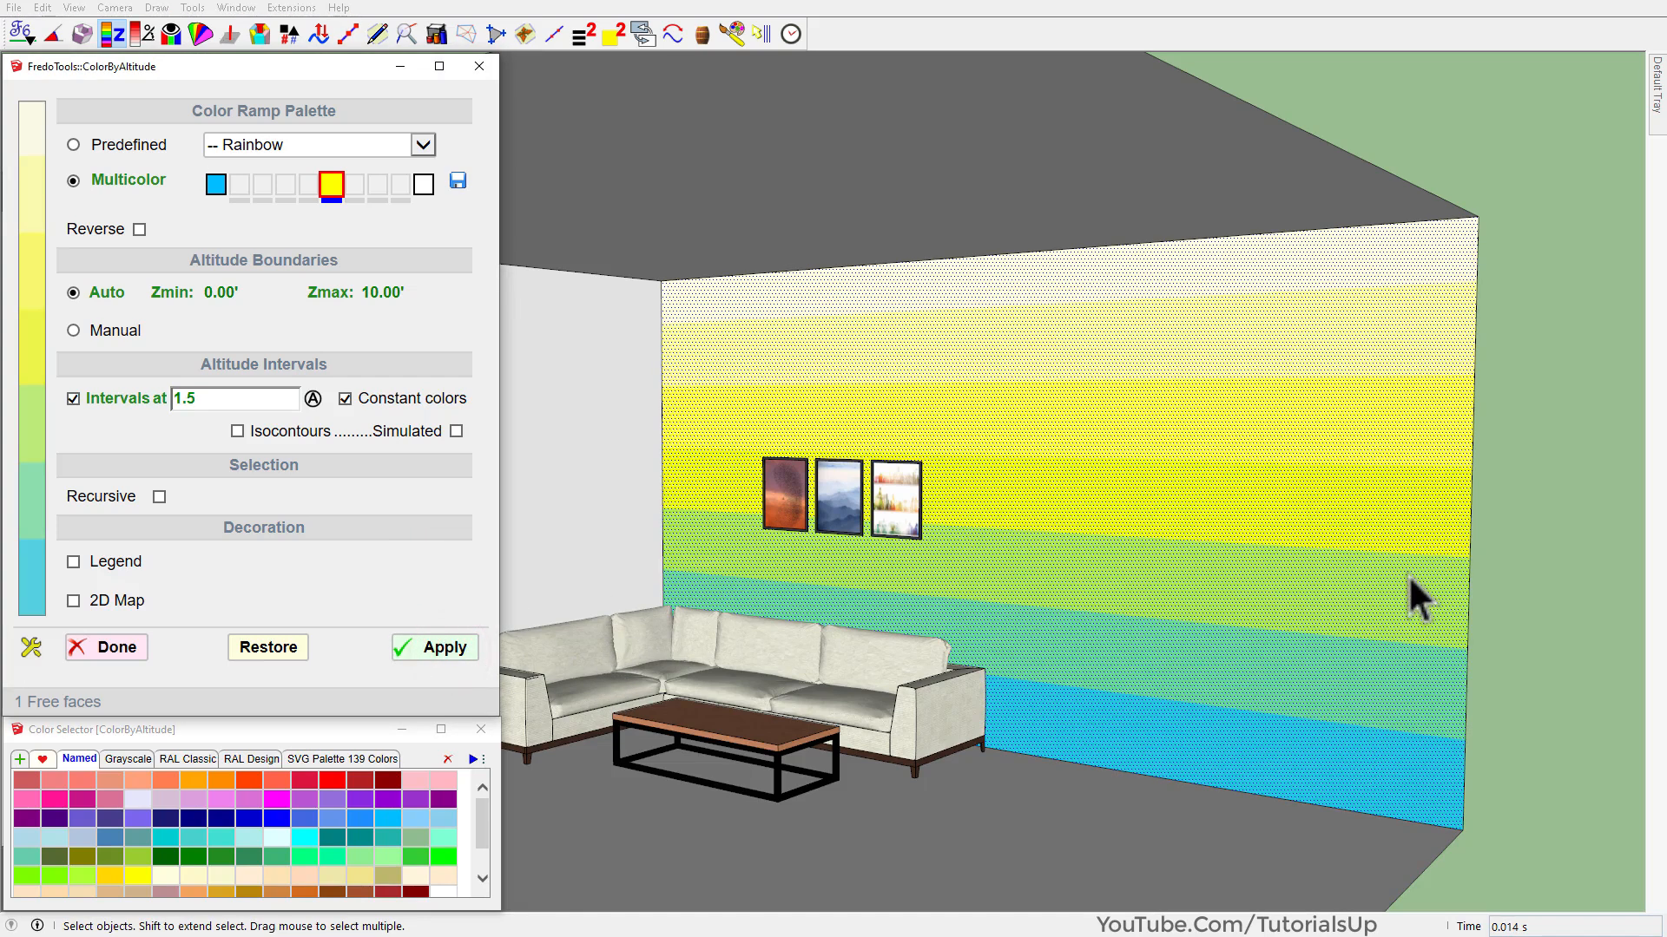
Start positioning the banded texture on the picture wall and rotate it so the bands run vertically.
scroll(1406, 575, up, 3)
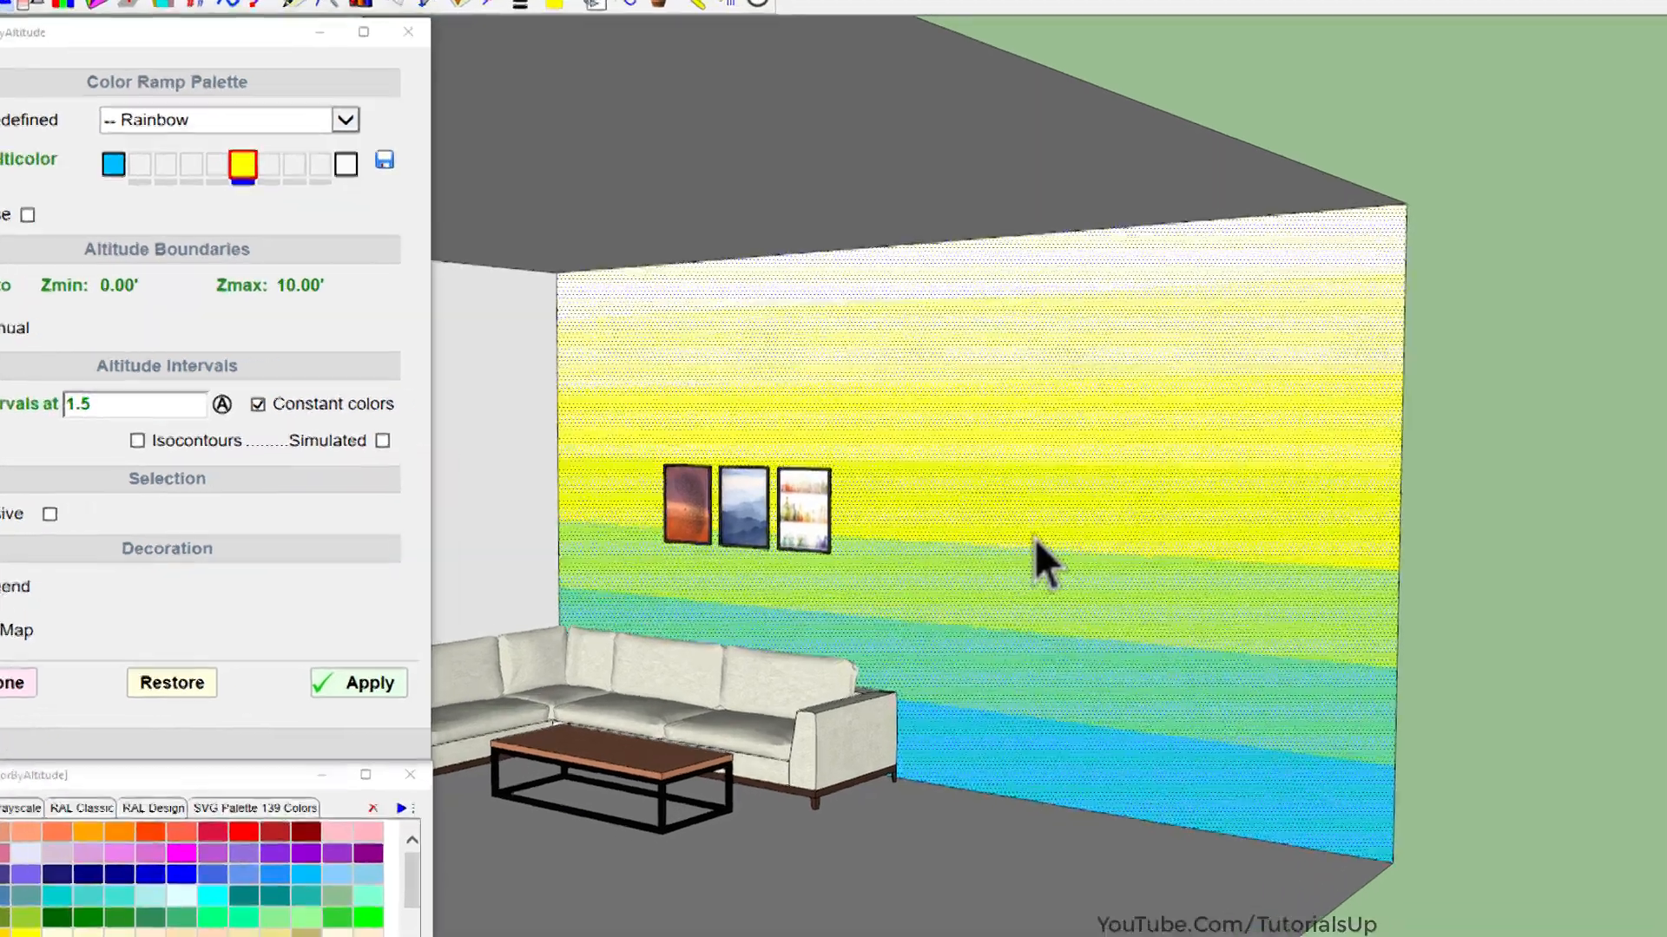
right_click(1046, 534)
mouse_move(1259, 194)
click(1493, 195)
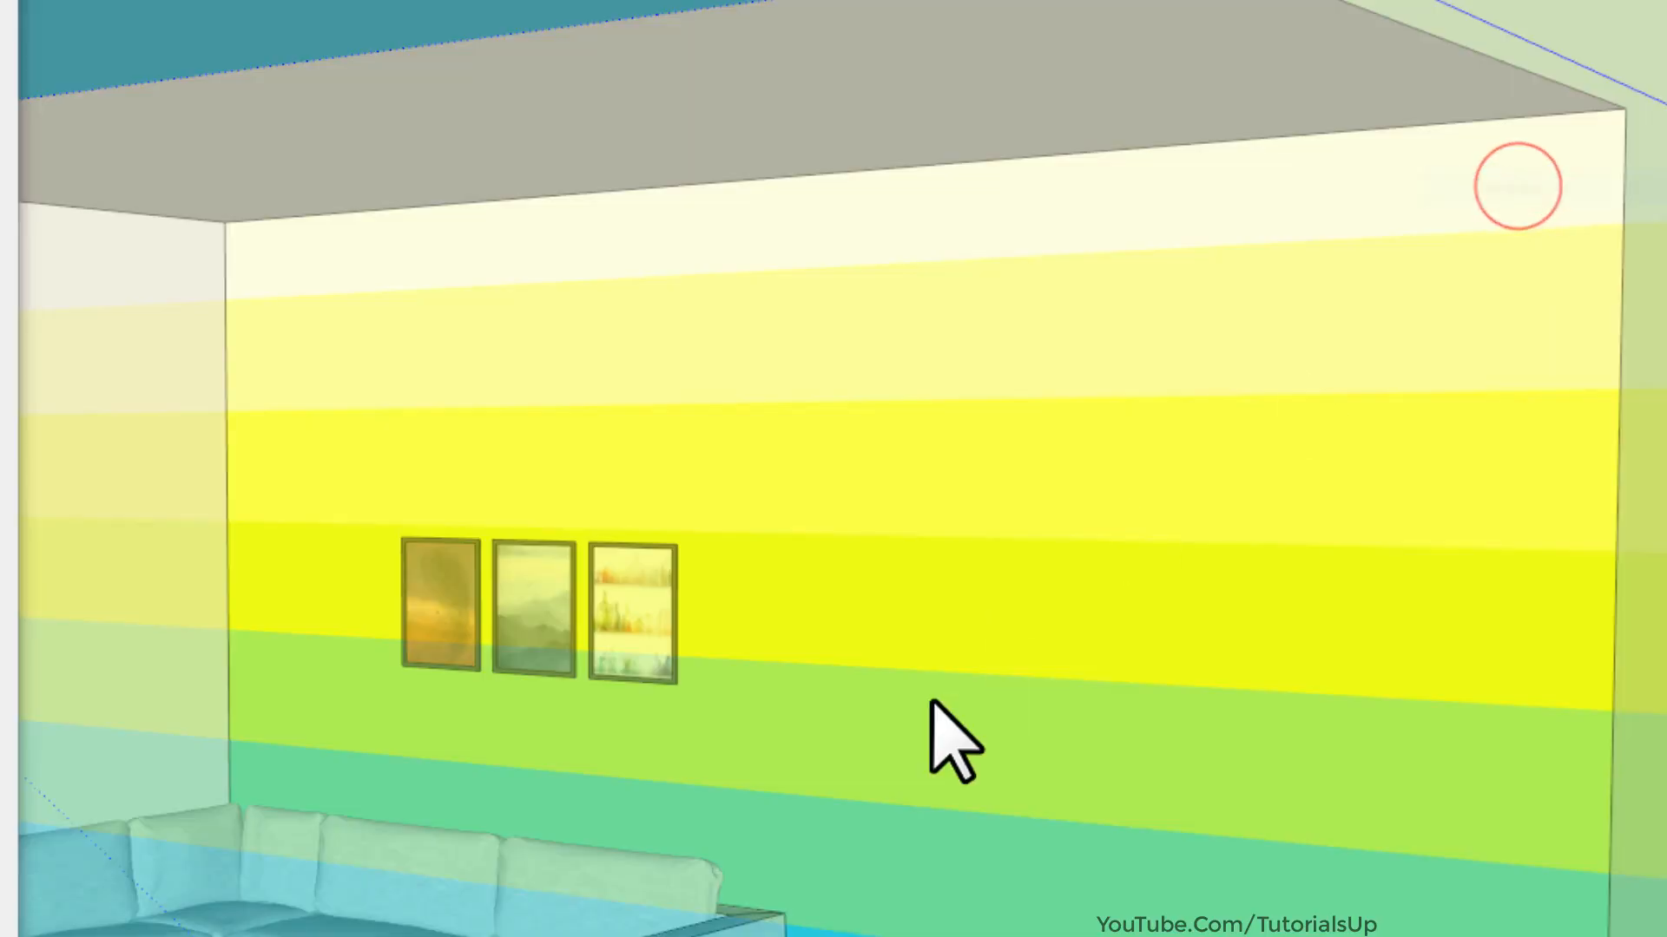
right_click(932, 445)
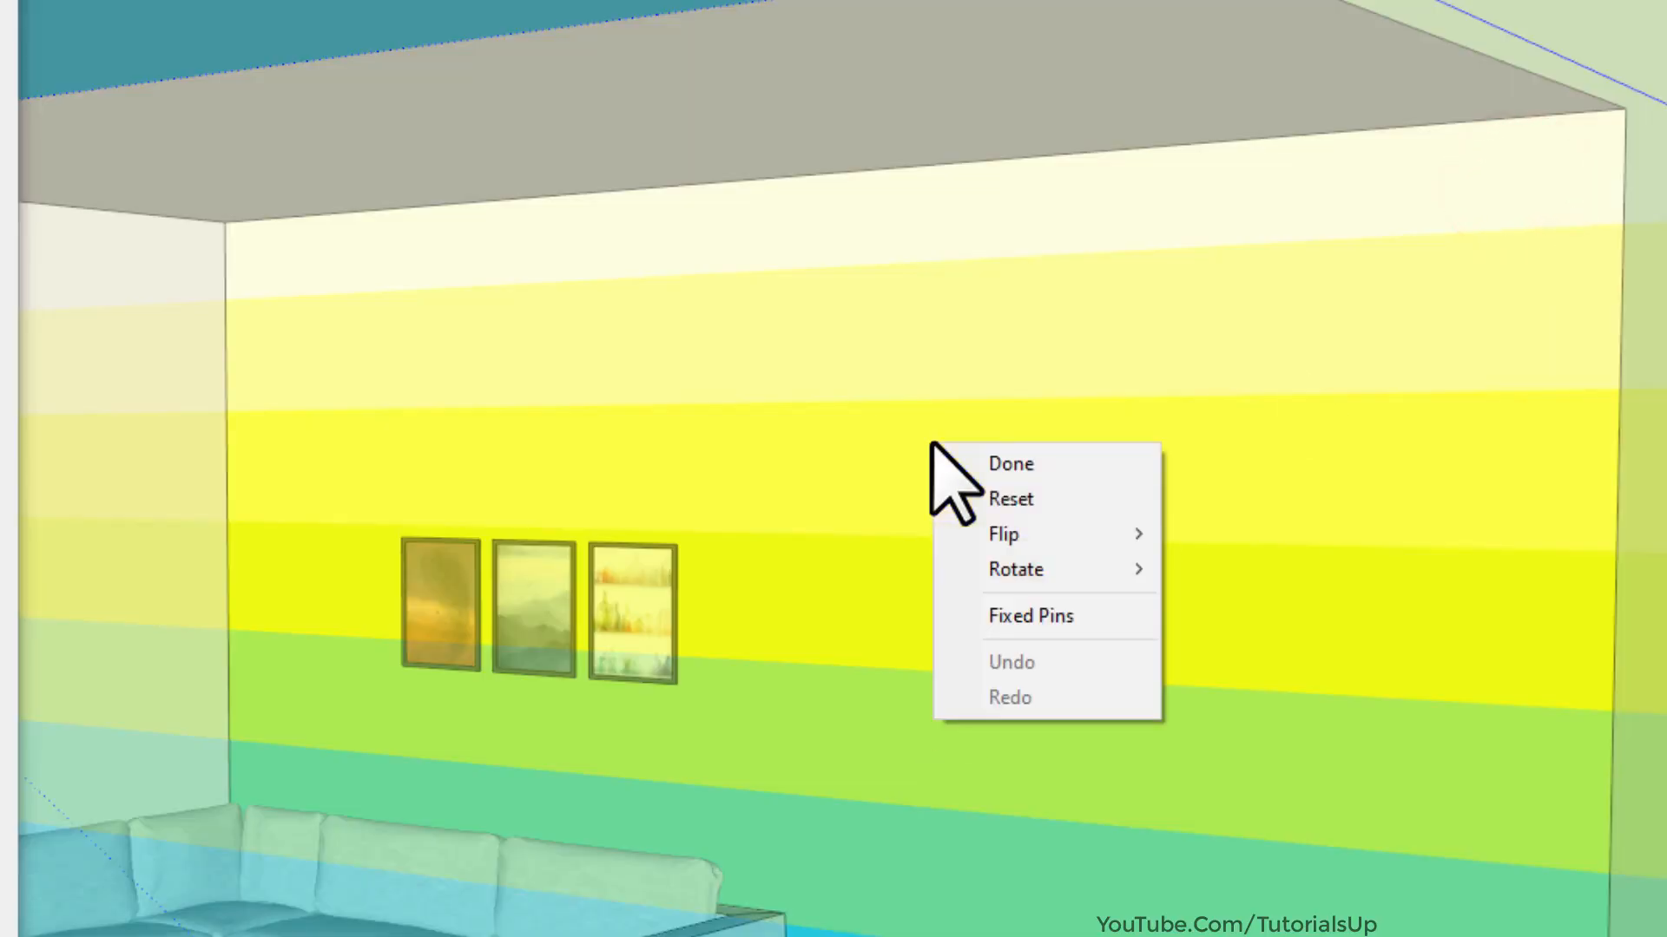
mouse_move(1064, 566)
click(1269, 573)
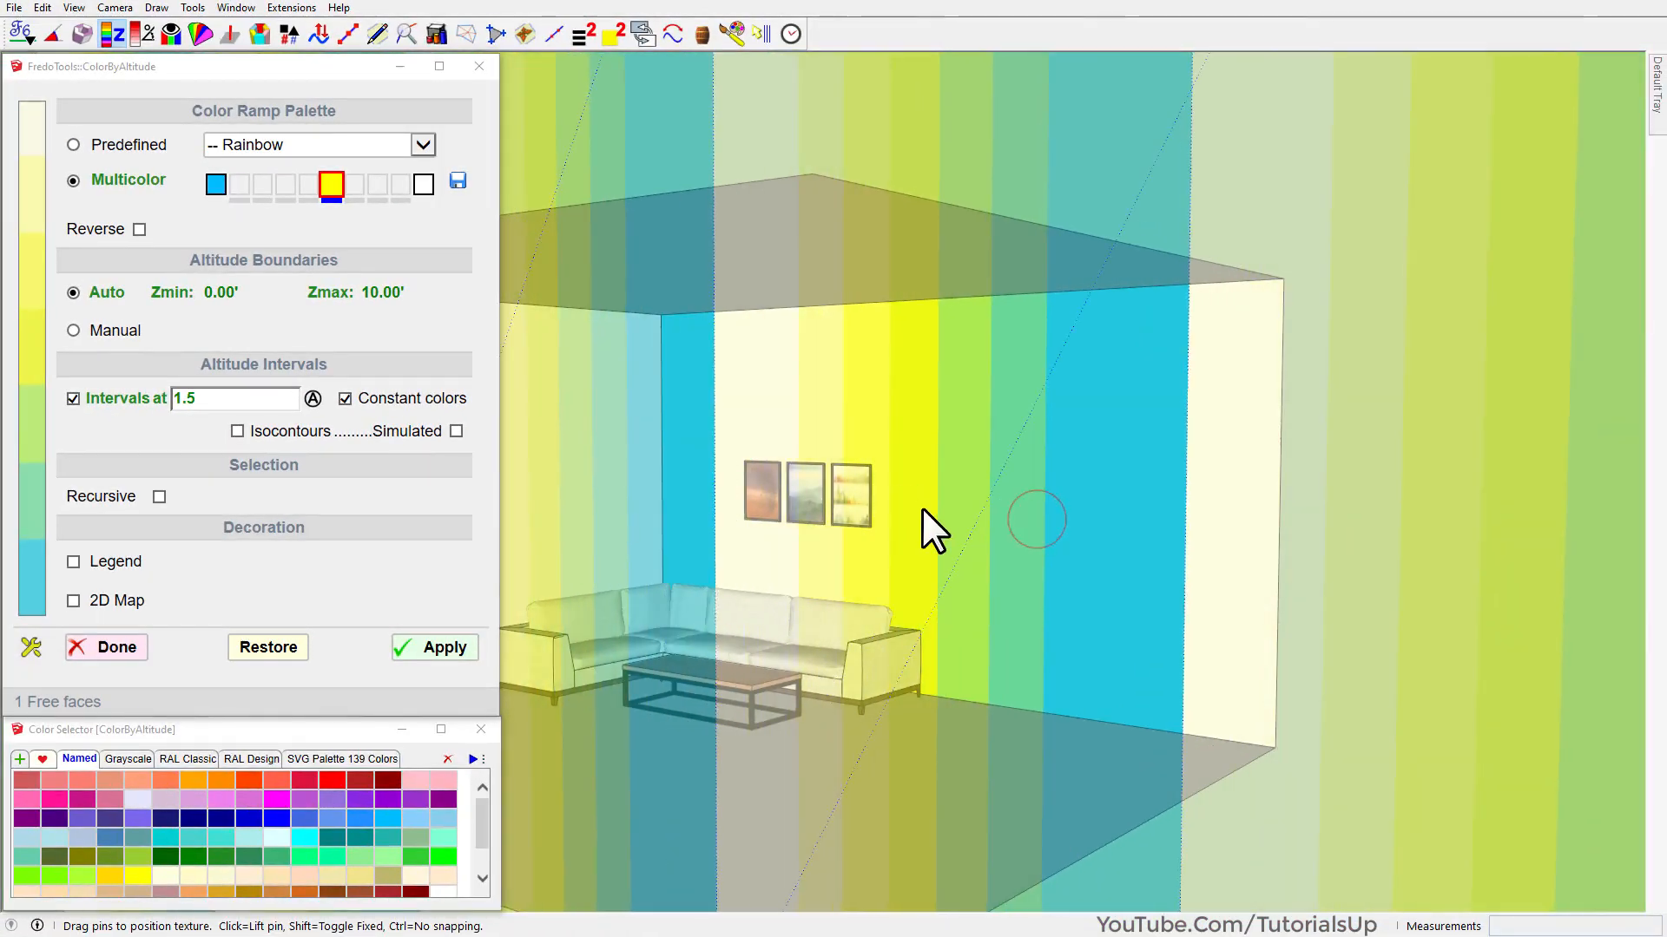
Pull the upper and lower texture pins in closer to the room to start skewing the vertical bands.
scroll(911, 525, down, 5)
scroll(988, 469, up, 2)
drag(1090, 275, 990, 806)
scroll(932, 607, down, 6)
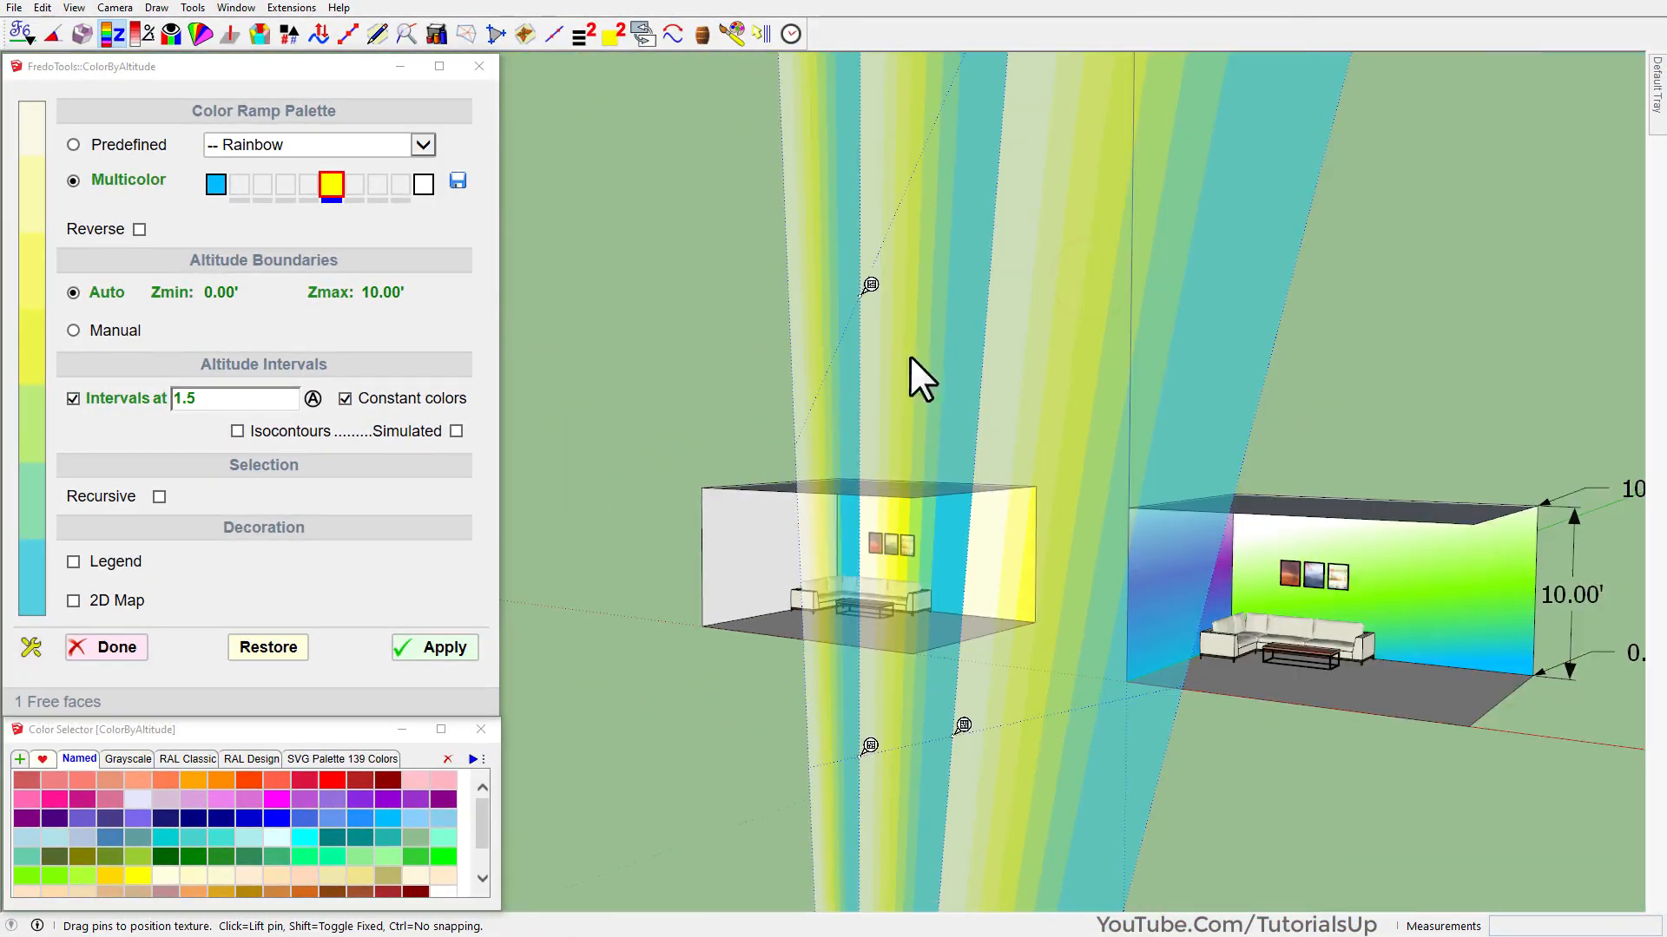
drag(1003, 79, 1045, 370)
scroll(955, 423, up, 5)
drag(956, 685, 1033, 526)
drag(816, 737, 821, 585)
Spread the upper texture pins apart and shift the lower pins beneath the room so the bands fan out across the picture wall.
middle_drag(788, 191, 824, 326)
scroll(821, 327, down, 2)
drag(729, 148, 615, 264)
middle_drag(864, 540, 845, 462)
drag(757, 557, 700, 585)
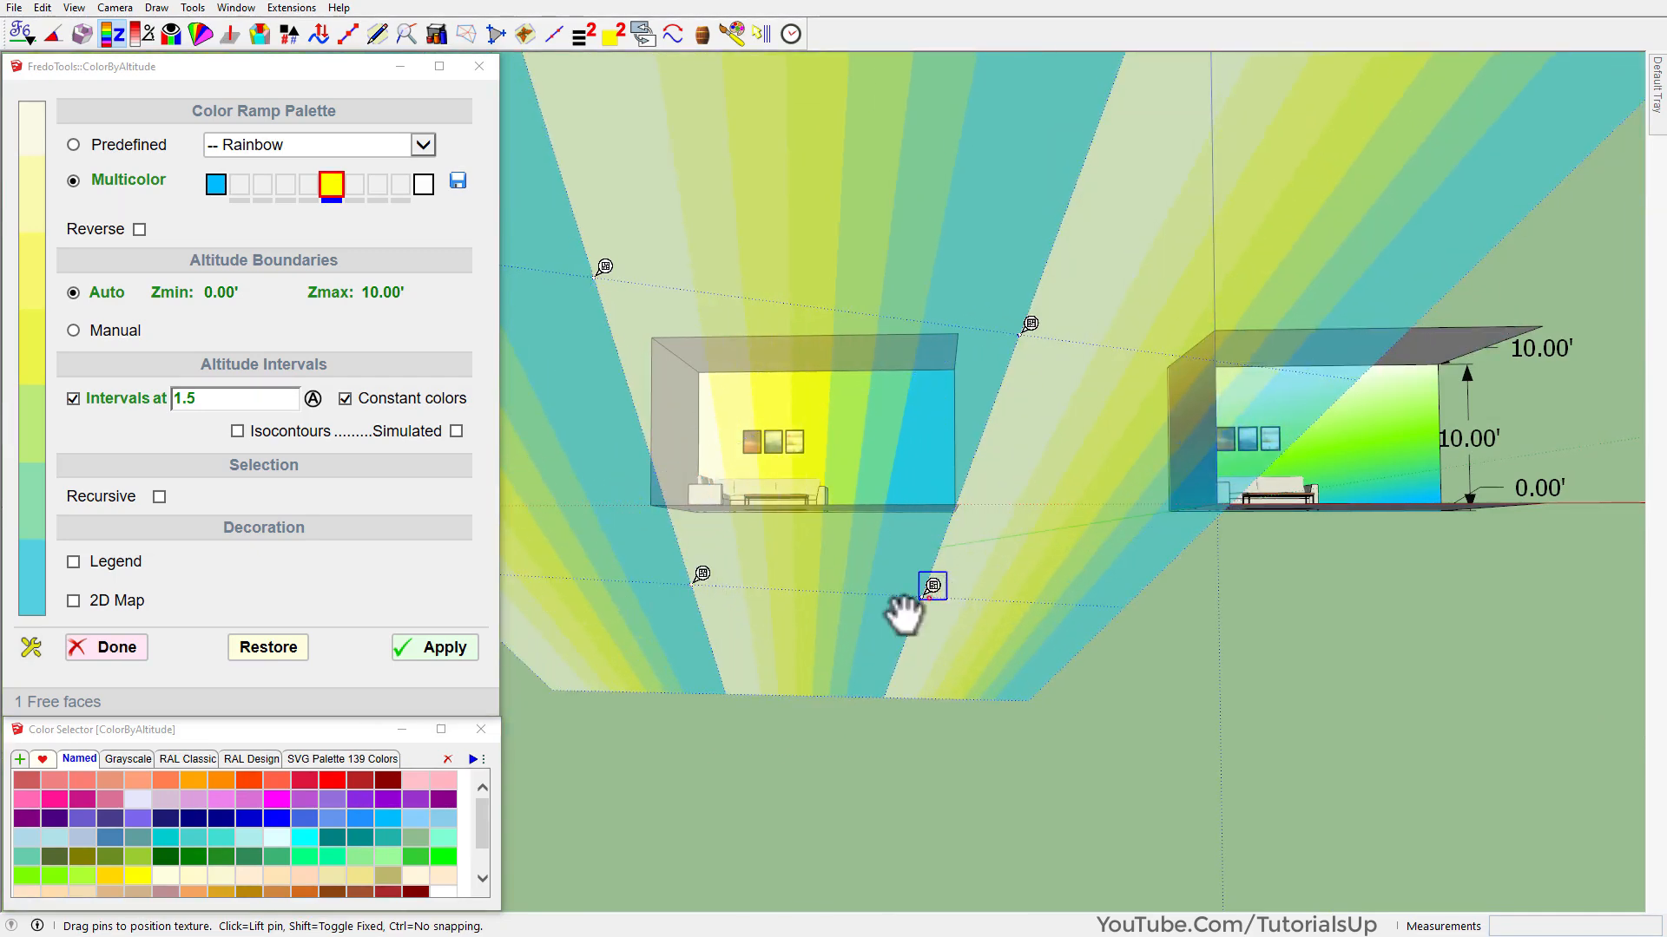
drag(929, 597, 877, 633)
drag(1032, 324, 1158, 338)
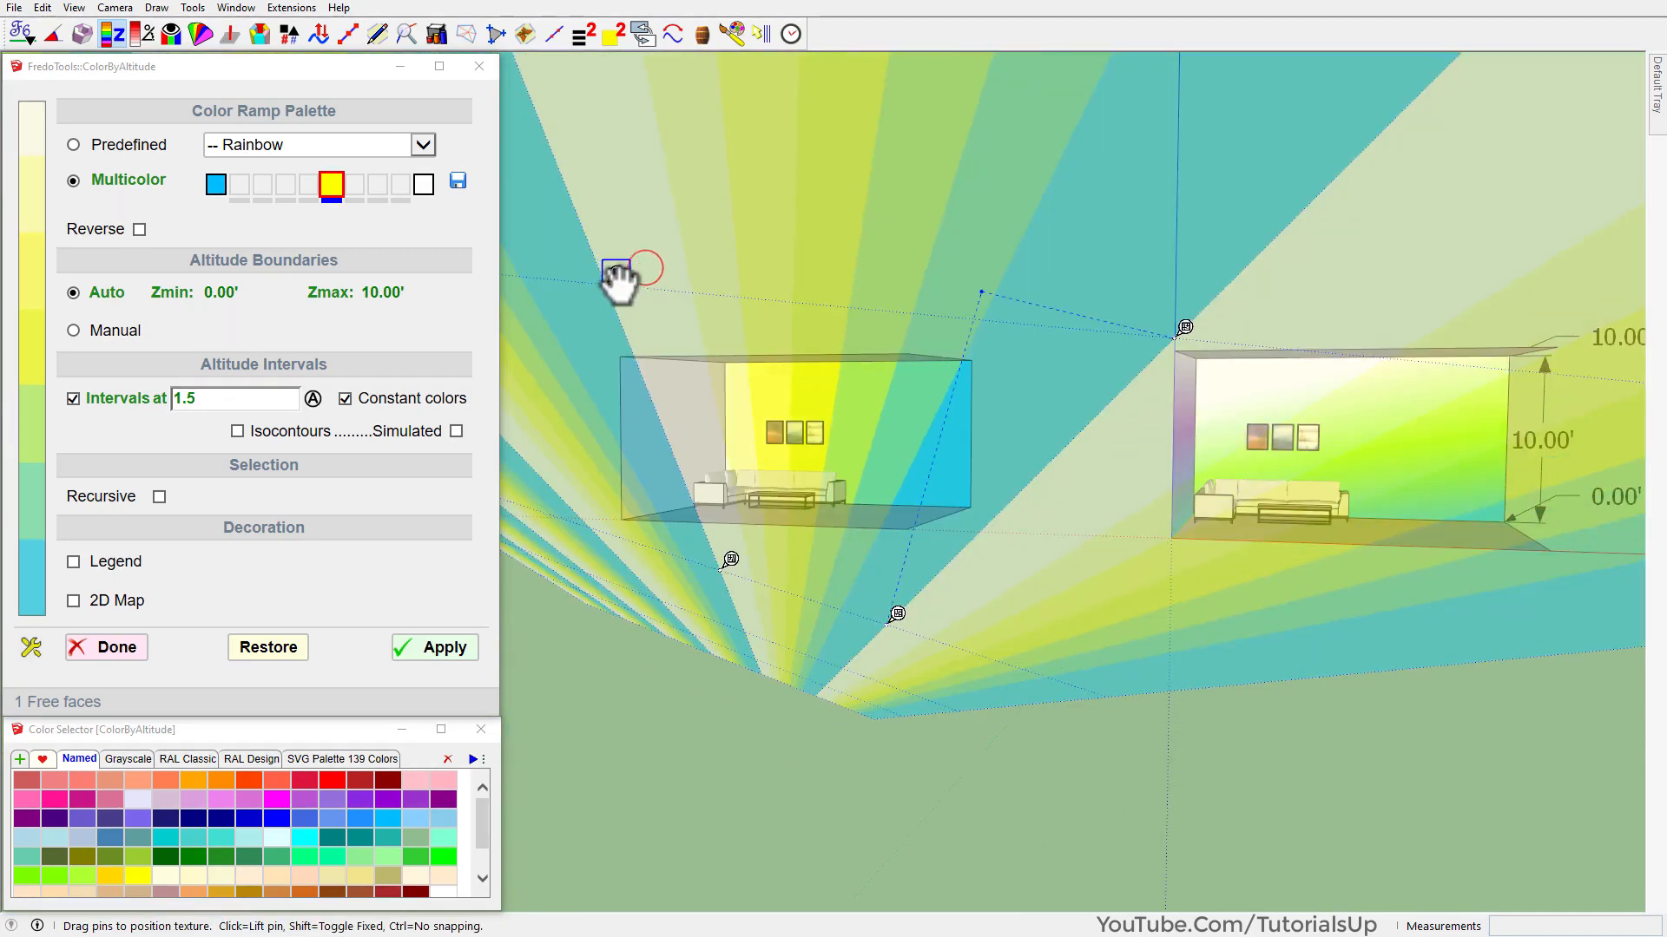
Finish the texture positioning, clear the selection and inspect the fanned bands on the picture wall.
scroll(813, 392, up, 3)
right_click(909, 440)
click(988, 450)
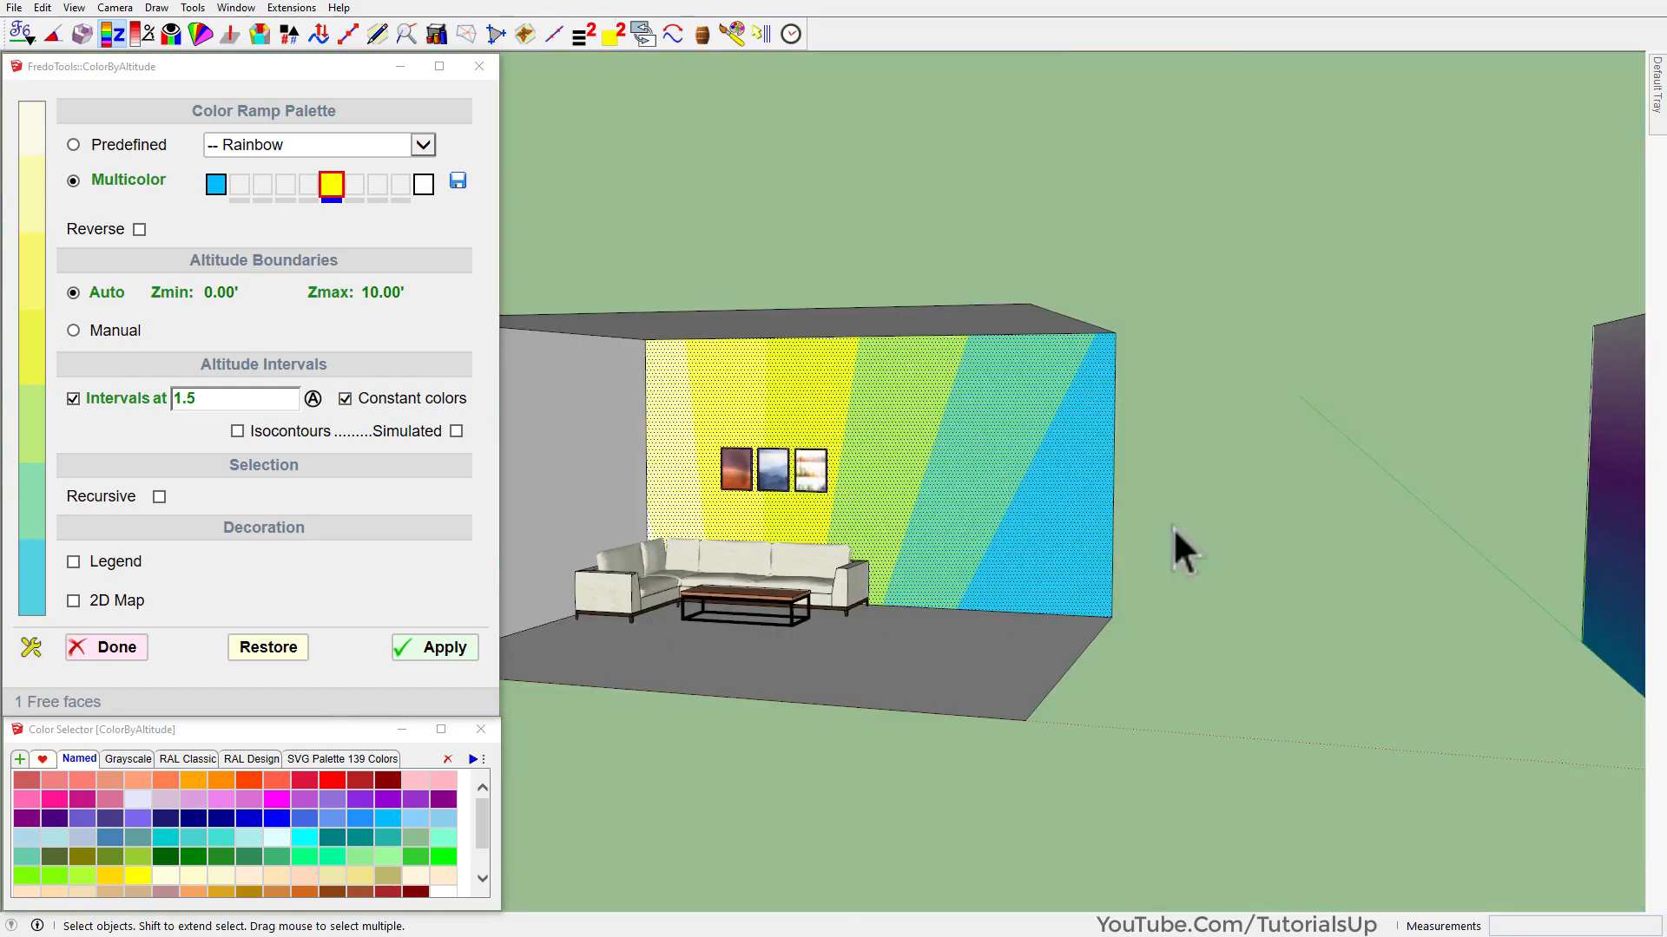
click(1294, 510)
middle_drag(903, 560, 632, 526)
scroll(633, 526, up, 3)
scroll(903, 531, down, 3)
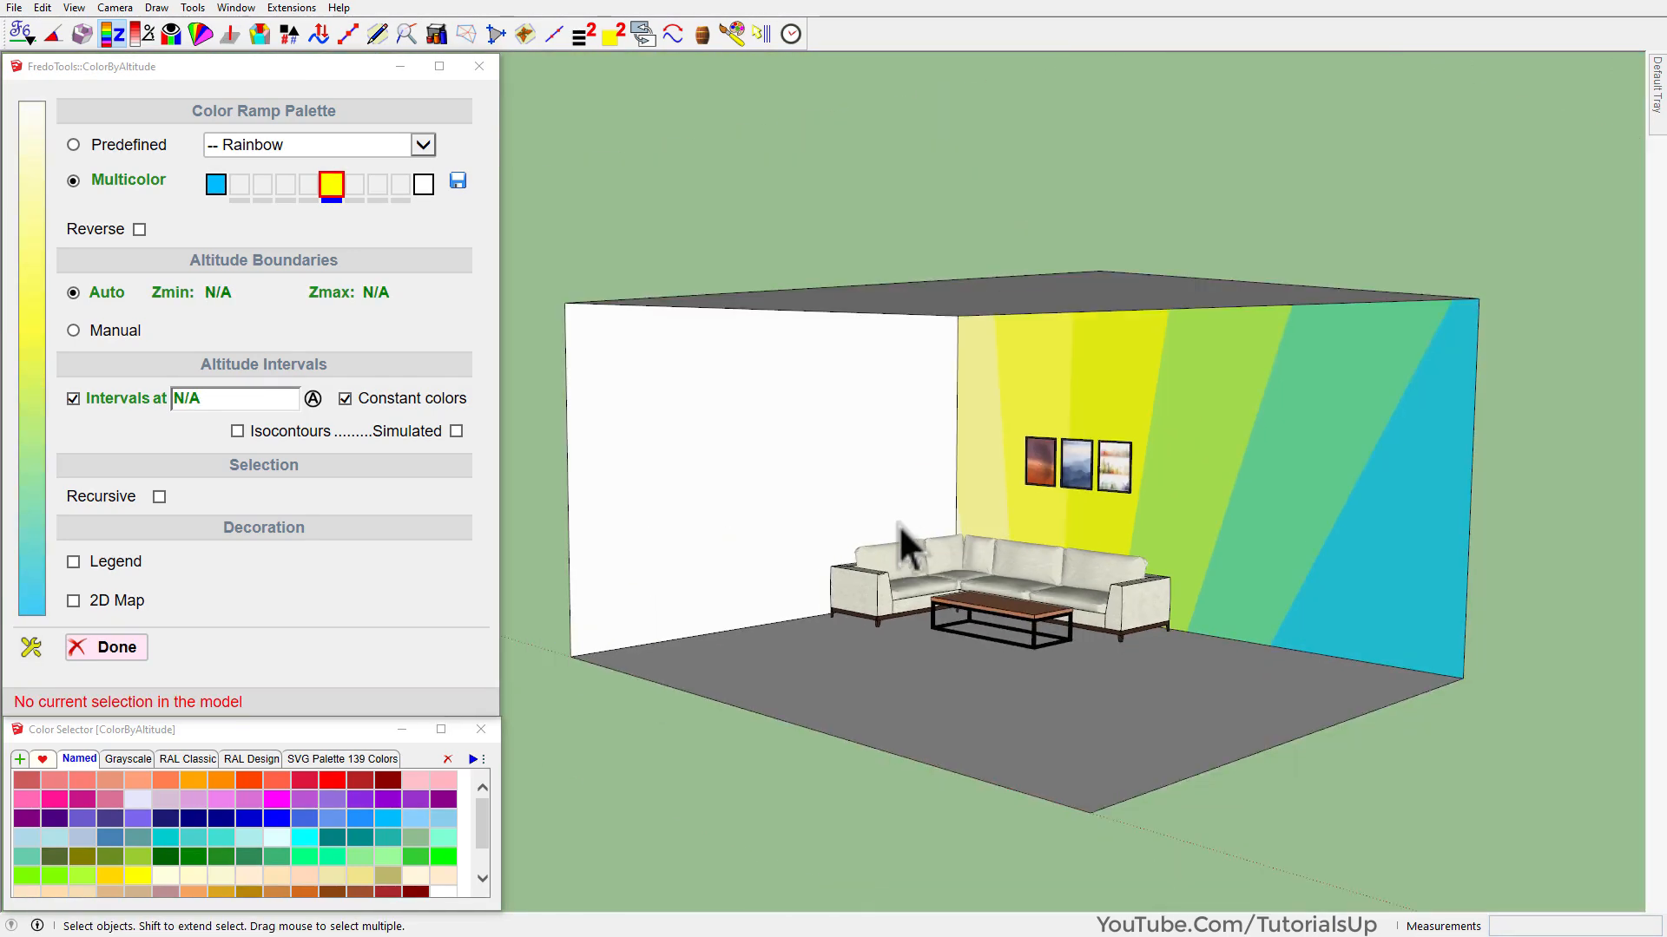
Select the blank white wall, disable the altitude intervals and apply the smooth blue-yellow-white gradient to it.
click(695, 483)
click(74, 399)
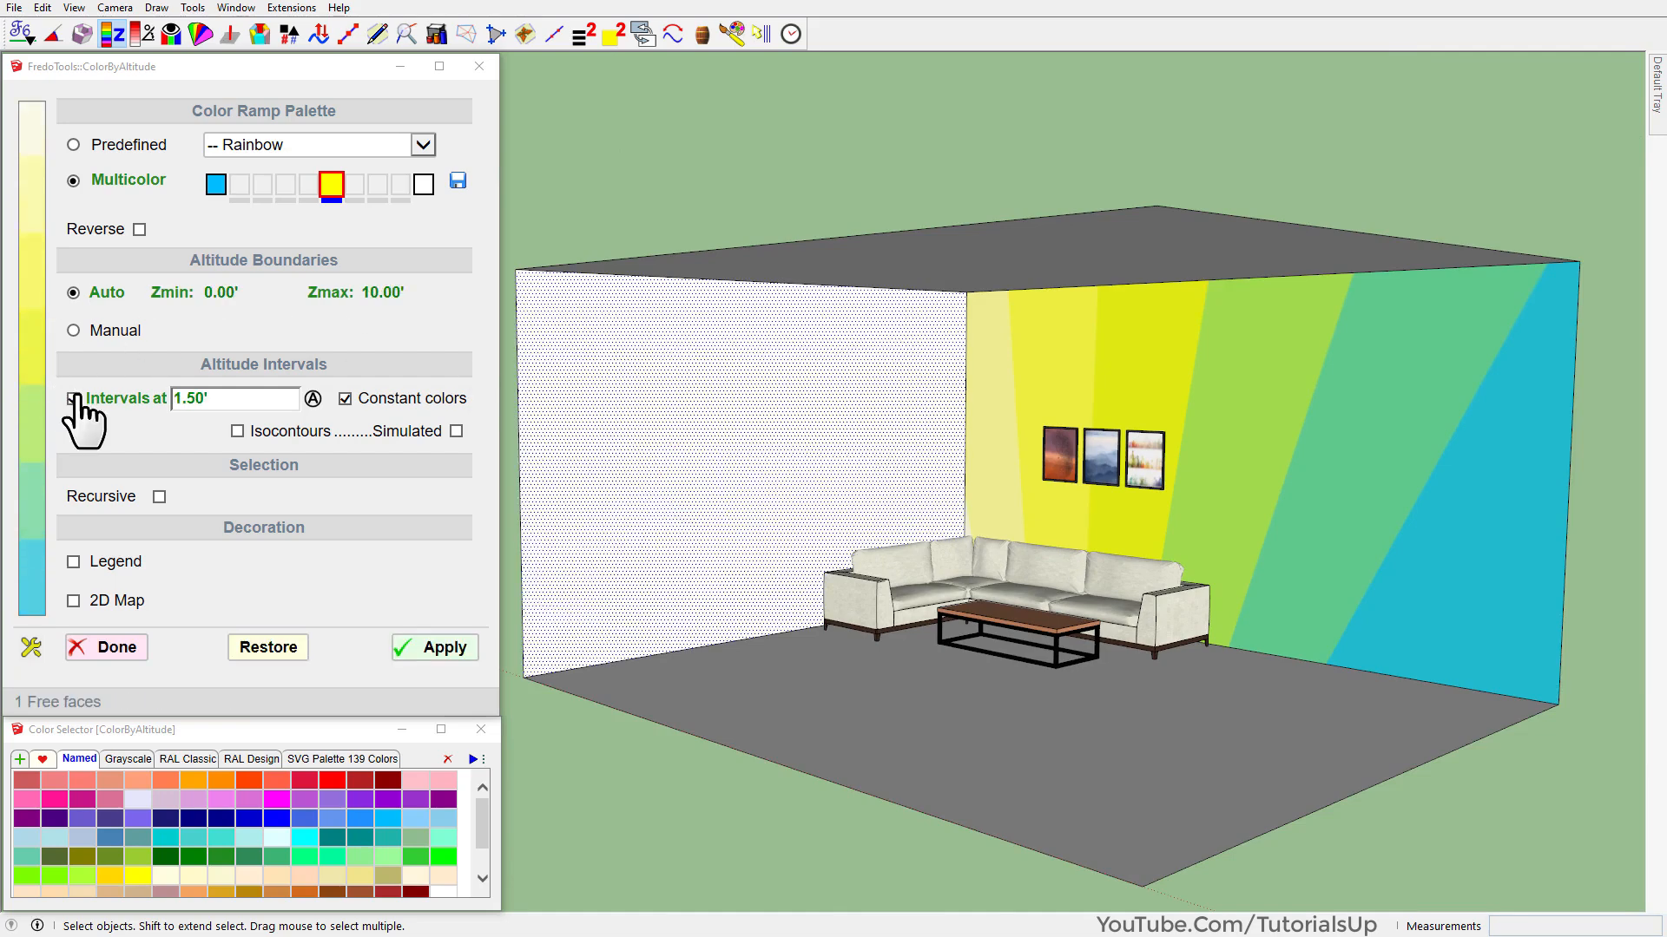
click(74, 398)
click(431, 647)
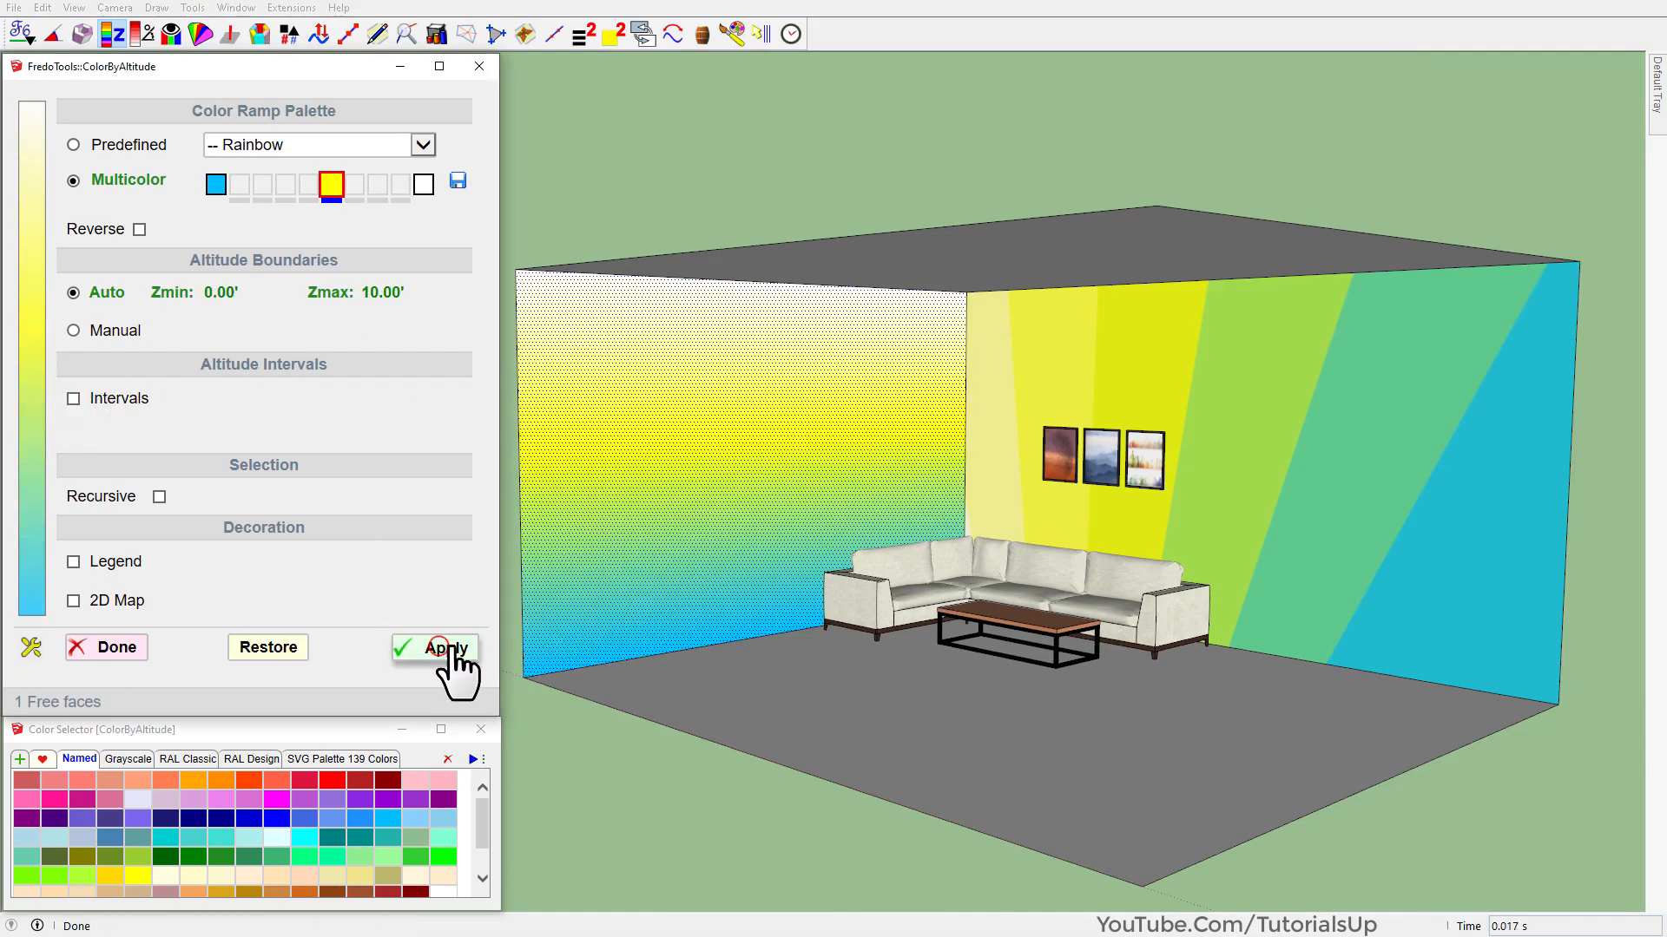
Start positioning the smooth gradient texture on that wall and rotate it so the colors change horizontally.
right_click(684, 472)
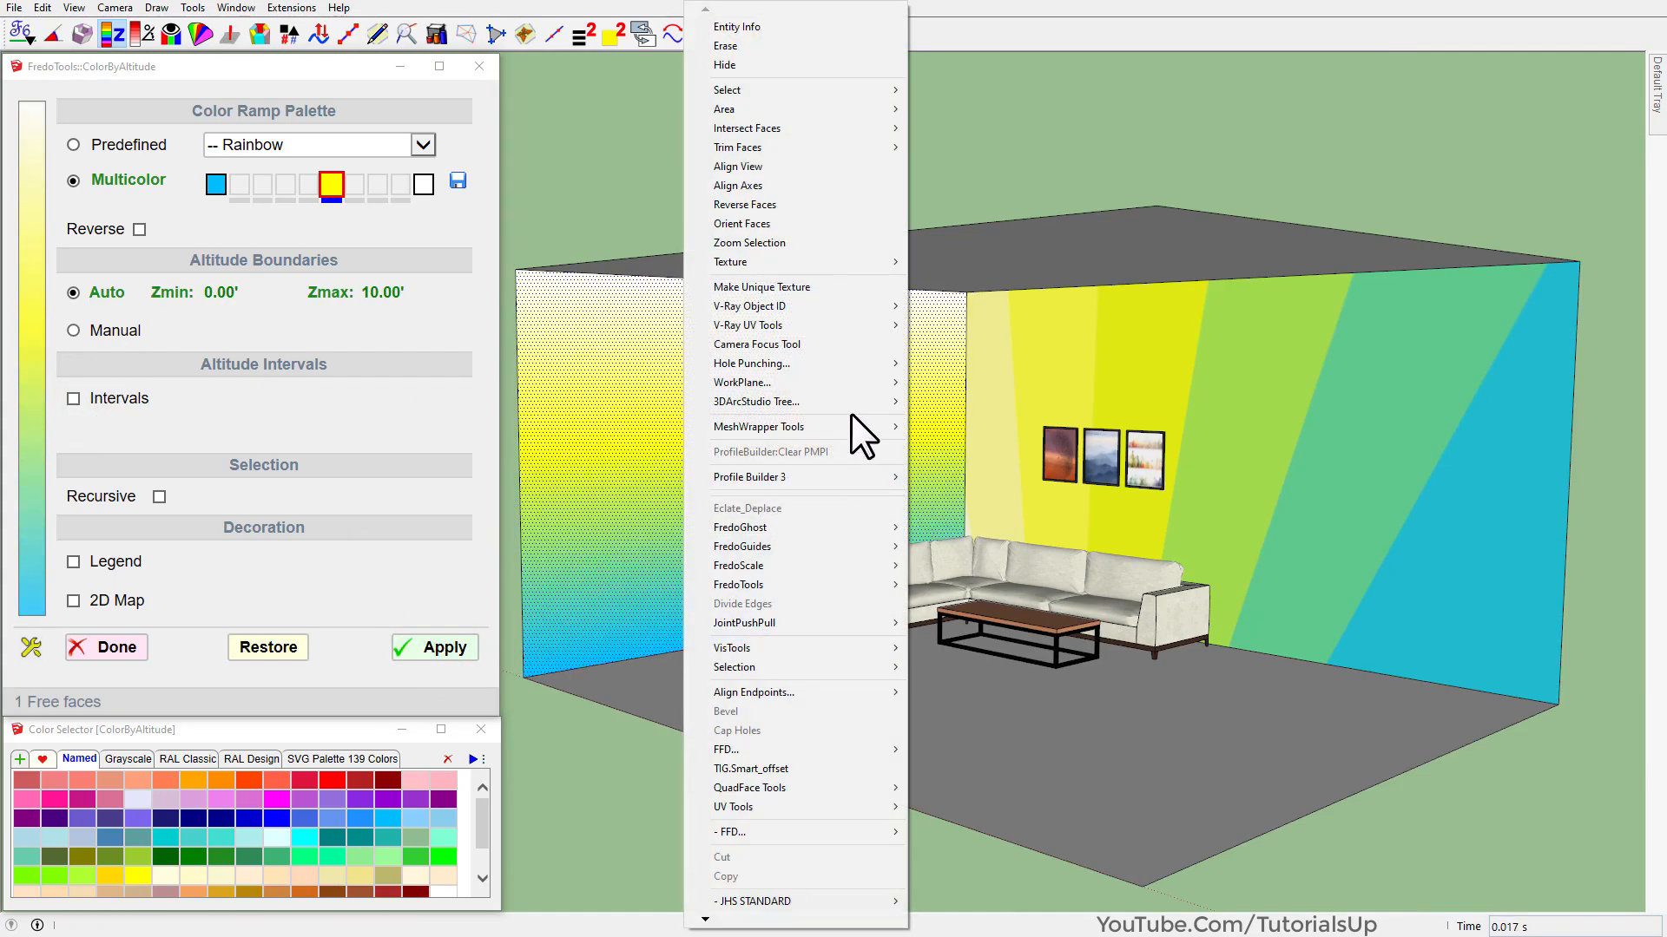
mouse_move(846, 263)
click(987, 260)
right_click(779, 443)
mouse_move(856, 493)
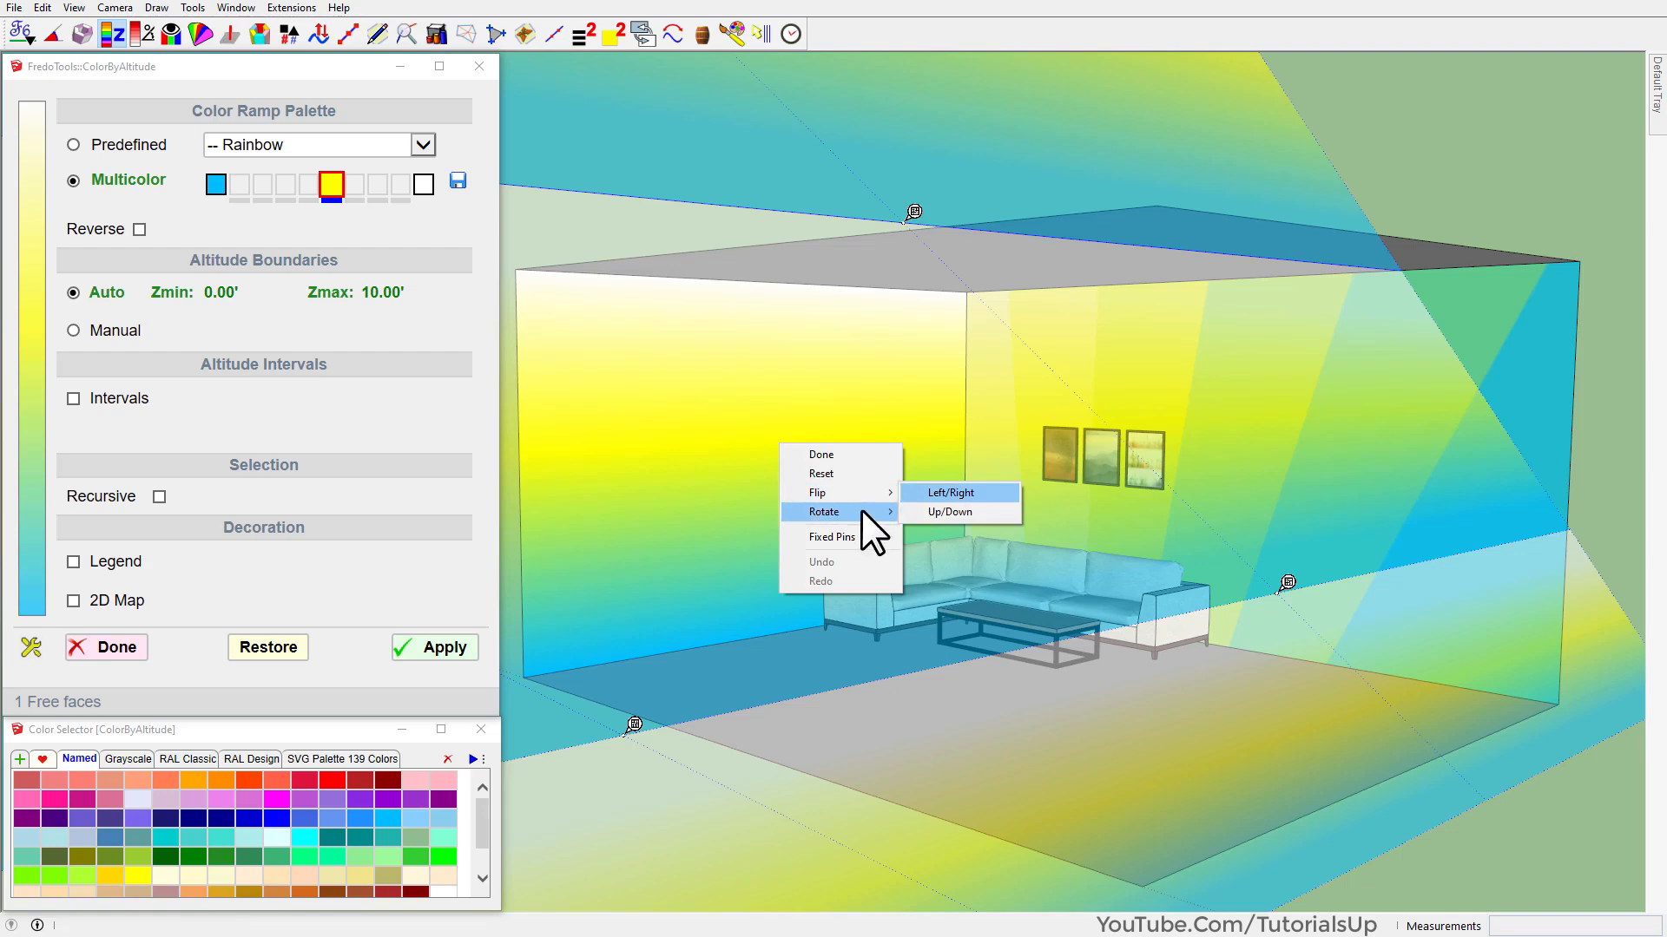
click(951, 508)
Move one lower and one upper texture pin inward around the room to skew the gradient into a fan.
scroll(915, 507, down, 3)
scroll(850, 534, down, 1)
middle_drag(851, 534, 486, 616)
scroll(876, 636, down, 4)
mouse_move(876, 636)
middle_down()
mouse_move(901, 573)
mouse_move(944, 555)
mouse_move(848, 576)
mouse_move(882, 640)
middle_up()
scroll(944, 555, down, 1)
scroll(820, 441, up, 3)
mouse_move(831, 870)
mouse_down()
mouse_move(770, 691)
mouse_move(790, 686)
mouse_up()
drag(834, 361, 574, 502)
Finish the texture positioning, clear the selection and inspect the fanned smooth gradient beside the banded wall.
middle_drag(680, 498, 915, 546)
right_click(914, 547)
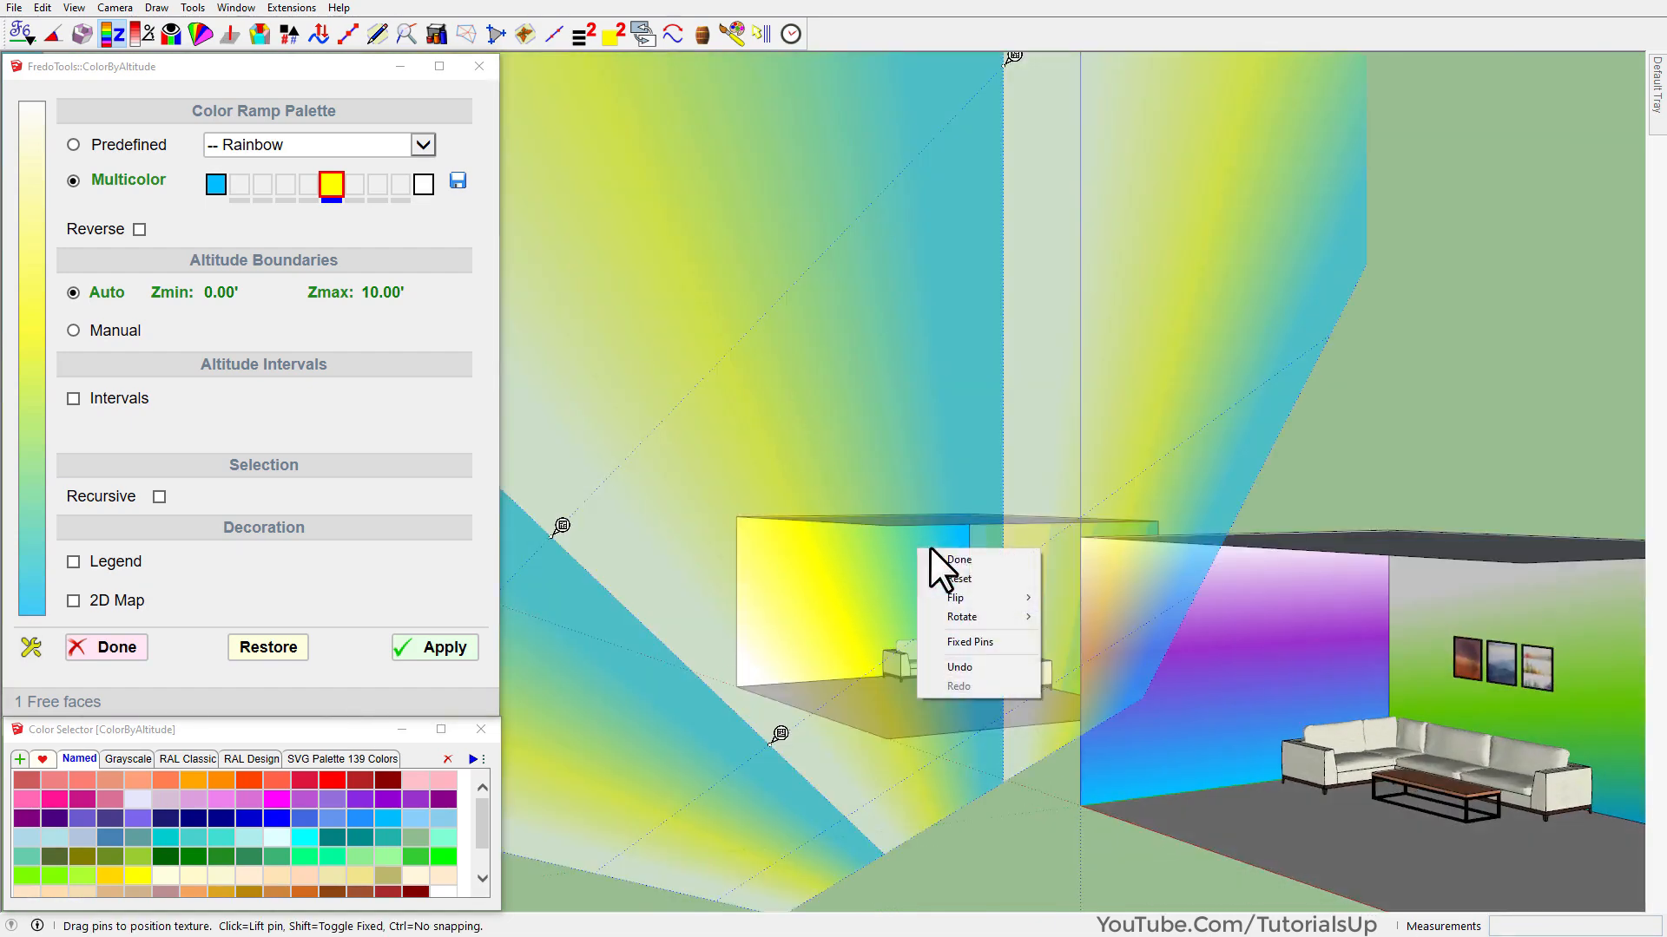
click(978, 560)
click(1028, 823)
scroll(889, 604, up, 4)
middle_drag(964, 603, 1169, 675)
middle_drag(741, 519, 757, 655)
scroll(694, 324, down, 3)
scroll(1117, 531, up, 4)
scroll(763, 387, down, 4)
scroll(763, 387, down, 5)
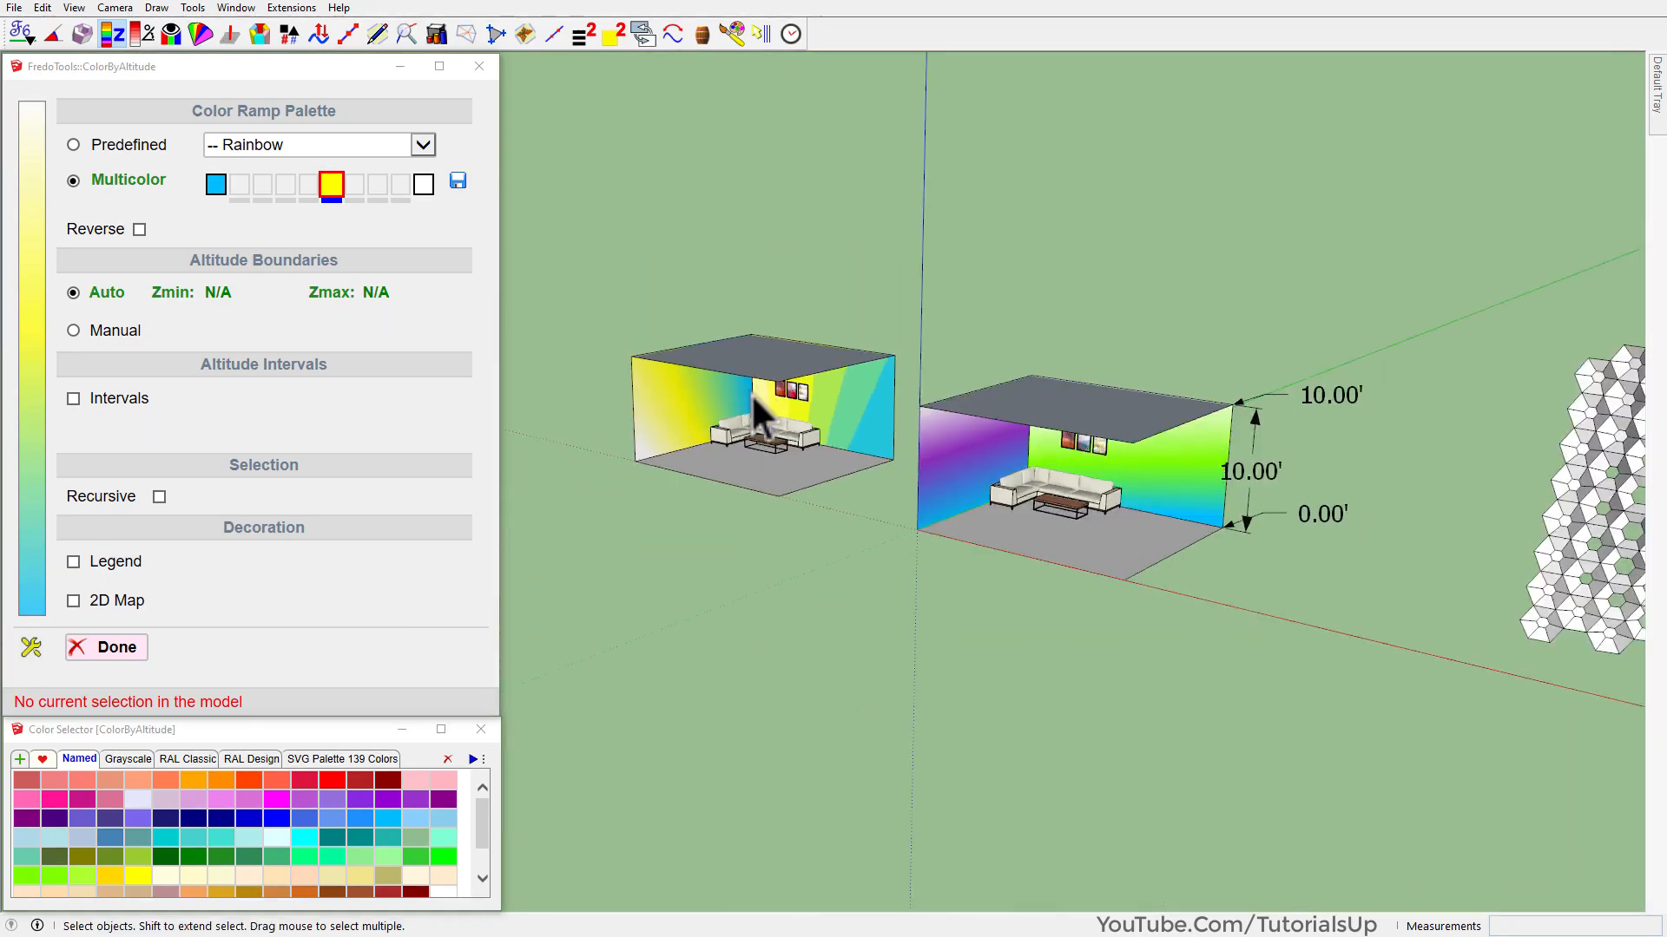
Examine the nested groups inside the hexagonal panel and leave all group levels.
scroll(1326, 474, up, 4)
scroll(1326, 474, up, 4)
mouse_move(1102, 472)
middle_down()
mouse_move(1104, 454)
mouse_move(1129, 458)
middle_up()
scroll(877, 519, down, 3)
scroll(1264, 409, up, 2)
middle_drag(785, 465, 920, 460)
double_click(1127, 462)
scroll(1127, 461, up, 3)
double_click(1069, 477)
double_click(1070, 477)
key(ctrl+a)
scroll(973, 512, down, 3)
key(Escape)
key(Escape)
key(Escape)
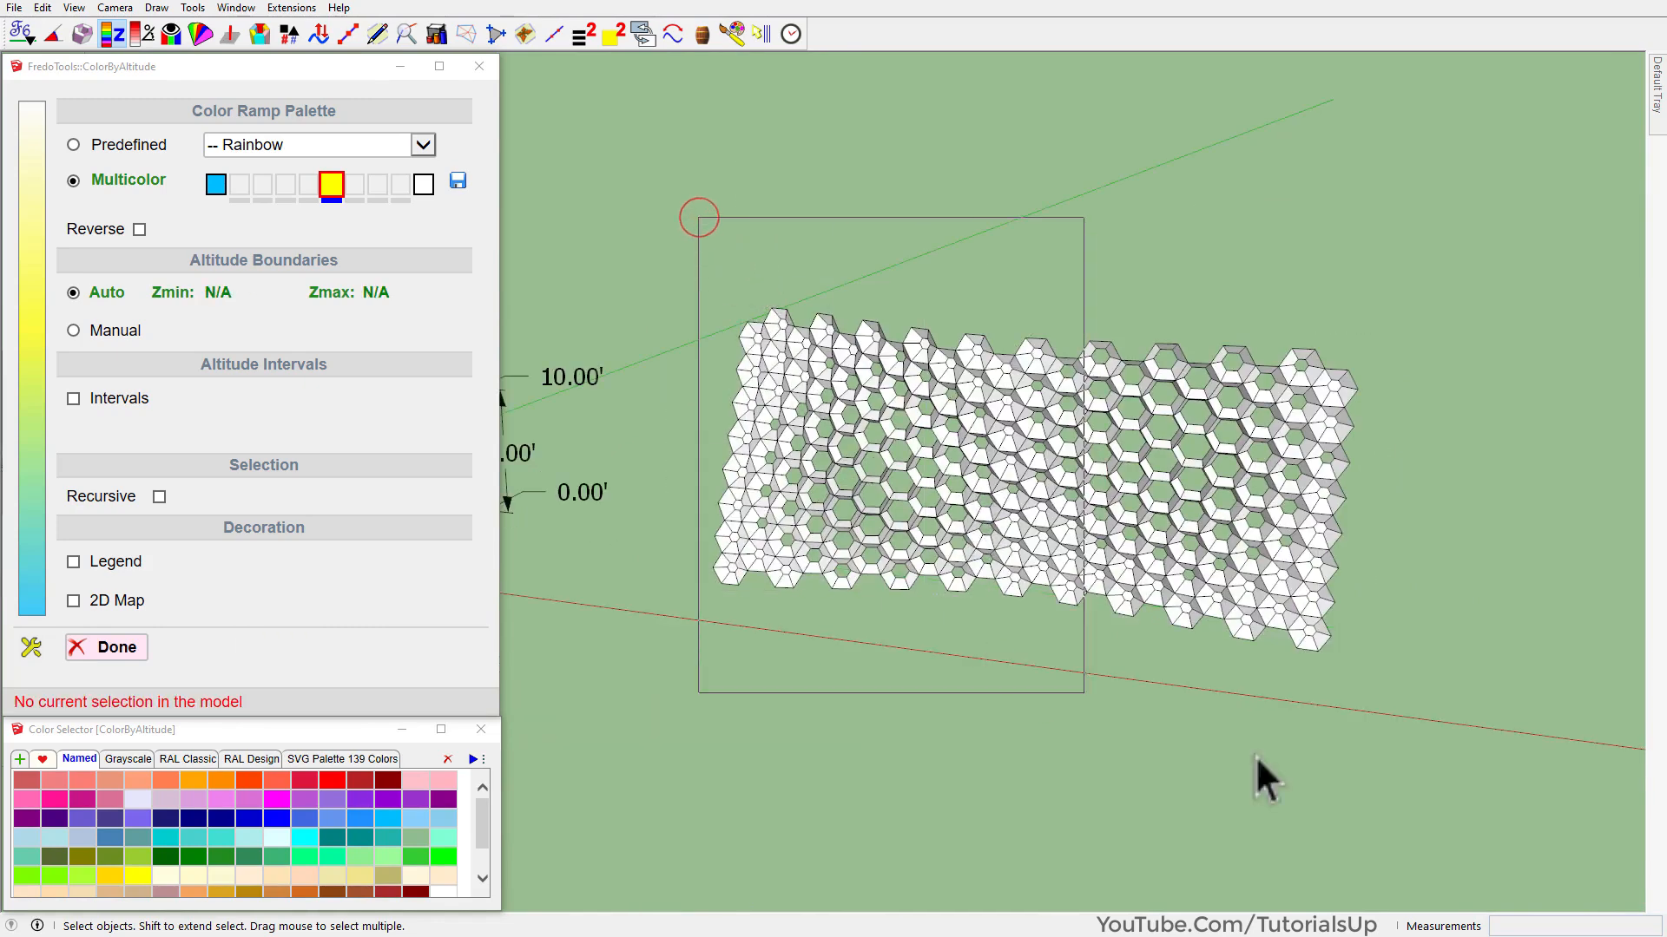
Select the whole hexagonal panel, enable Recursive and apply the blue-yellow-white gradient to all its nested groups.
drag(1135, 716, 1448, 745)
click(434, 651)
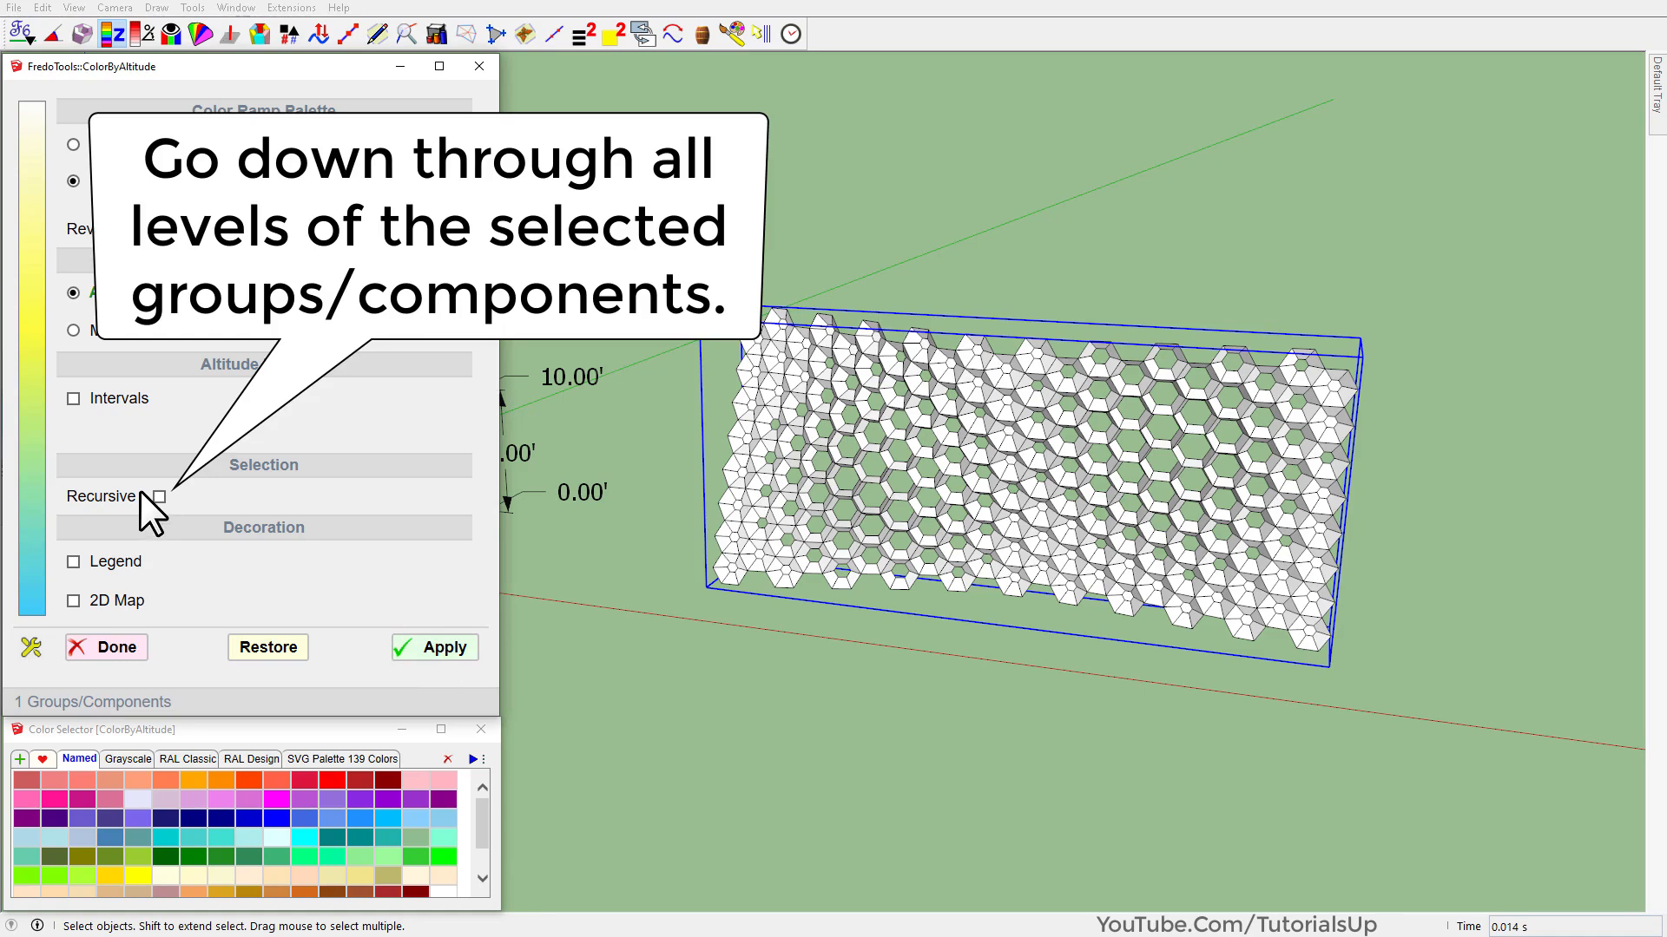
click(159, 497)
scroll(943, 480, up, 3)
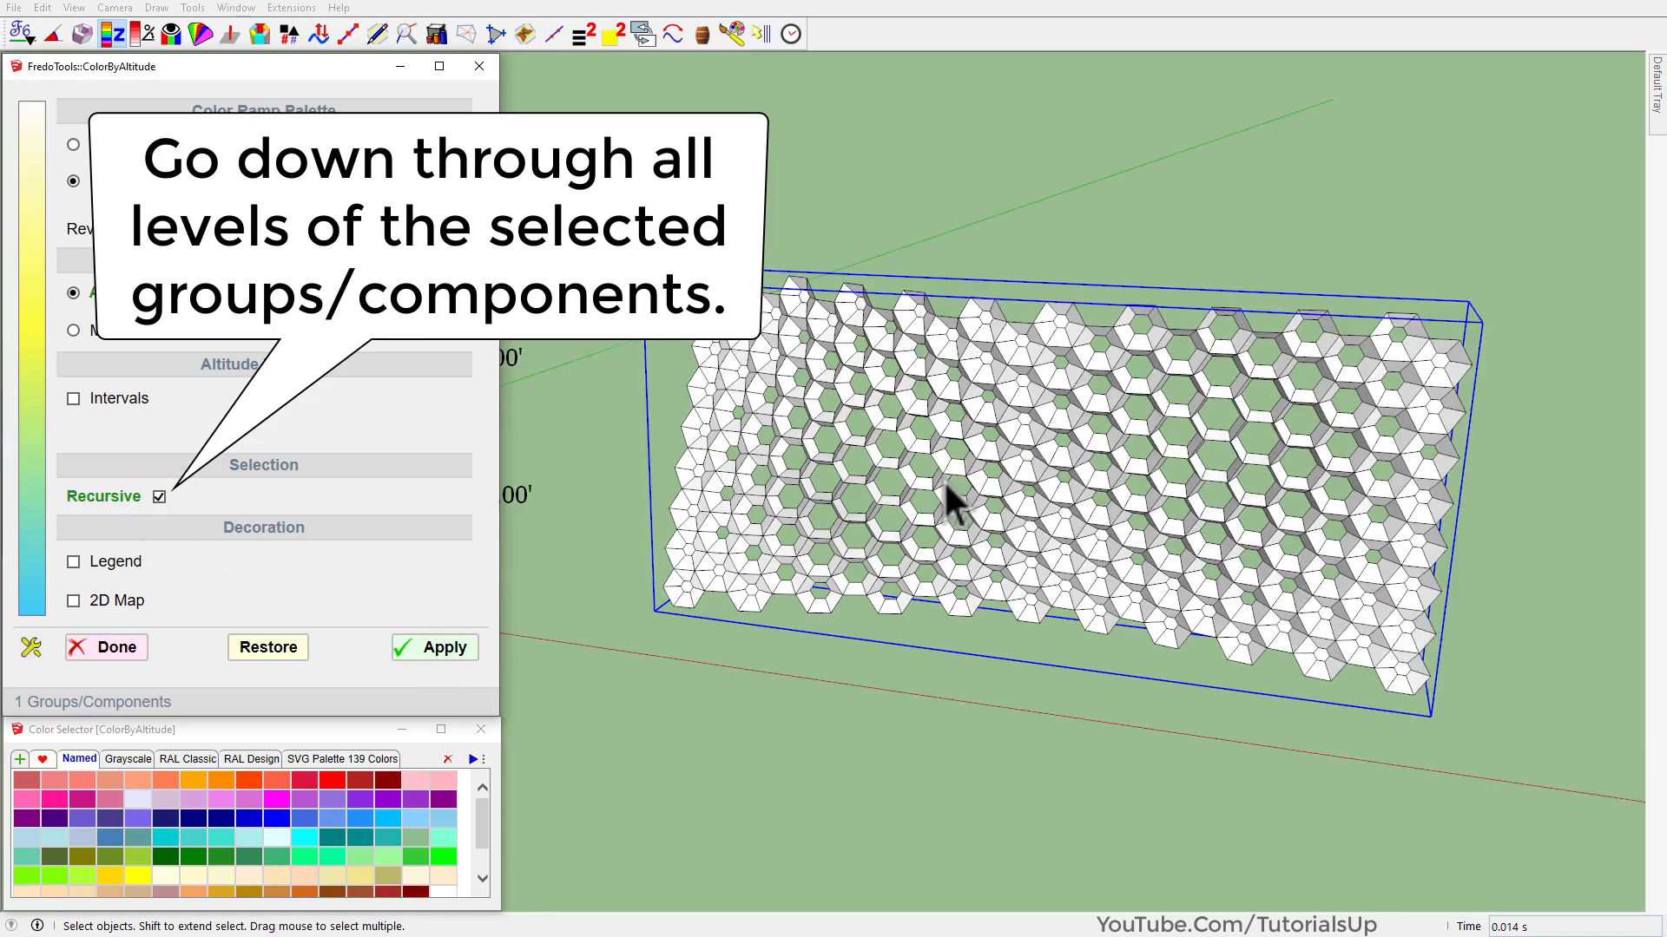
middle_drag(1134, 500, 1077, 494)
click(434, 648)
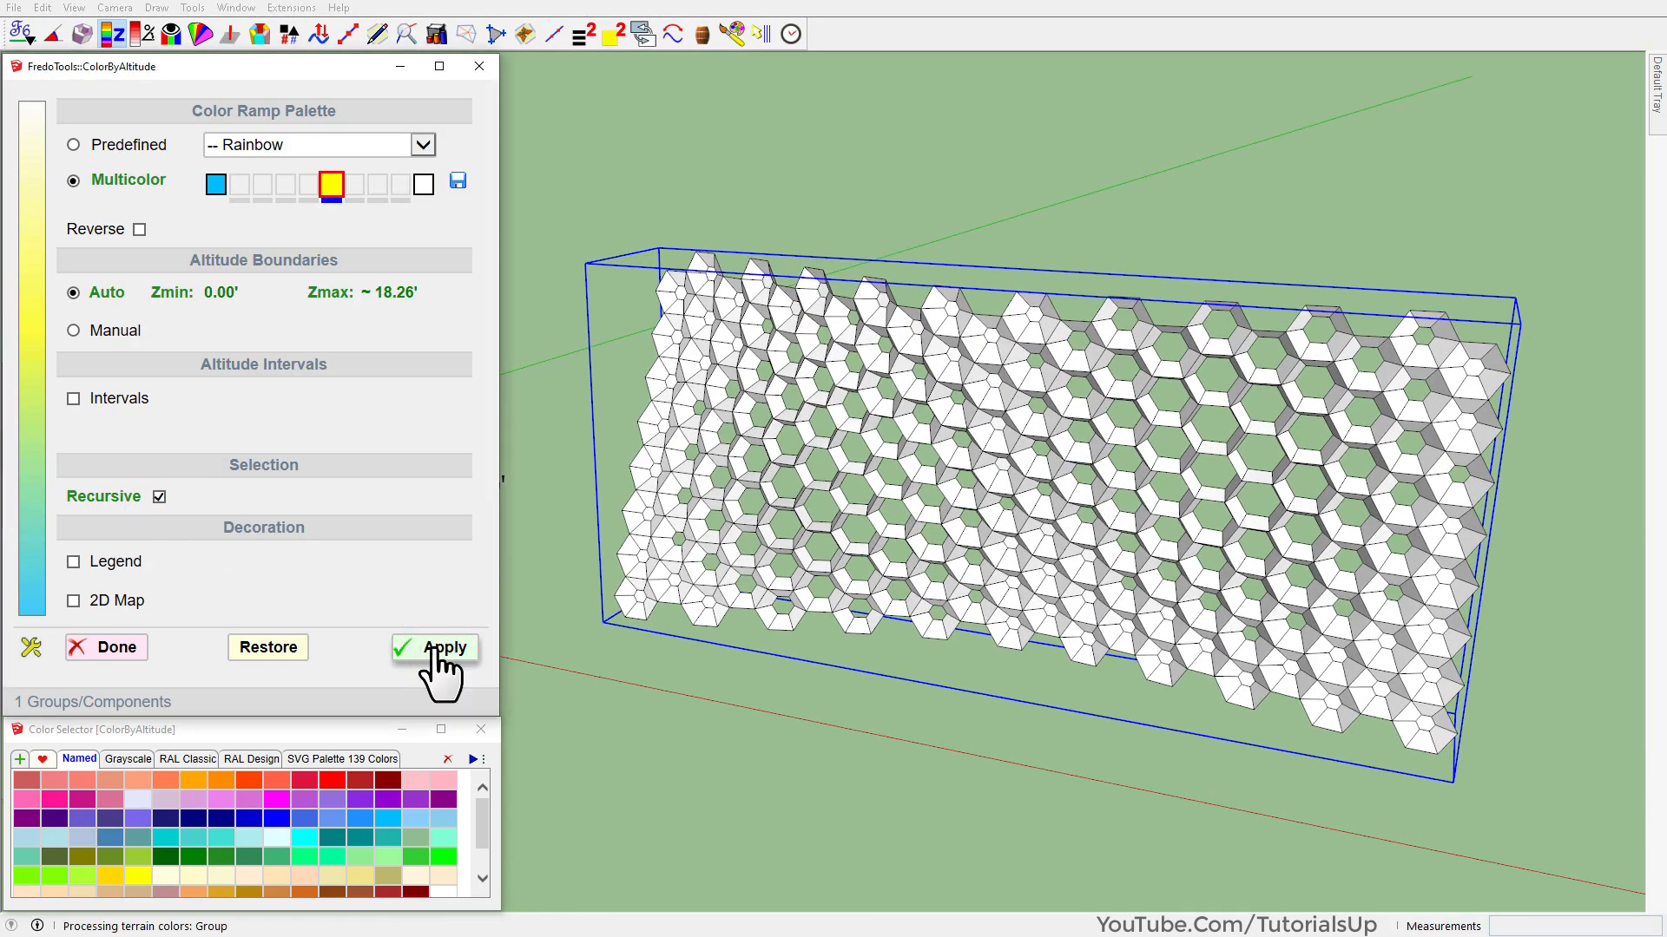
Rotate the hexagonal panel in its plane by about 24.87 degrees and reapply the gradient by altitude.
click(1051, 773)
middle_drag(1092, 739, 917, 566)
click(1208, 497)
key(m)
drag(1342, 568, 1383, 753)
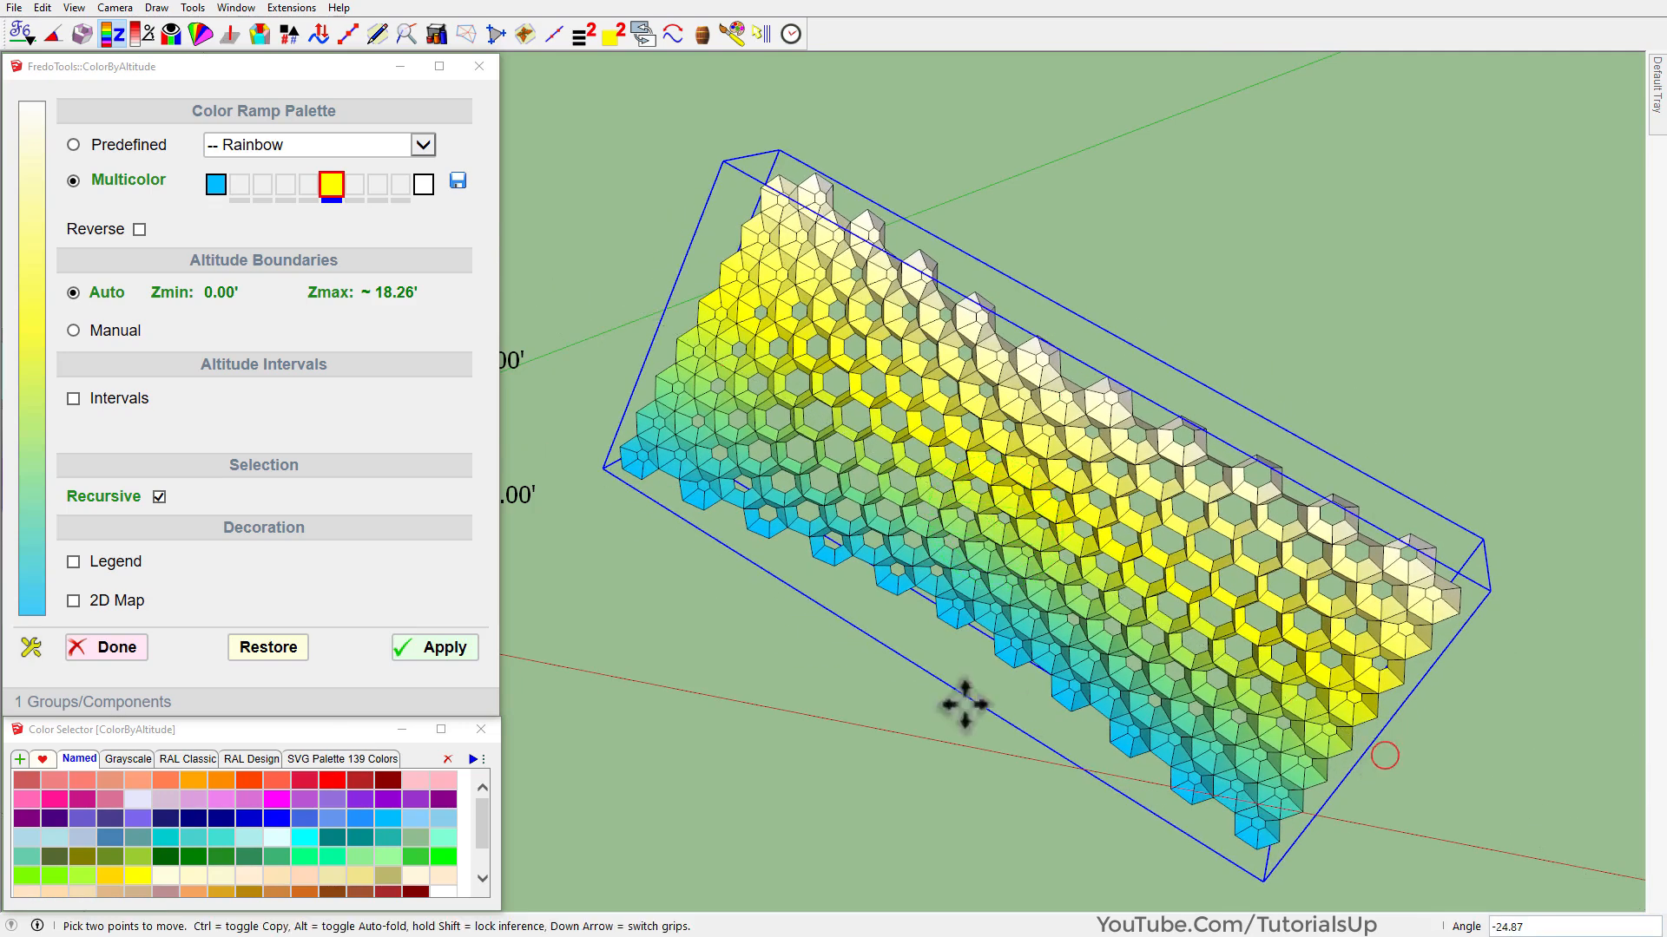
click(446, 649)
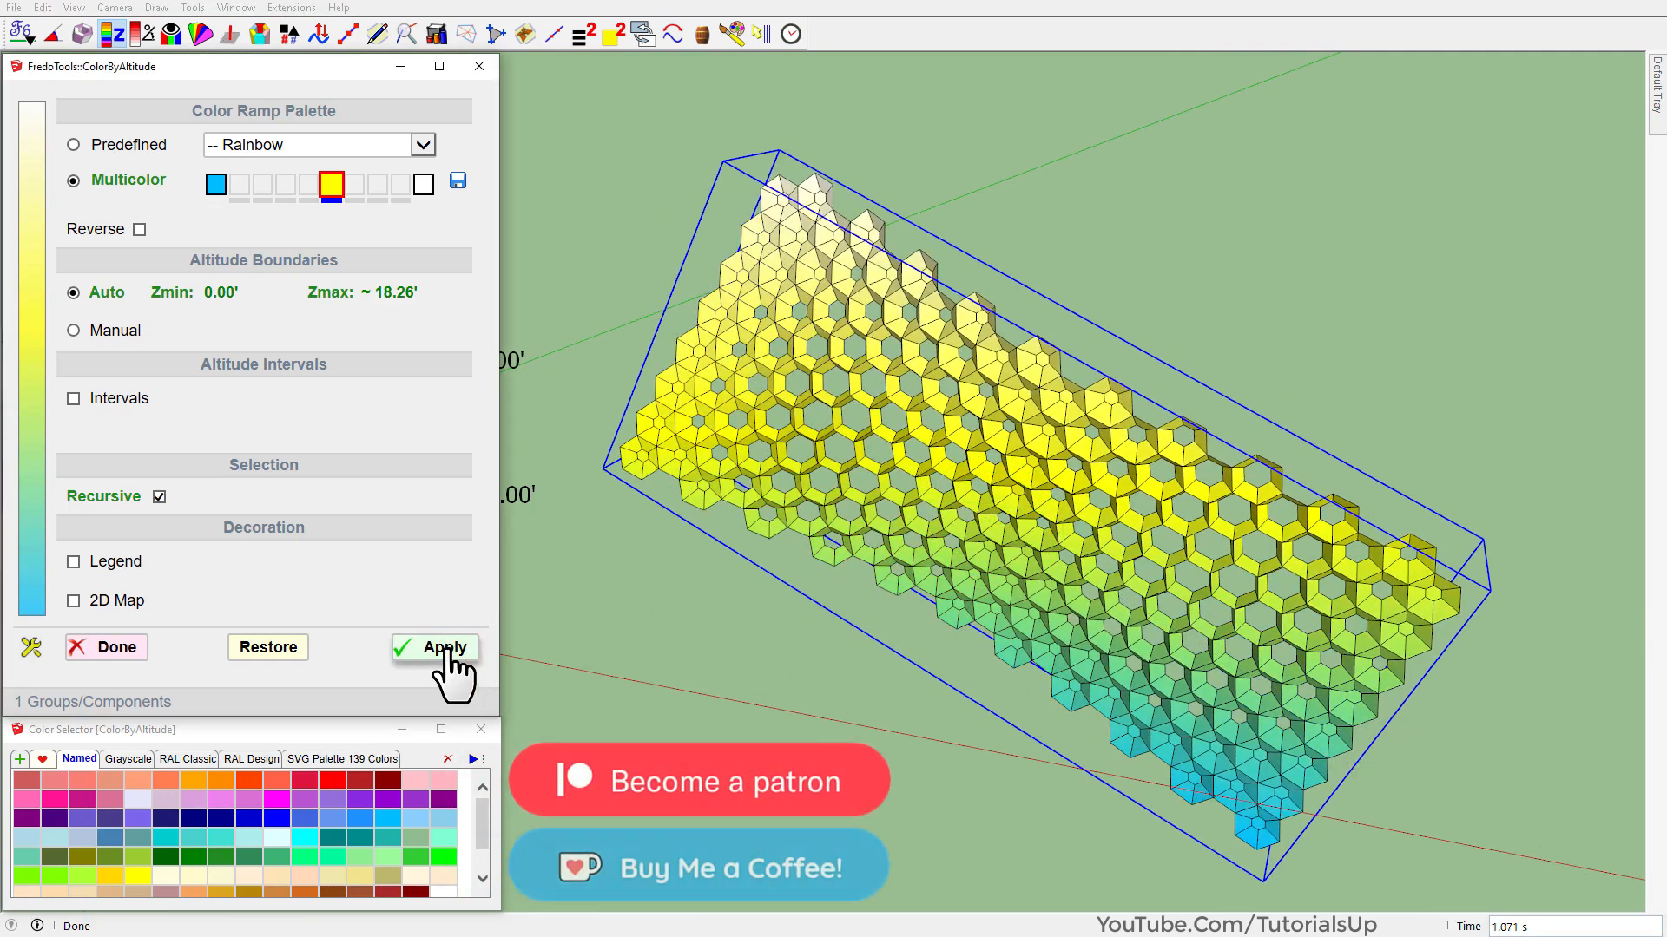
Set the high-end color of the multicolor ramp to magenta and apply it to the tilted panel.
click(423, 185)
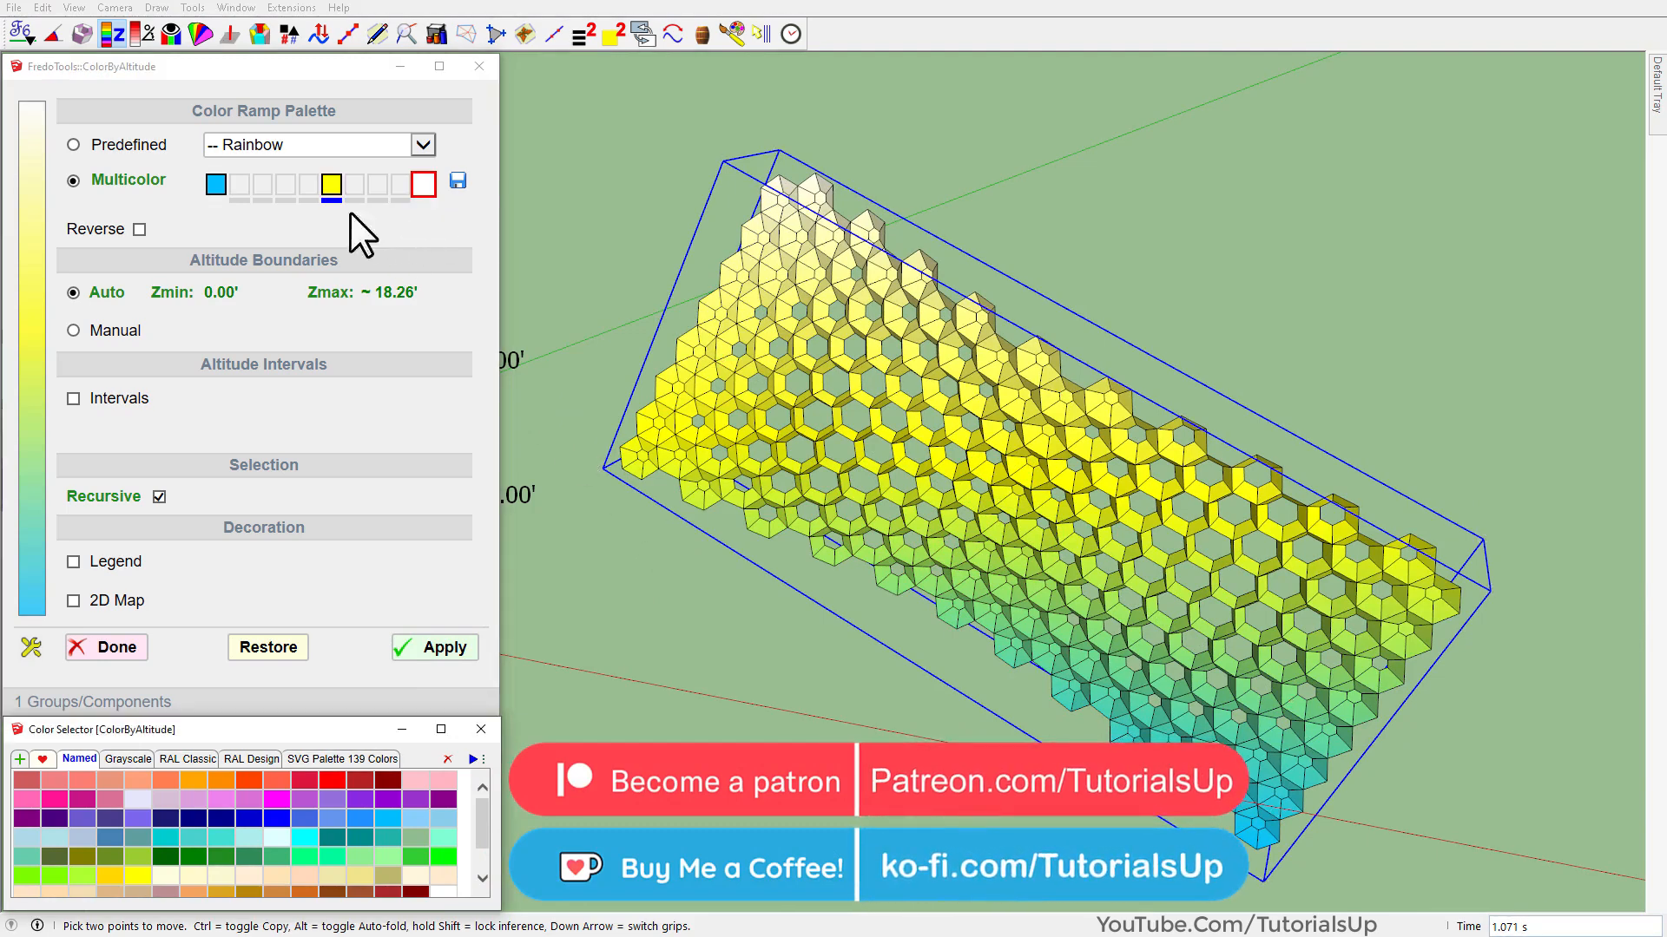
click(278, 801)
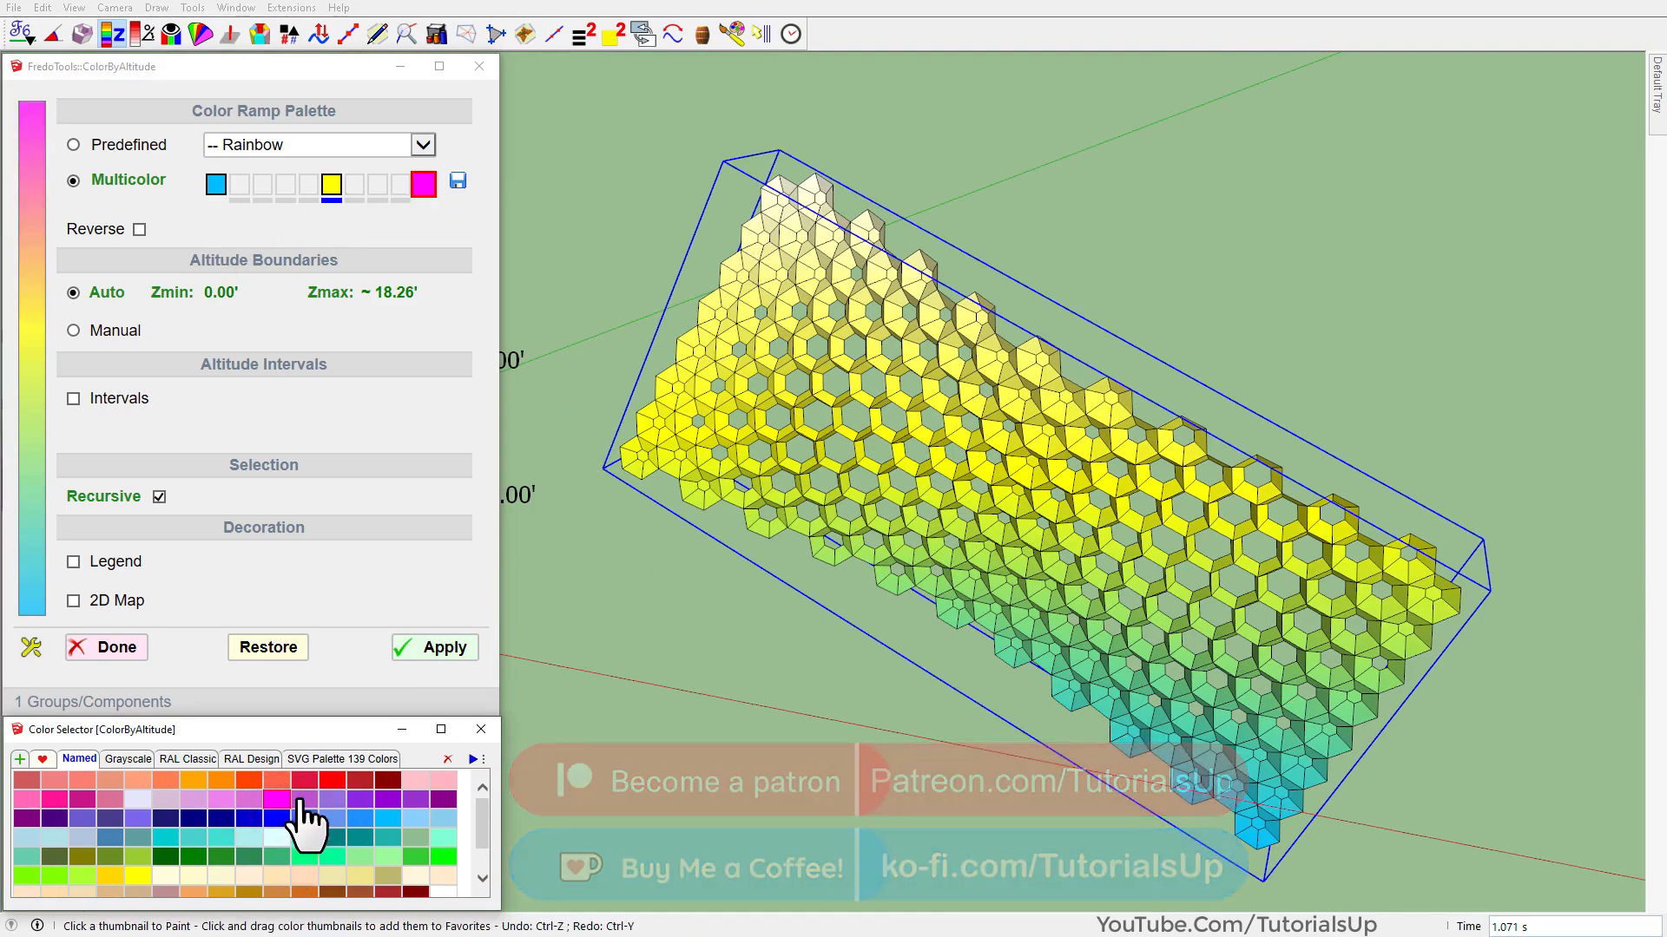
click(447, 653)
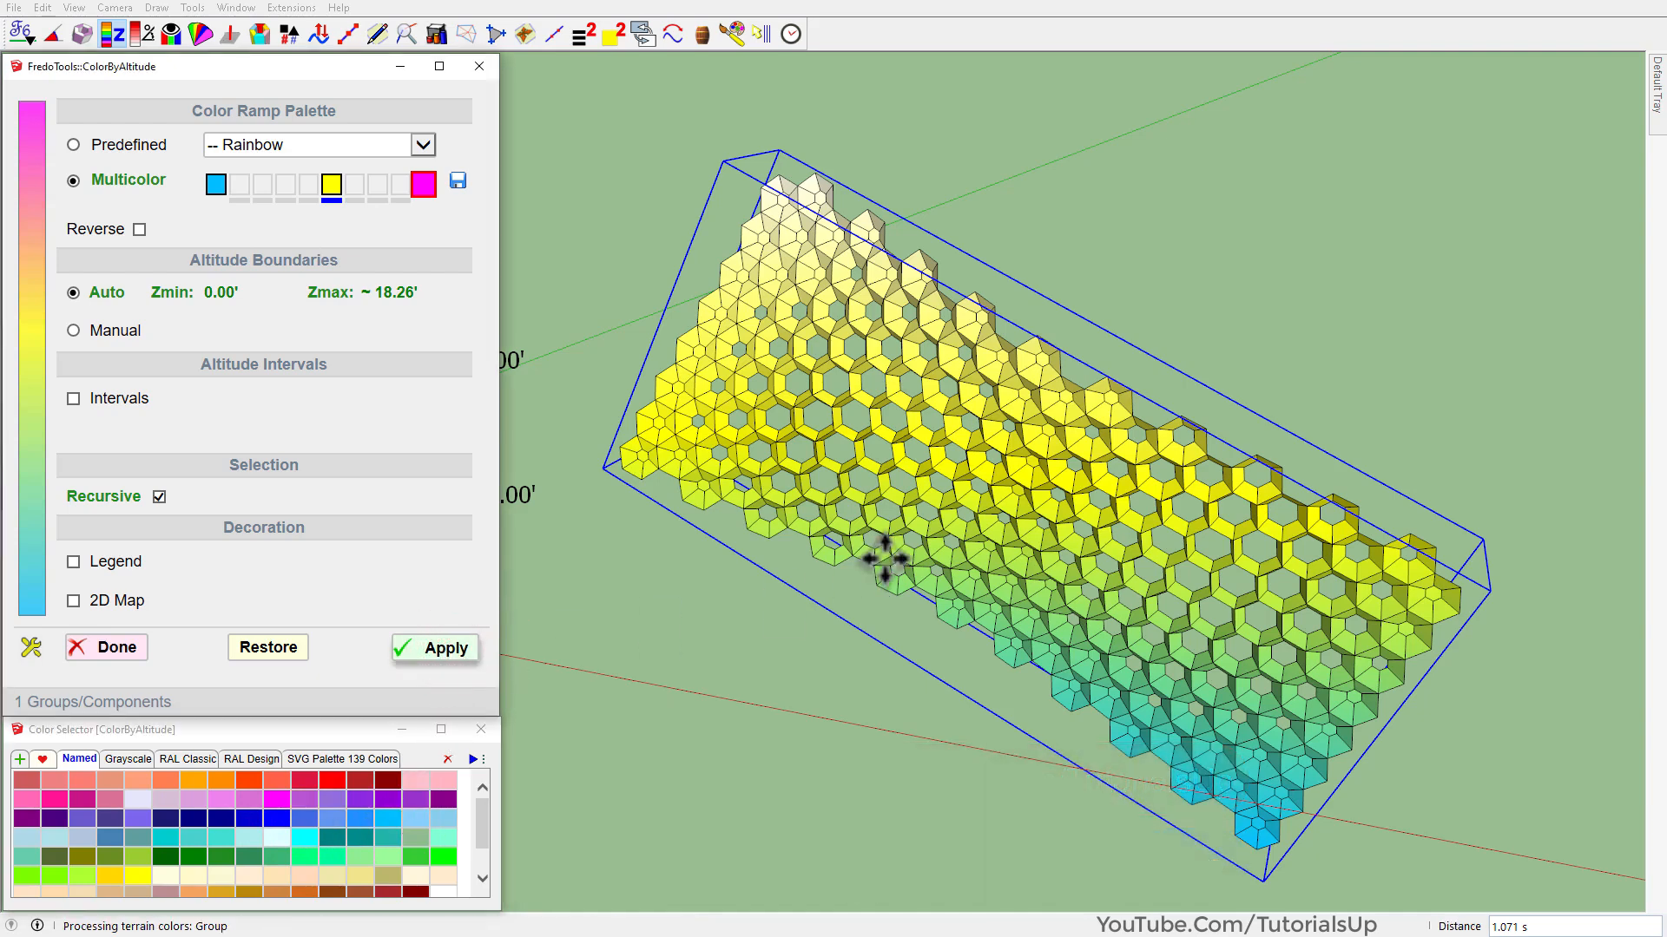
Rotate the hexagonal panel back to level, clear the selection and inspect its diagonal gradient.
middle_drag(1338, 607, 1449, 508)
key(q)
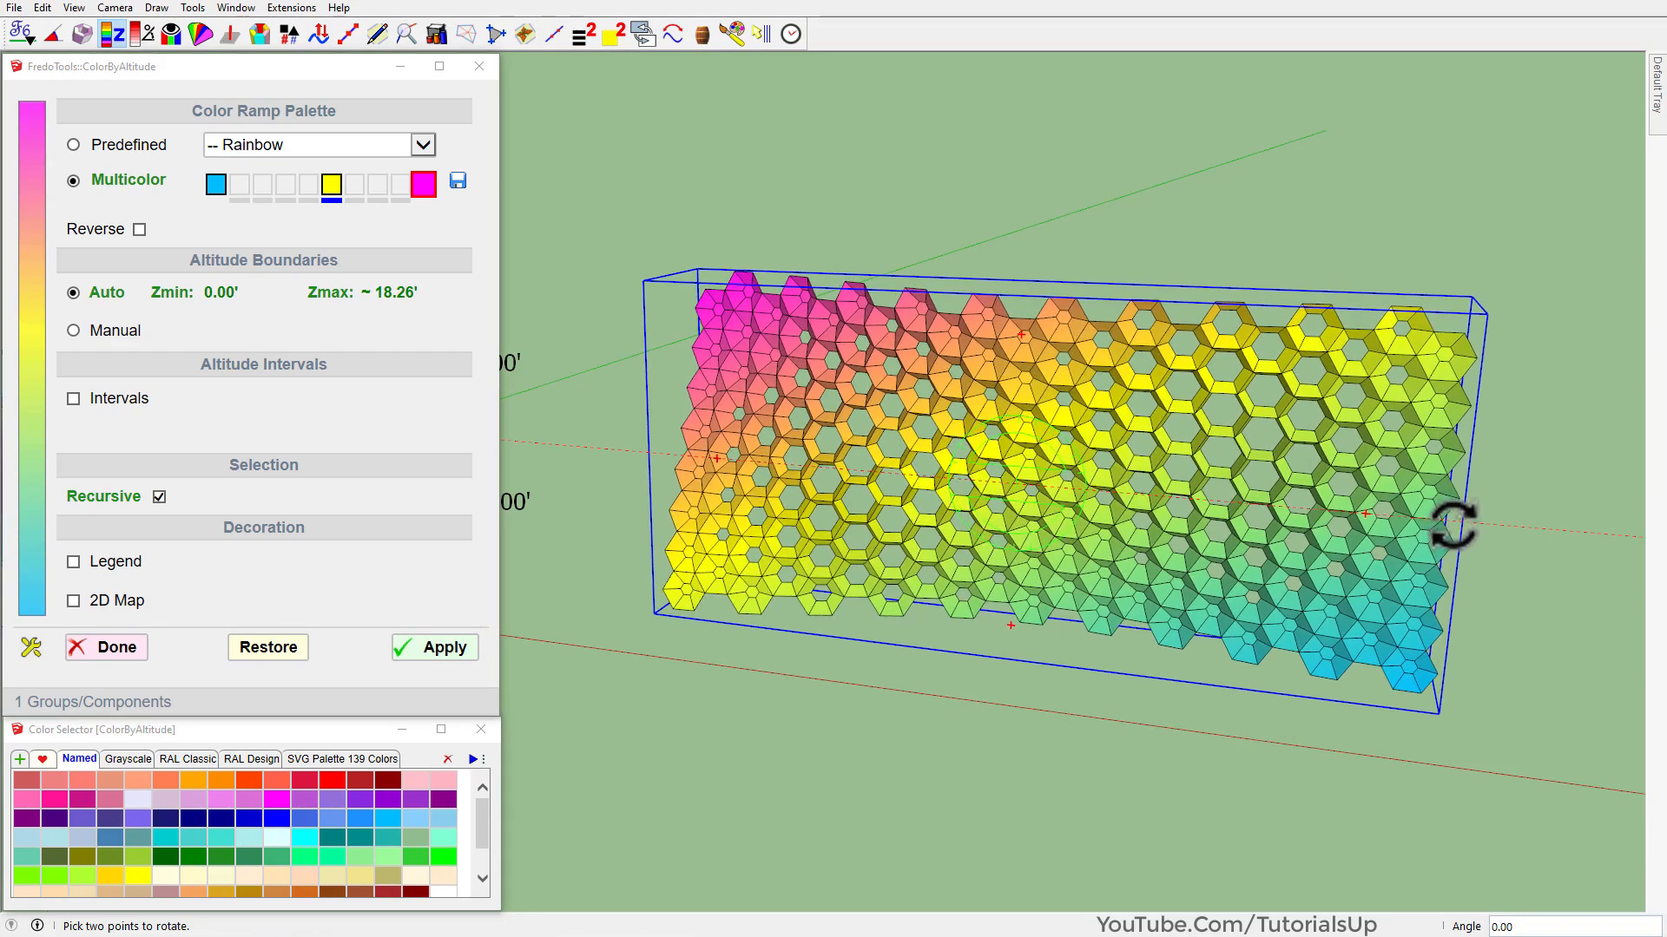
key(space)
click(1412, 758)
scroll(1090, 490, up, 4)
mouse_move(1080, 497)
middle_down()
mouse_move(1062, 521)
mouse_move(1024, 417)
mouse_move(1247, 416)
mouse_move(1592, 509)
mouse_move(1100, 495)
middle_up()
Remove the middle yellow from the multicolor ramp, set its low end to orange and its high end to white.
scroll(723, 415, down, 8)
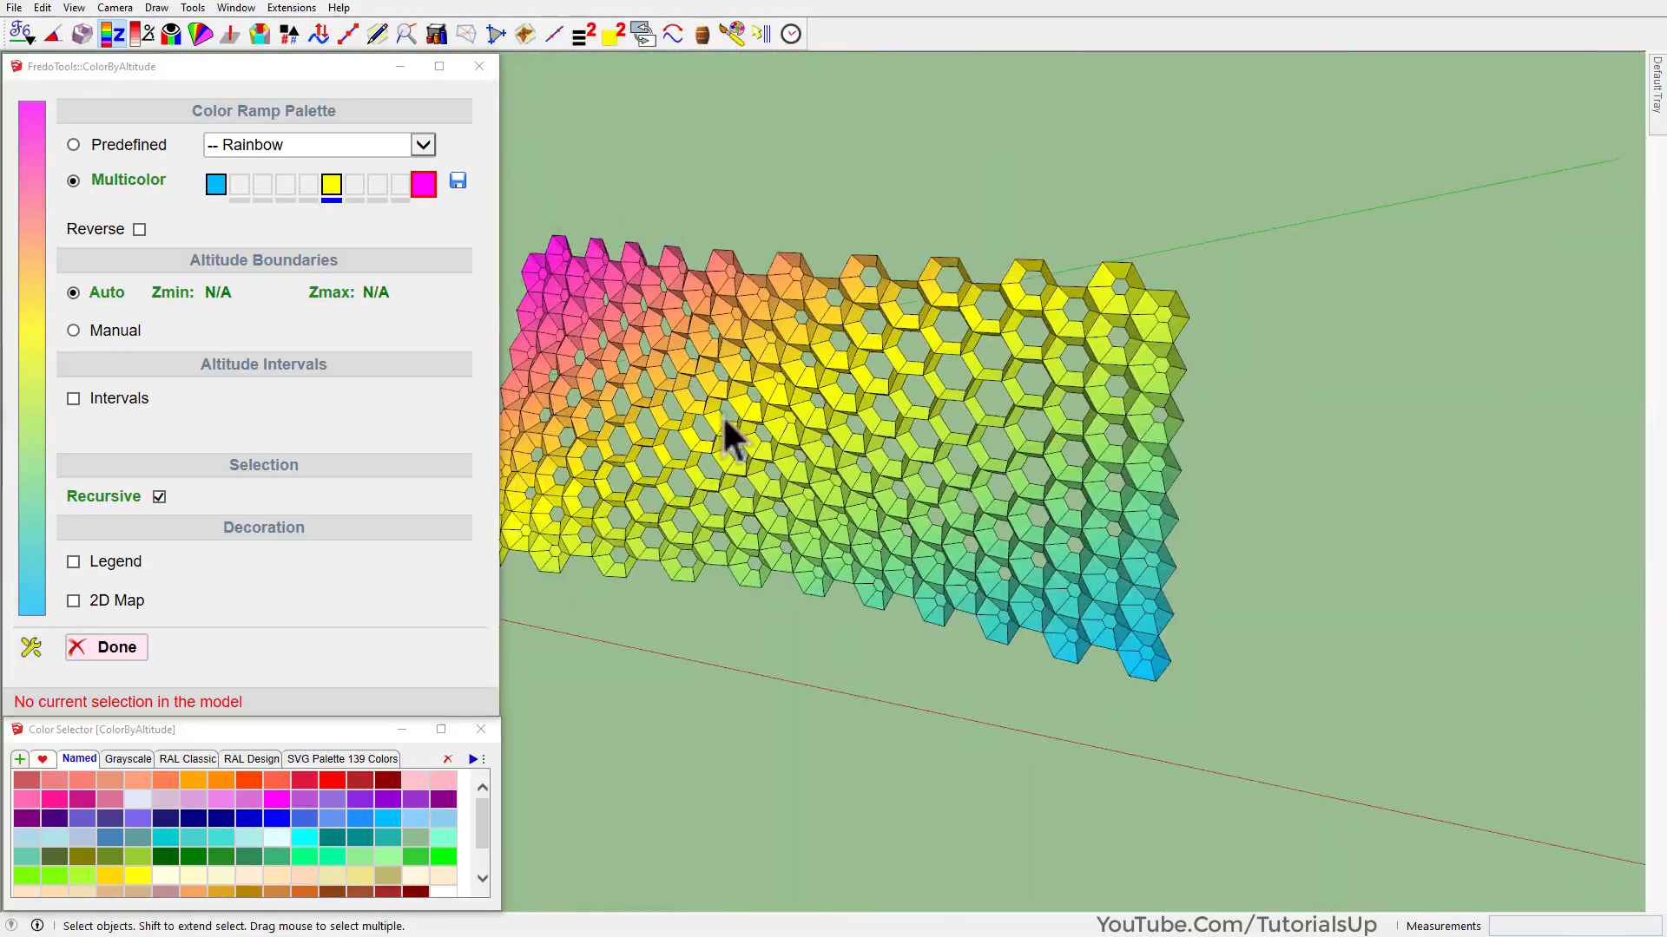
scroll(1437, 577, up, 6)
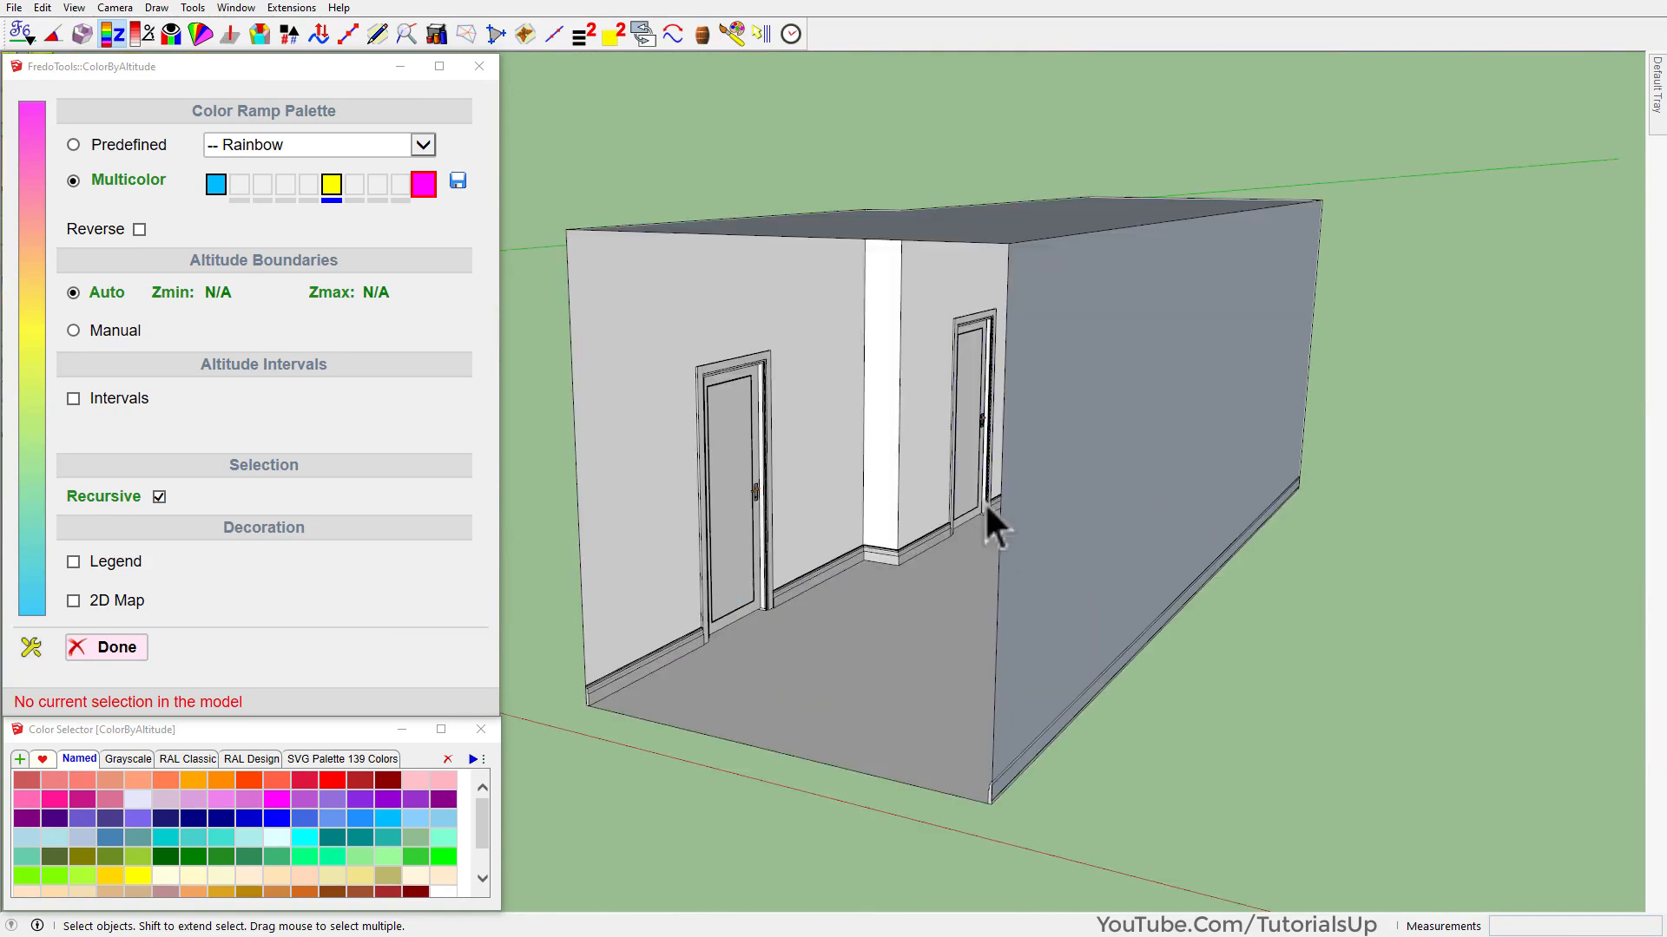
middle_drag(697, 465, 1030, 457)
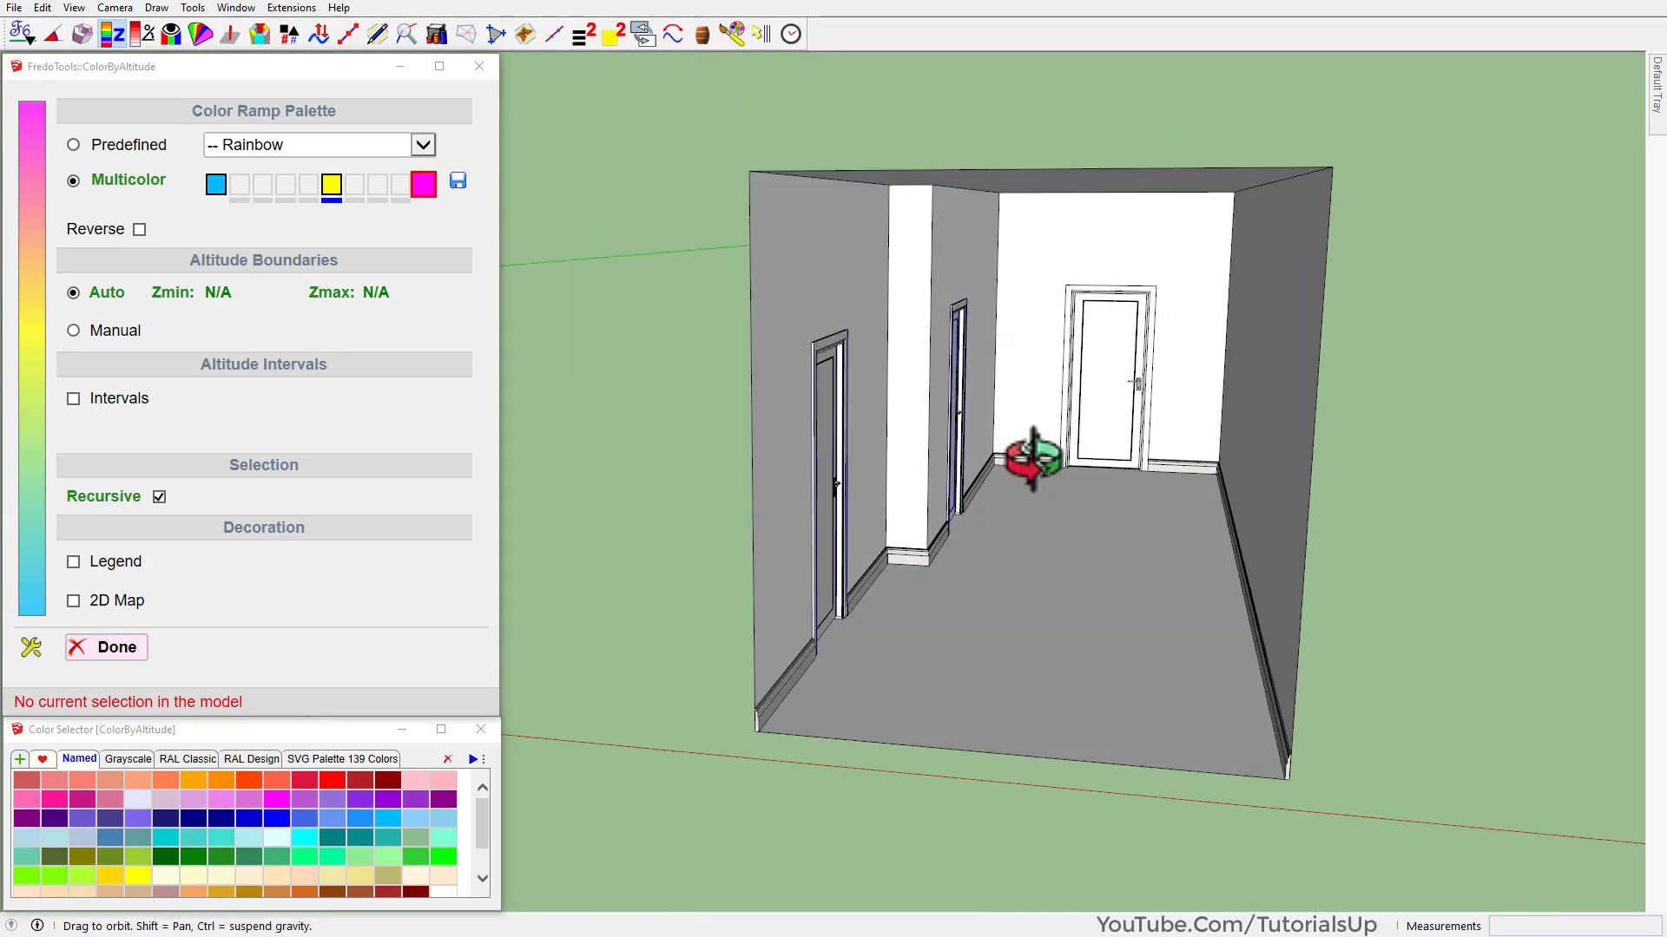
click(331, 201)
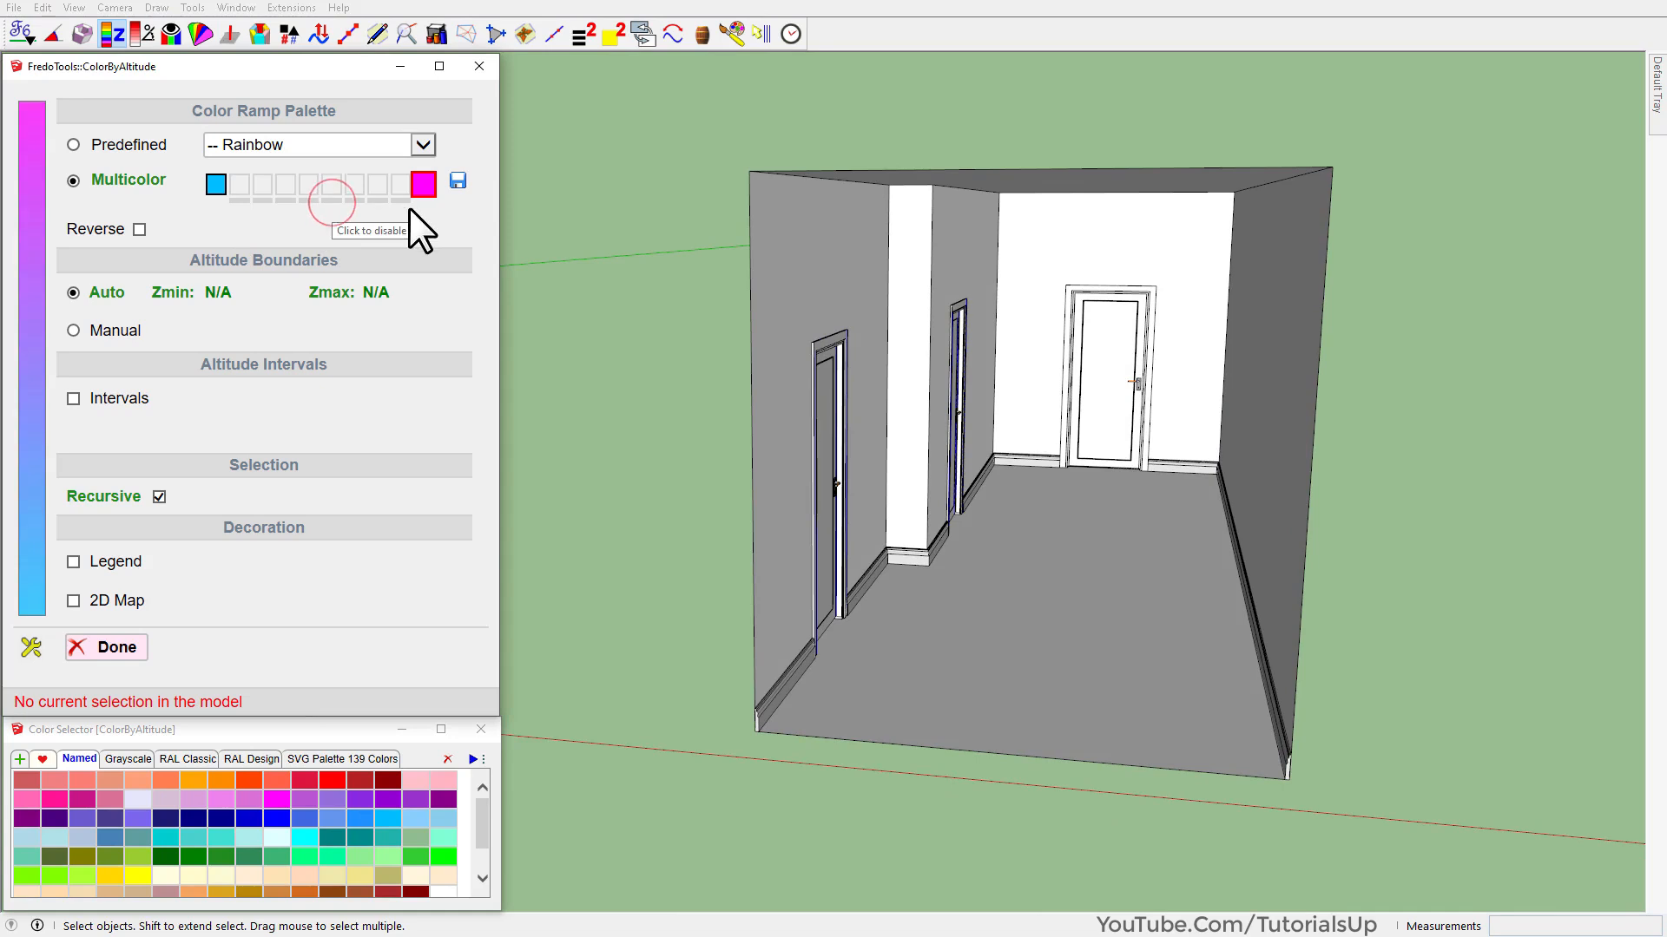
click(215, 184)
click(221, 779)
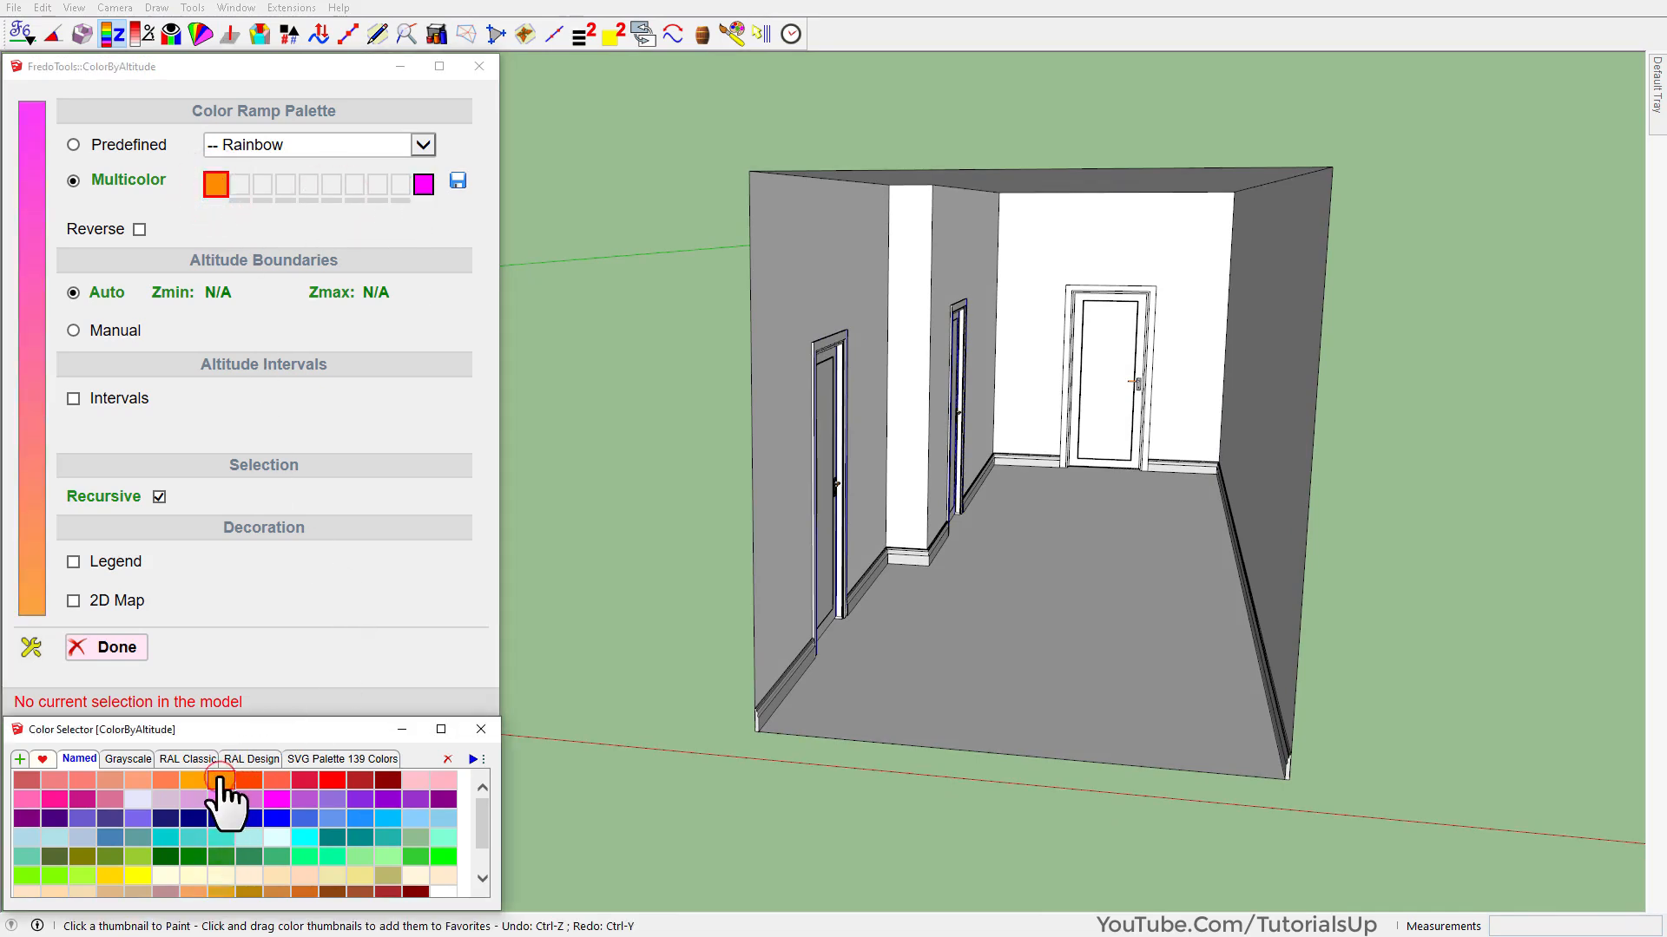
click(426, 188)
click(129, 759)
click(27, 780)
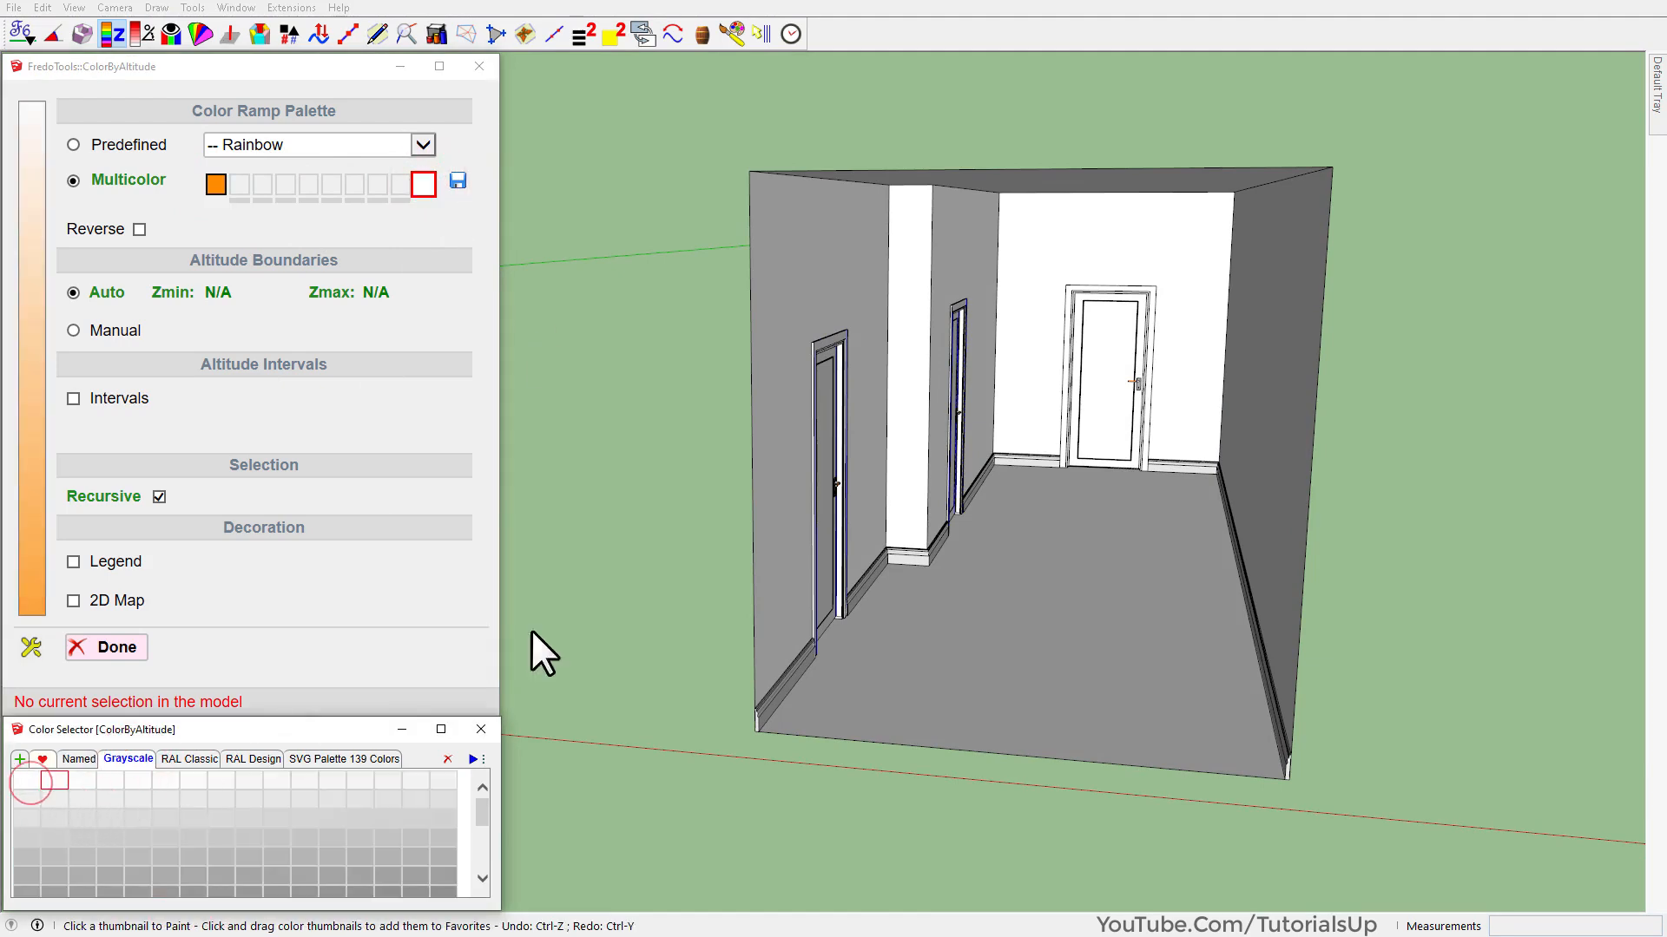
Select the corridor walls, enable 1.50' altitude intervals, apply the orange-to-white bands and clear the selection.
middle_drag(1207, 260, 1281, 245)
drag(793, 238, 781, 236)
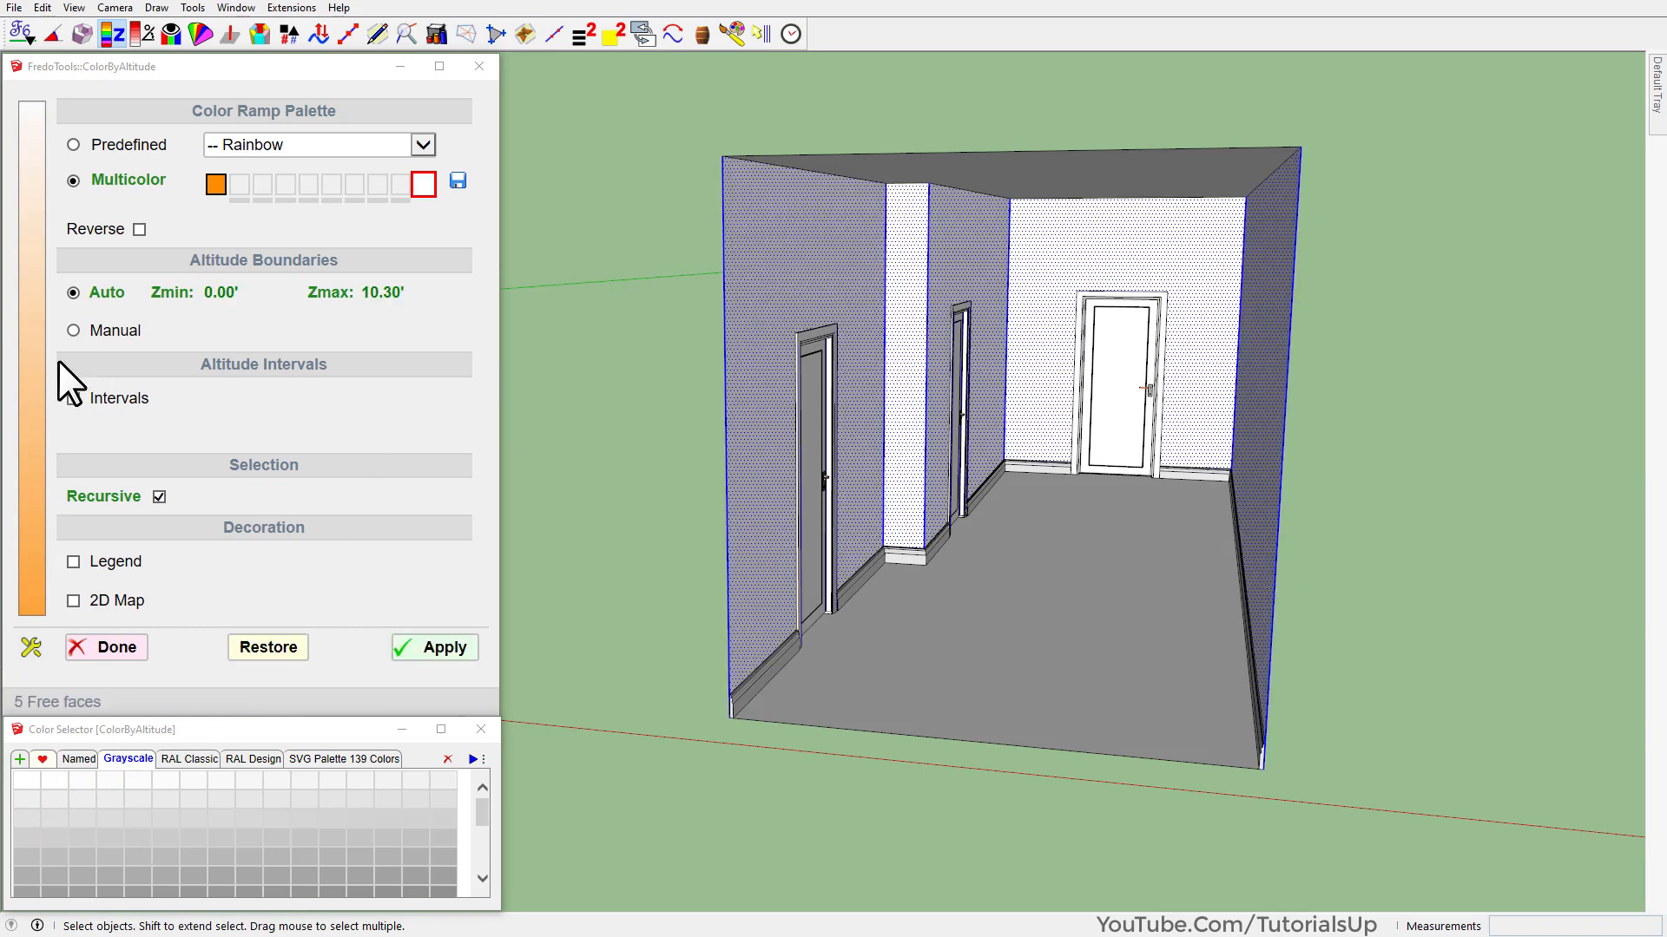
click(73, 399)
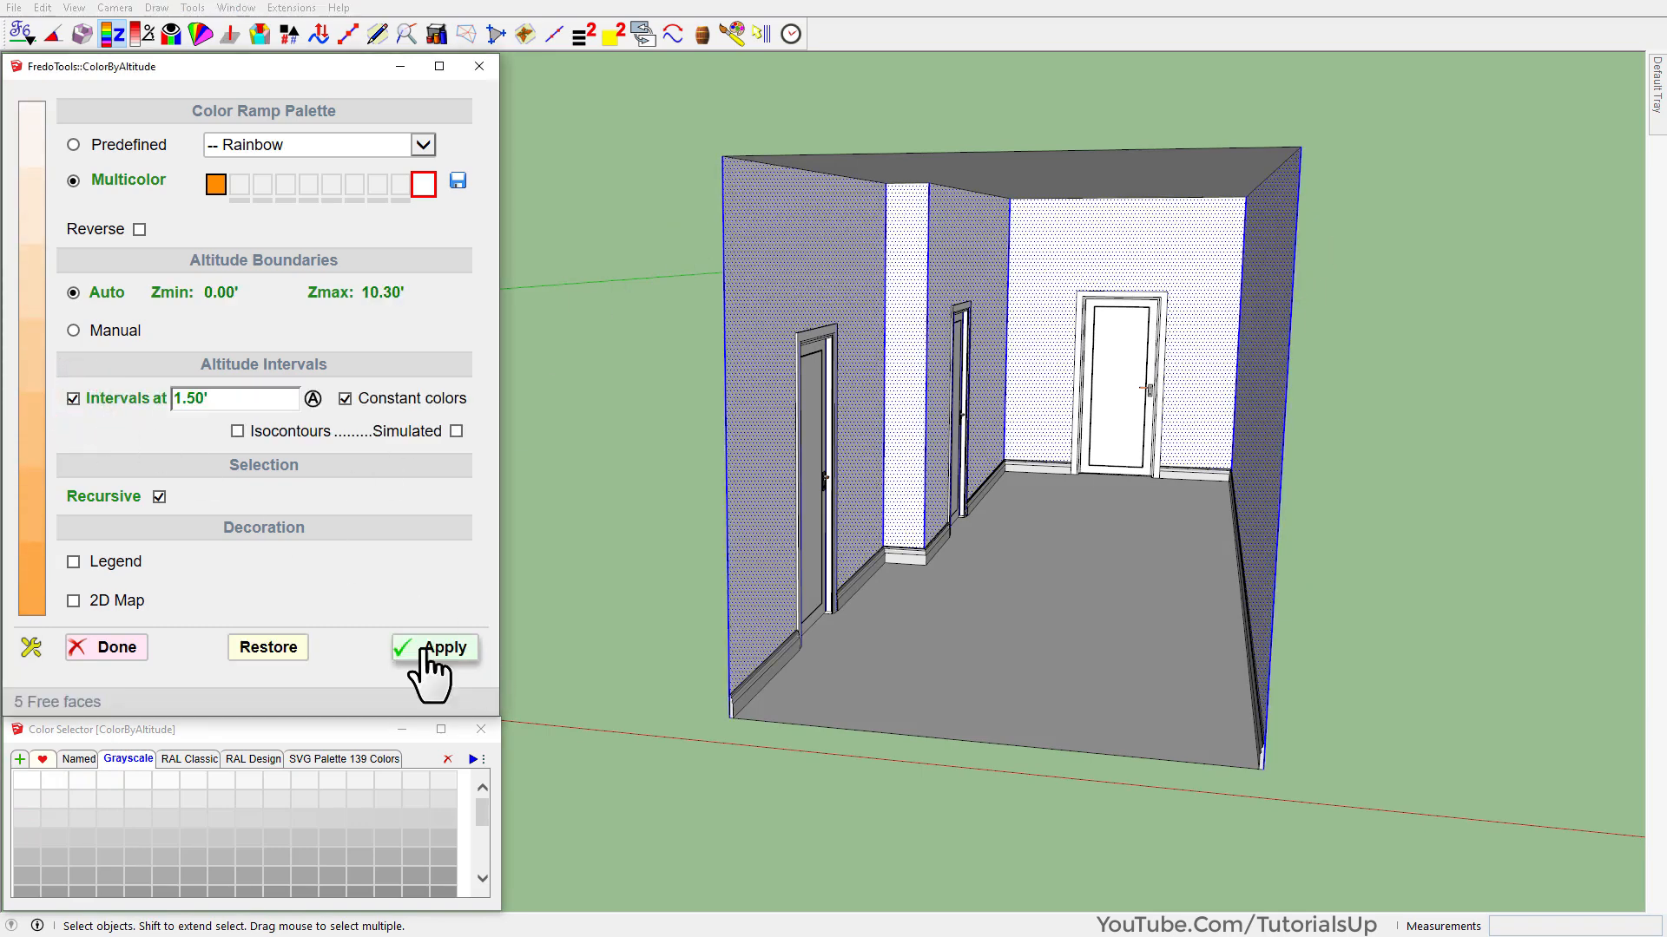
click(430, 651)
middle_drag(938, 373, 916, 362)
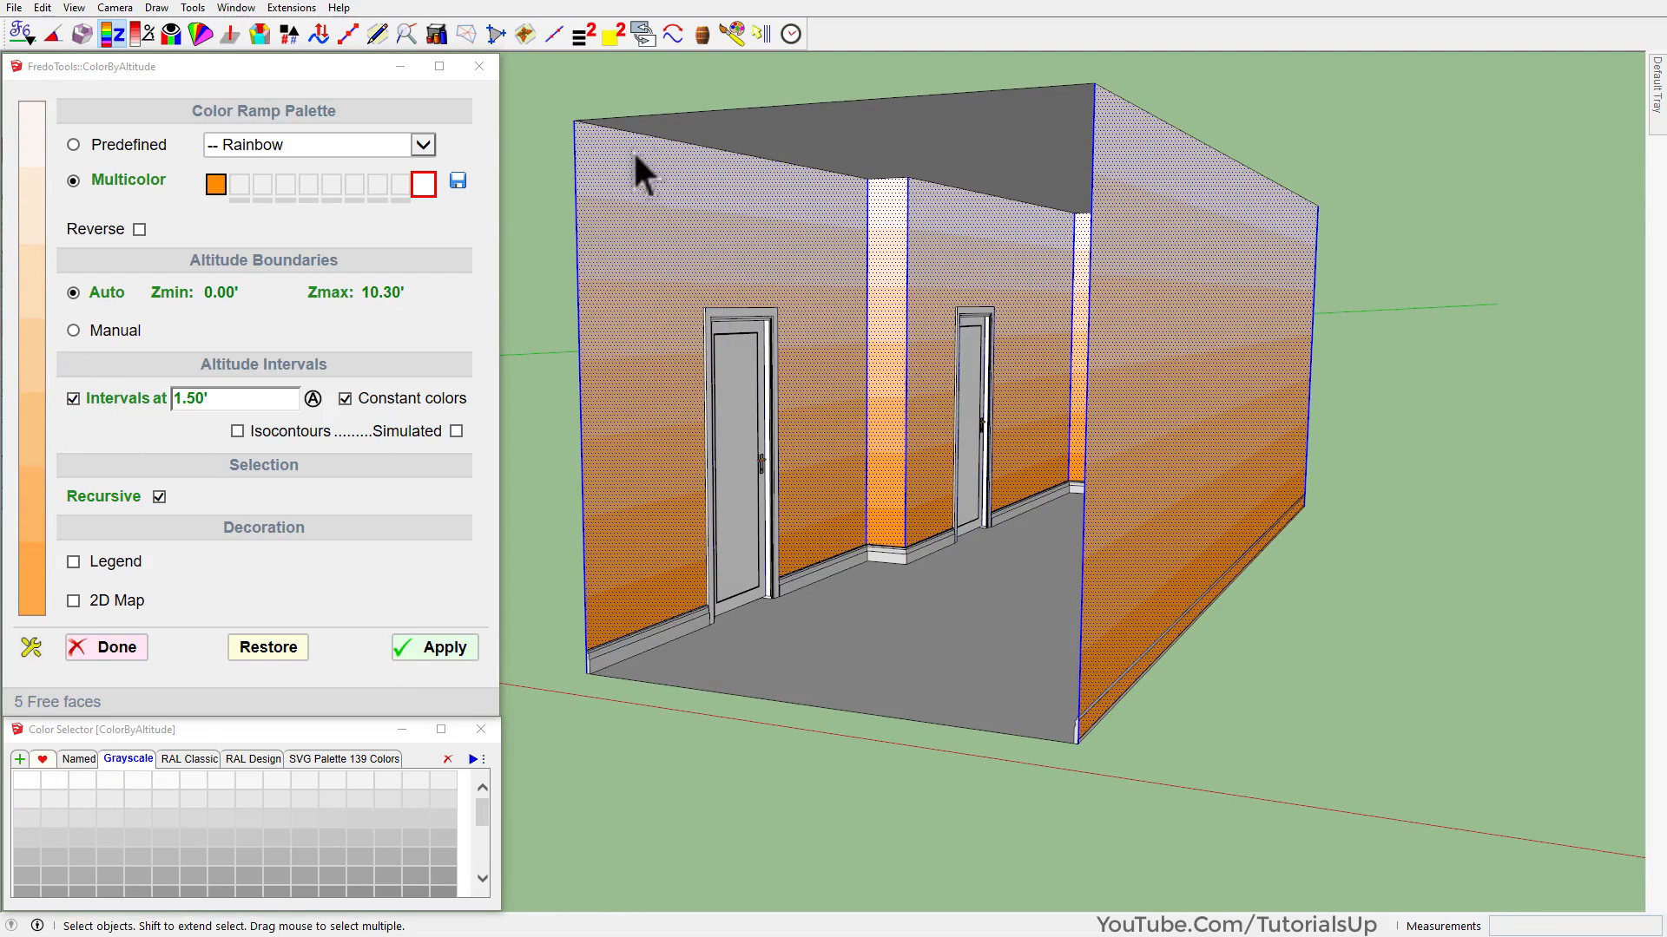
click(523, 237)
Turn off face shading to view the corridor's orange bands in uniform color on all walls.
scroll(1298, 414, up, 5)
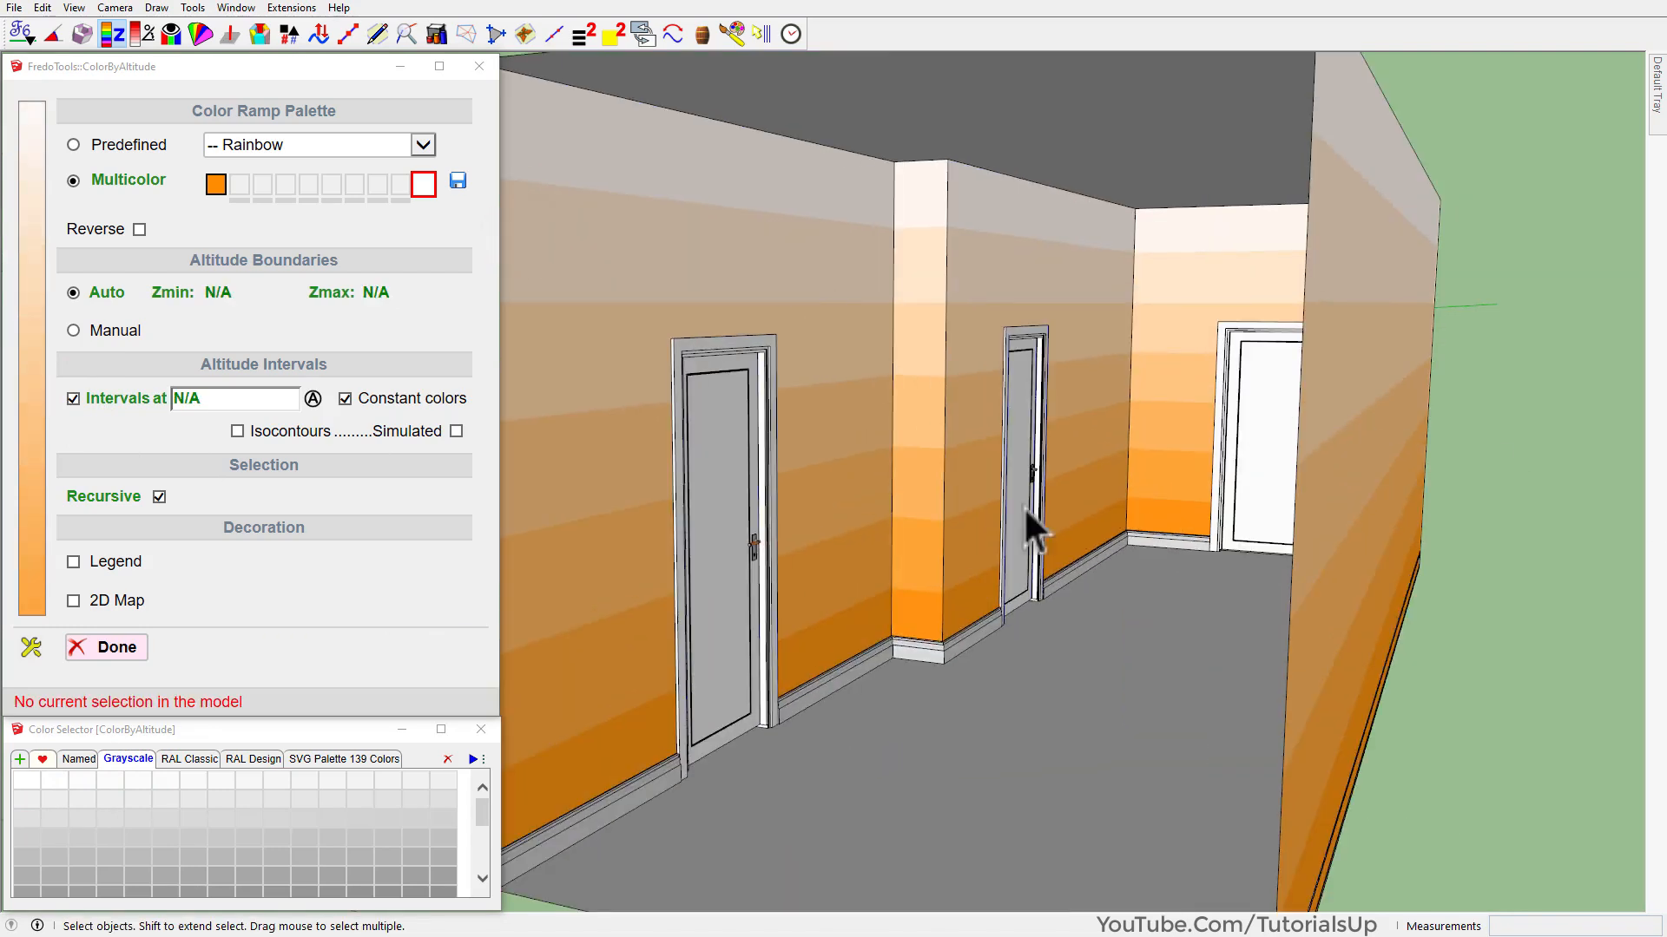
scroll(1106, 503, up, 3)
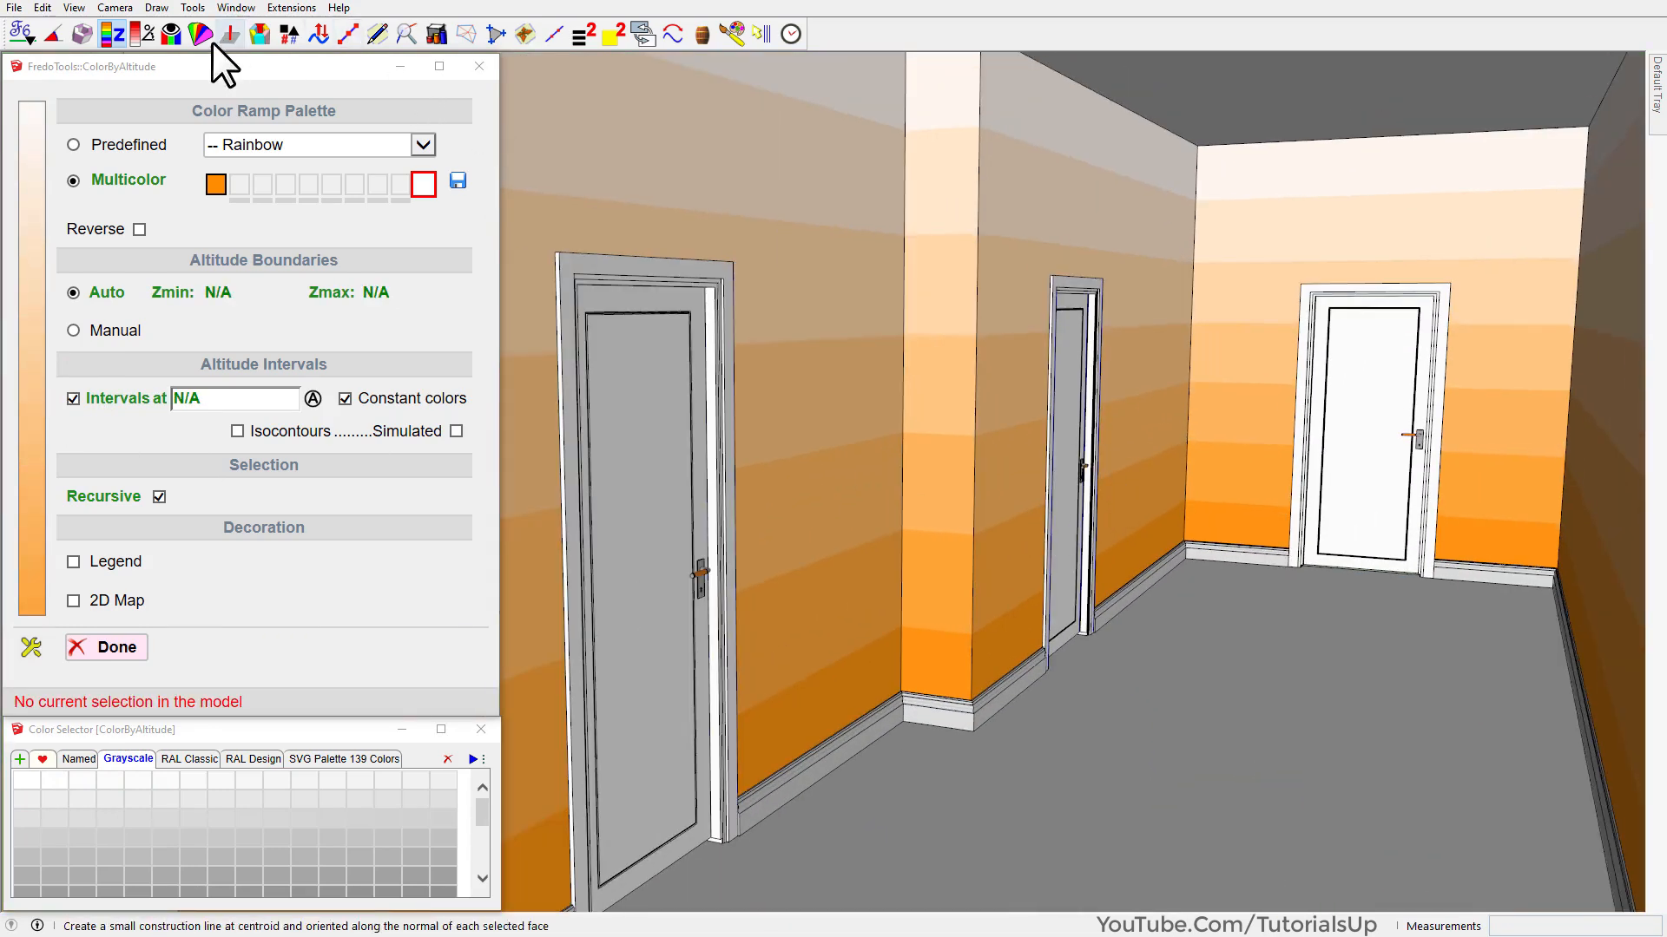
click(169, 35)
scroll(1158, 473, down, 3)
middle_drag(1112, 481, 1193, 461)
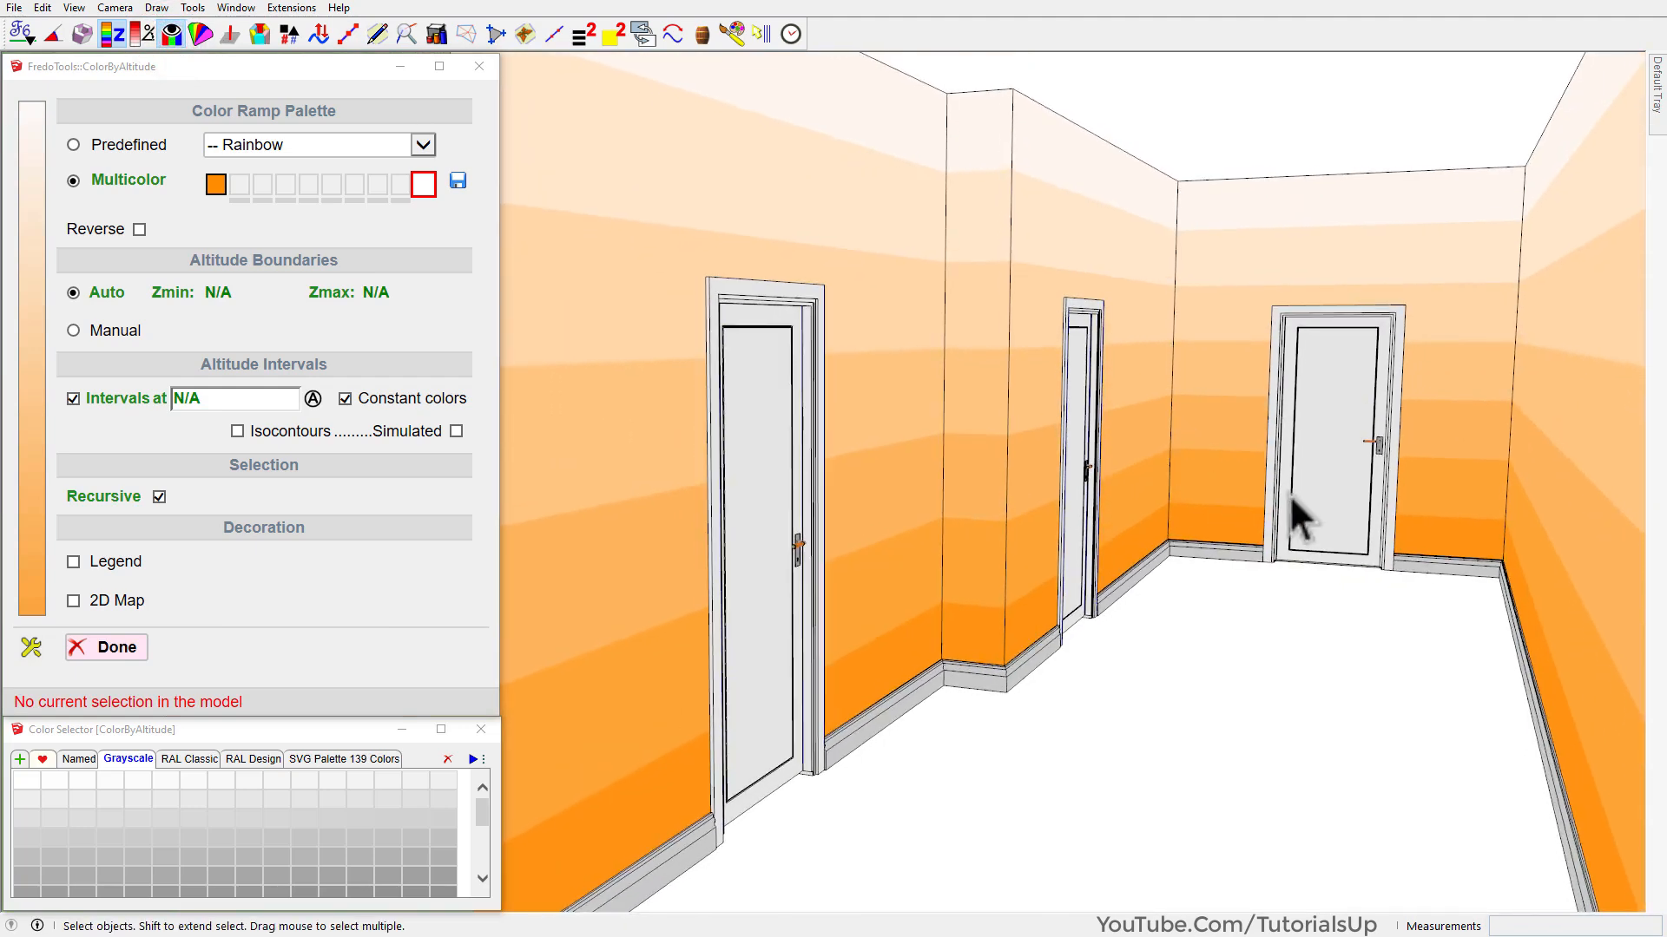
Examine the unshaded gradients on the corridor and neighbouring models, and restore the face shading.
scroll(1288, 493, down, 10)
scroll(1345, 574, down, 2)
scroll(633, 532, up, 10)
scroll(646, 505, down, 8)
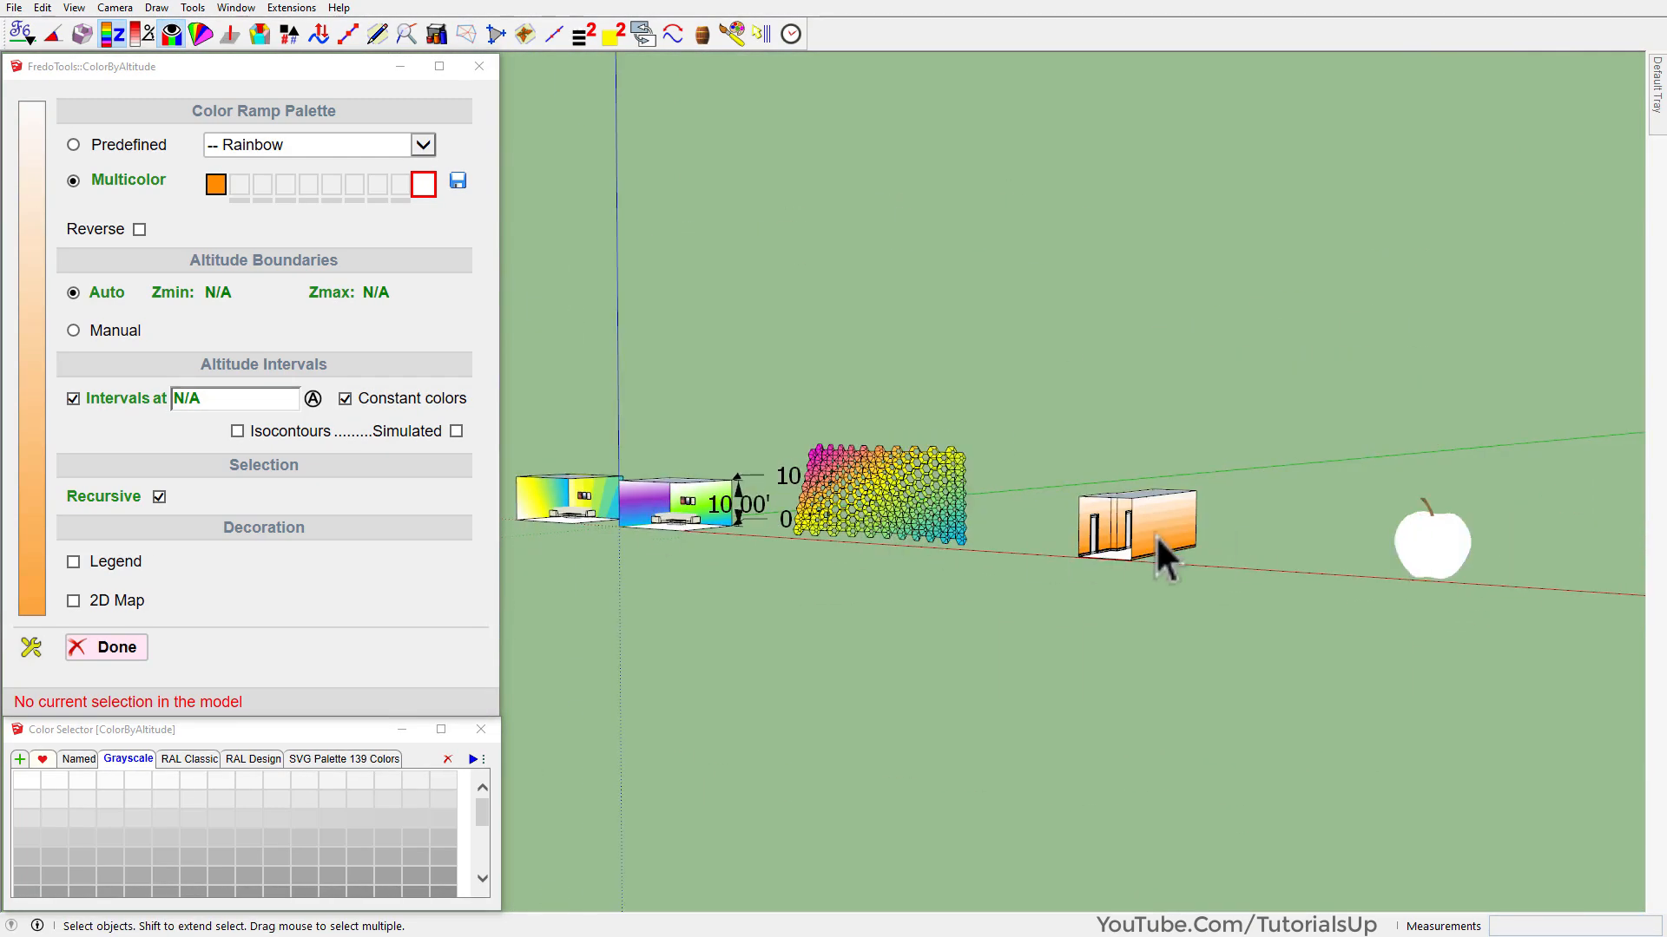
scroll(1098, 556, up, 10)
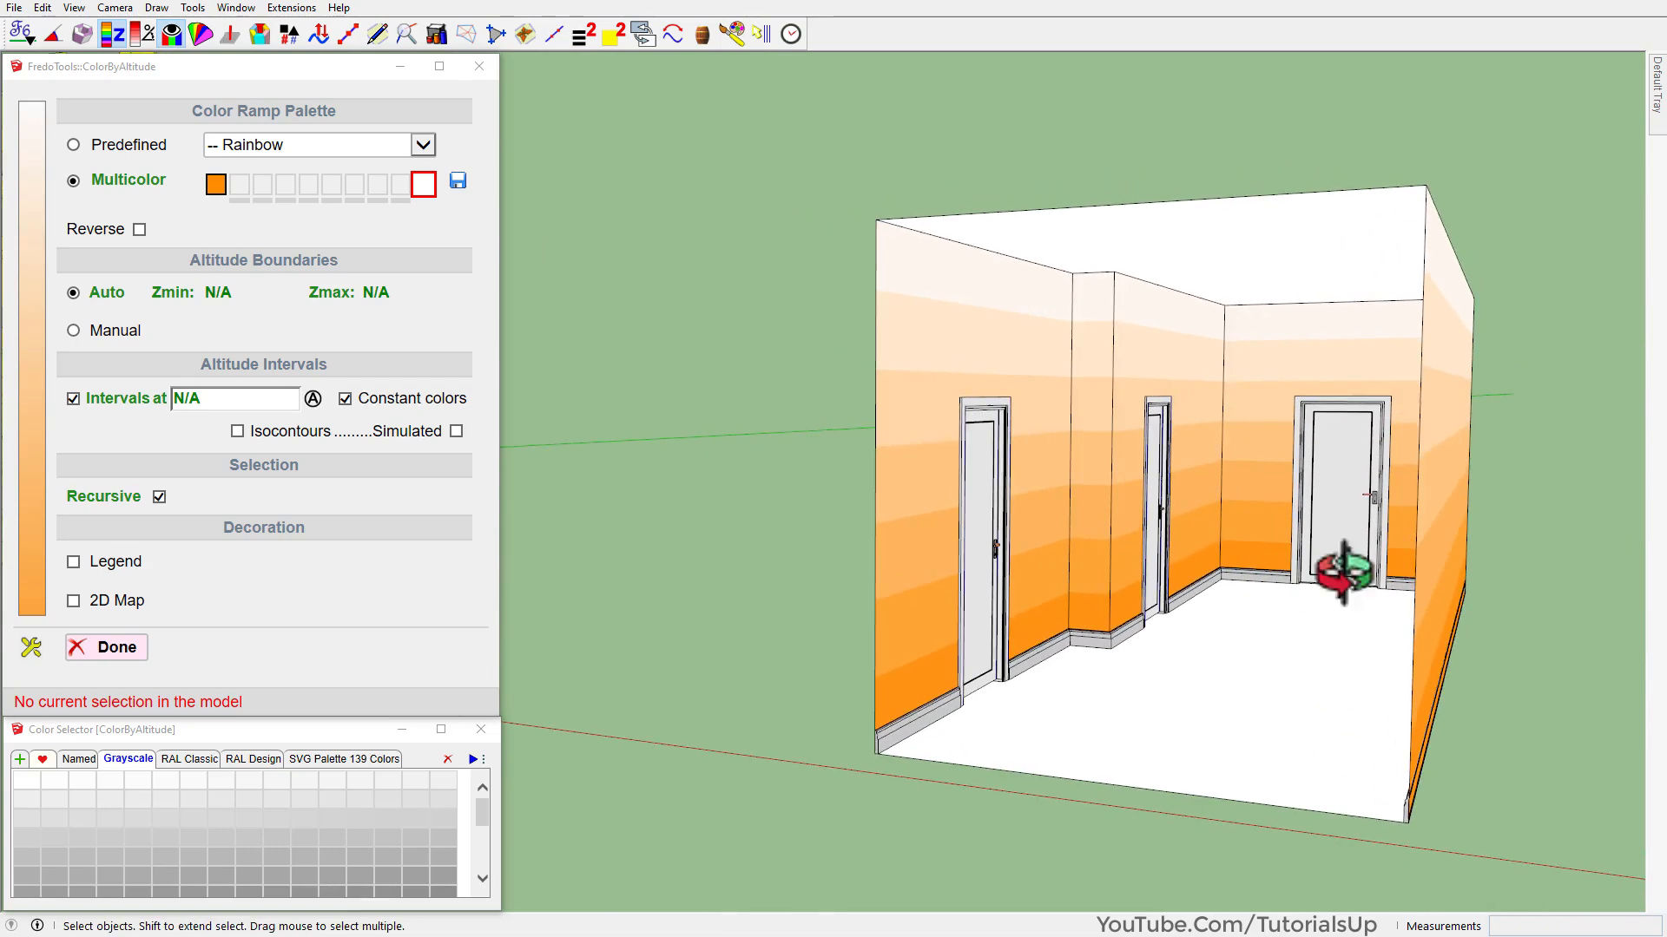
middle_drag(1359, 604, 1381, 587)
scroll(1175, 502, up, 5)
middle_drag(1164, 513, 1057, 480)
scroll(950, 509, up, 4)
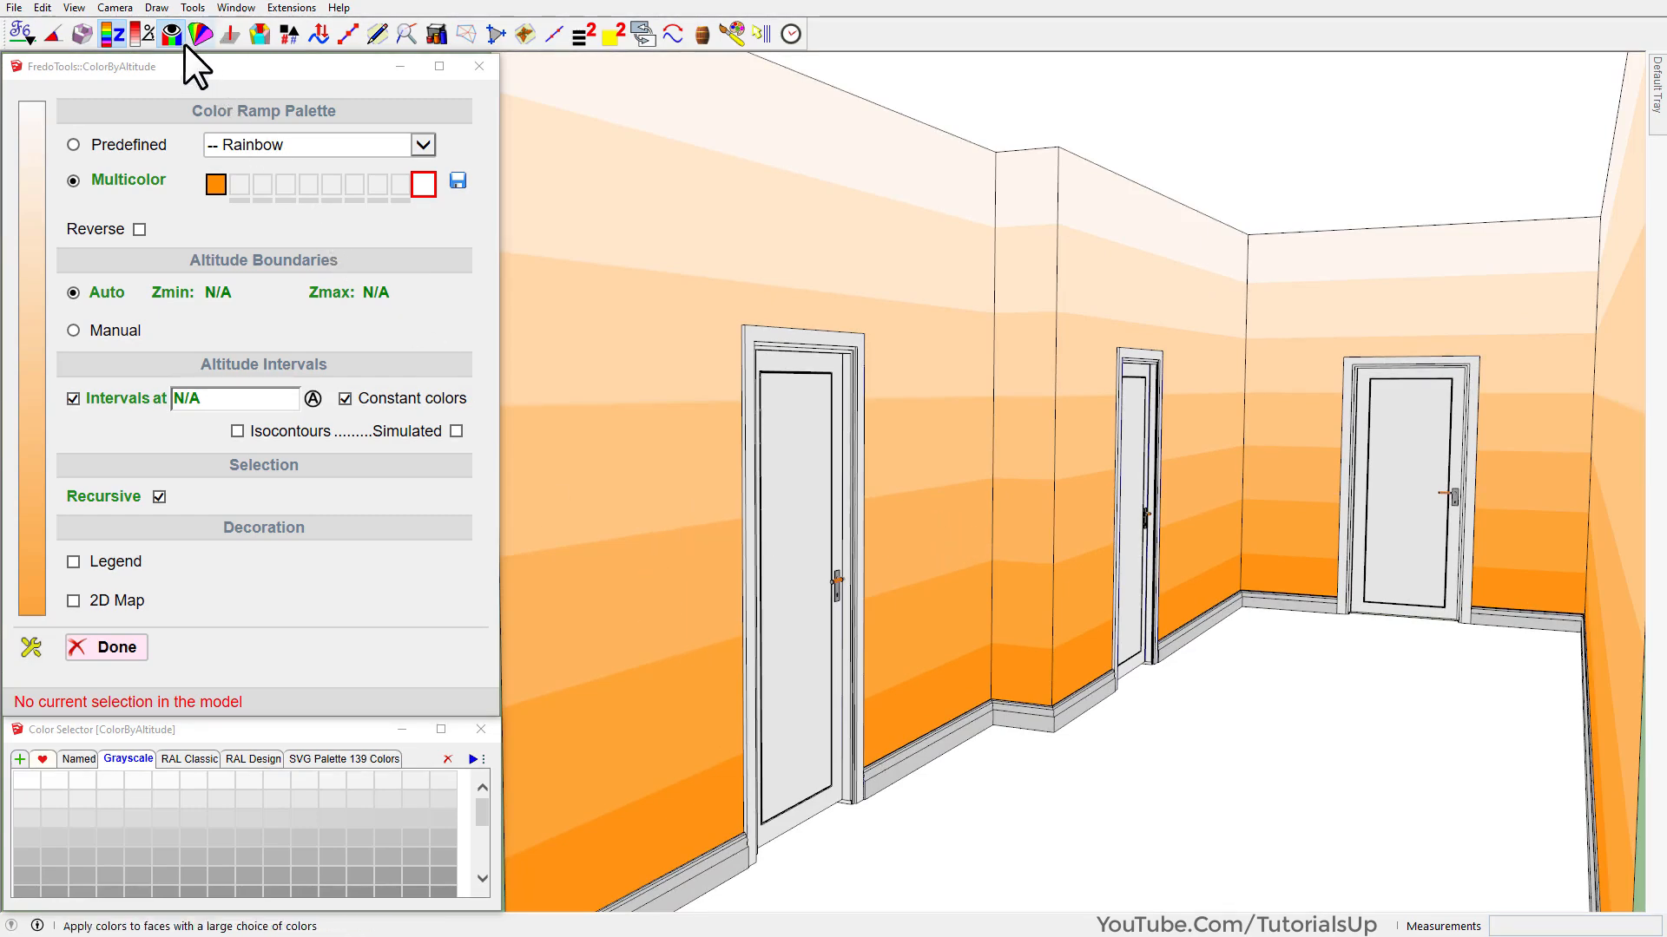
Select the white apple's body, set the multicolor ramp from red to yellow and apply it in bands at 0.8' intervals.
scroll(752, 481, down, 10)
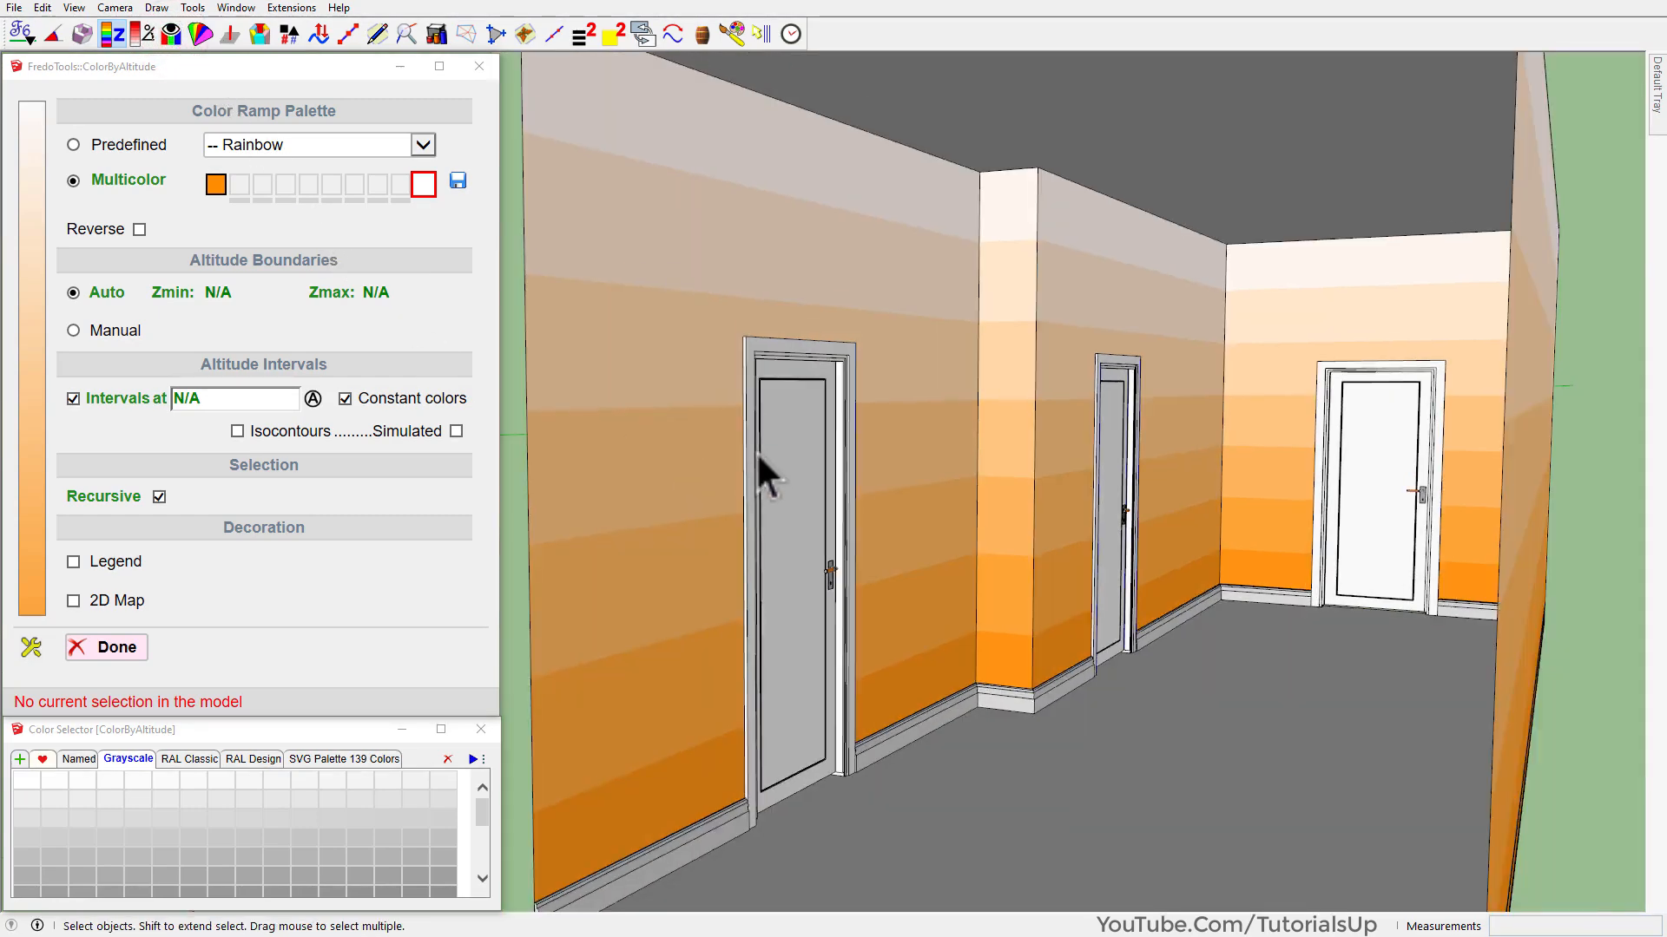
scroll(1163, 479, up, 5)
middle_drag(1159, 482, 1096, 490)
click(1096, 489)
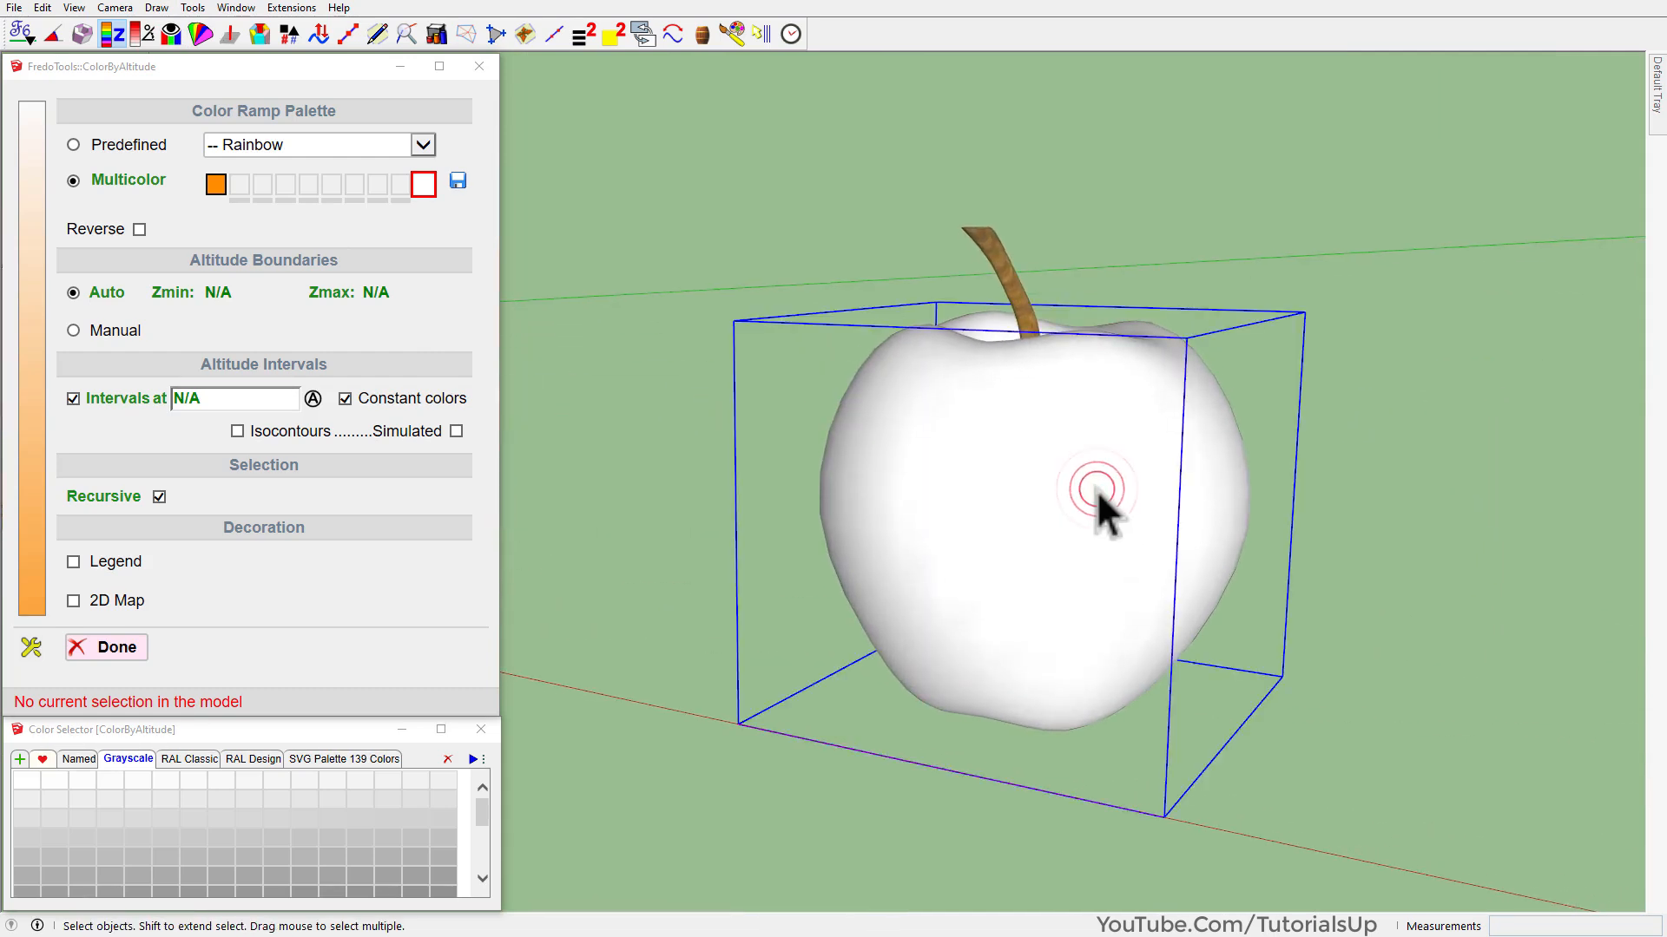
click(1538, 528)
click(1182, 540)
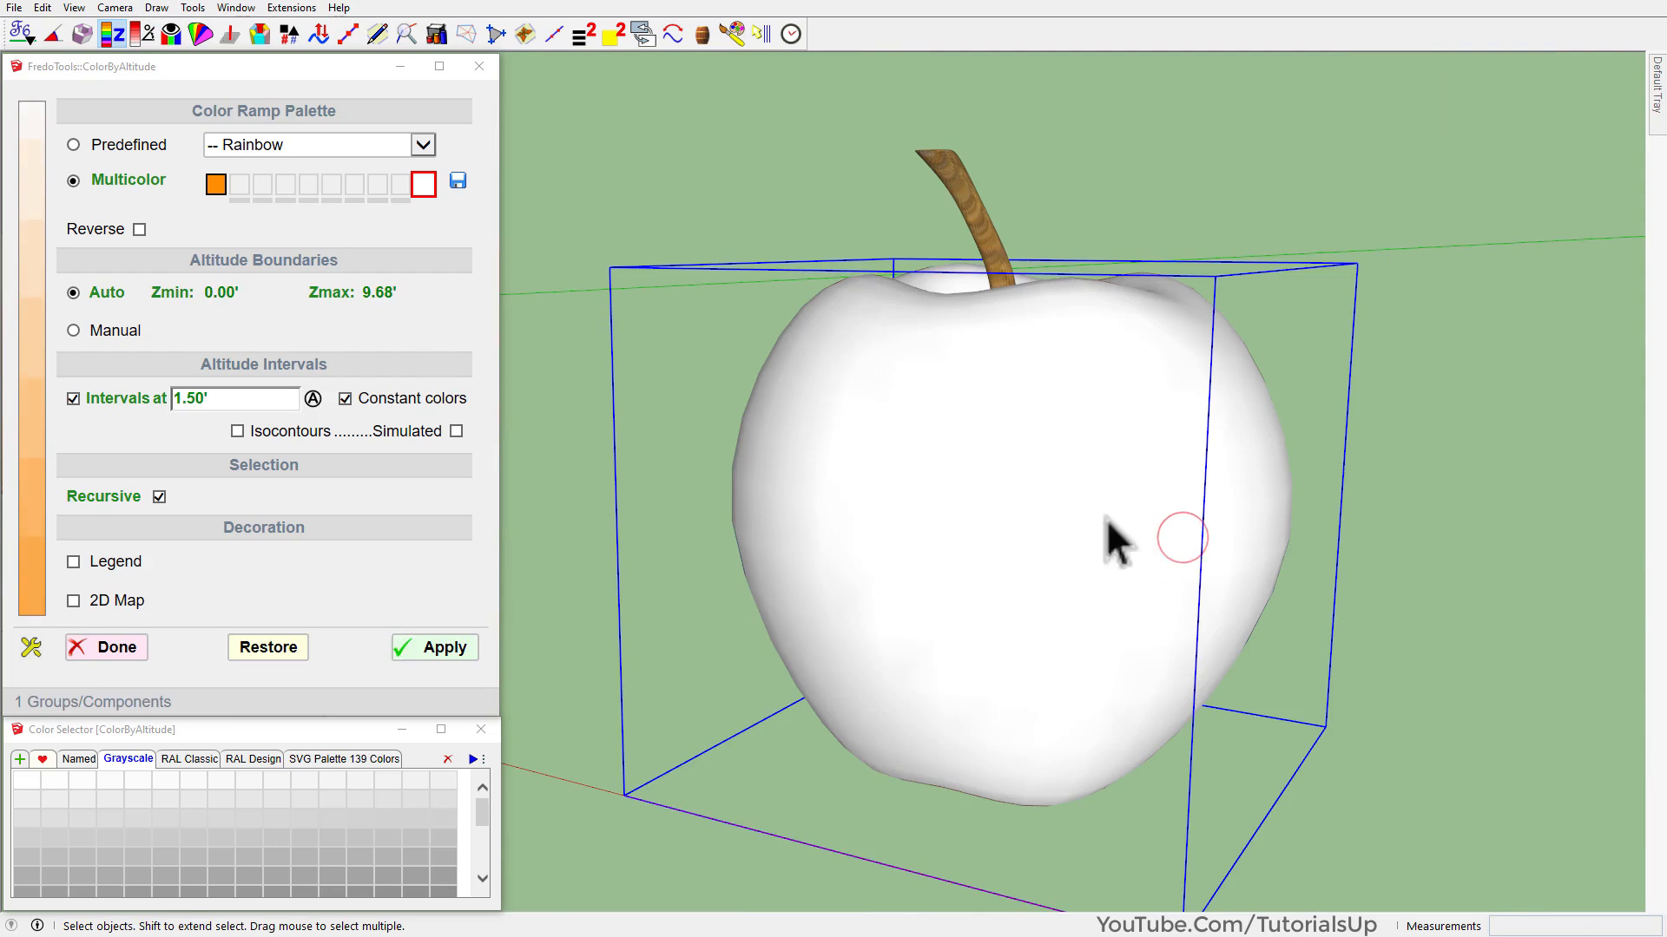
click(227, 186)
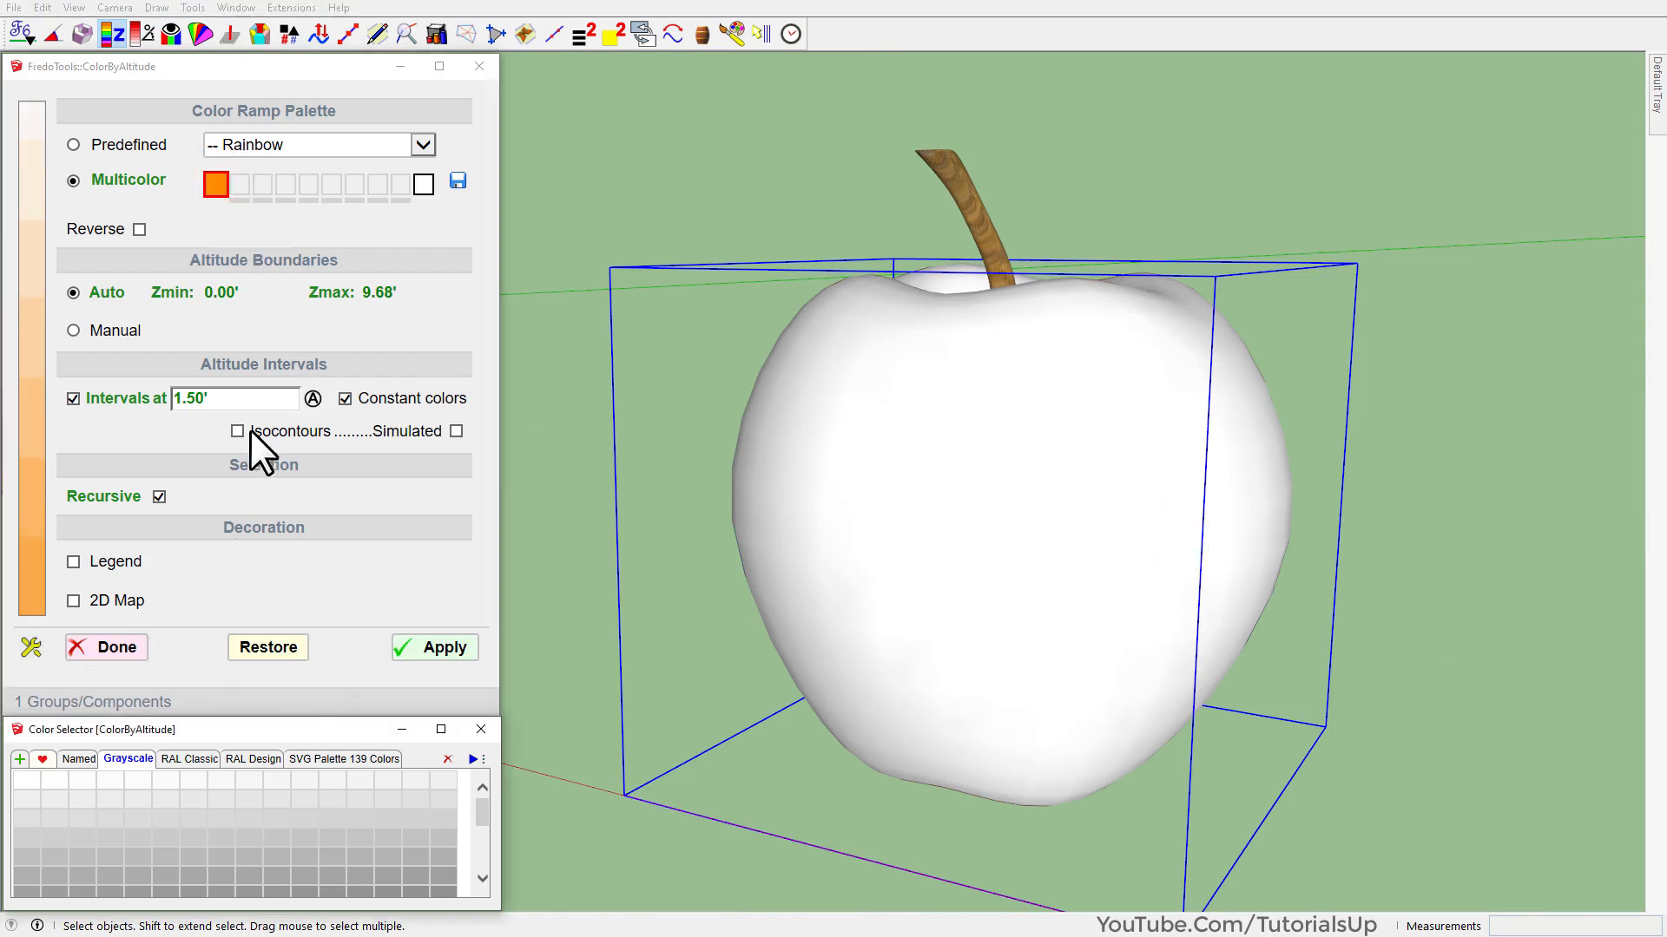
click(81, 759)
click(424, 183)
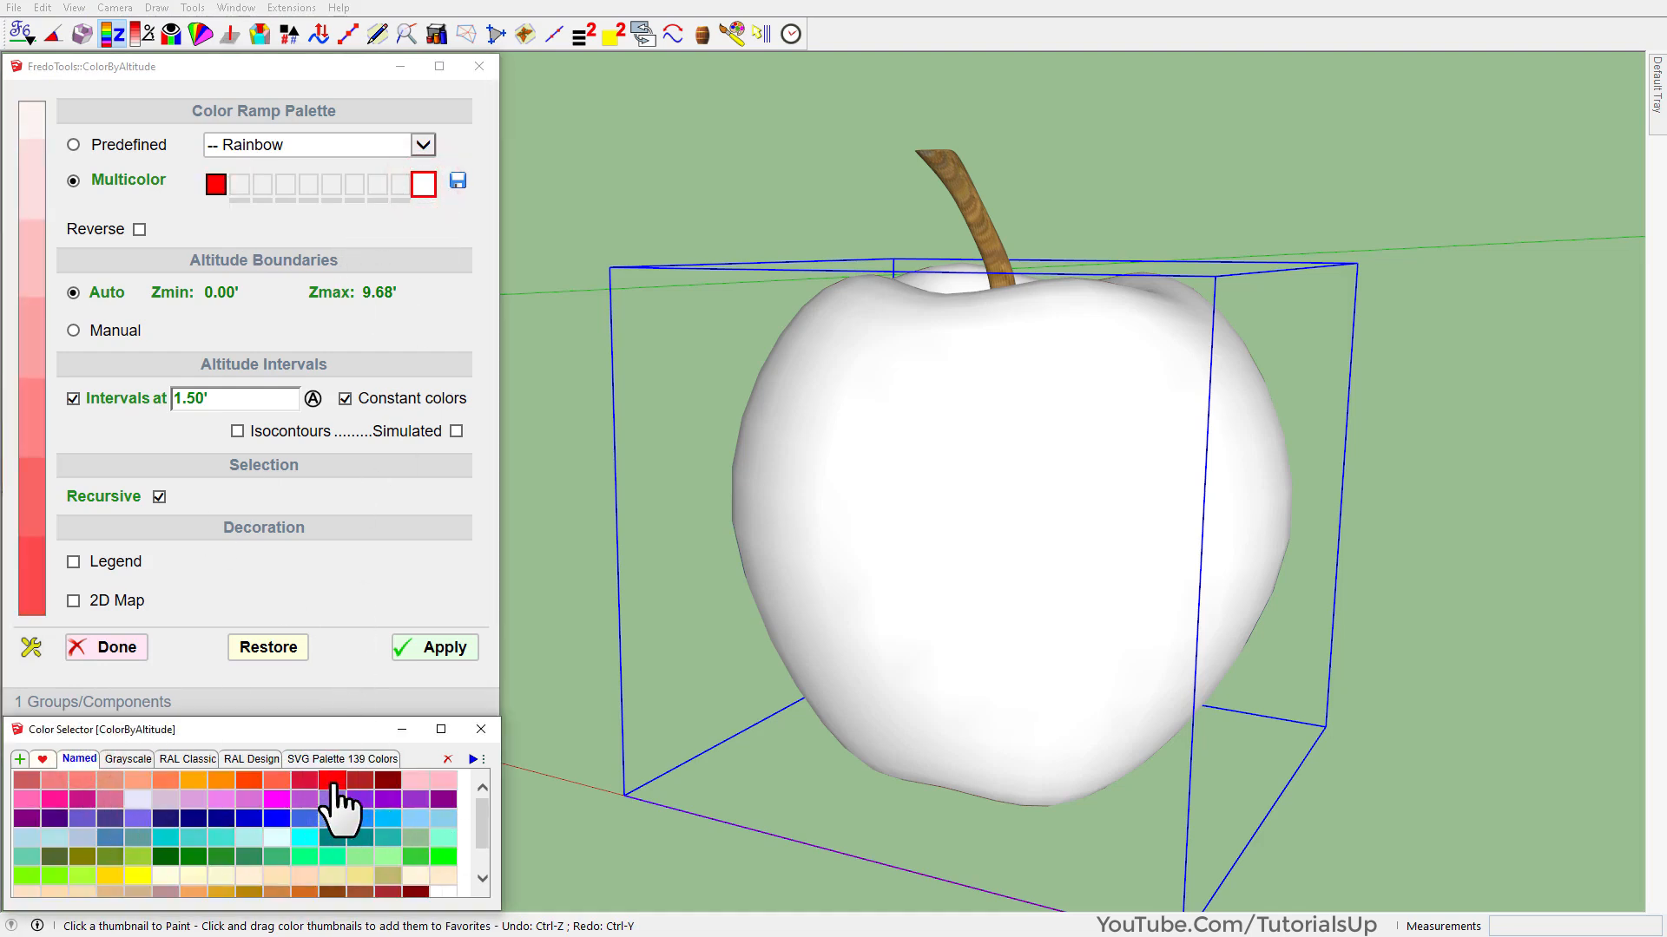
click(138, 874)
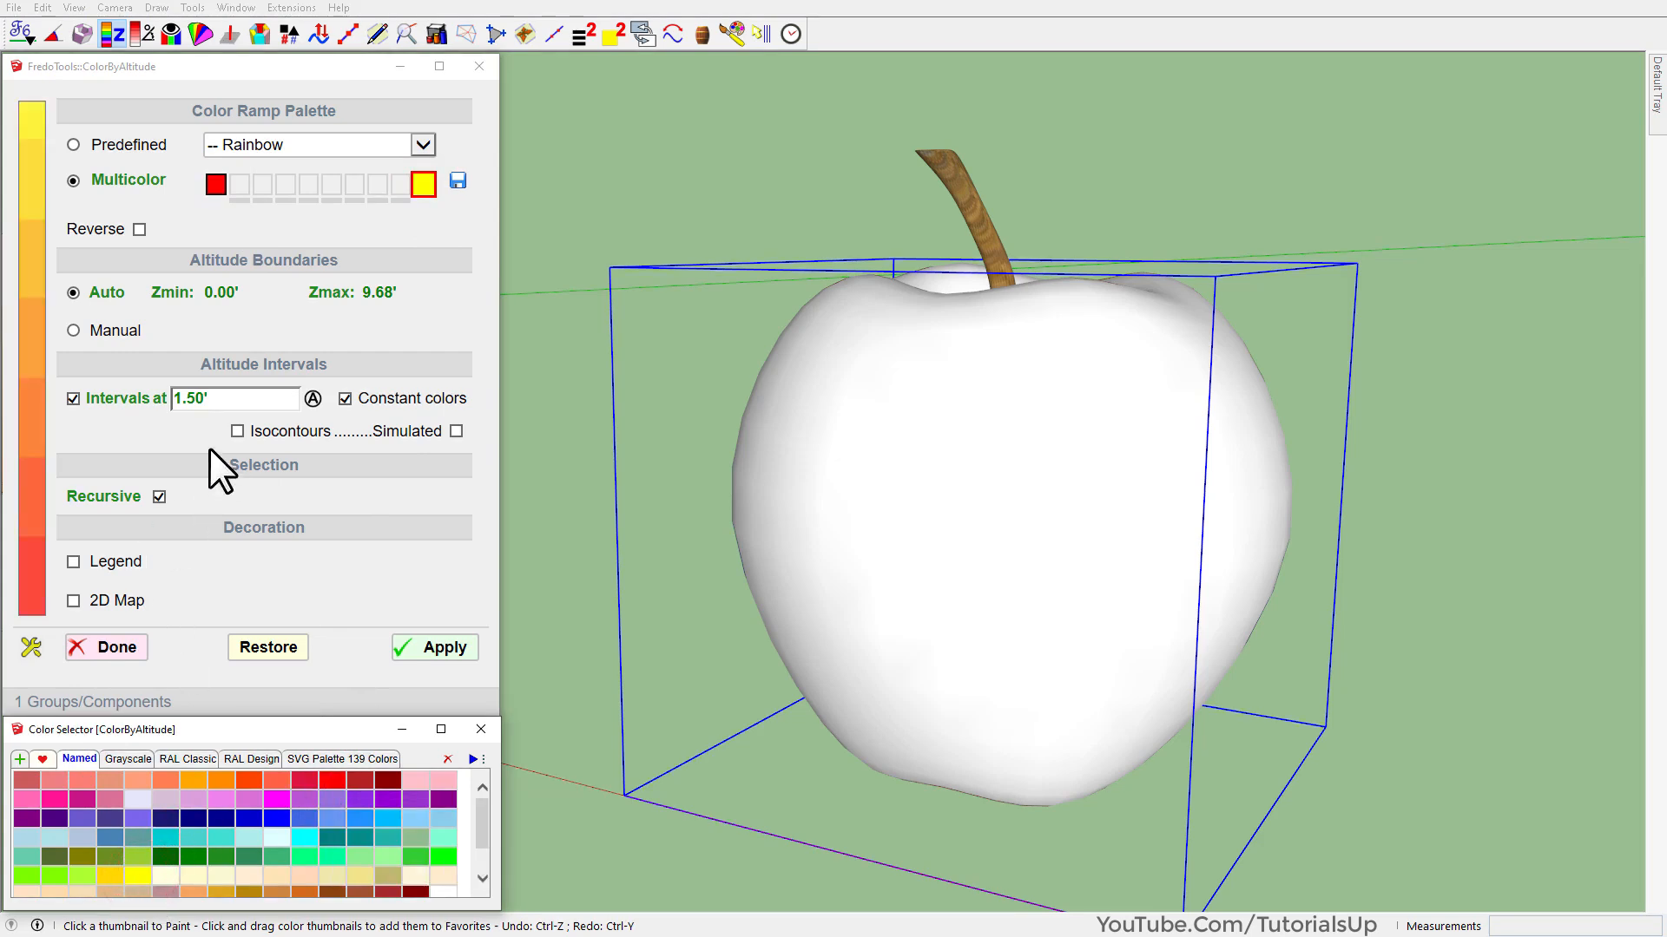
click(224, 399)
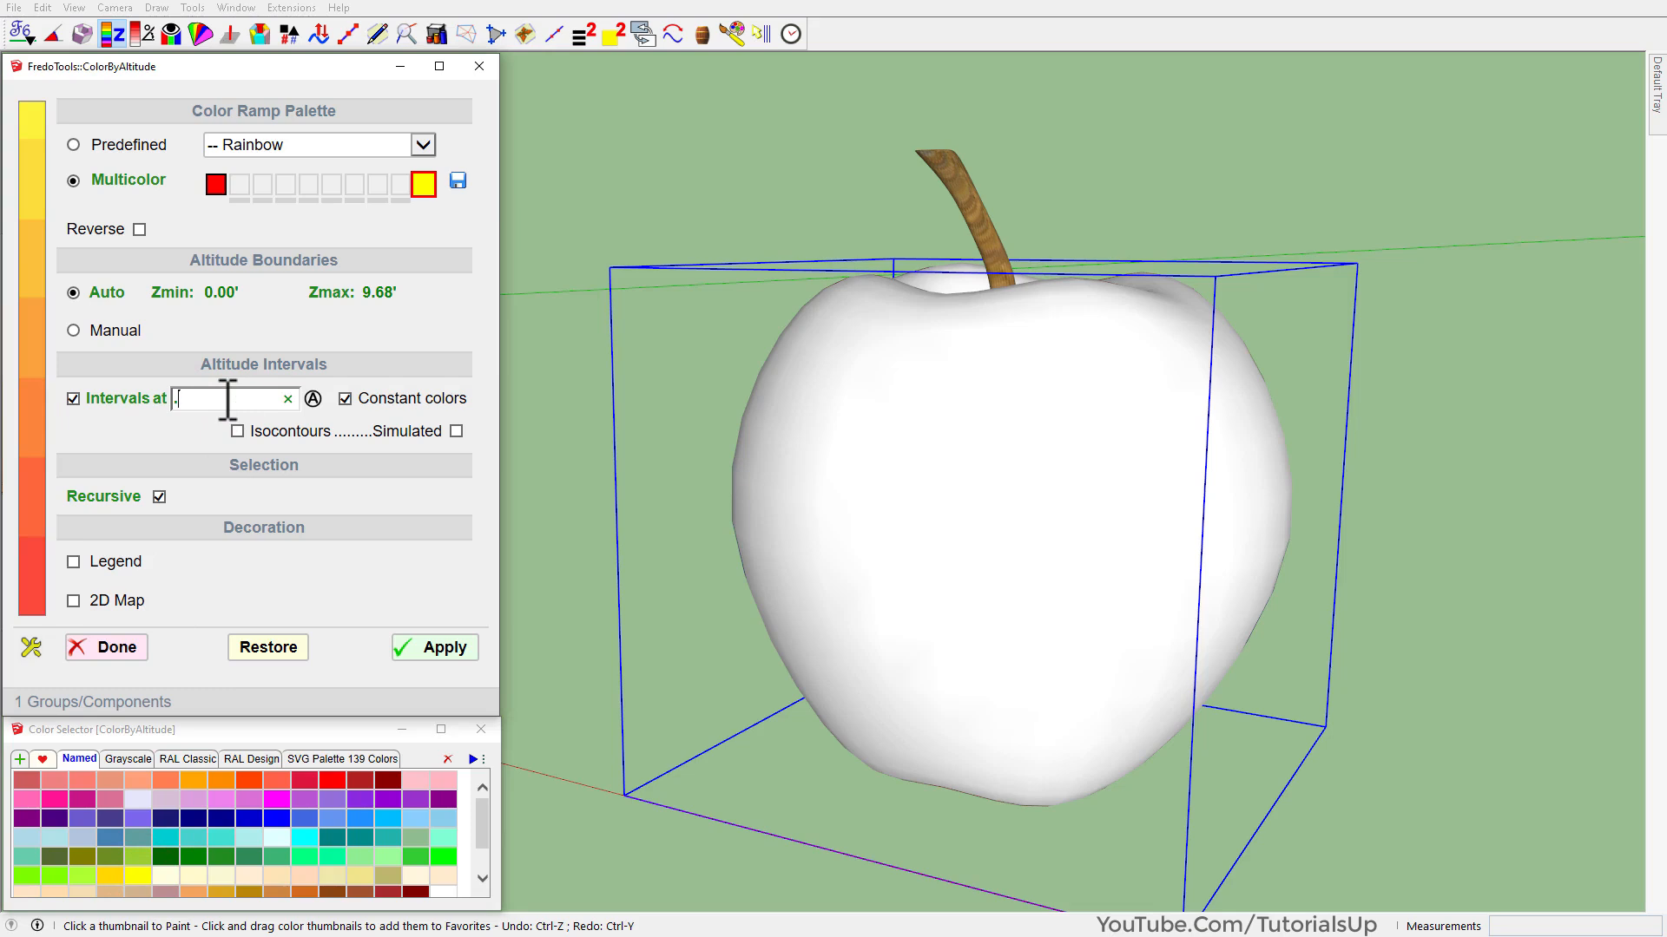
click(433, 647)
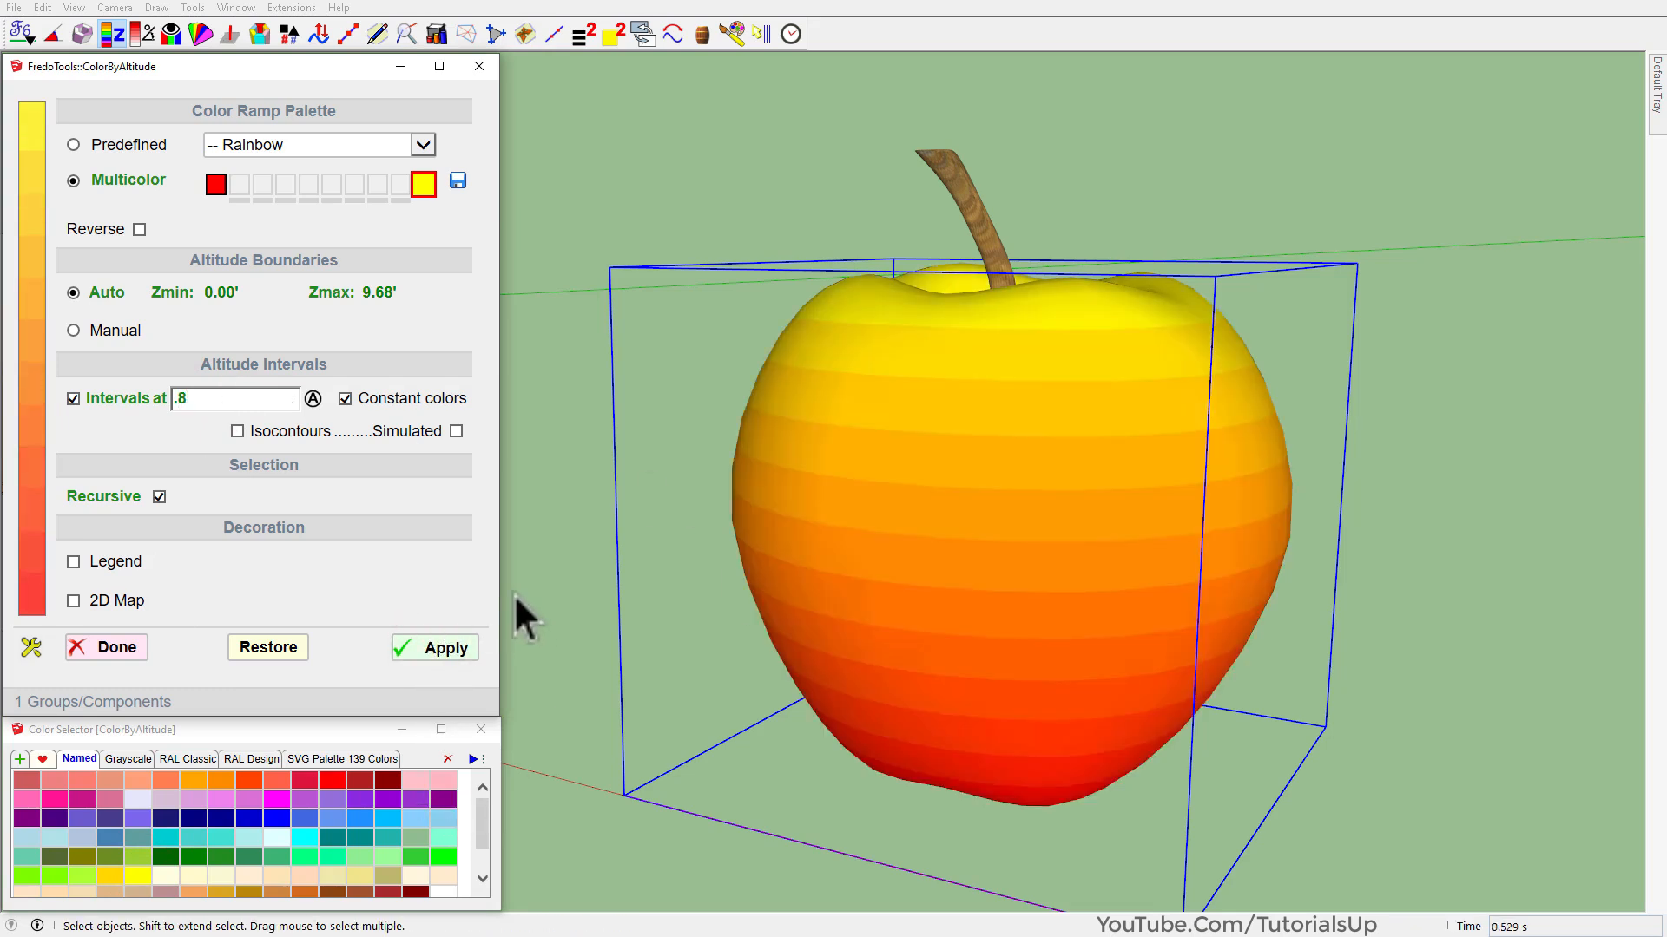
Reverse the ramp, disable the altitude intervals, apply the smooth gradient to the apple and clear the selection.
click(139, 230)
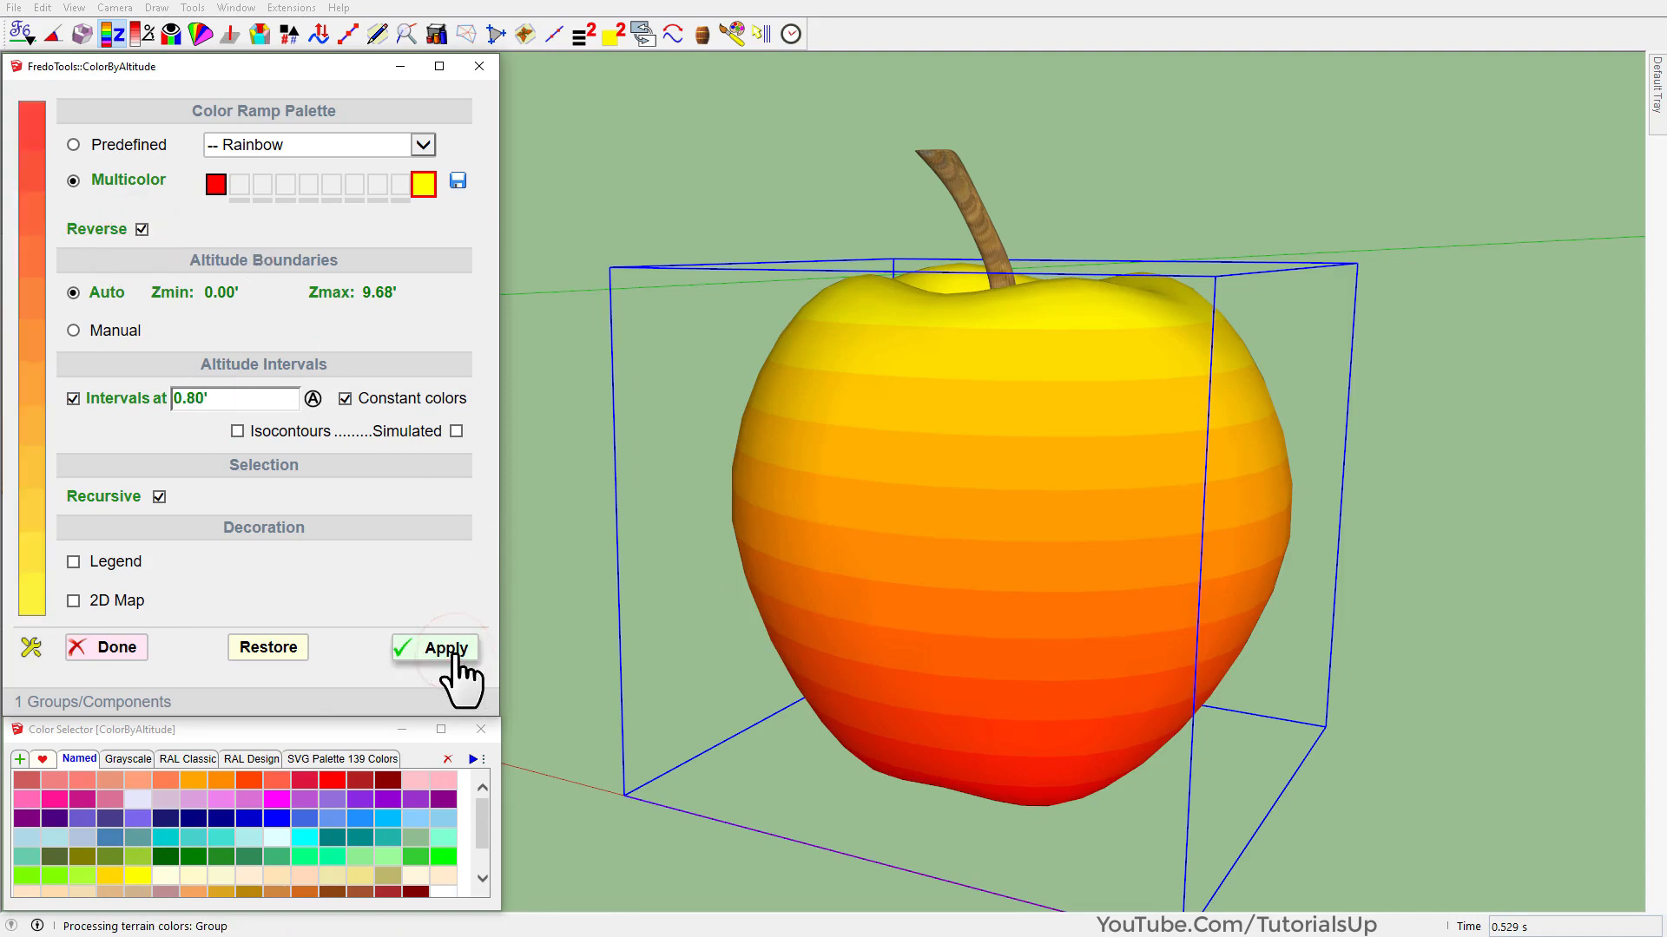
click(72, 398)
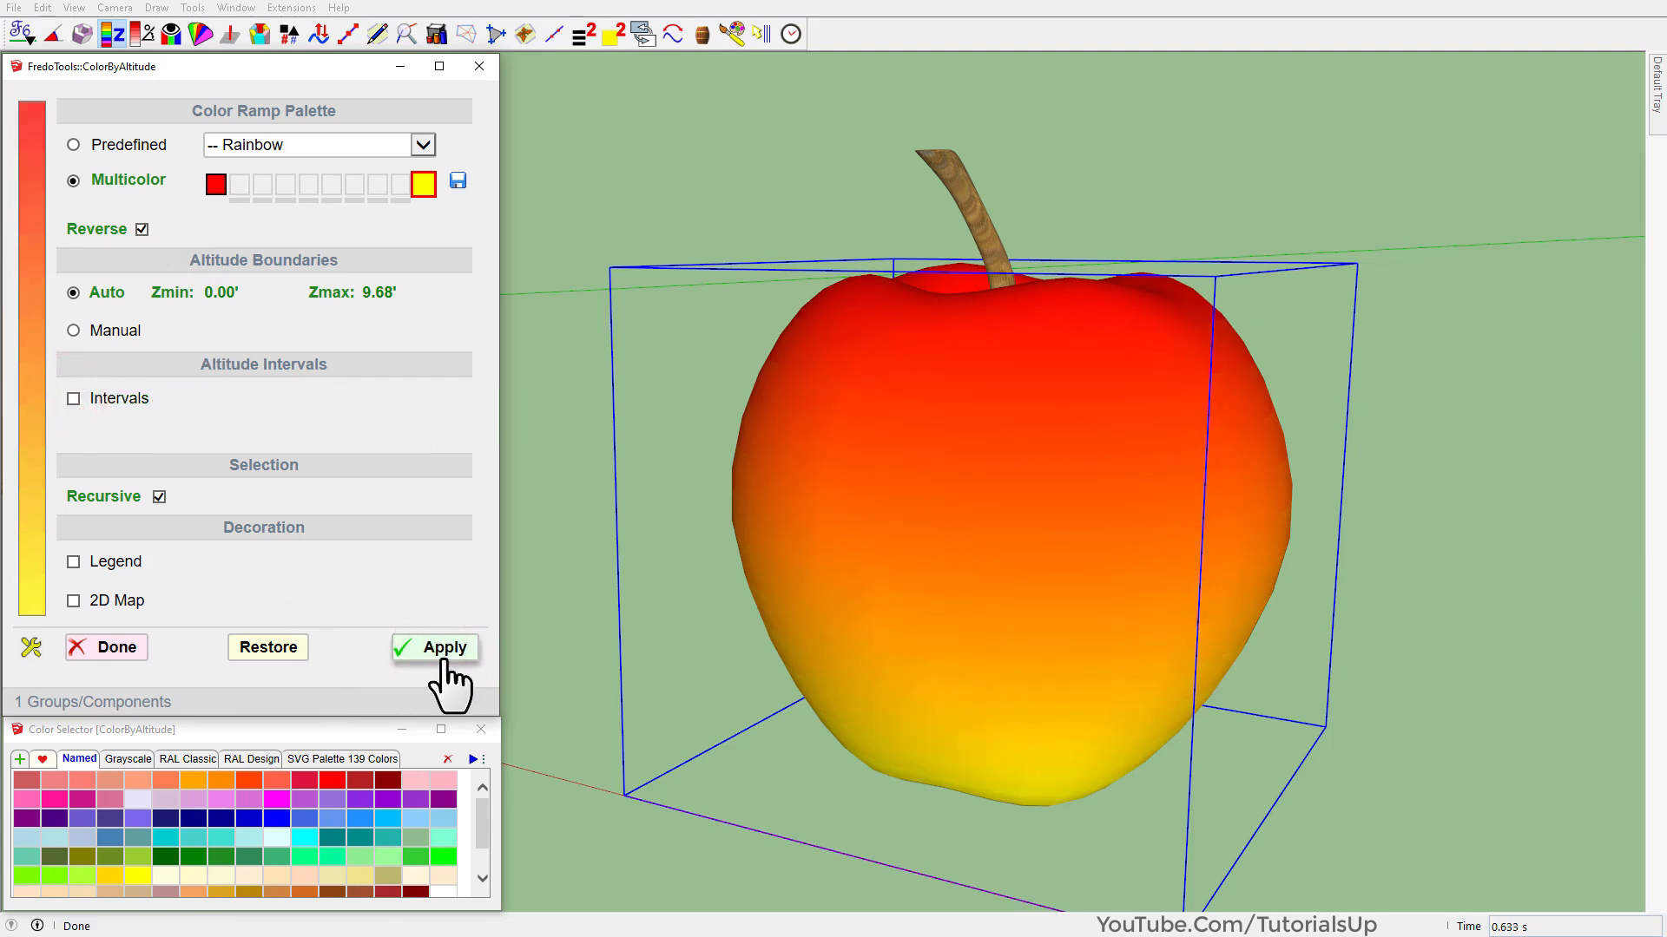
click(1519, 764)
Group the floor face of the living room with the sofa and convert the group into a component.
scroll(1397, 673, down, 4)
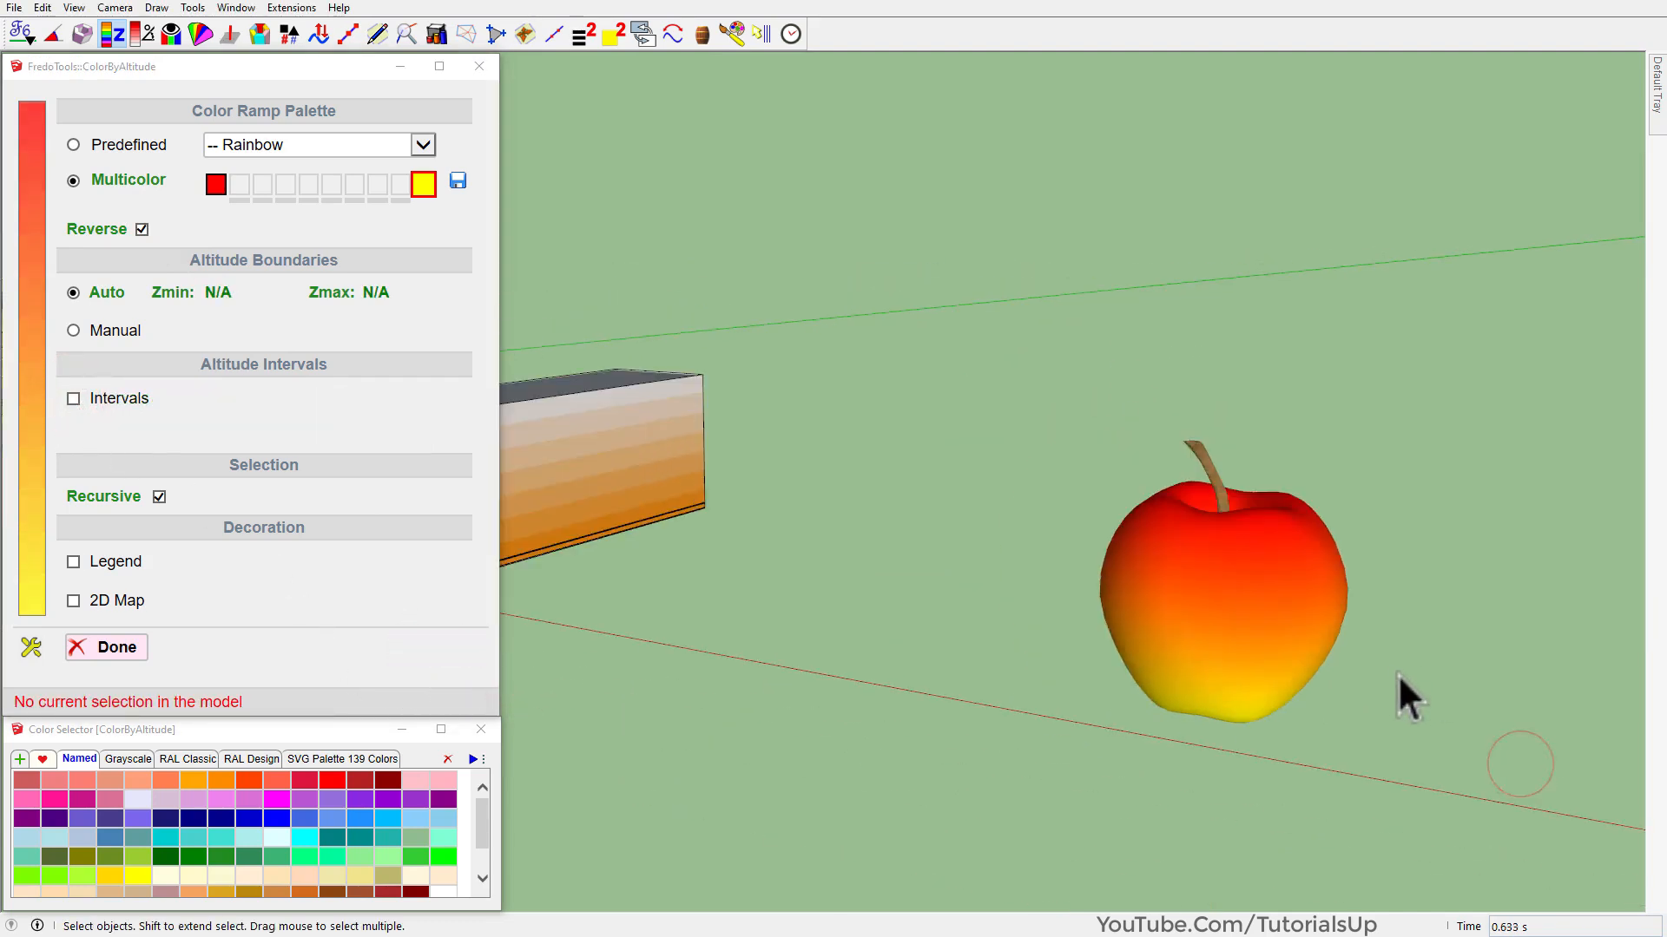
scroll(1418, 689, down, 6)
middle_drag(1418, 690, 540, 684)
scroll(1408, 683, down, 2)
scroll(595, 559, up, 6)
scroll(977, 651, up, 5)
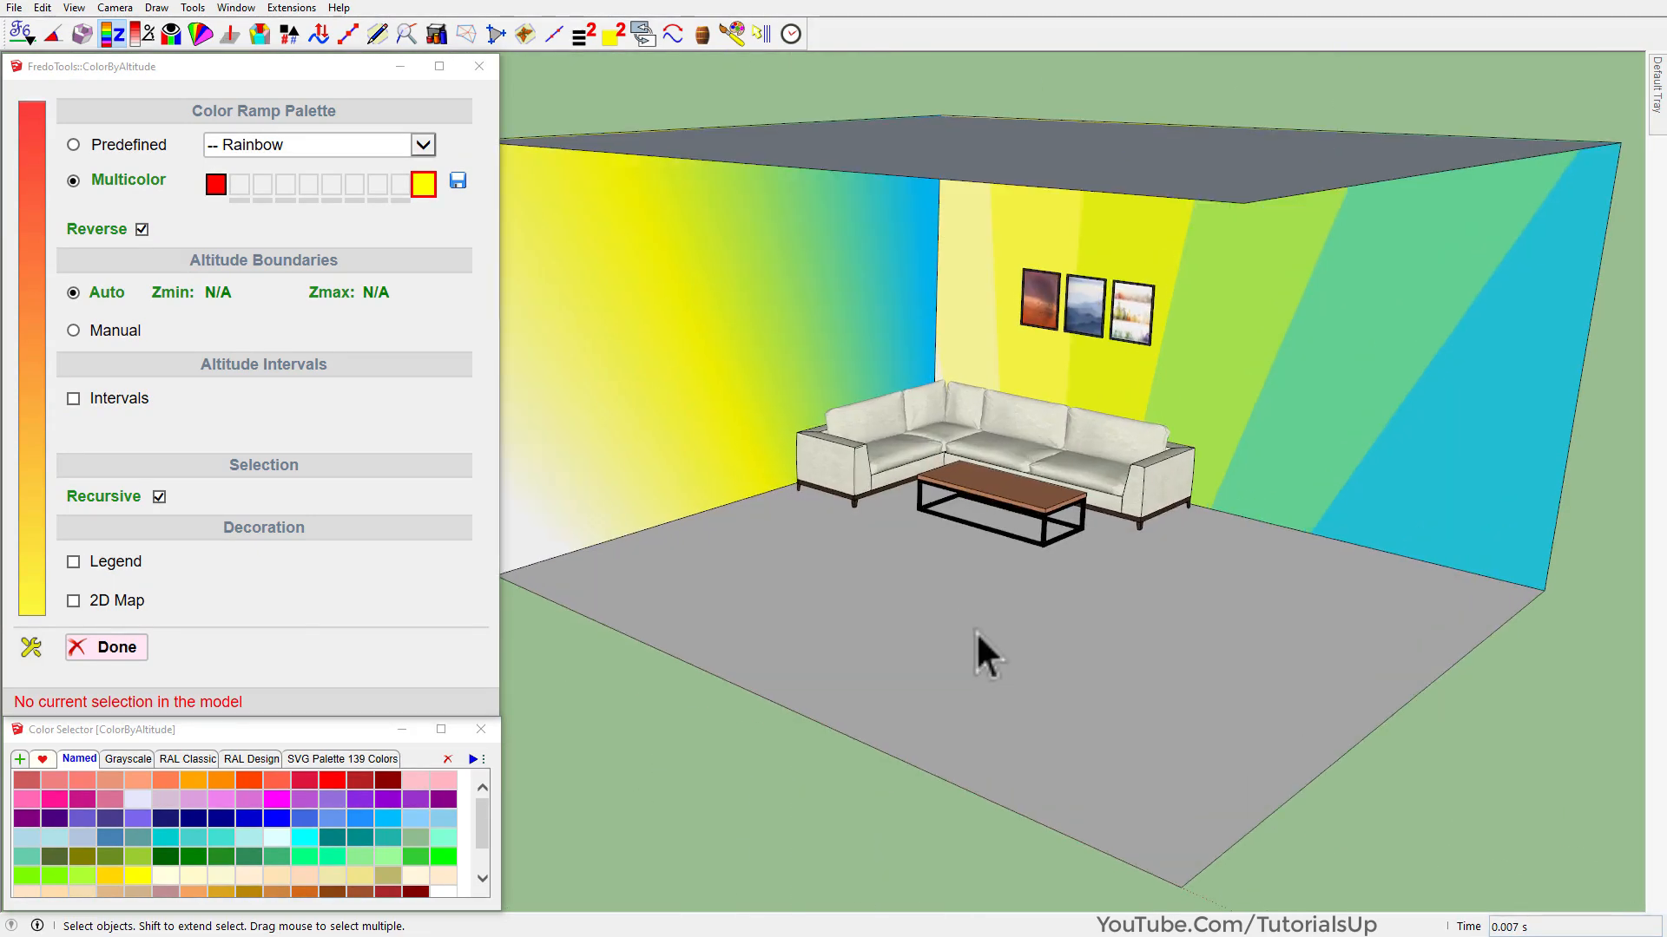
click(976, 633)
scroll(819, 714, down, 3)
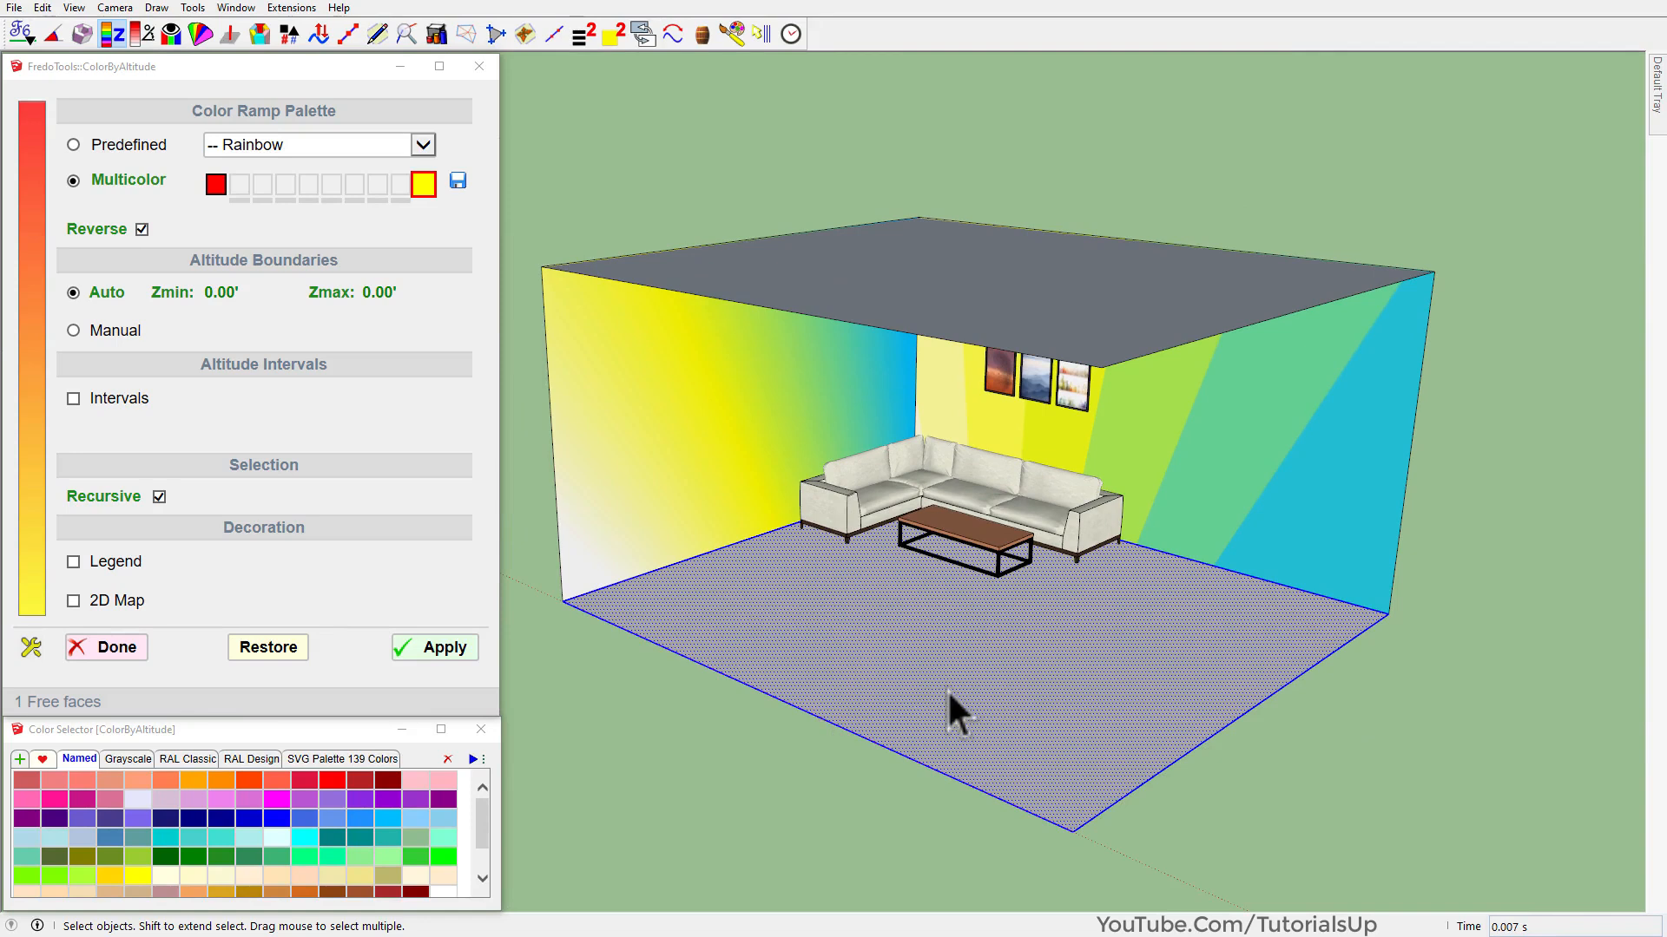
right_click(948, 693)
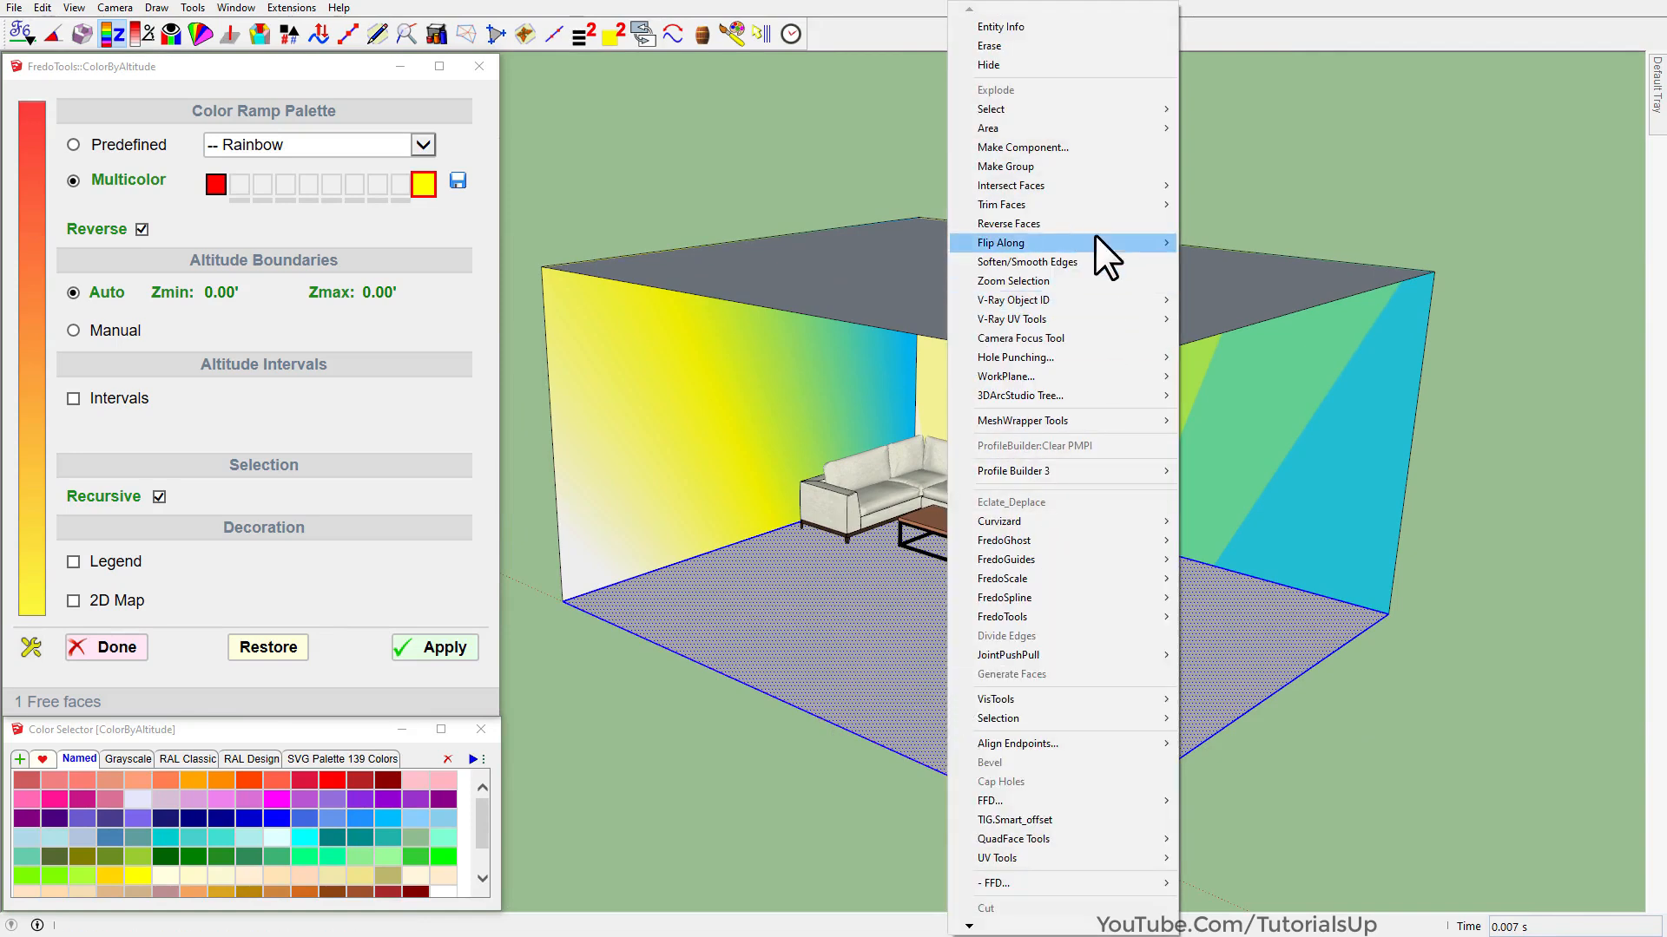
click(1005, 165)
right_click(962, 642)
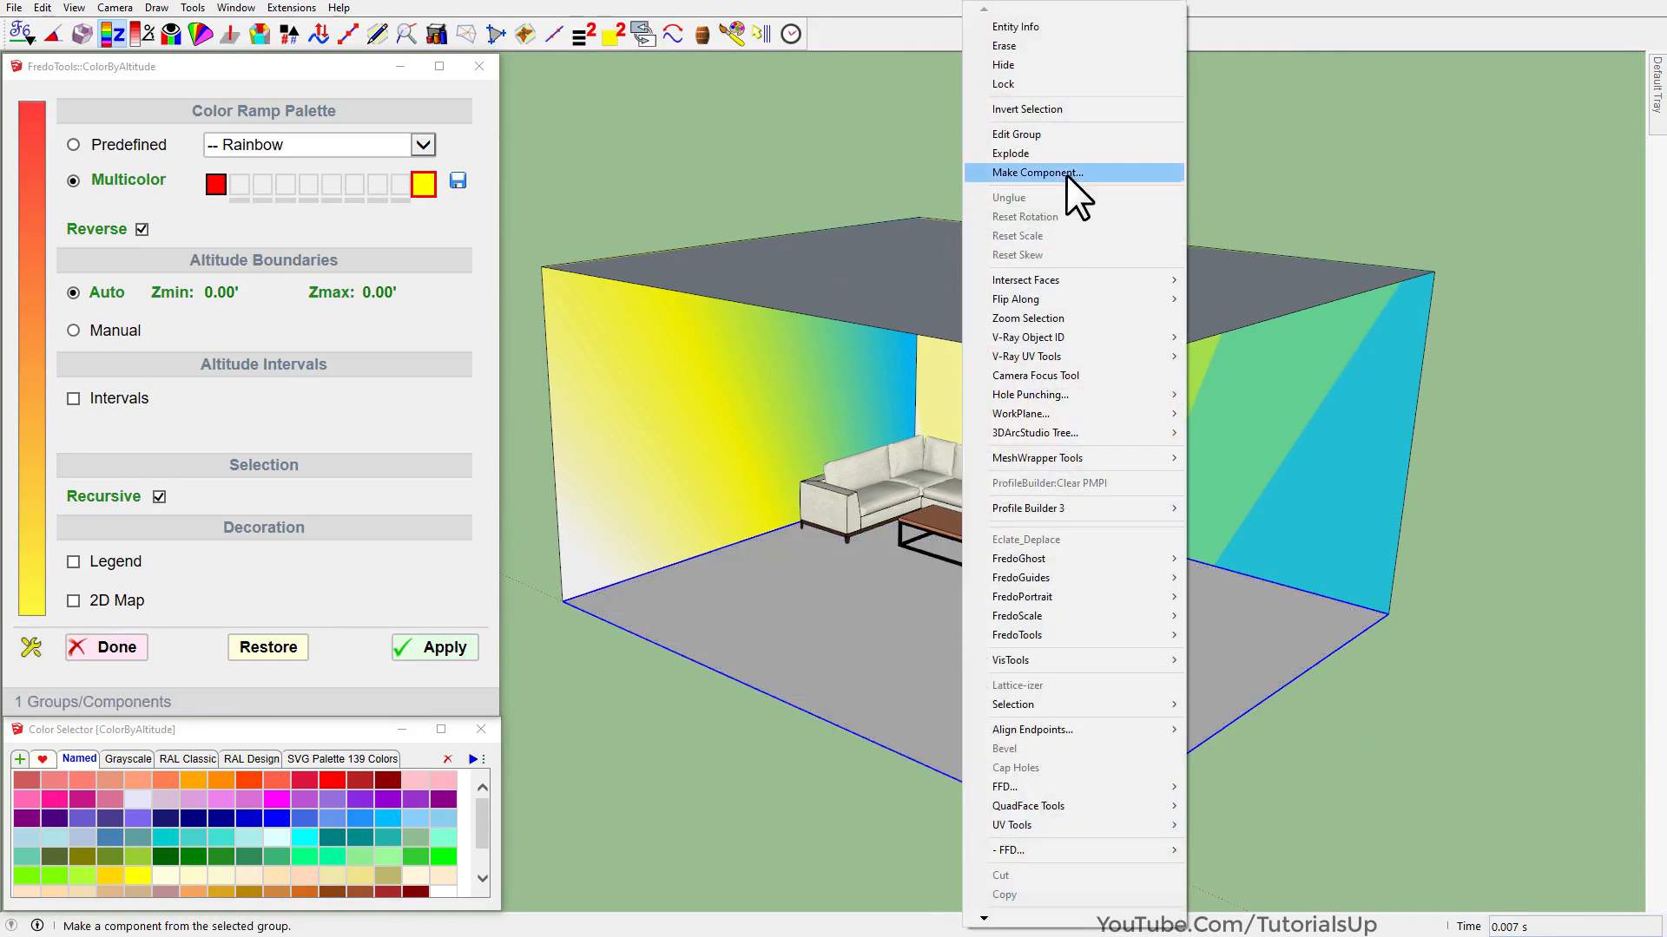
click(1118, 171)
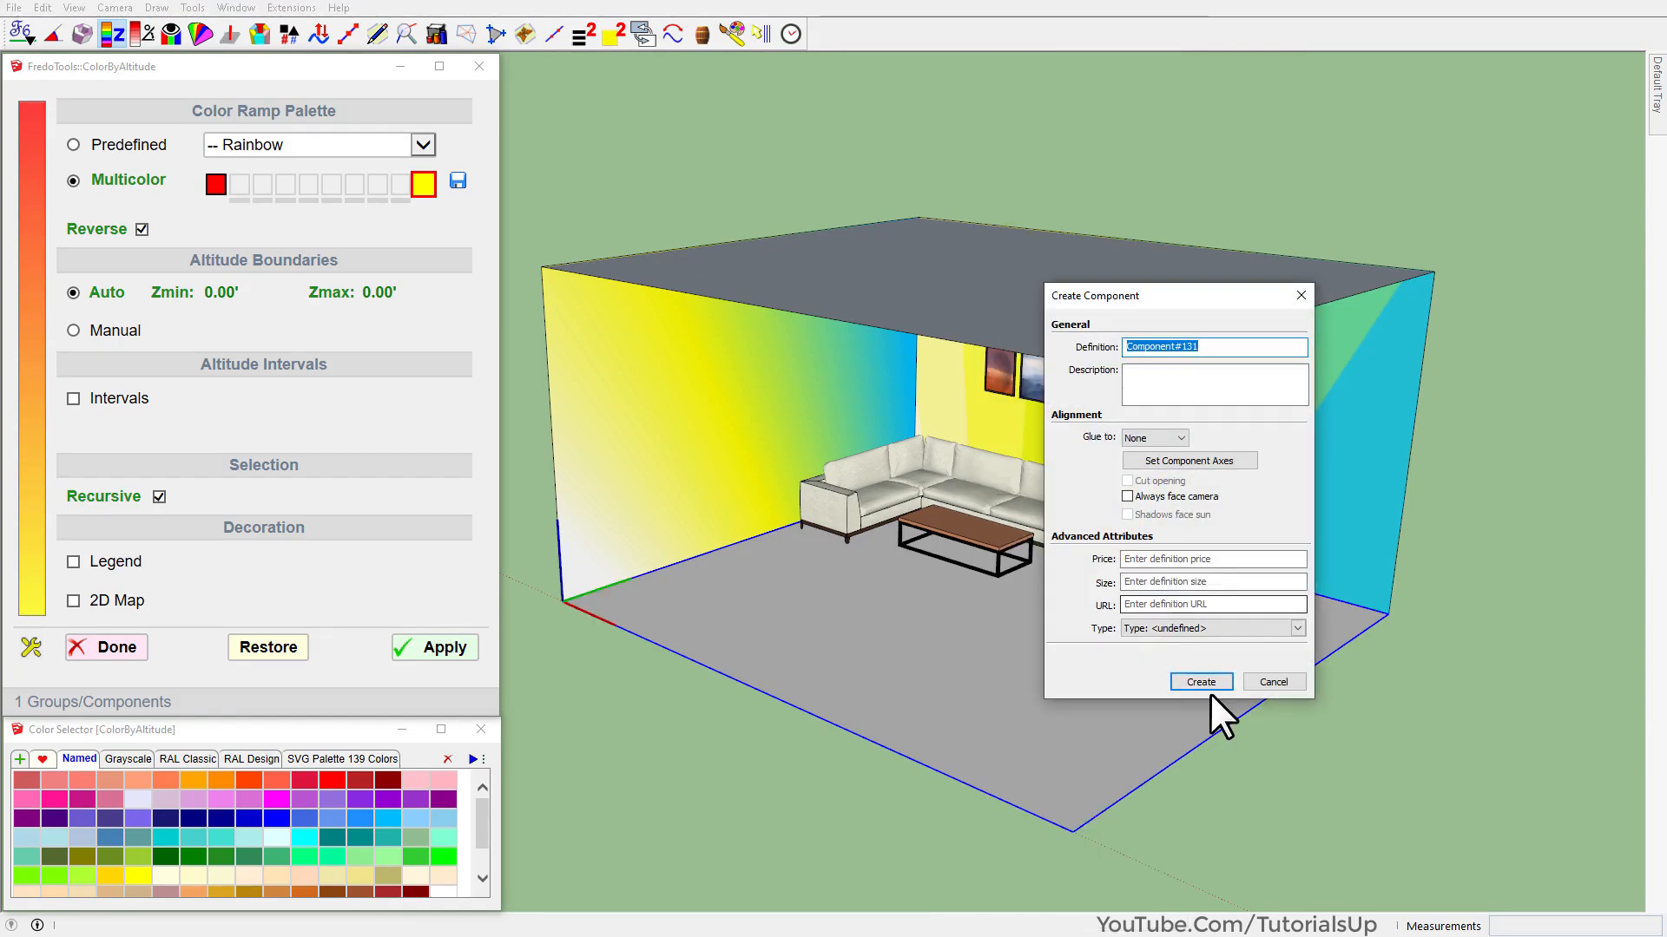
click(1210, 679)
Copy the floor component to the open ground outside the room, beyond the blue banded wall.
key(m)
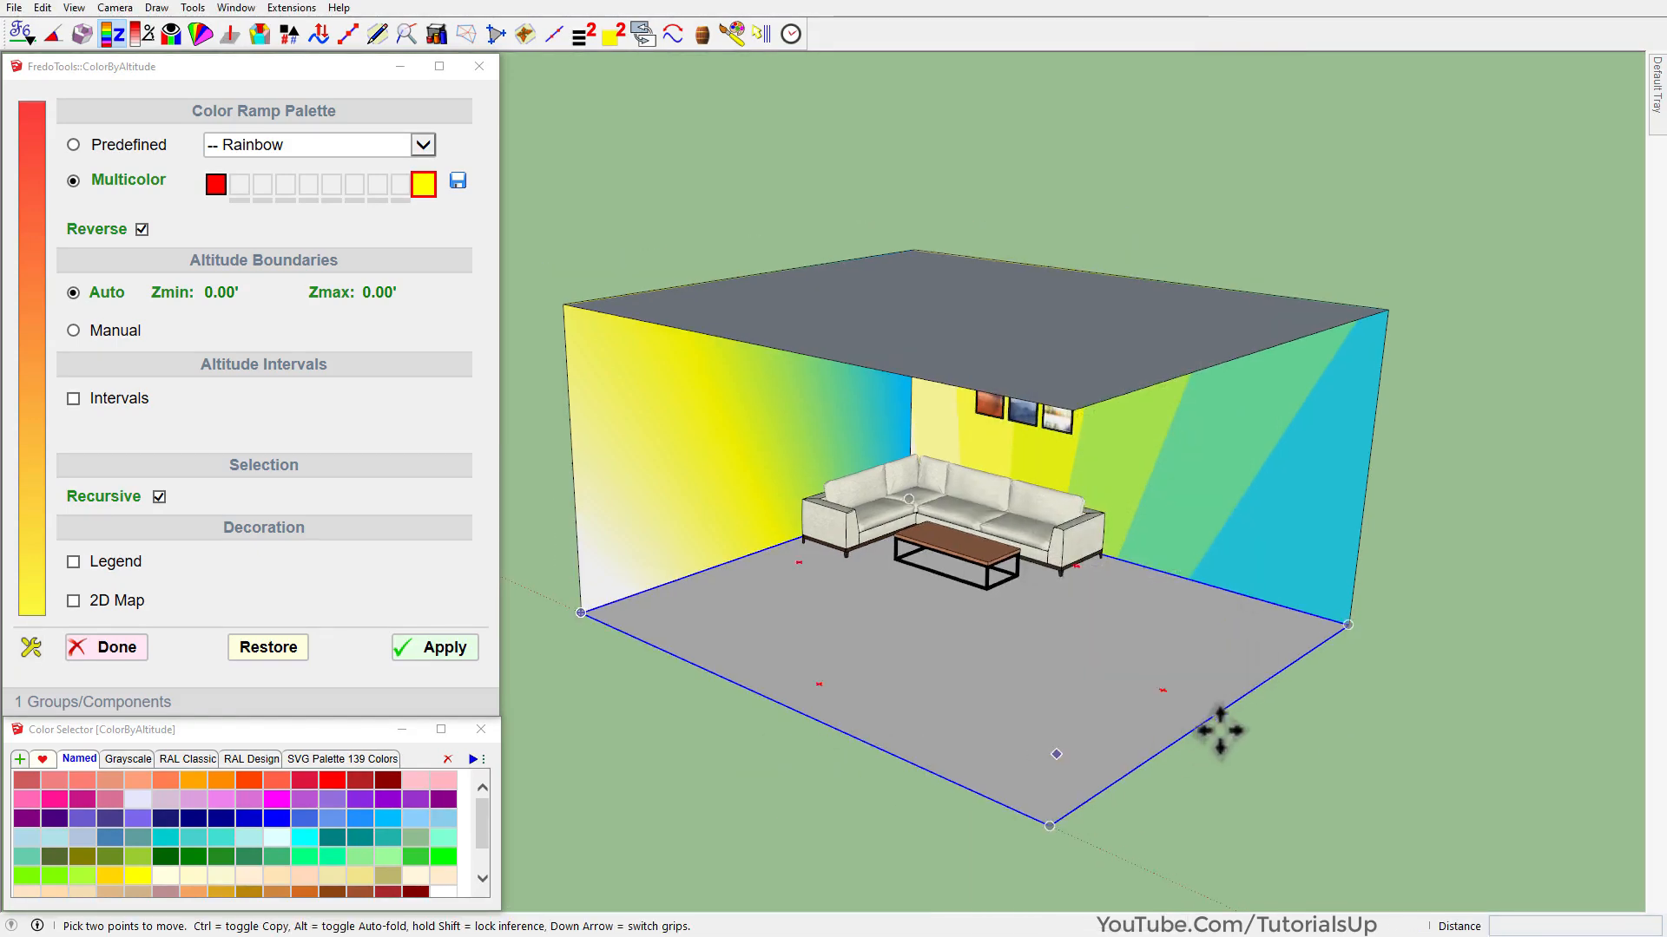
scroll(877, 772, down, 3)
click(1205, 753)
key(ctrl)
click(1370, 556)
Rotate the floor copy 90° so it stands upright and align its lower corner with the room's floor level.
middle_drag(1369, 556, 1183, 681)
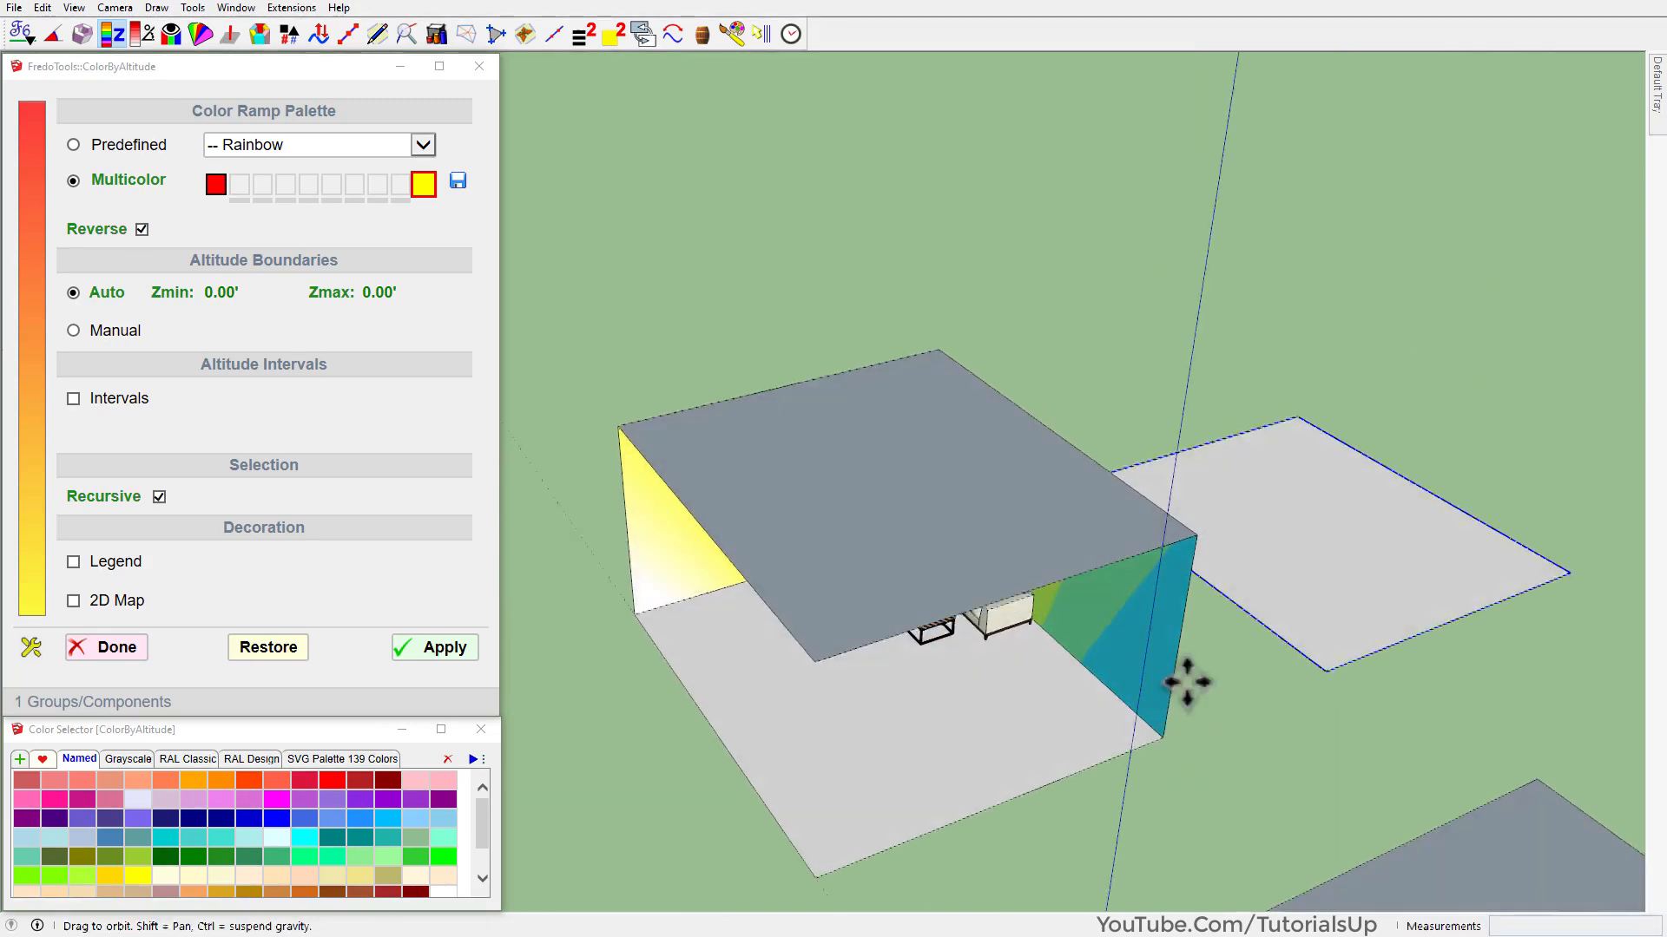
click(1551, 585)
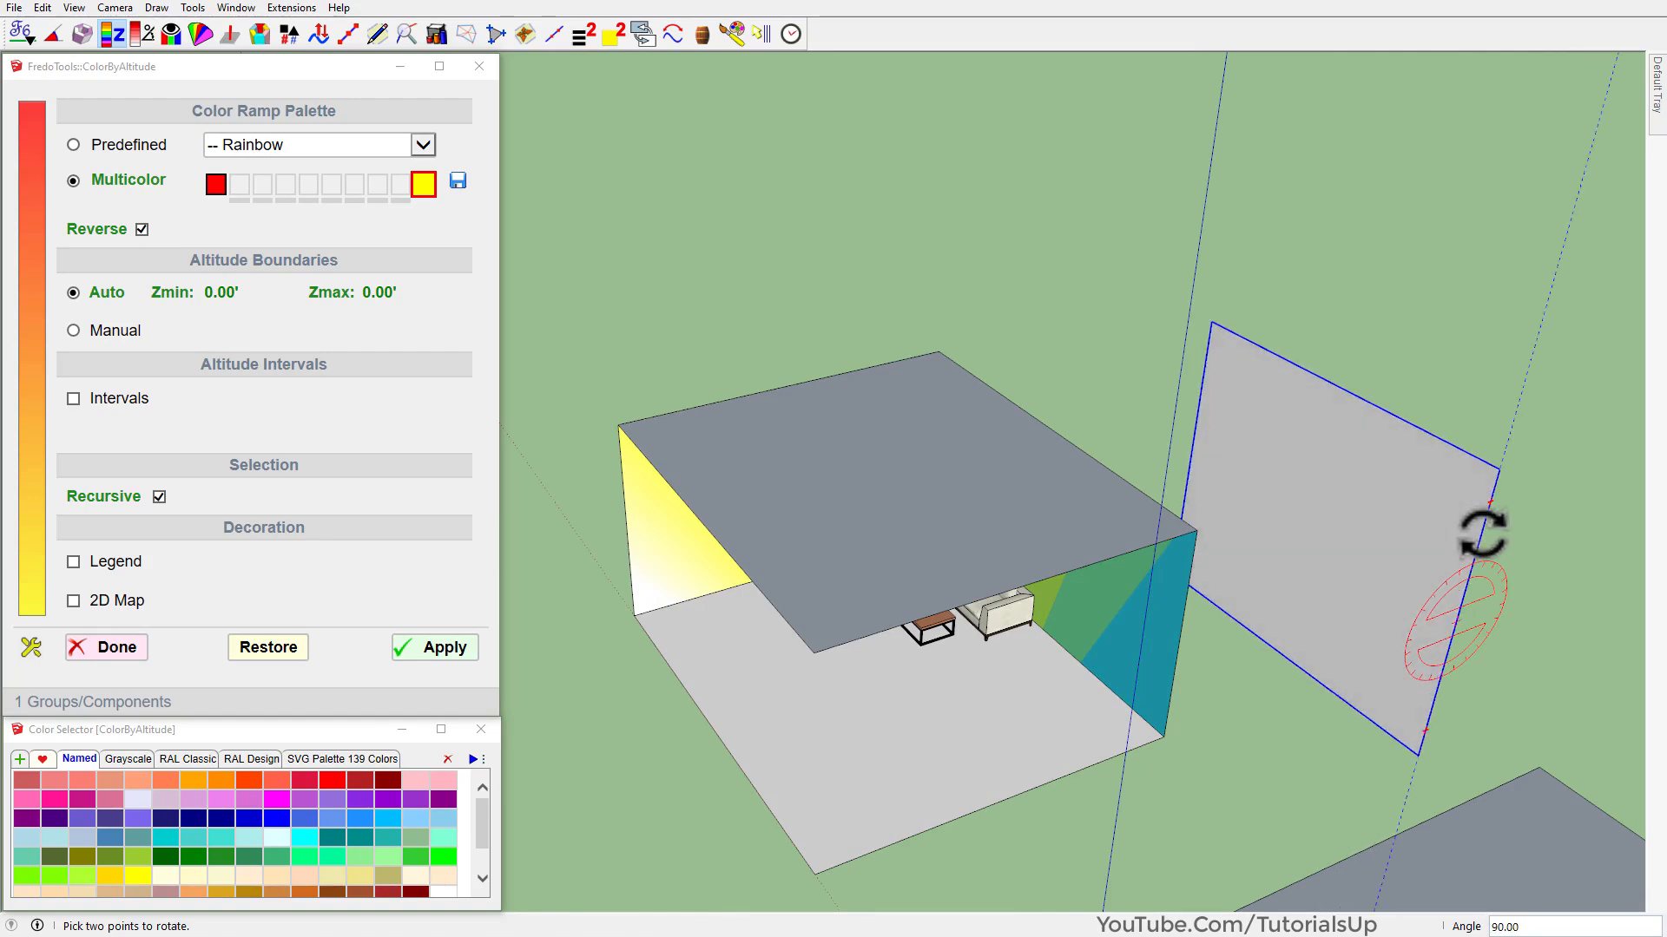
click(1483, 533)
click(1419, 748)
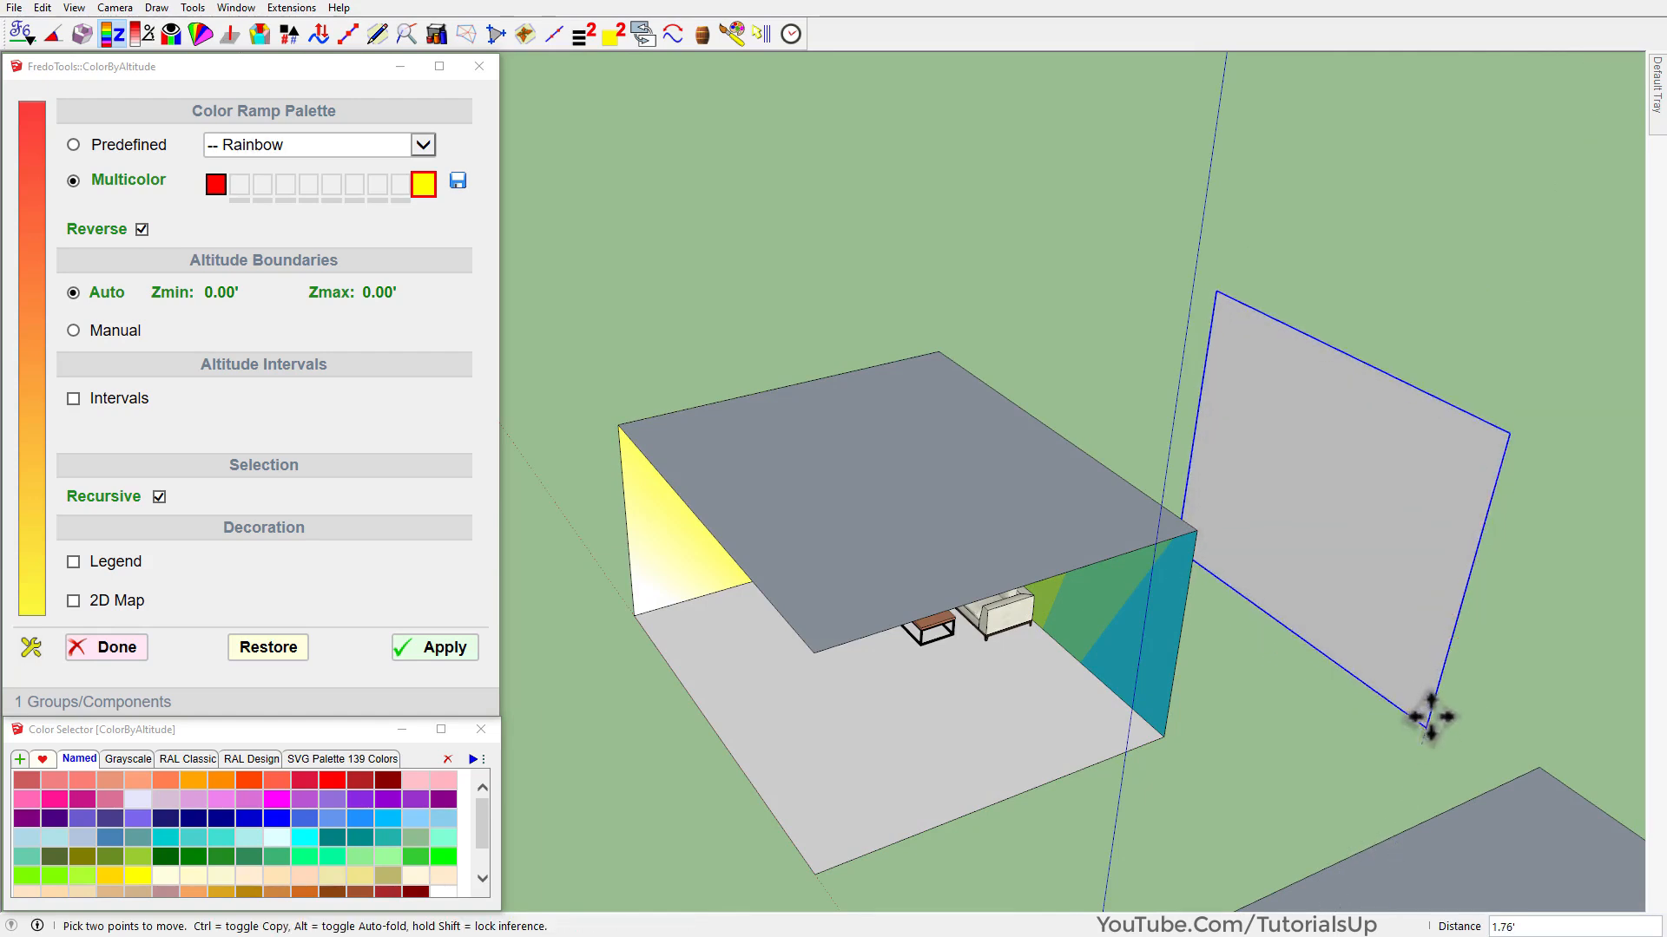
click(1157, 732)
Move the upright floor copy about 38' along the red axis, clear of the room, and clear the selection.
middle_drag(1109, 707, 1310, 663)
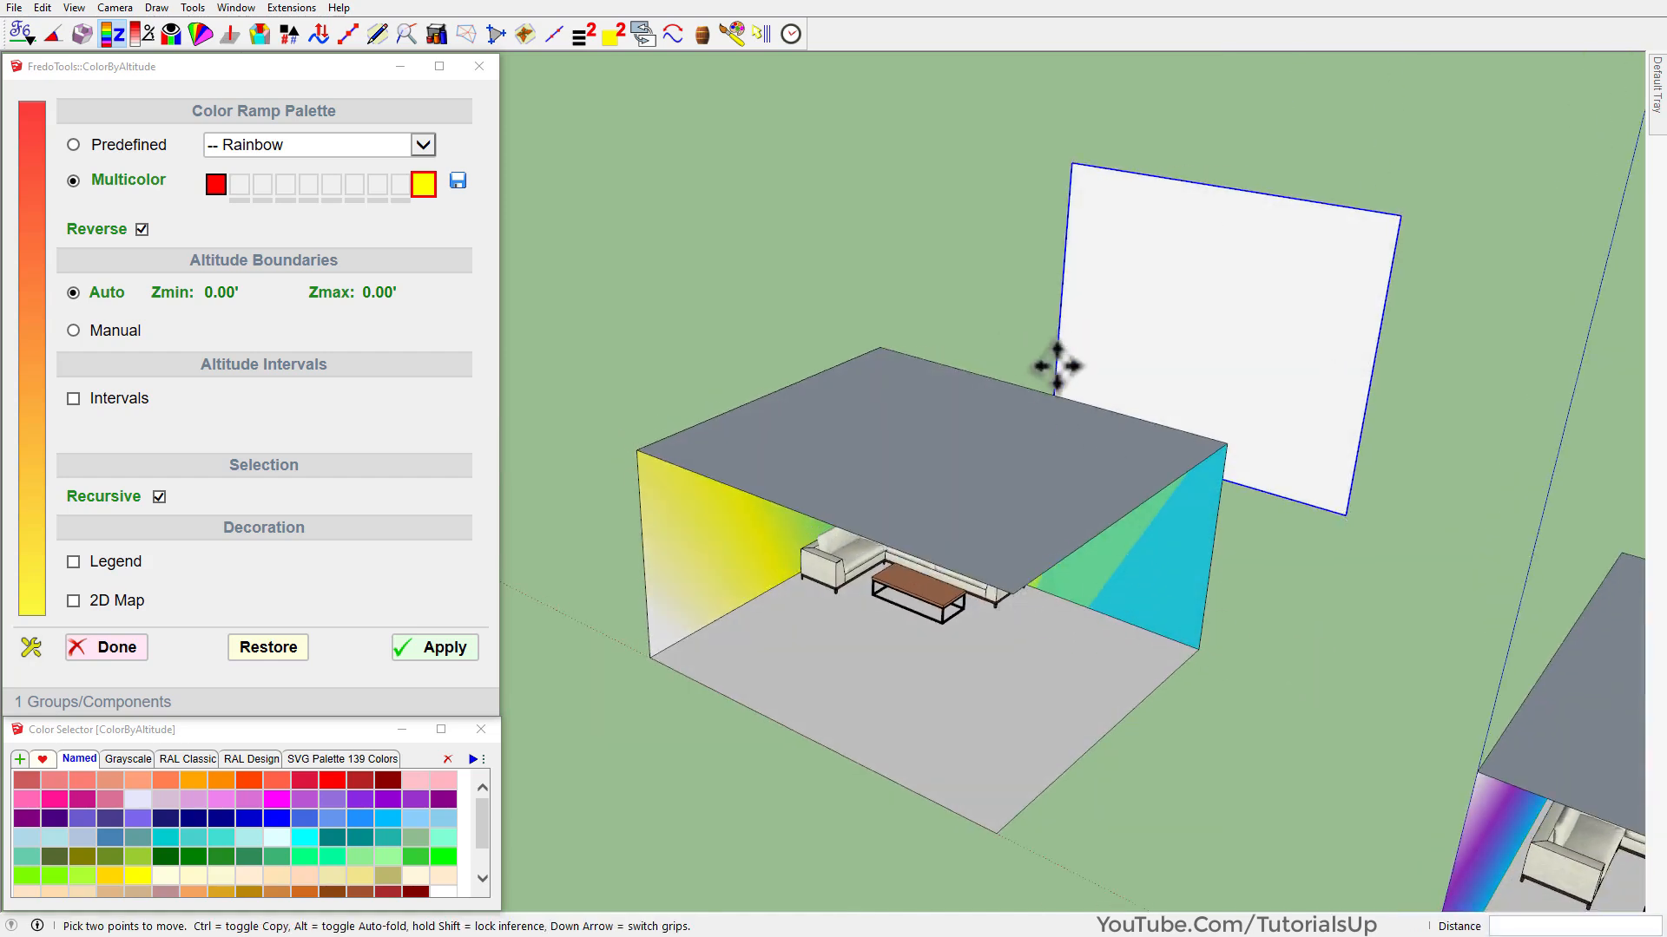
middle_drag(1050, 353, 1116, 432)
scroll(1497, 552, down, 2)
click(1528, 379)
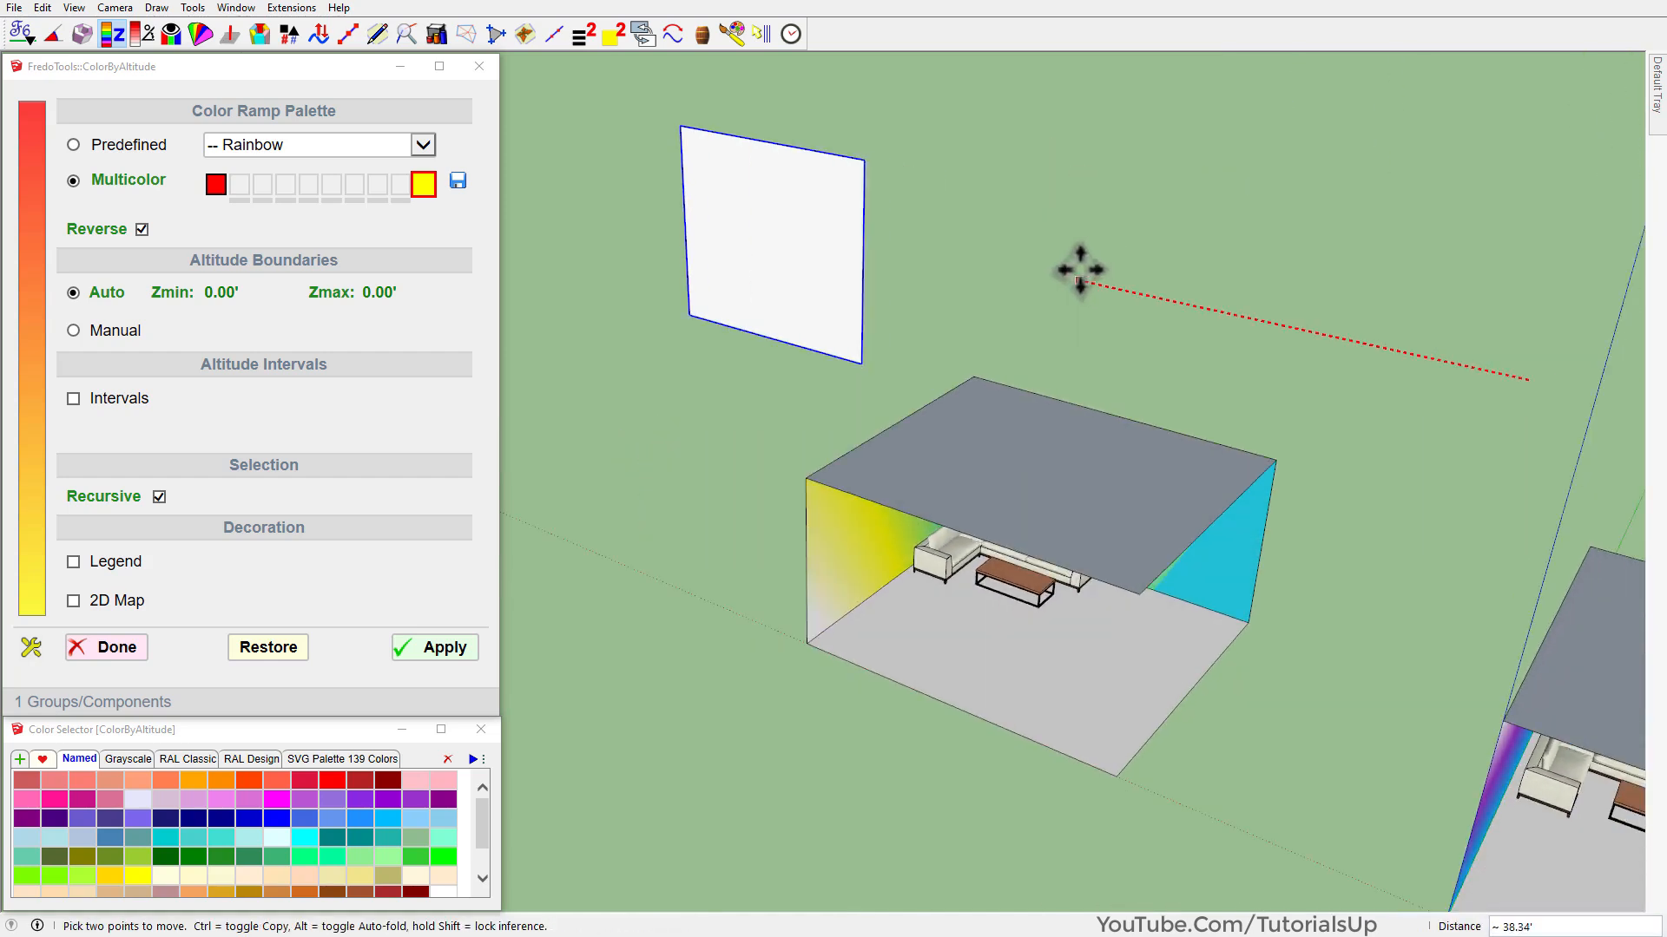
click(1098, 268)
key(space)
click(802, 884)
Apply the reversed red-to-yellow gradient to the flat floor component and to its upright copy.
scroll(792, 655, up, 3)
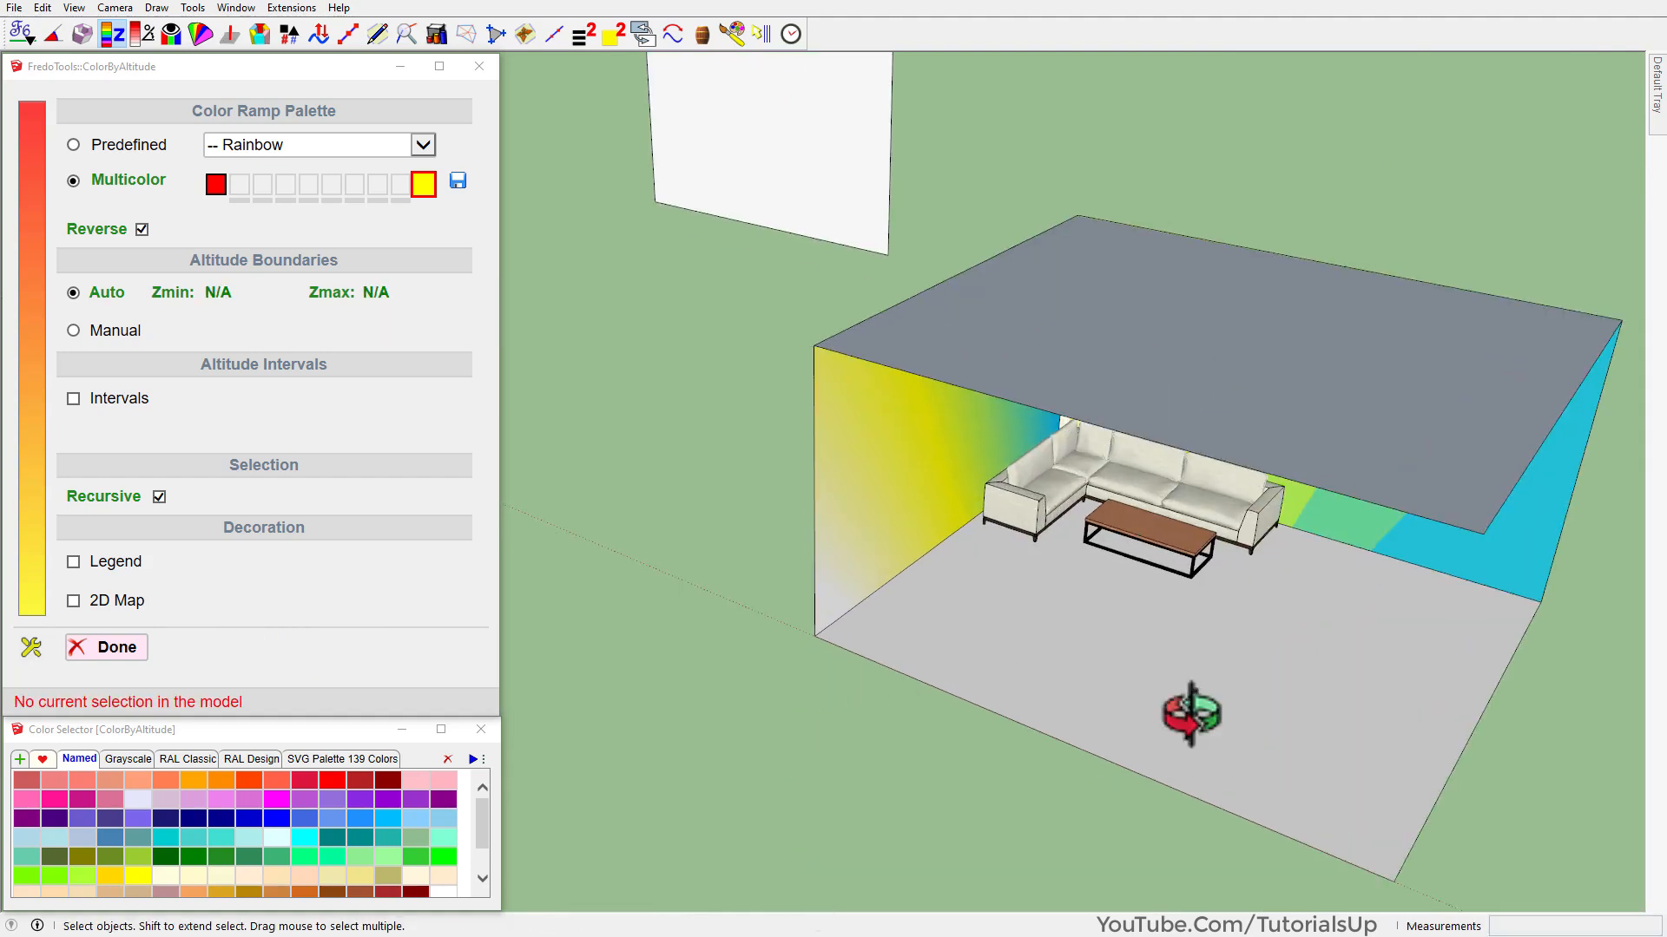
middle_drag(1210, 723, 1107, 830)
scroll(1107, 830, down, 1)
click(1202, 635)
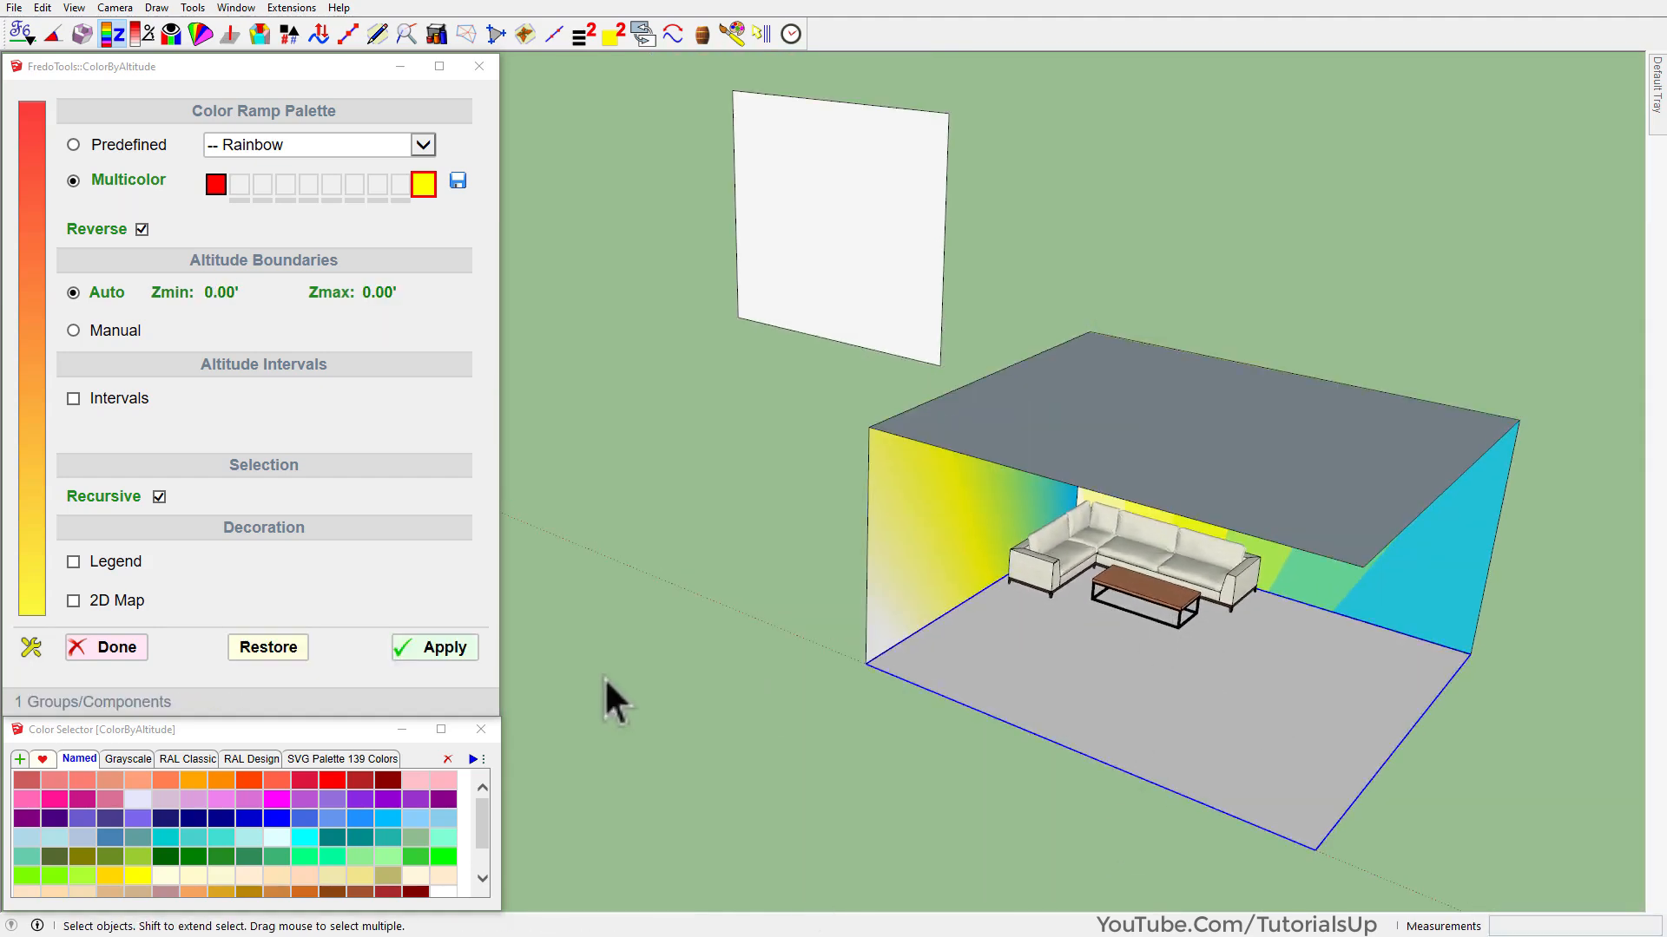
click(724, 703)
click(831, 201)
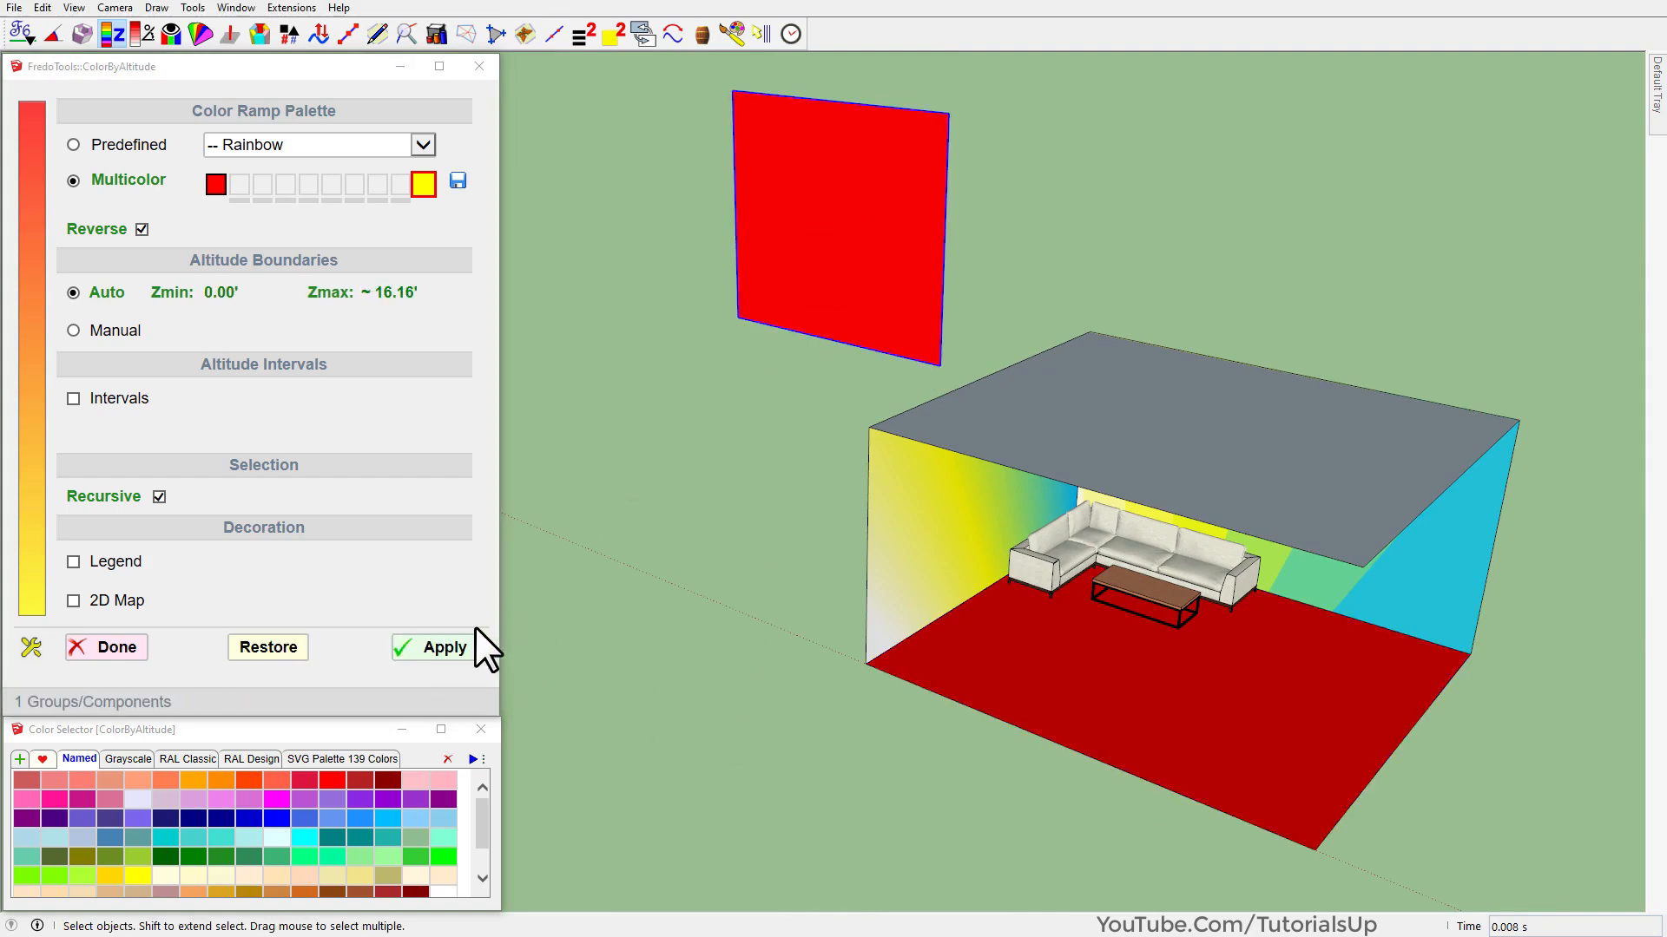
click(461, 650)
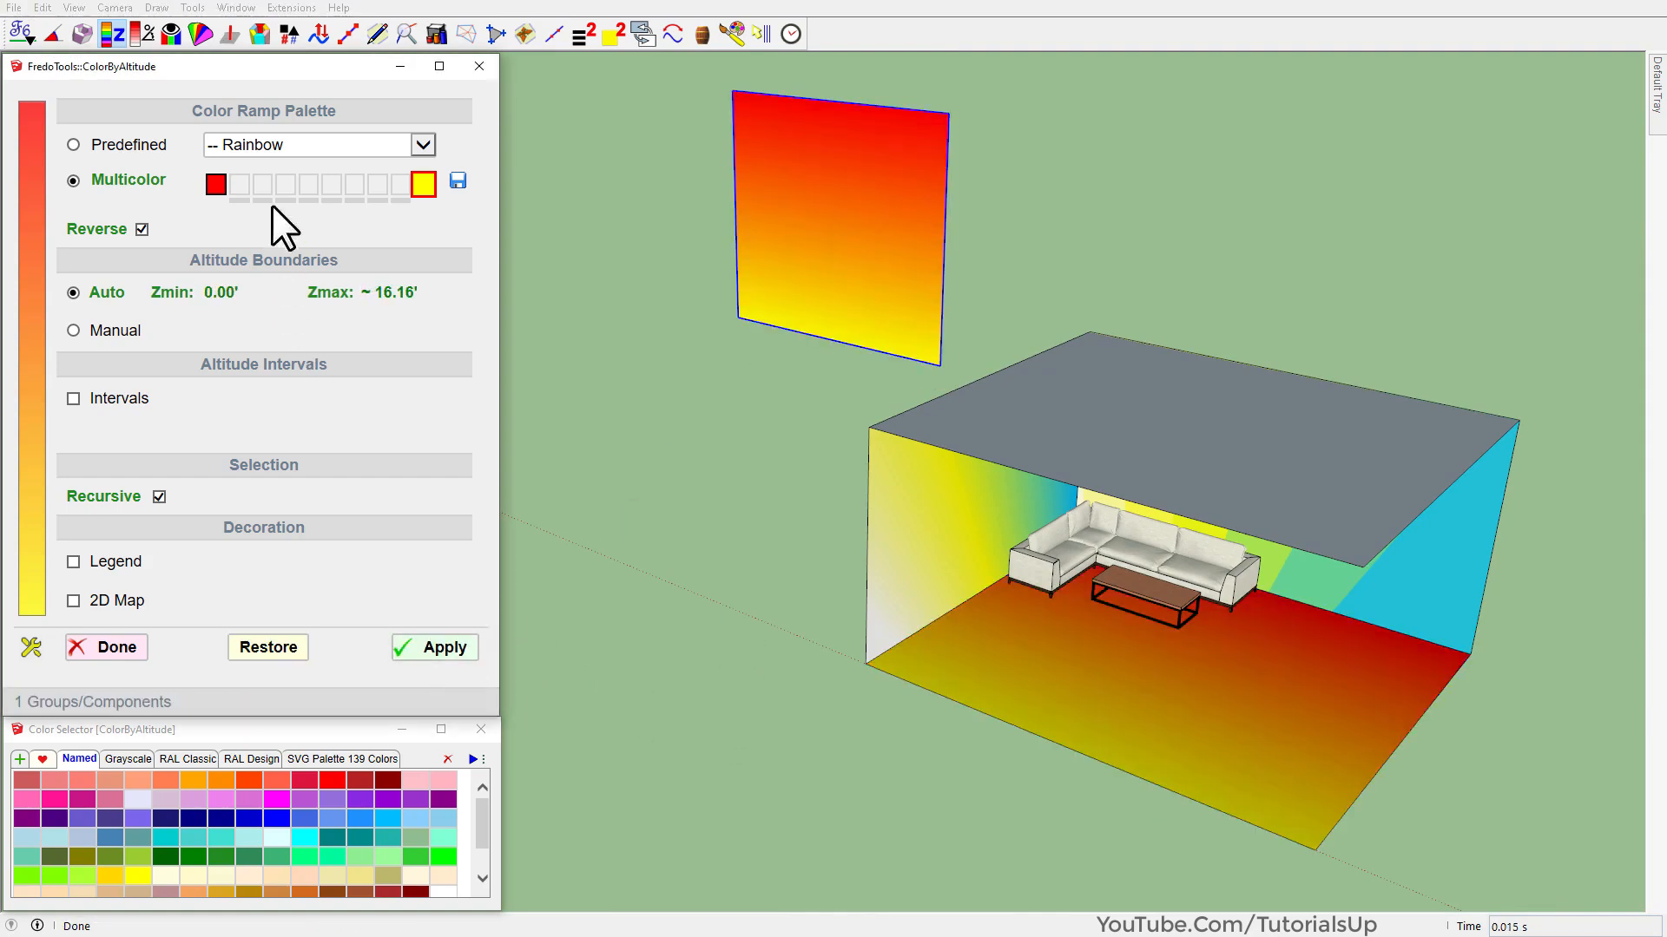
Change the multicolor ramp to blue and white, apply it to the upright floor copy and clear the selection.
click(217, 193)
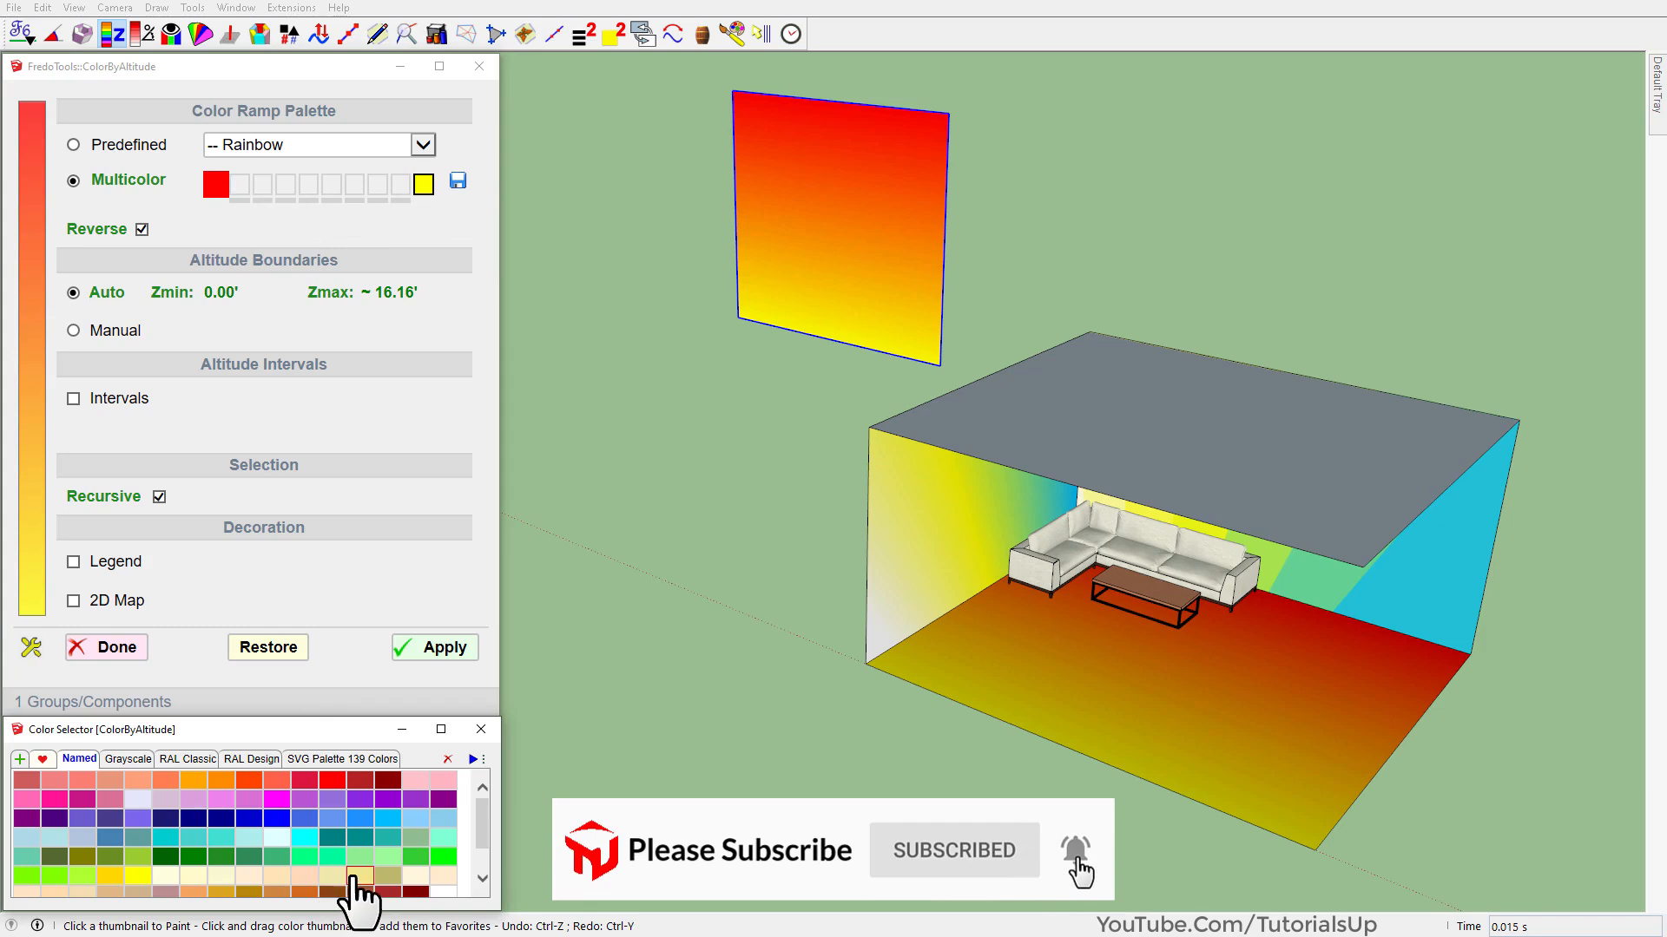
click(359, 819)
click(424, 184)
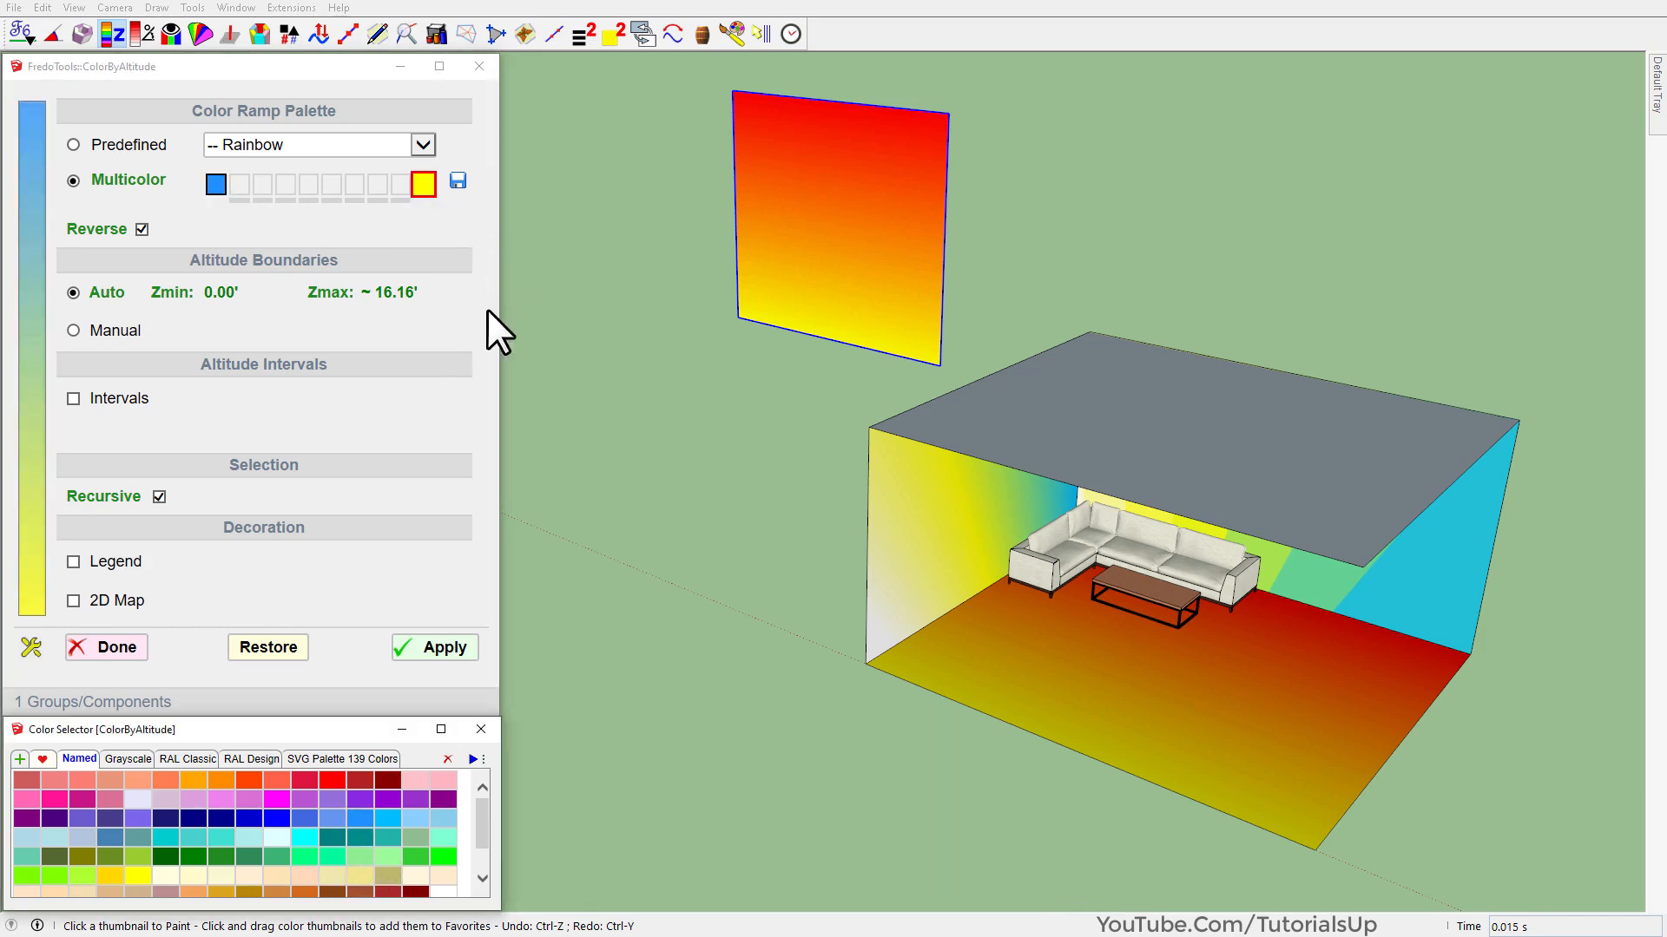
click(127, 759)
click(26, 781)
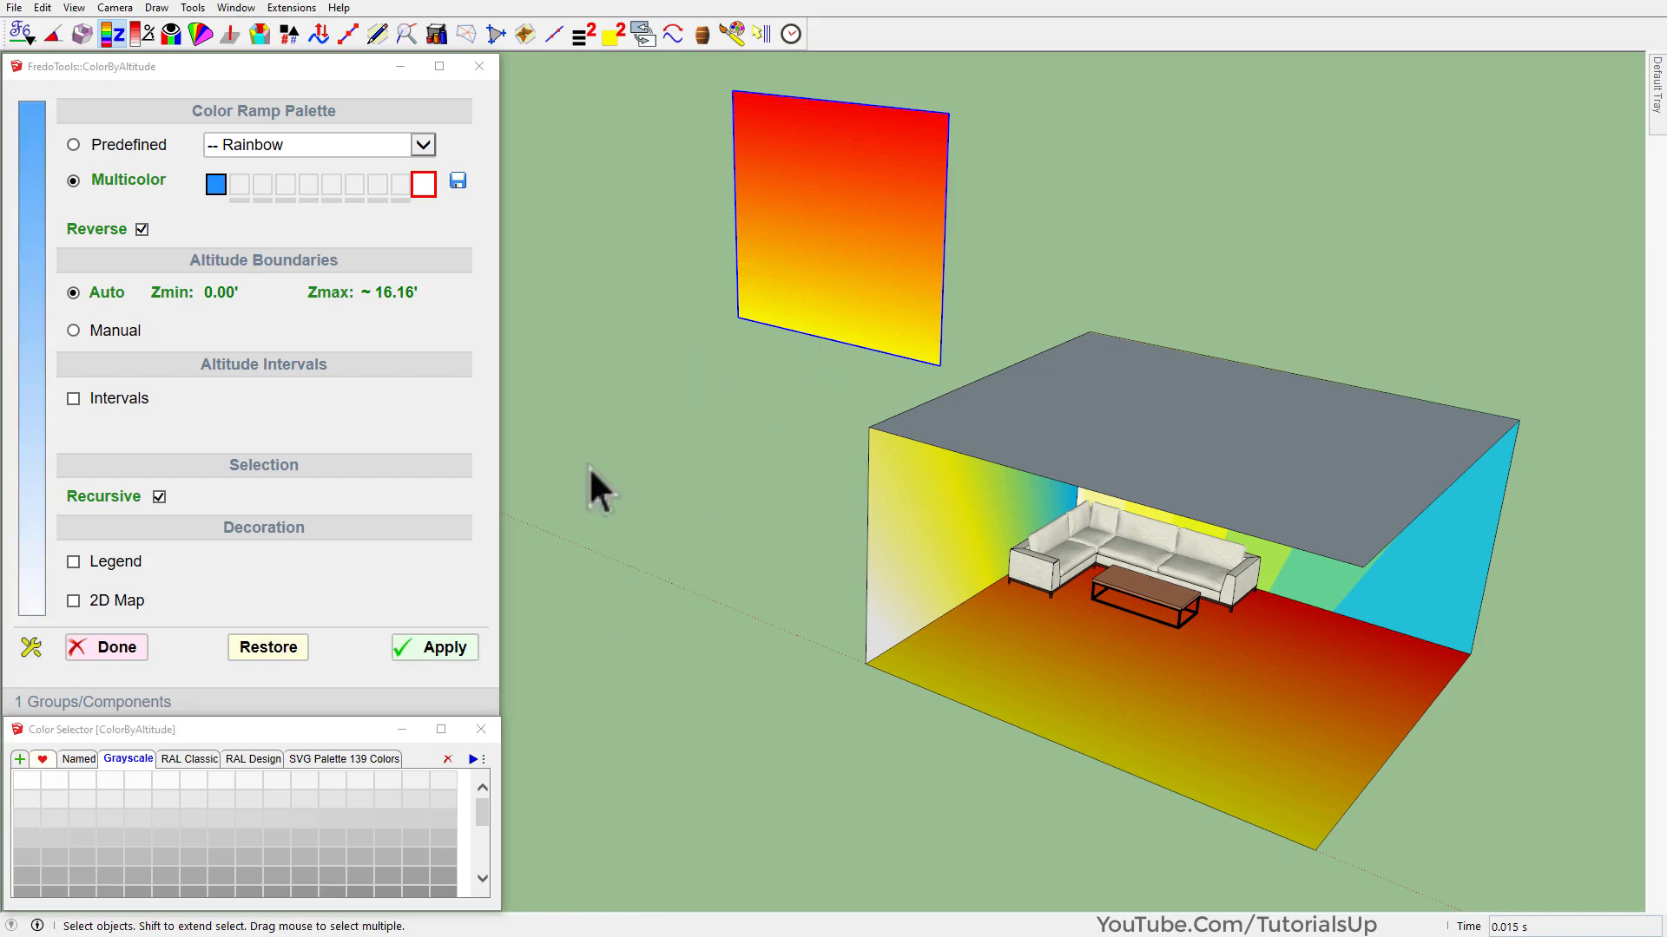
click(476, 660)
click(808, 701)
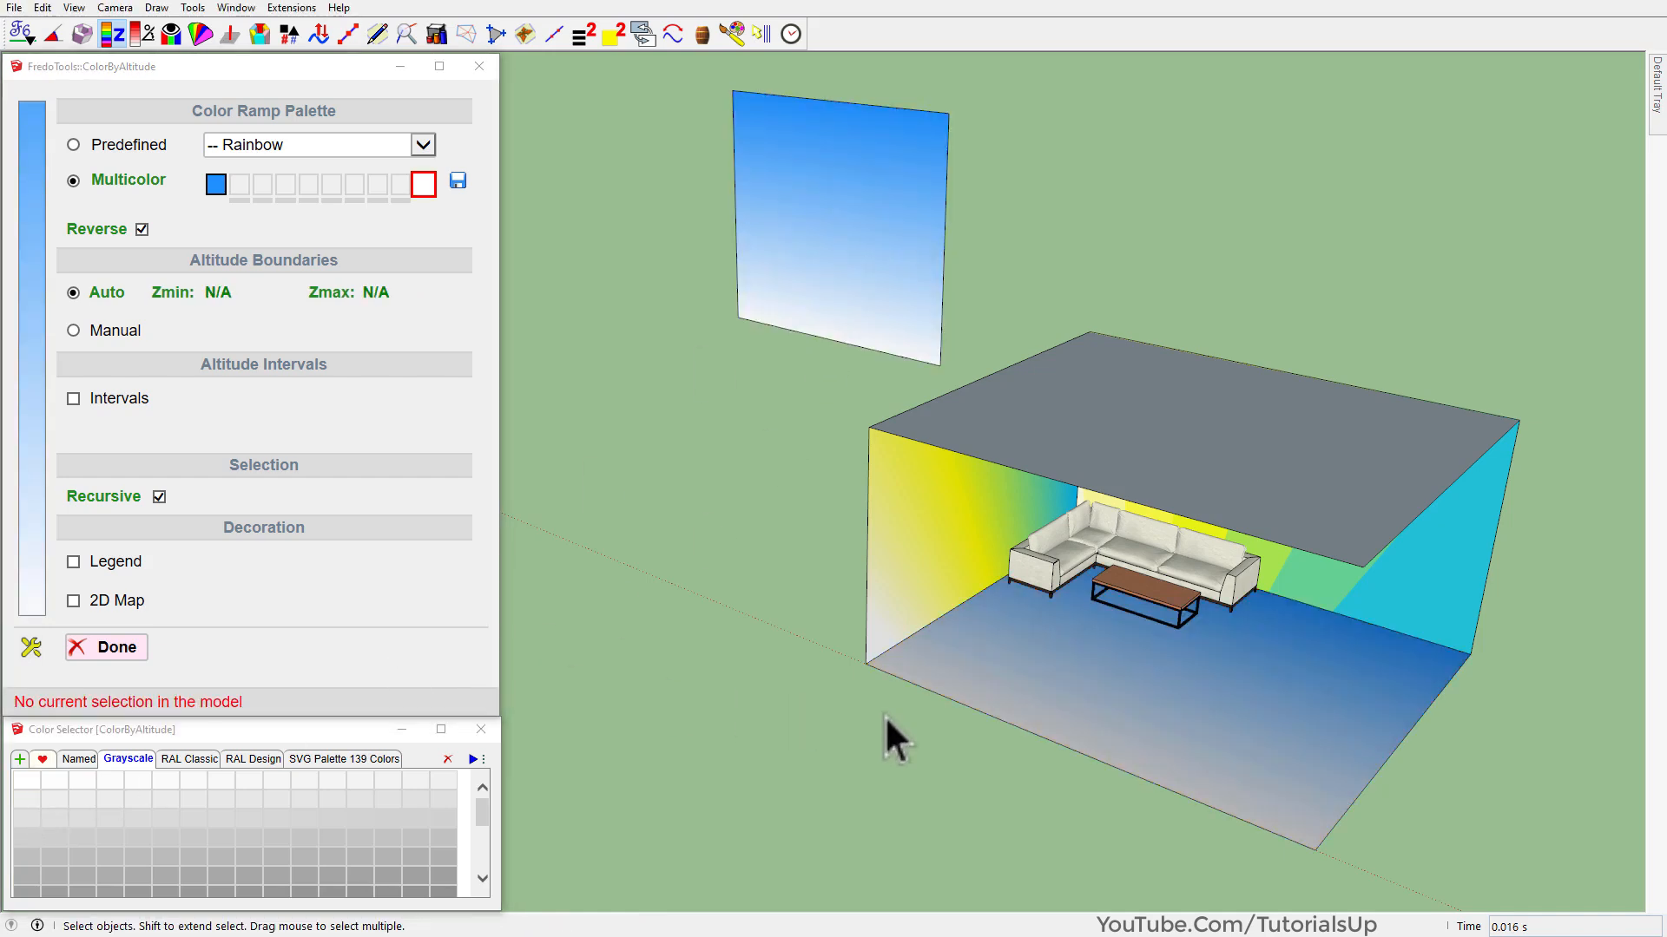
Turn off the ramp reversal, apply the blue-to-white gradient to the flat floor and the upright copy, and clear the selection.
click(1101, 639)
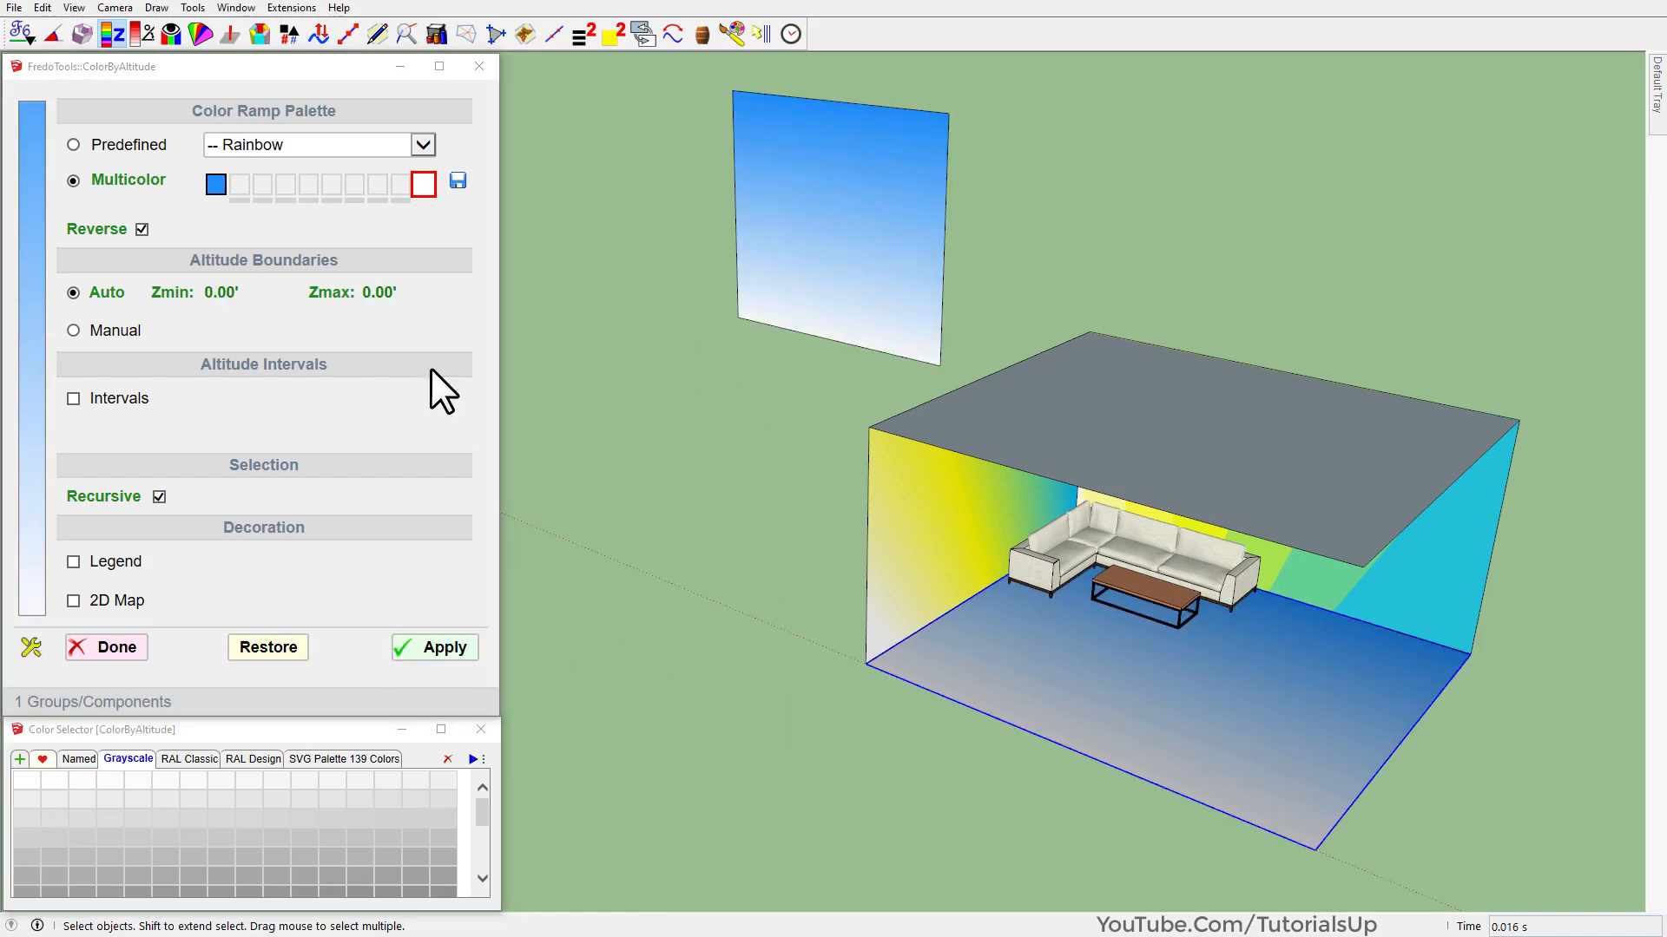
click(143, 229)
click(441, 653)
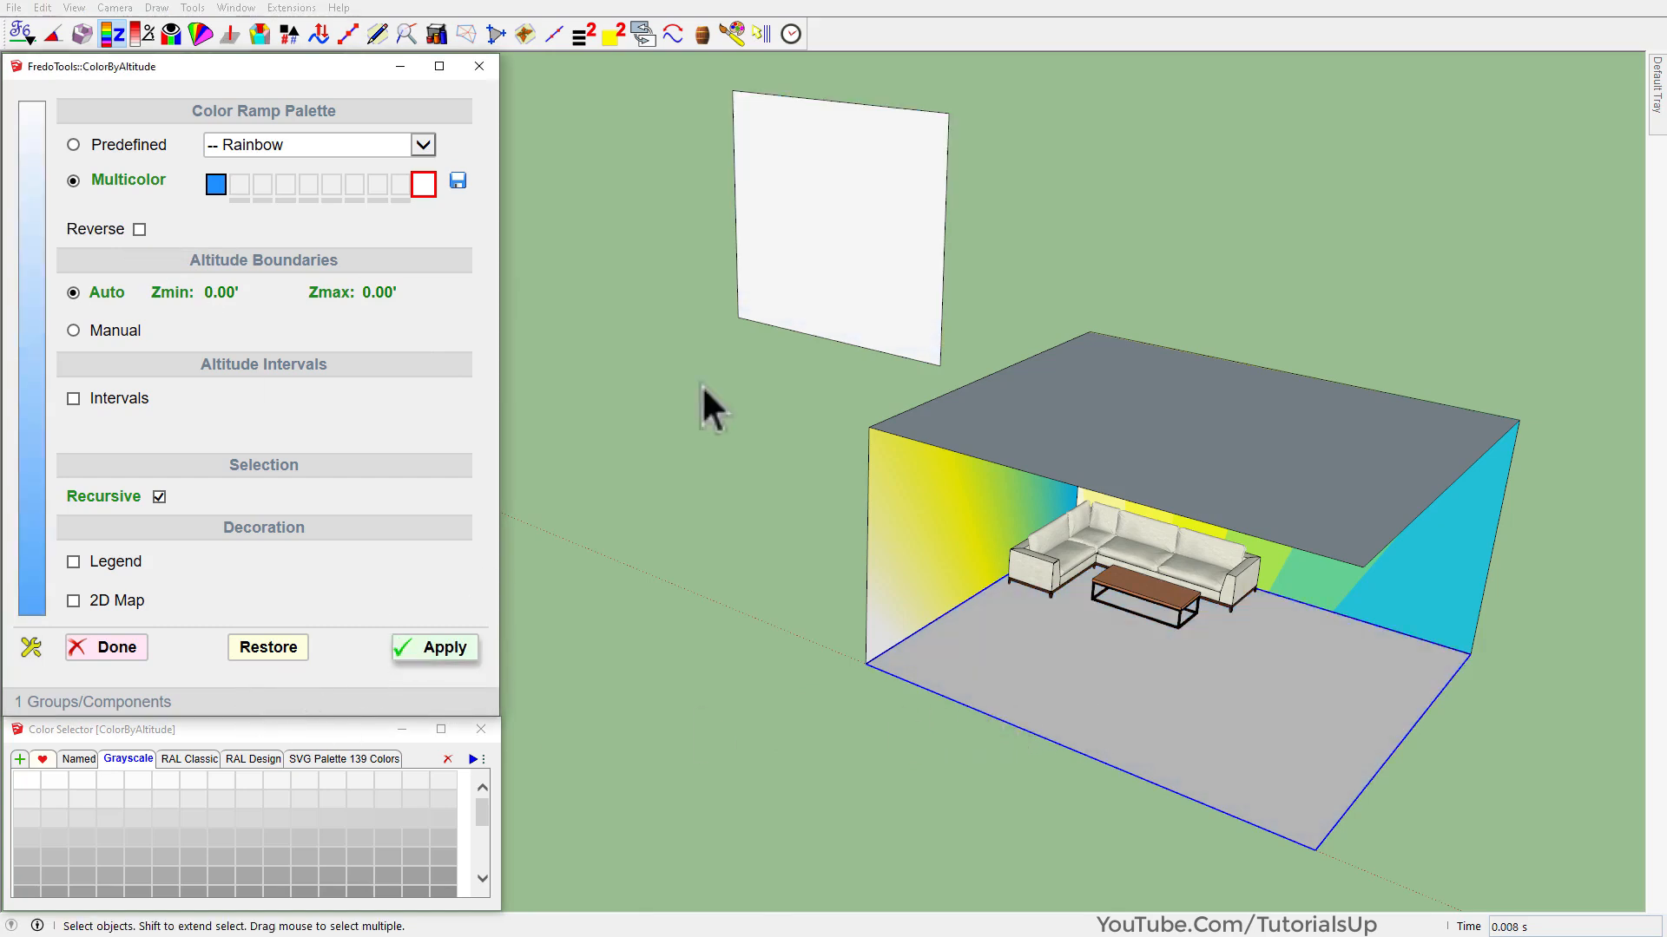
click(825, 279)
click(442, 650)
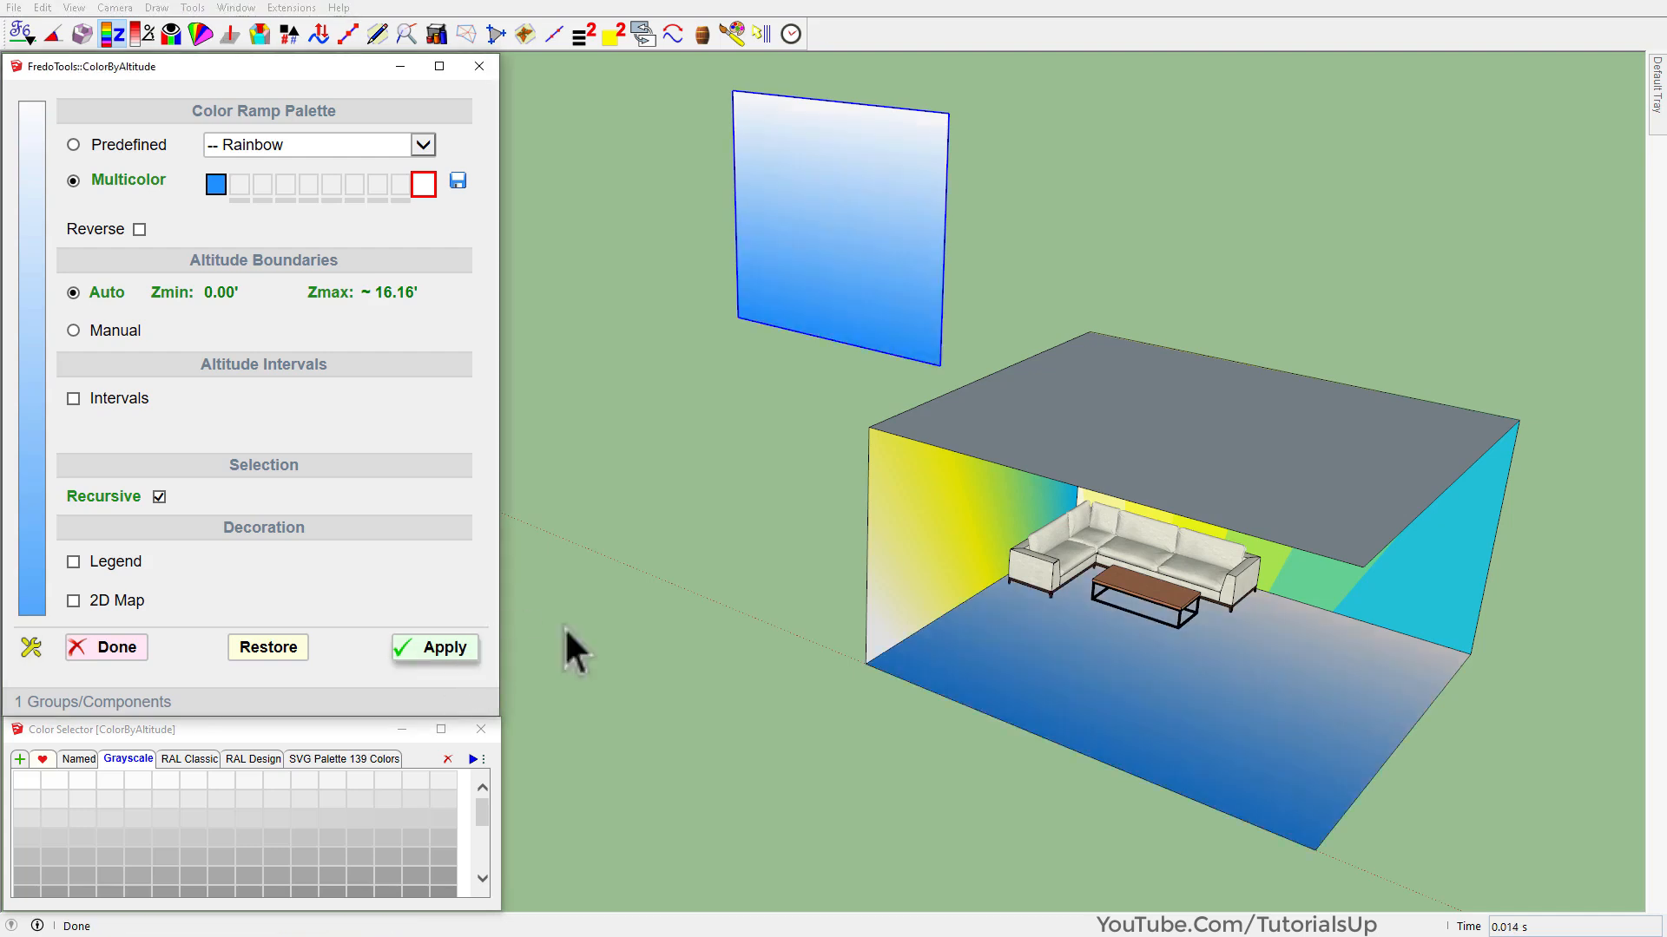
click(757, 737)
Examine the blue-to-white gradient on the room's floor from several angles.
middle_drag(933, 733, 832, 330)
scroll(618, 667, down, 3)
scroll(955, 612, up, 5)
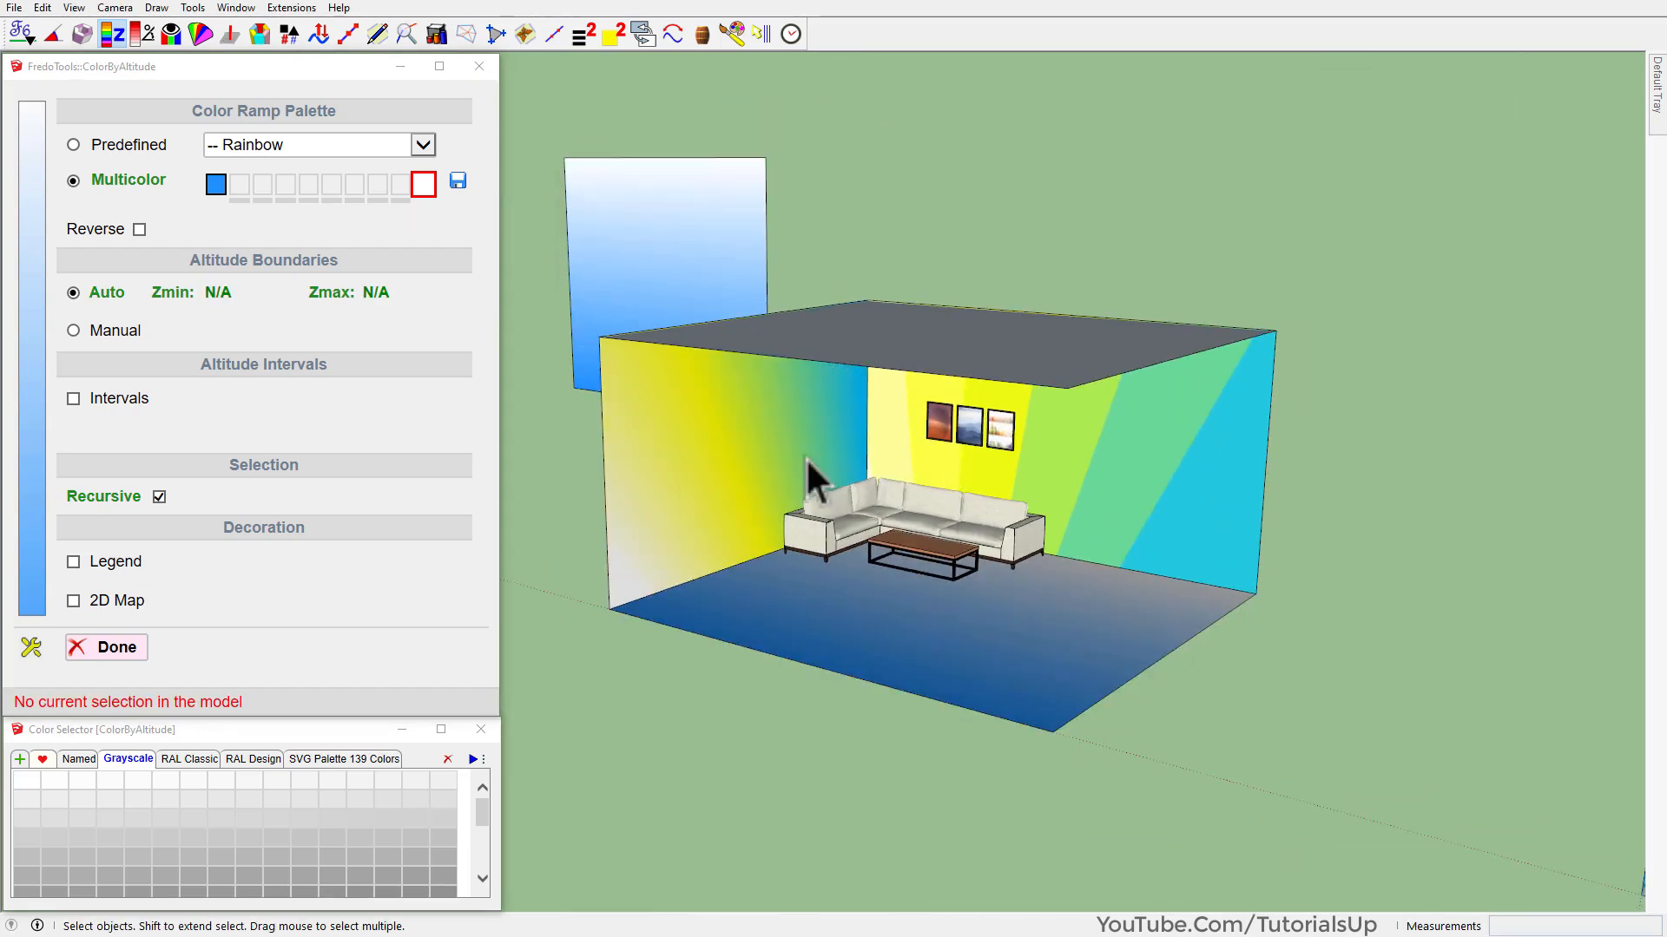
scroll(684, 440, down, 3)
middle_drag(685, 440, 810, 569)
scroll(806, 547, up, 4)
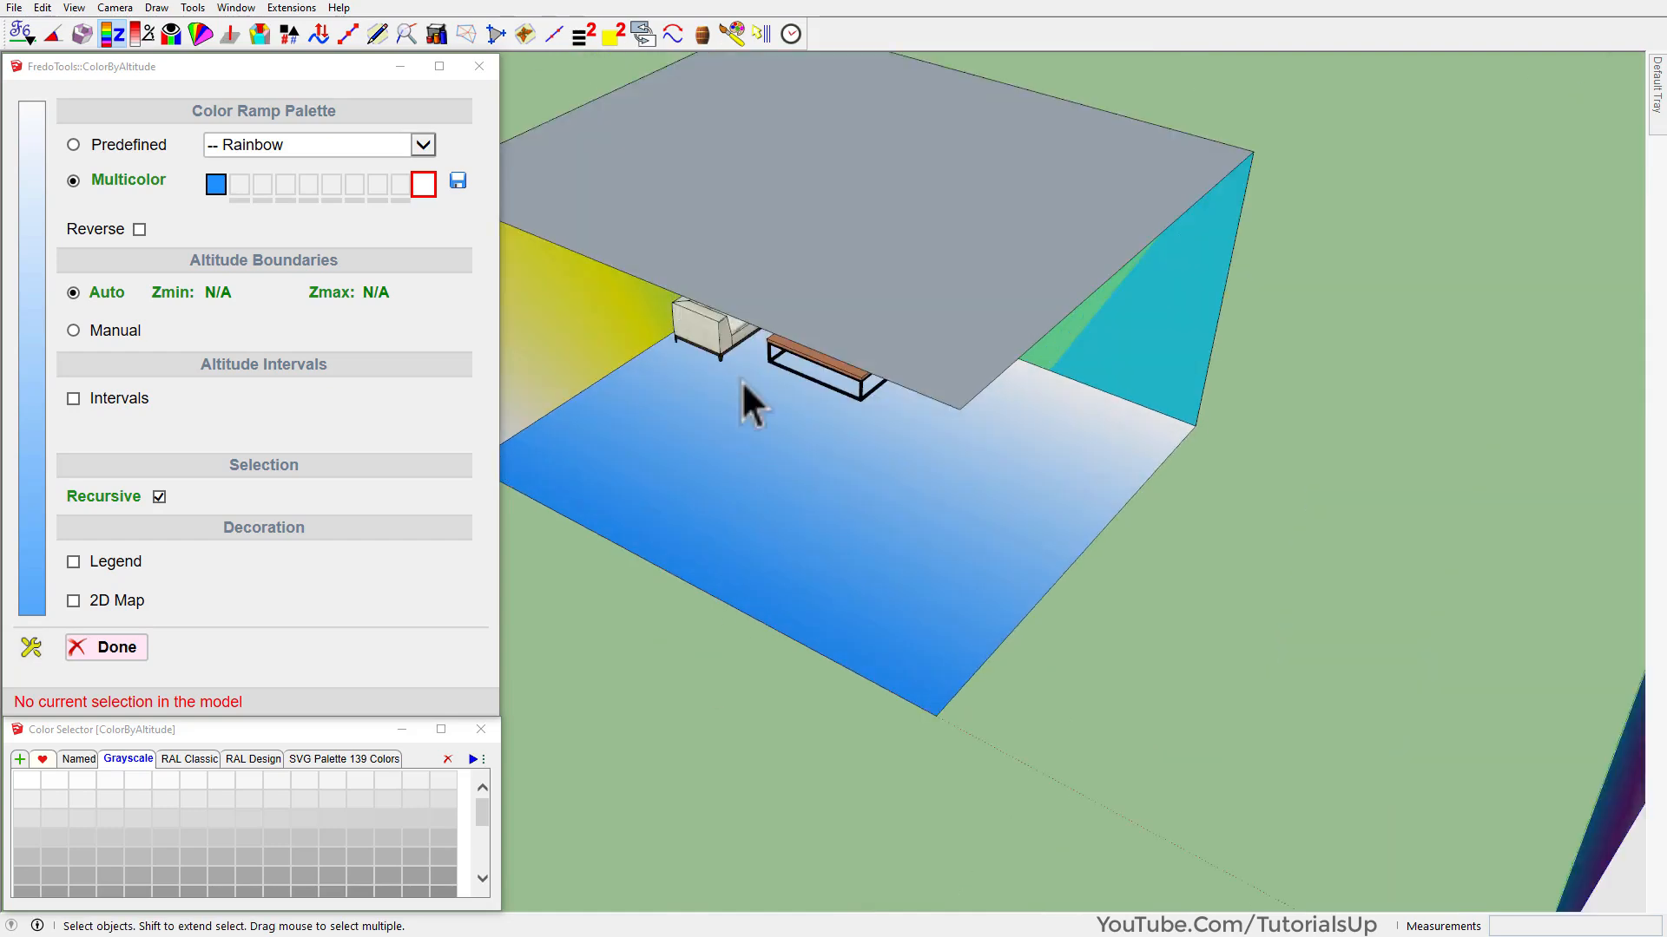
Examine the finished gradients on the walls of the room with the sofa and on the hexagonal panel.
scroll(915, 469, down, 3)
middle_drag(915, 469, 1180, 399)
scroll(1332, 478, up, 5)
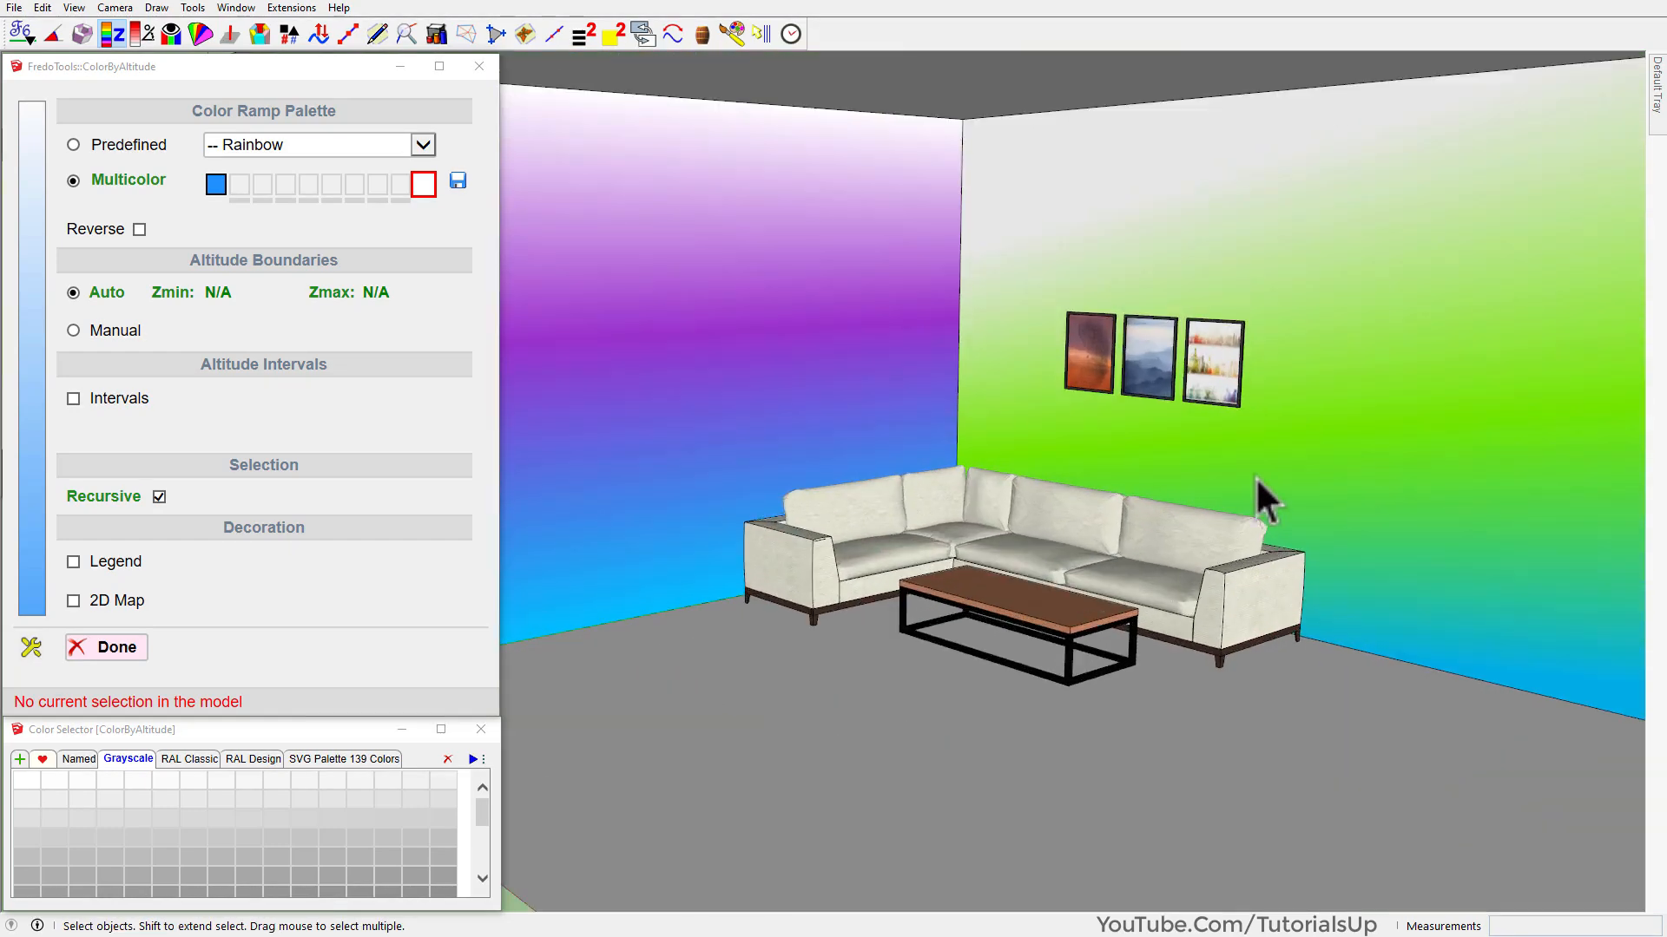
scroll(1335, 472, down, 8)
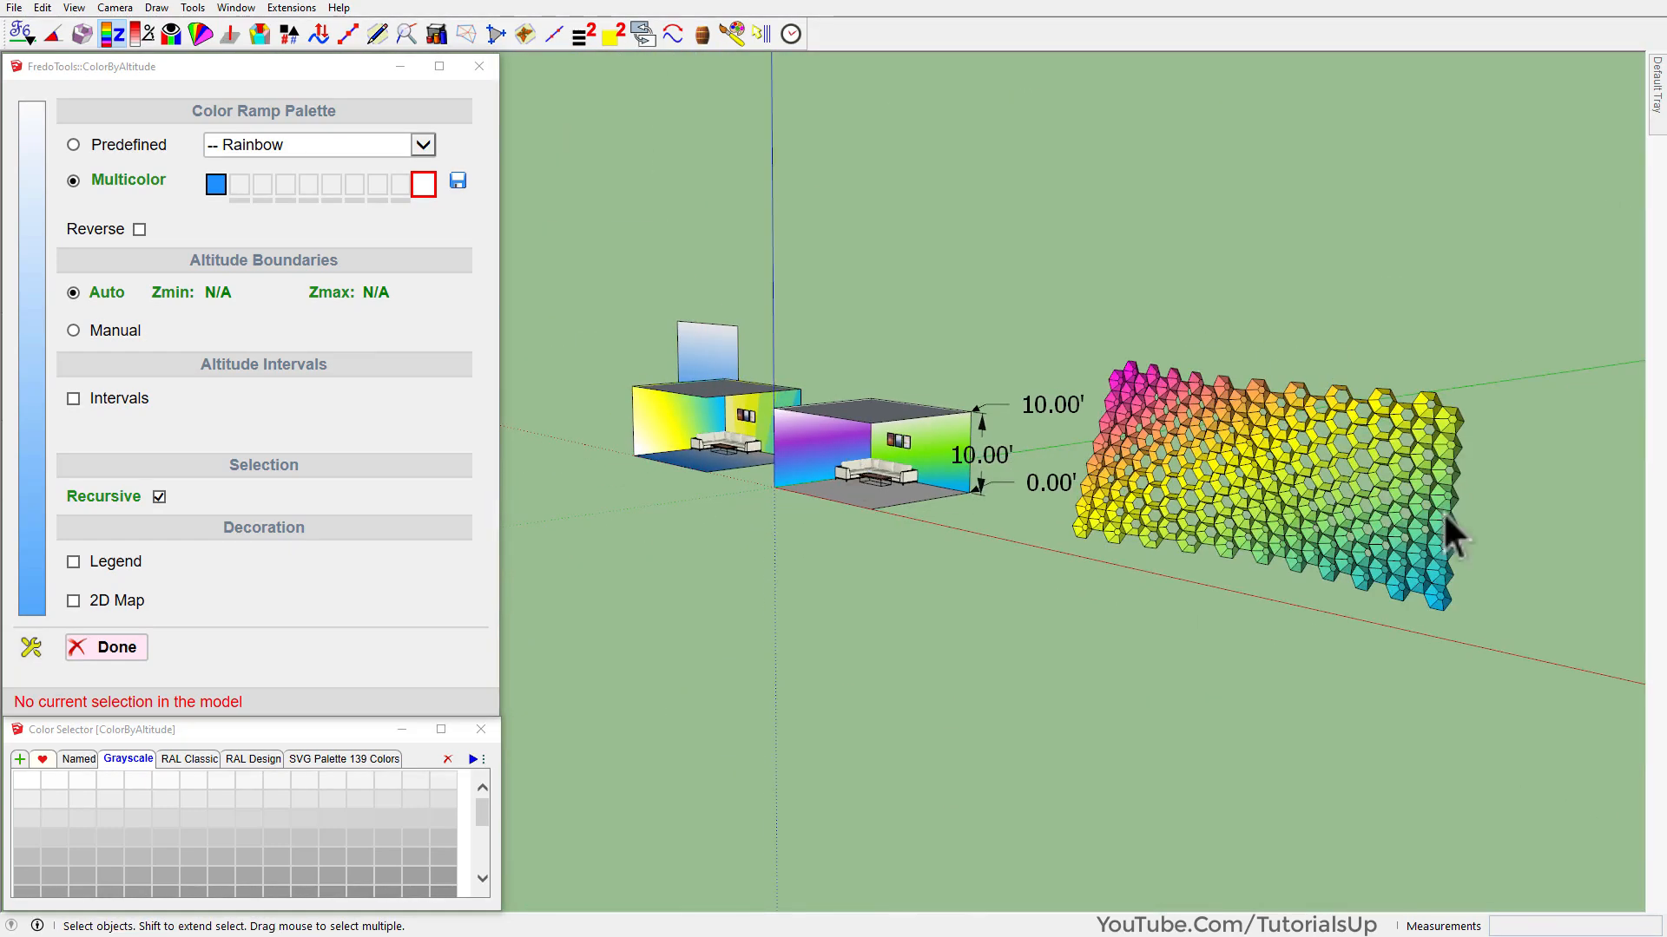
scroll(1432, 490, up, 3)
scroll(1146, 591, up, 3)
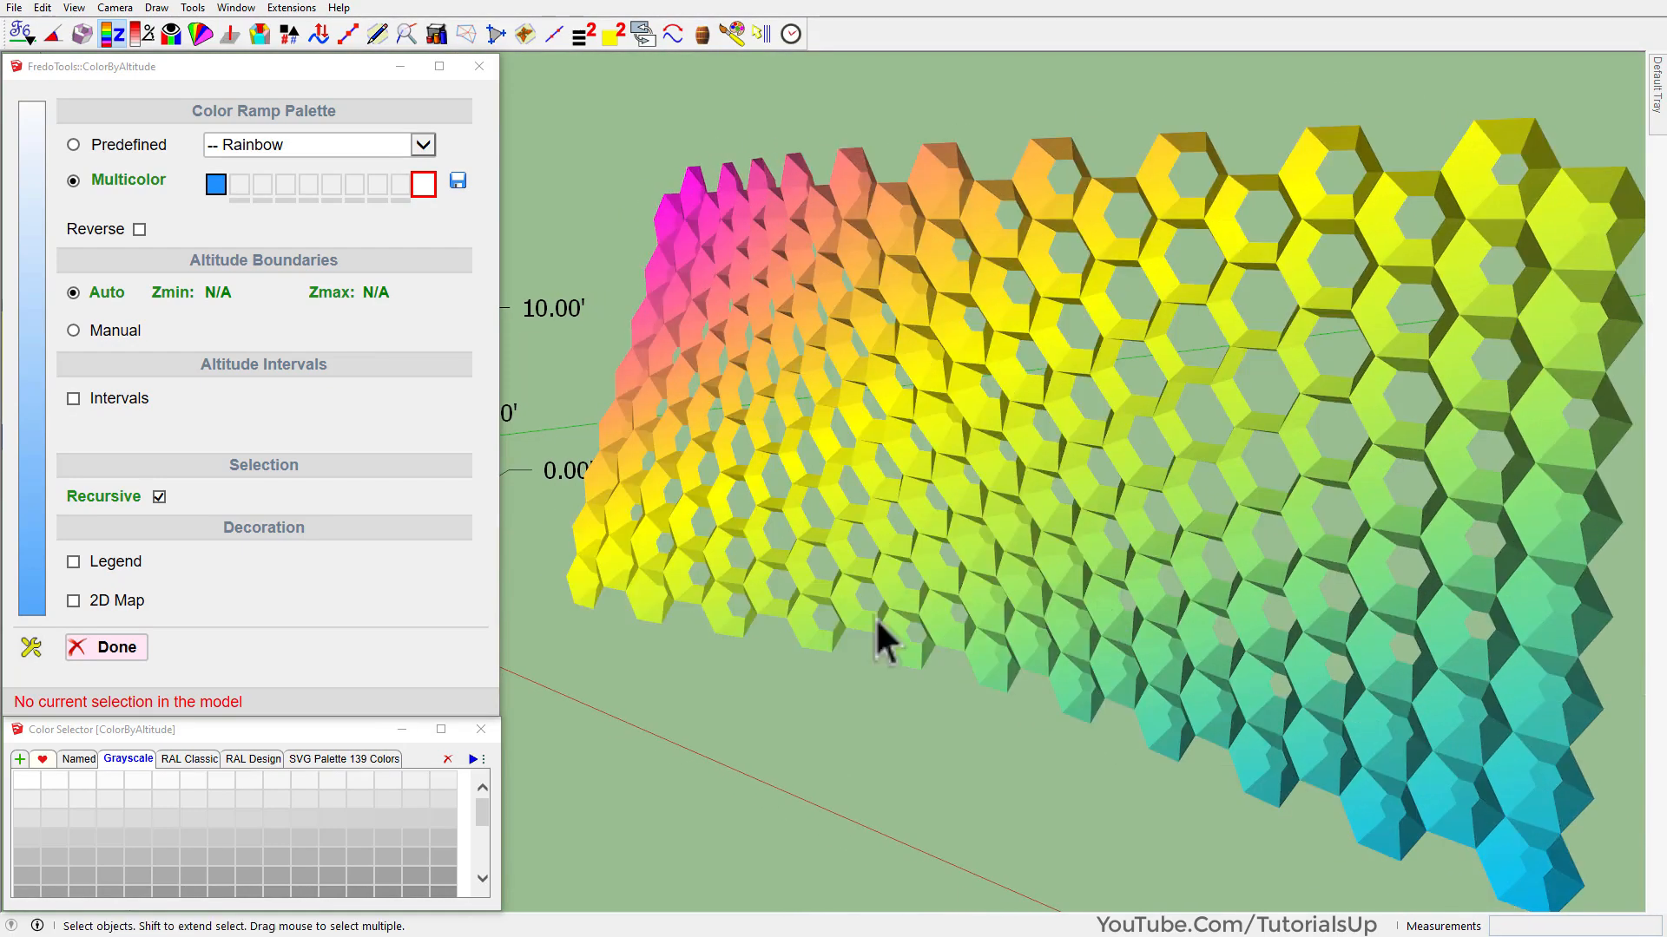
scroll(783, 449, down, 5)
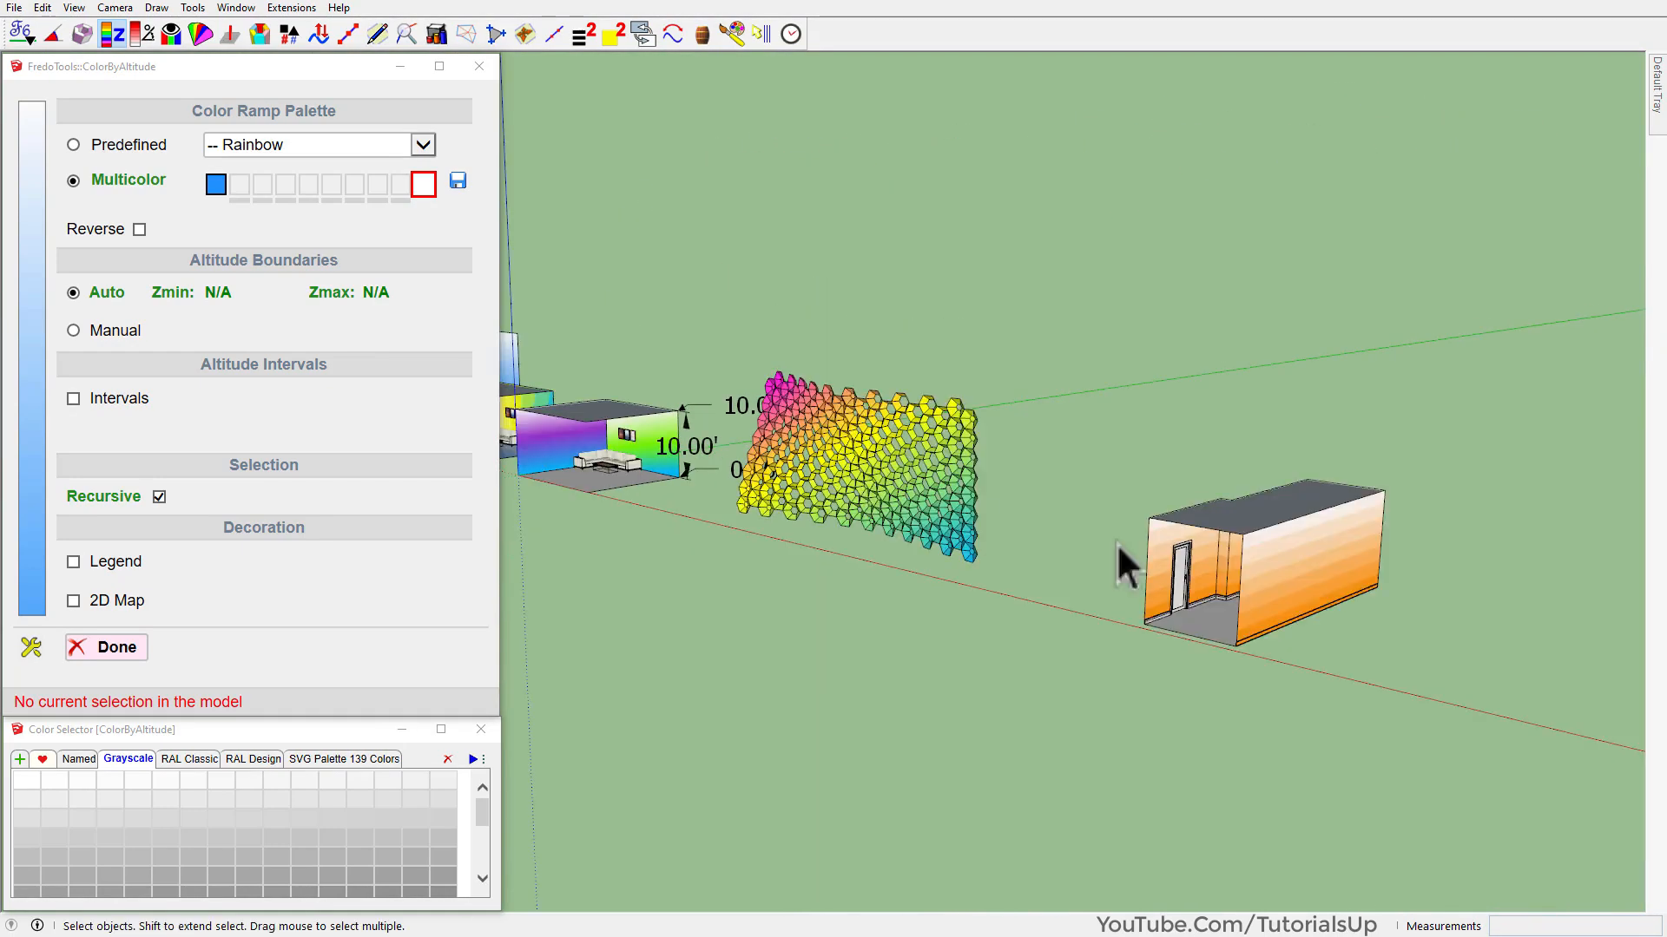
Examine the gradients on the corridor walls and the apple up close, ending with an overview of all colored models.
scroll(1206, 577, up, 5)
middle_drag(1153, 607, 1239, 524)
scroll(1321, 495, up, 5)
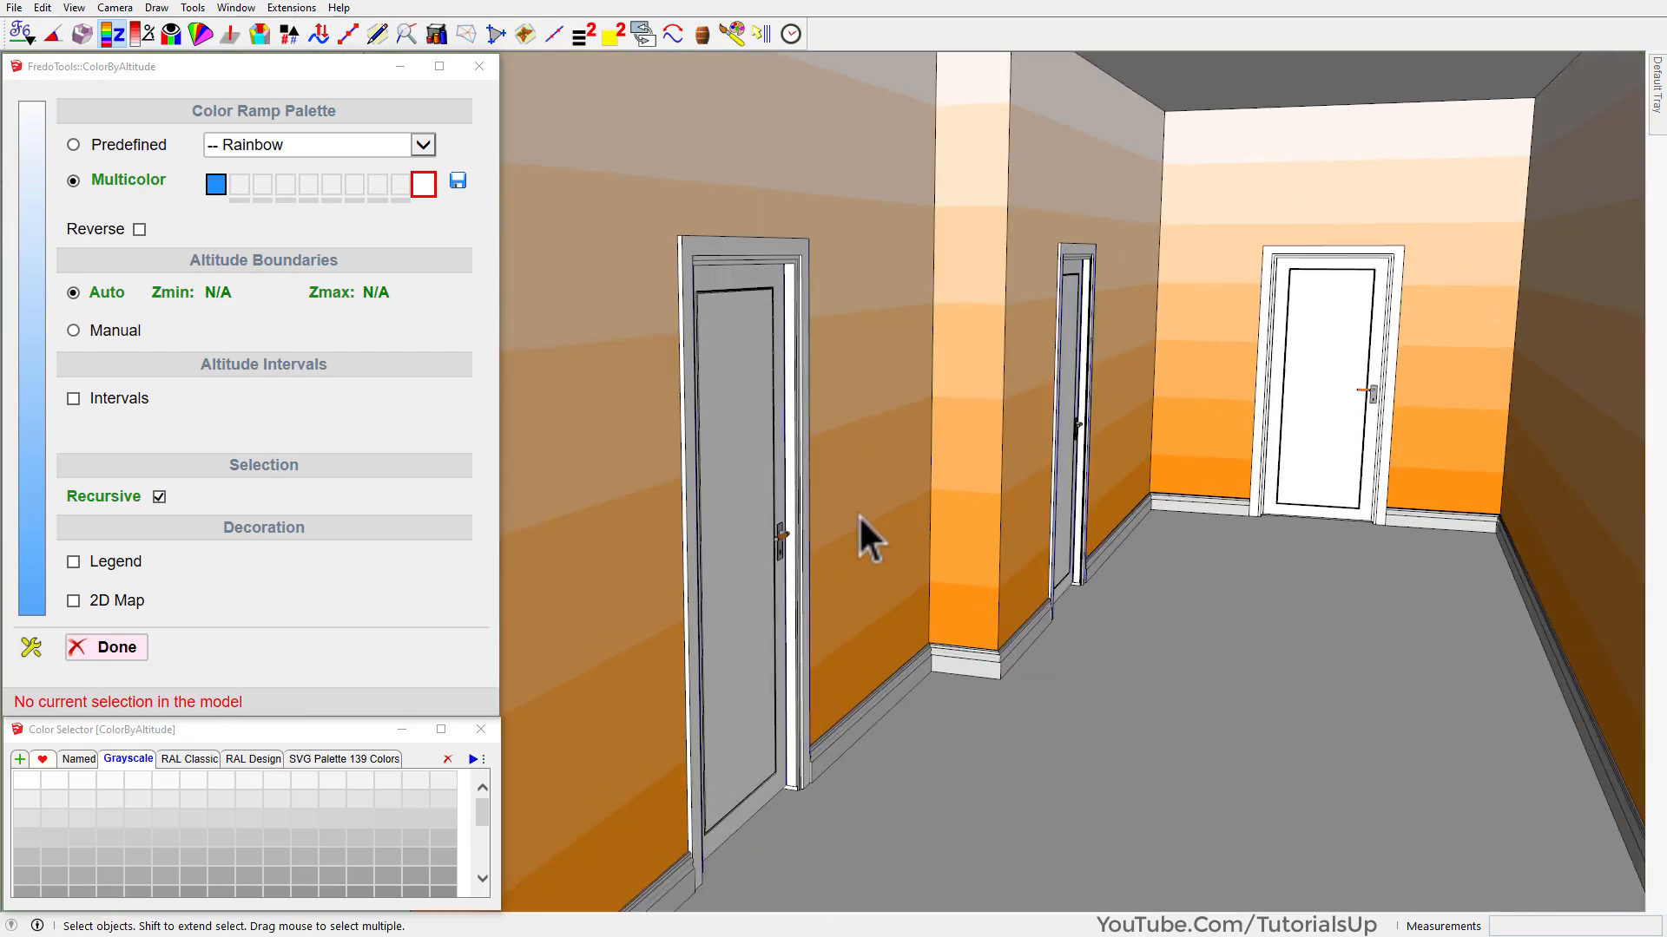
scroll(857, 514, down, 10)
scroll(858, 514, down, 2)
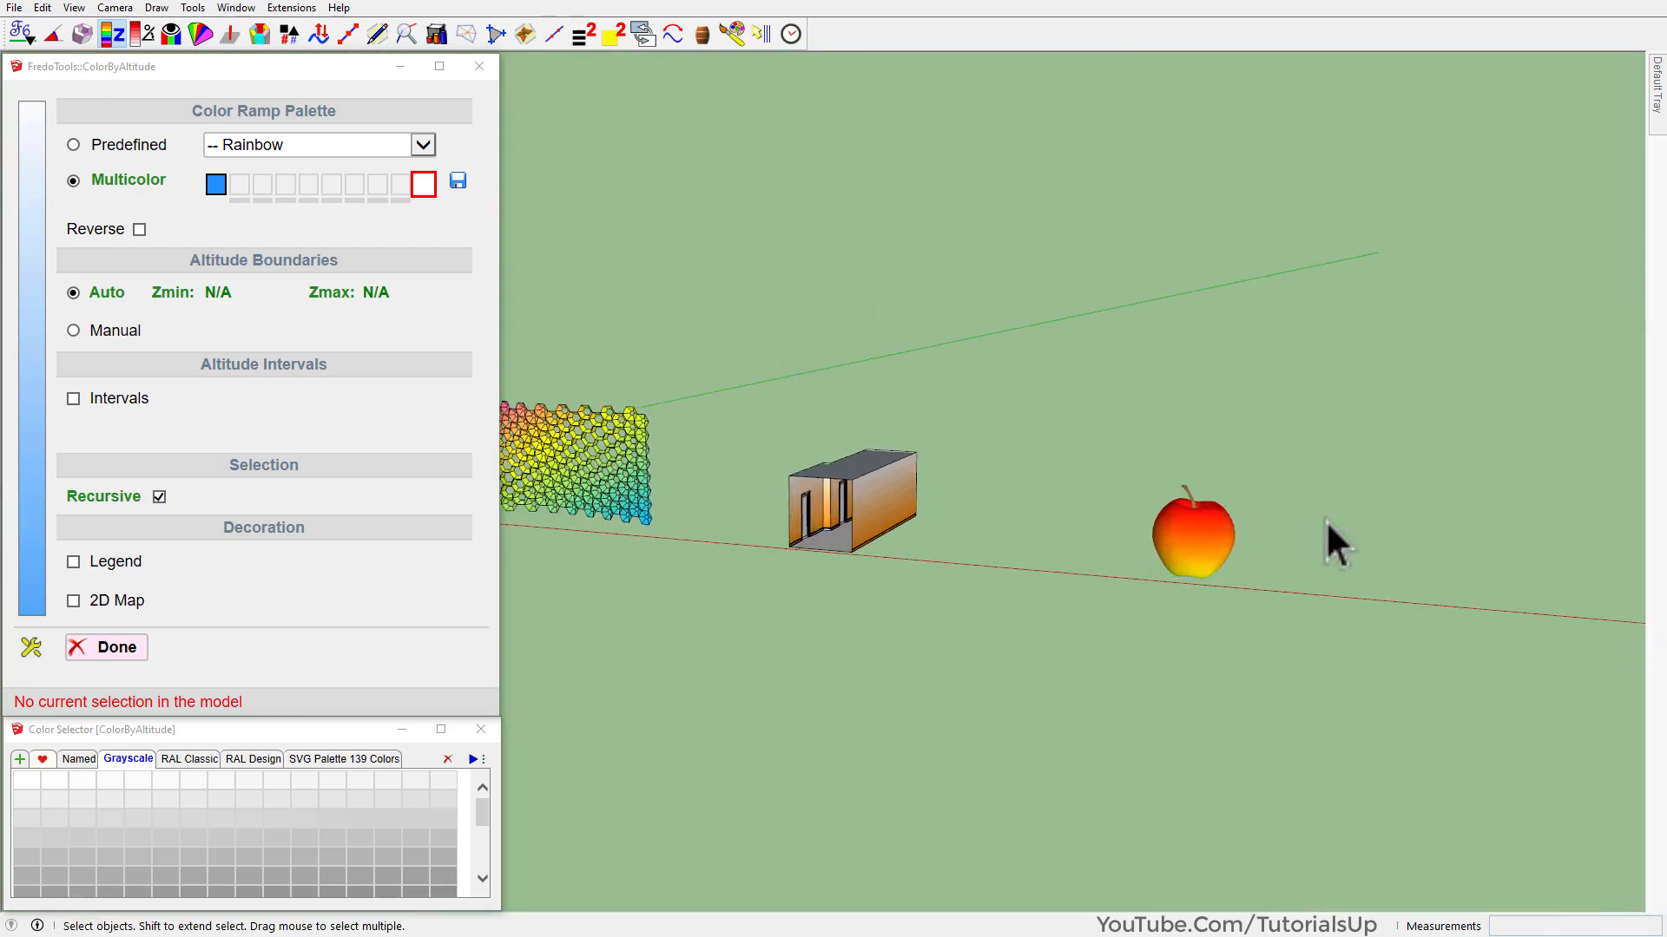
scroll(1233, 529, up, 8)
middle_drag(1105, 565, 930, 690)
scroll(1563, 707, down, 10)
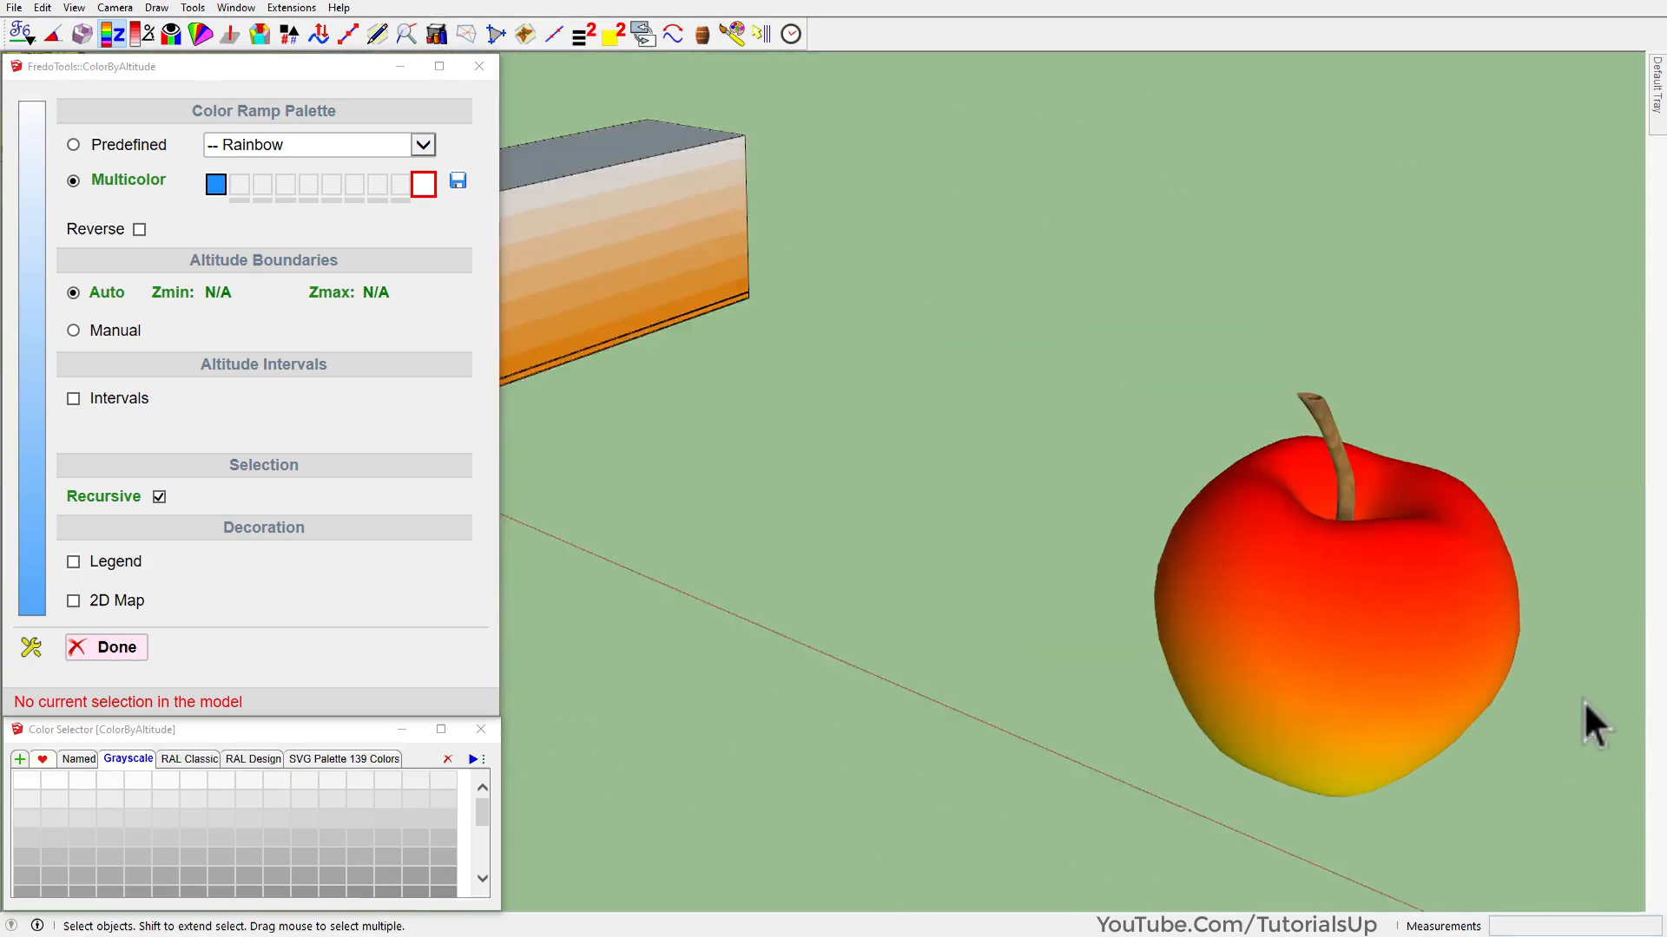
scroll(1423, 772, down, 6)
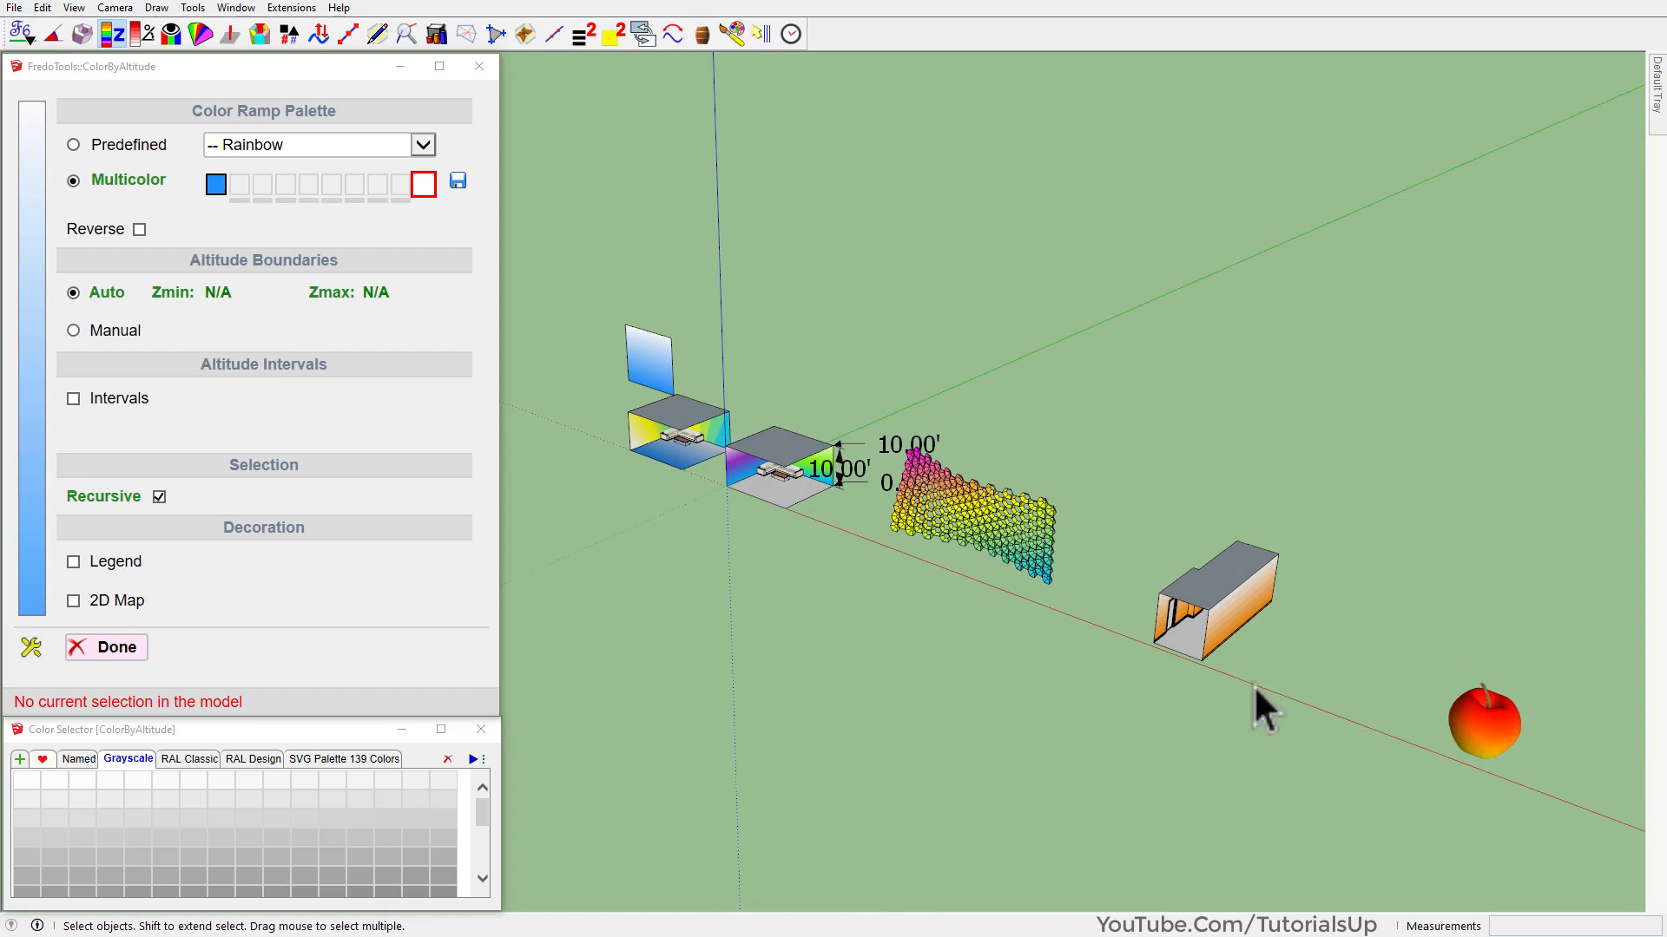
scroll(1253, 685, up, 1)
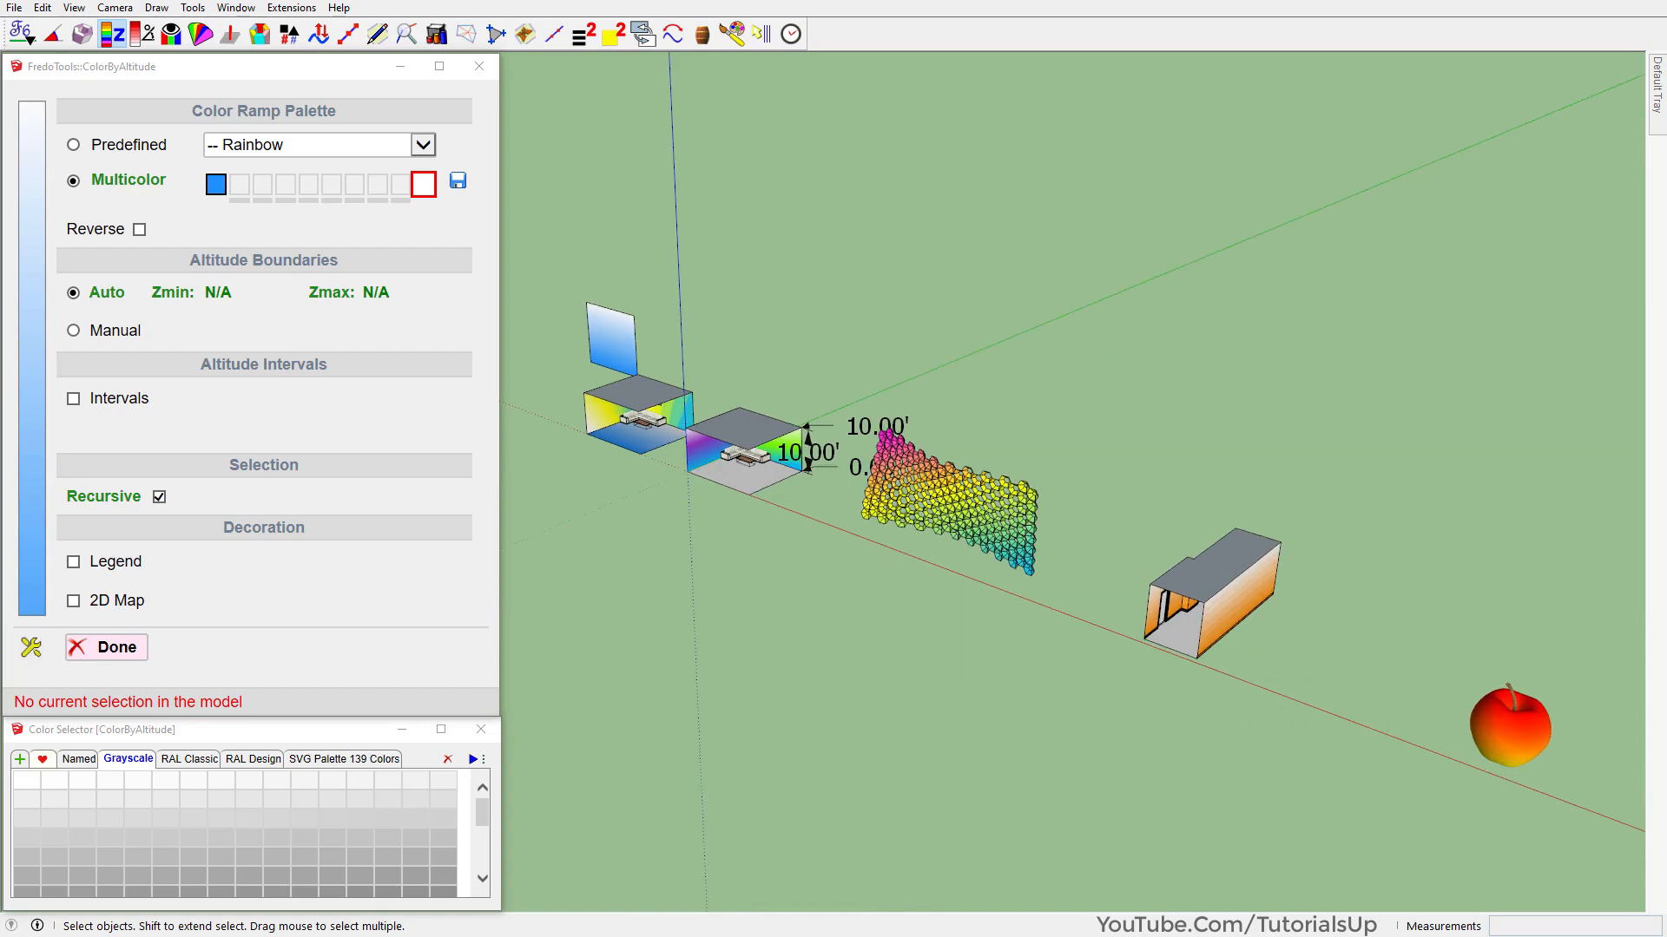